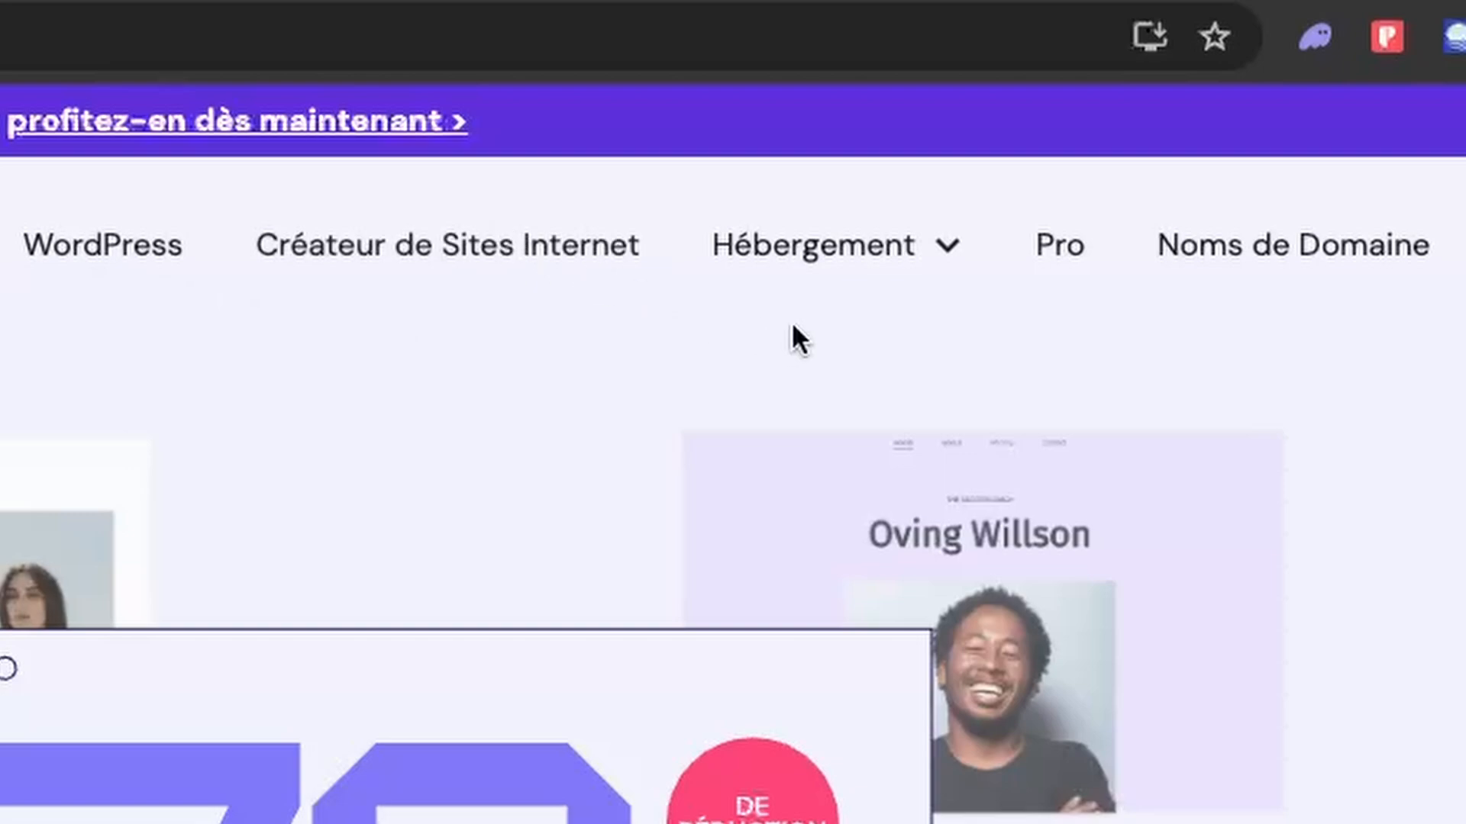
# Compare the Premium, Business and Cloud Startup hosting plans, including the Business plan's AI website creation feature.
pyautogui.click(815, 280)
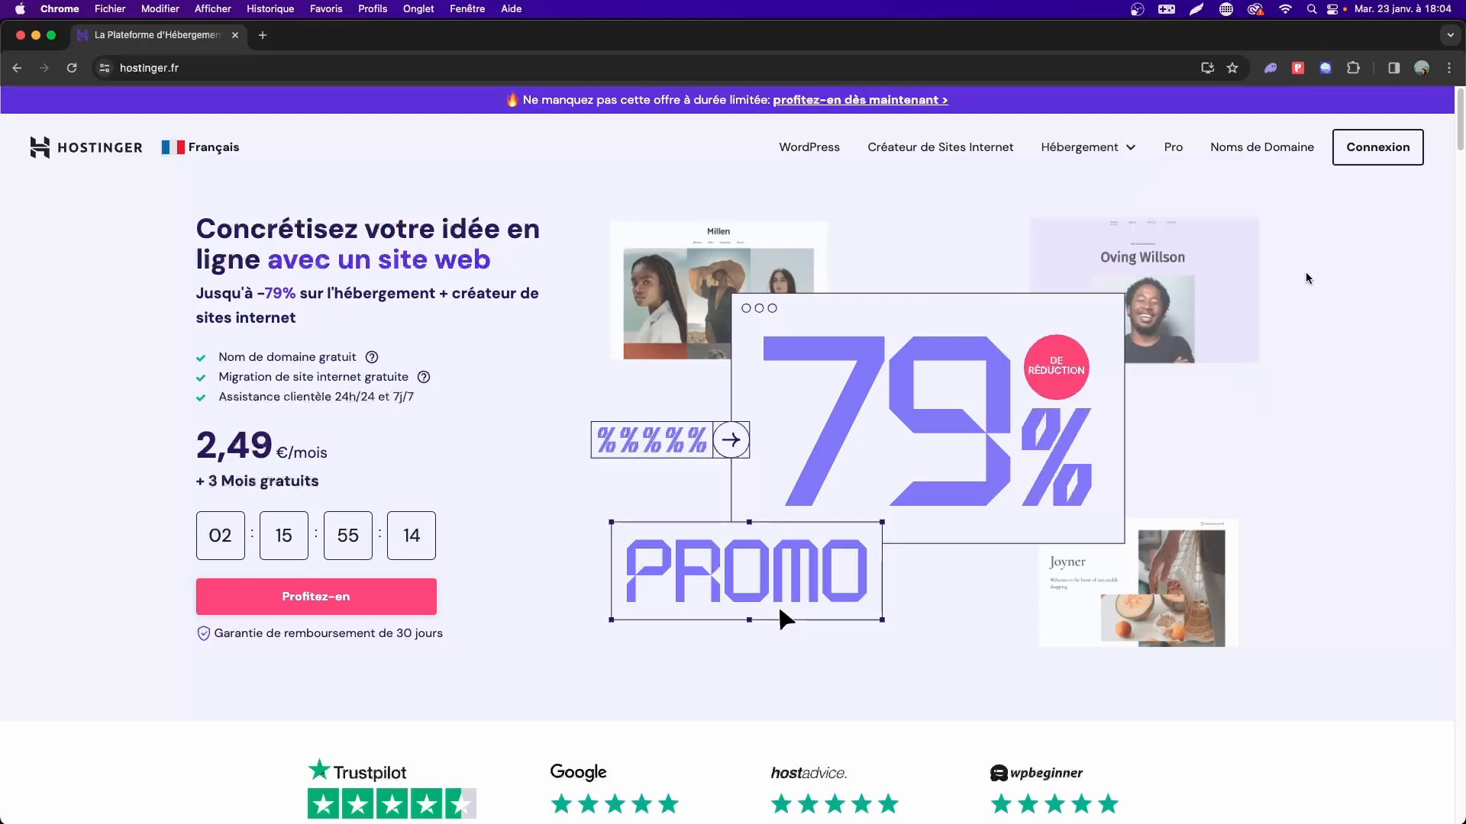
pyautogui.scroll(-10, 1300, 295)
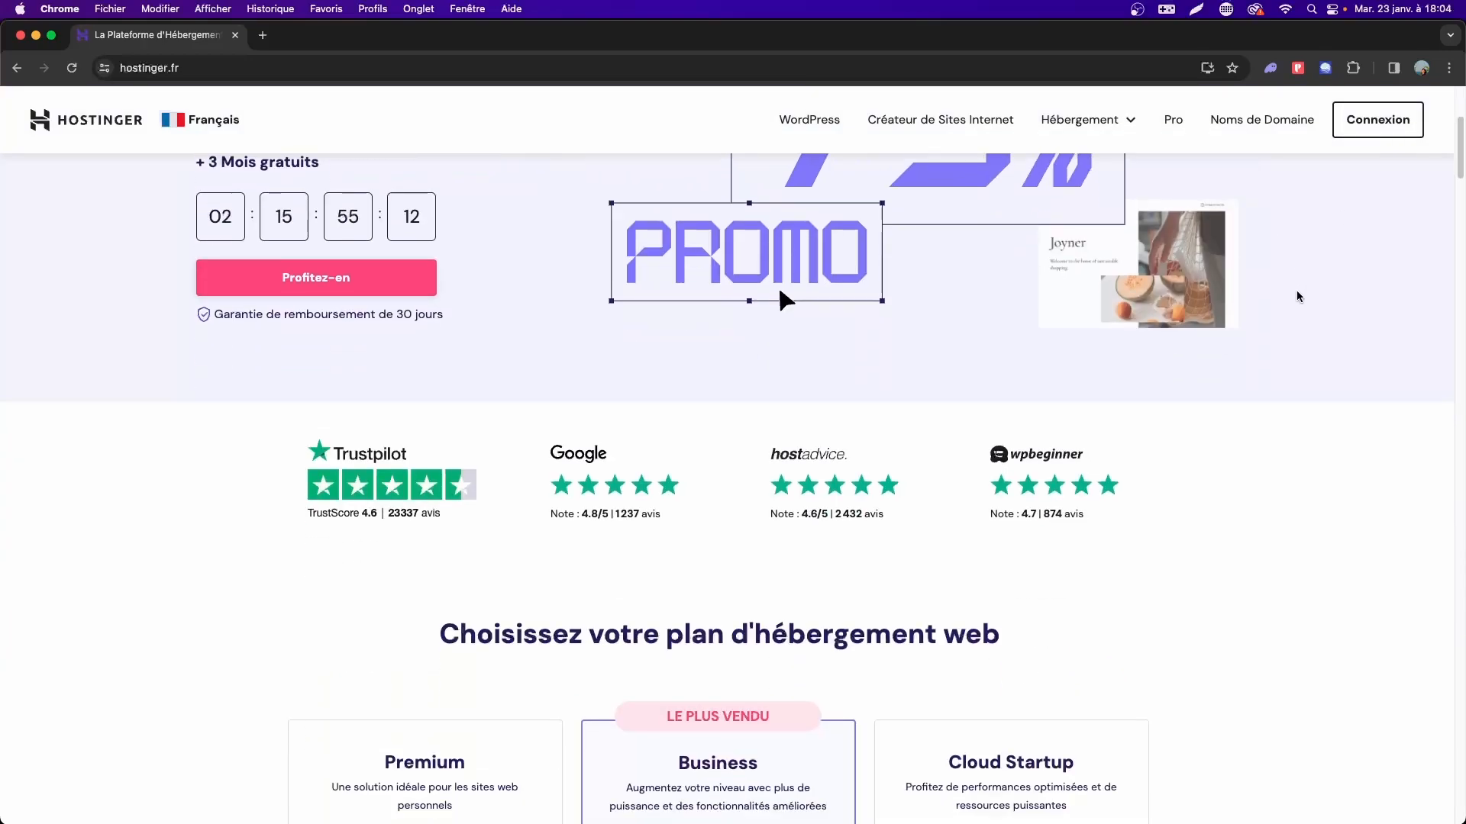
pyautogui.scroll(-15, 1290, 290)
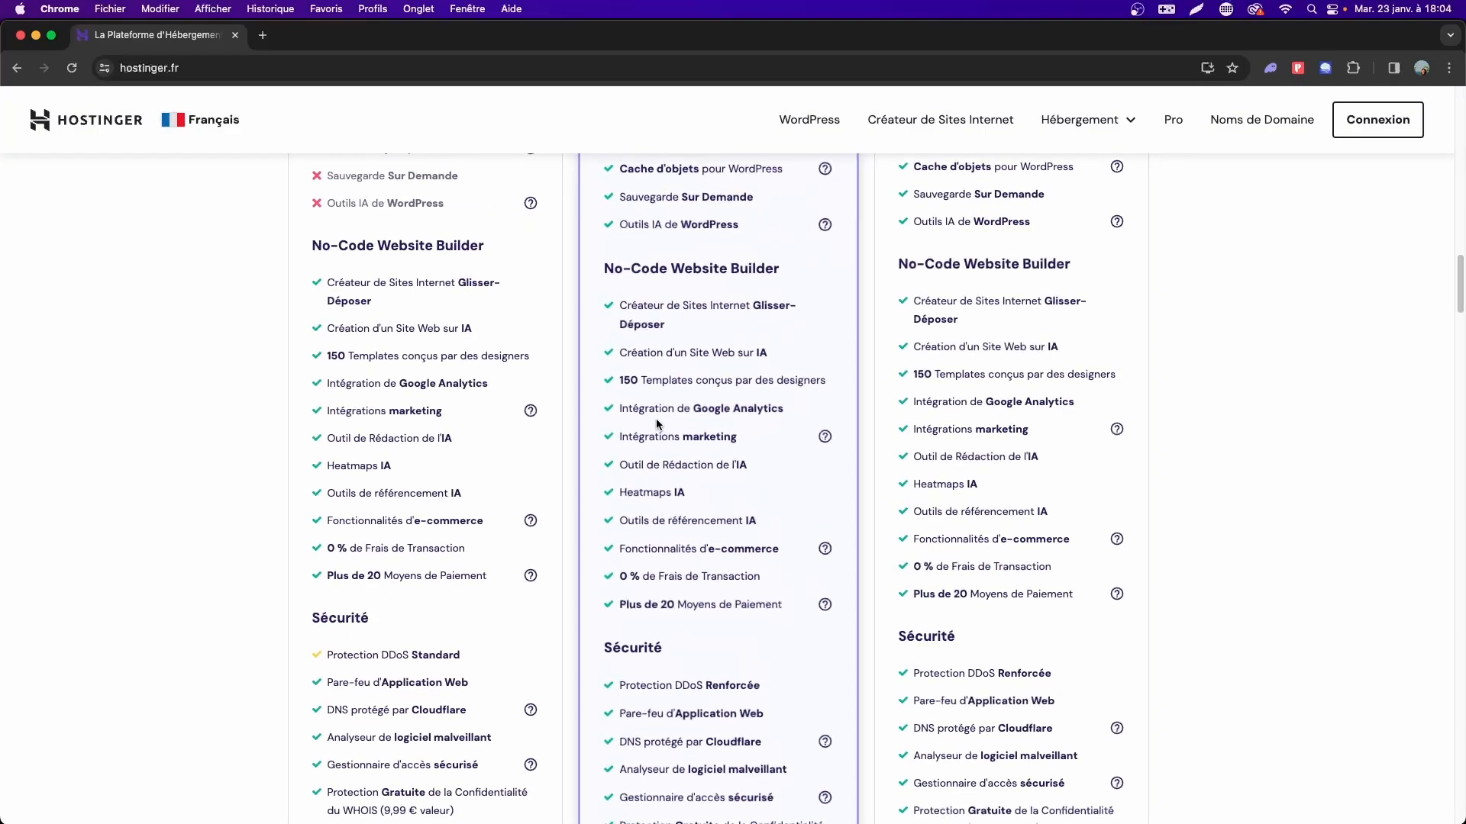
pyautogui.moveTo(619, 352); pyautogui.dragTo(942, 397)
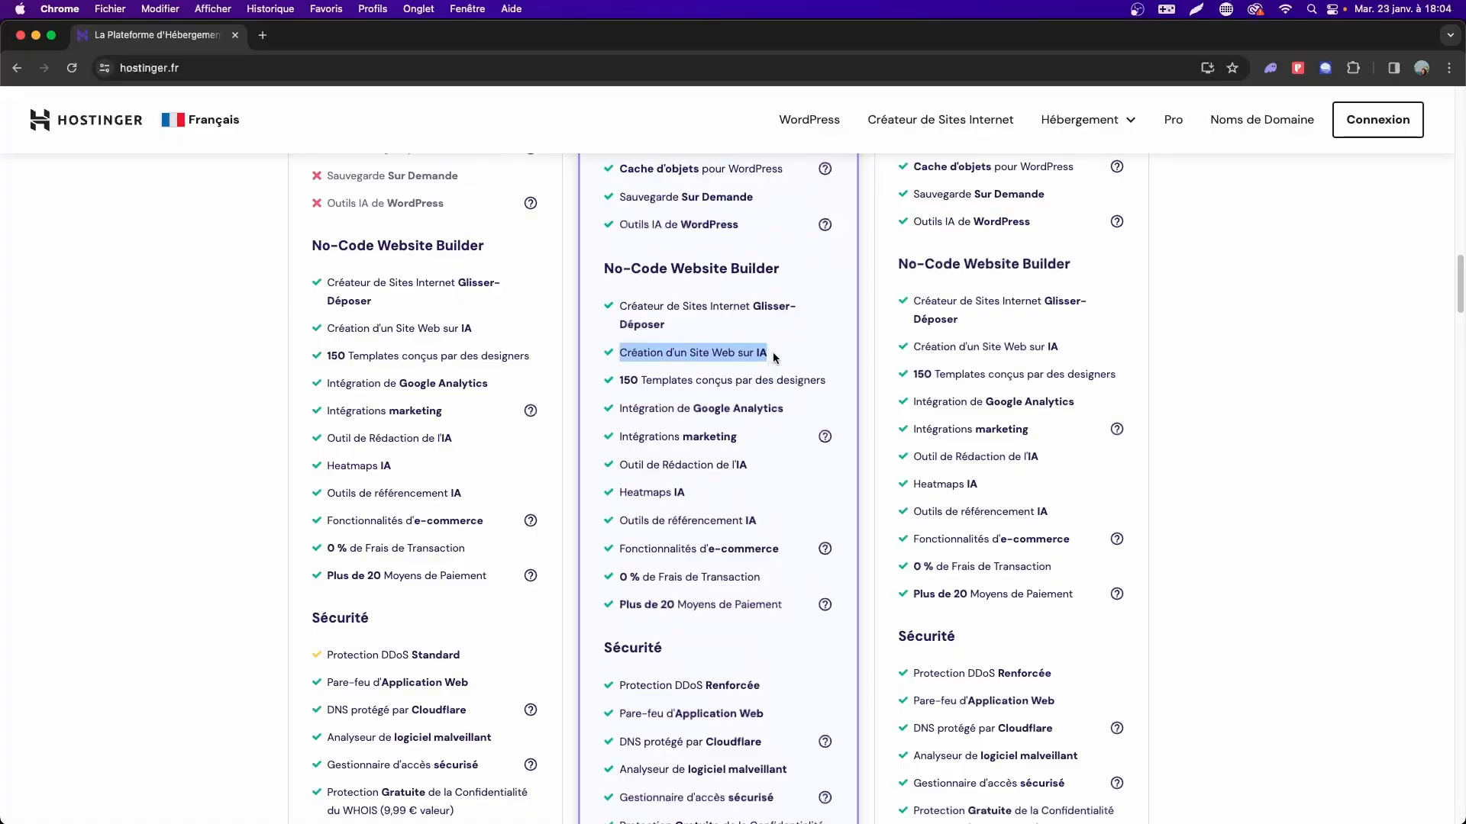
pyautogui.scroll(3, 776, 367)
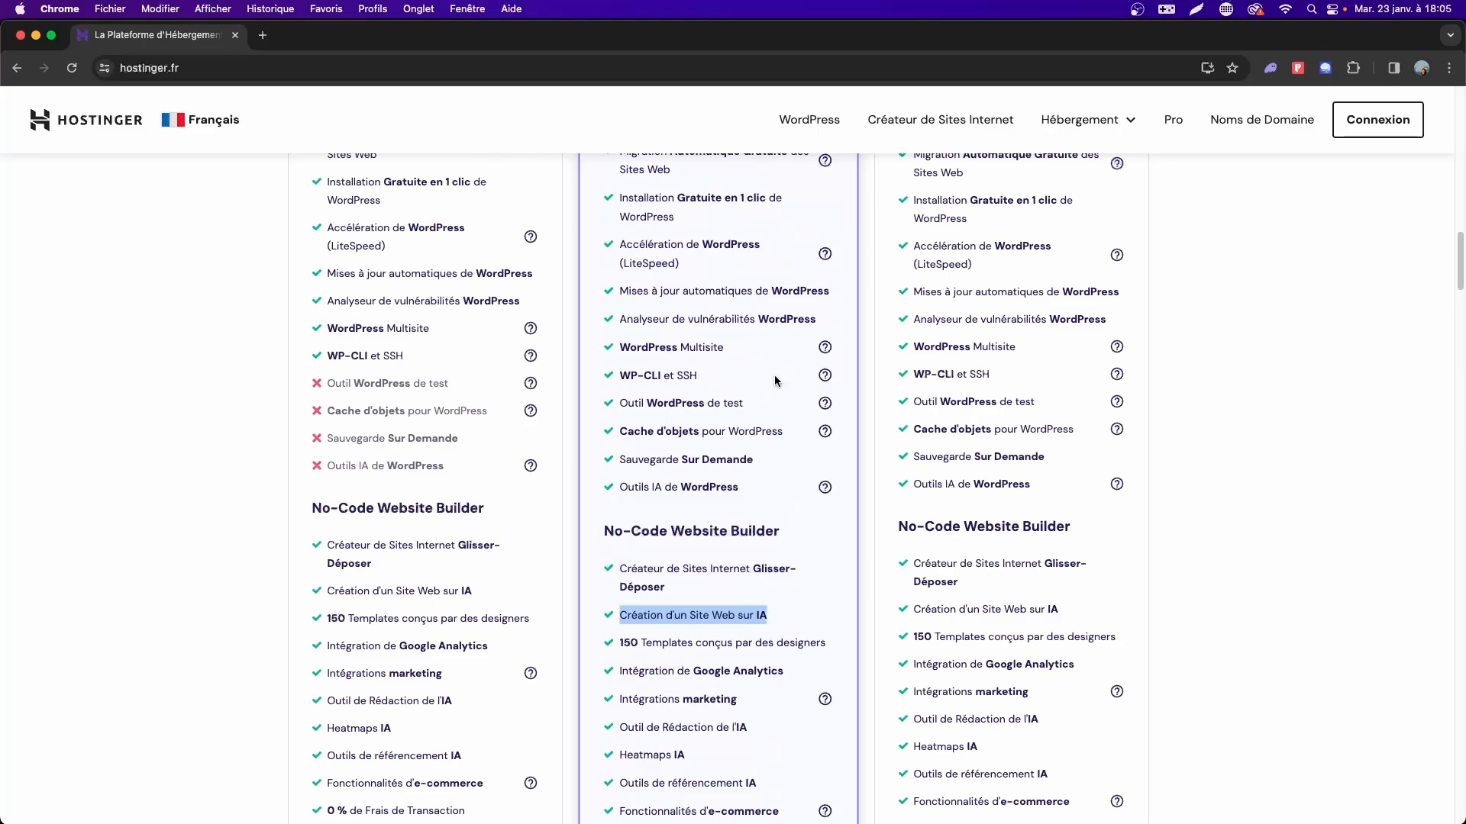
pyautogui.scroll(12, 775, 378)
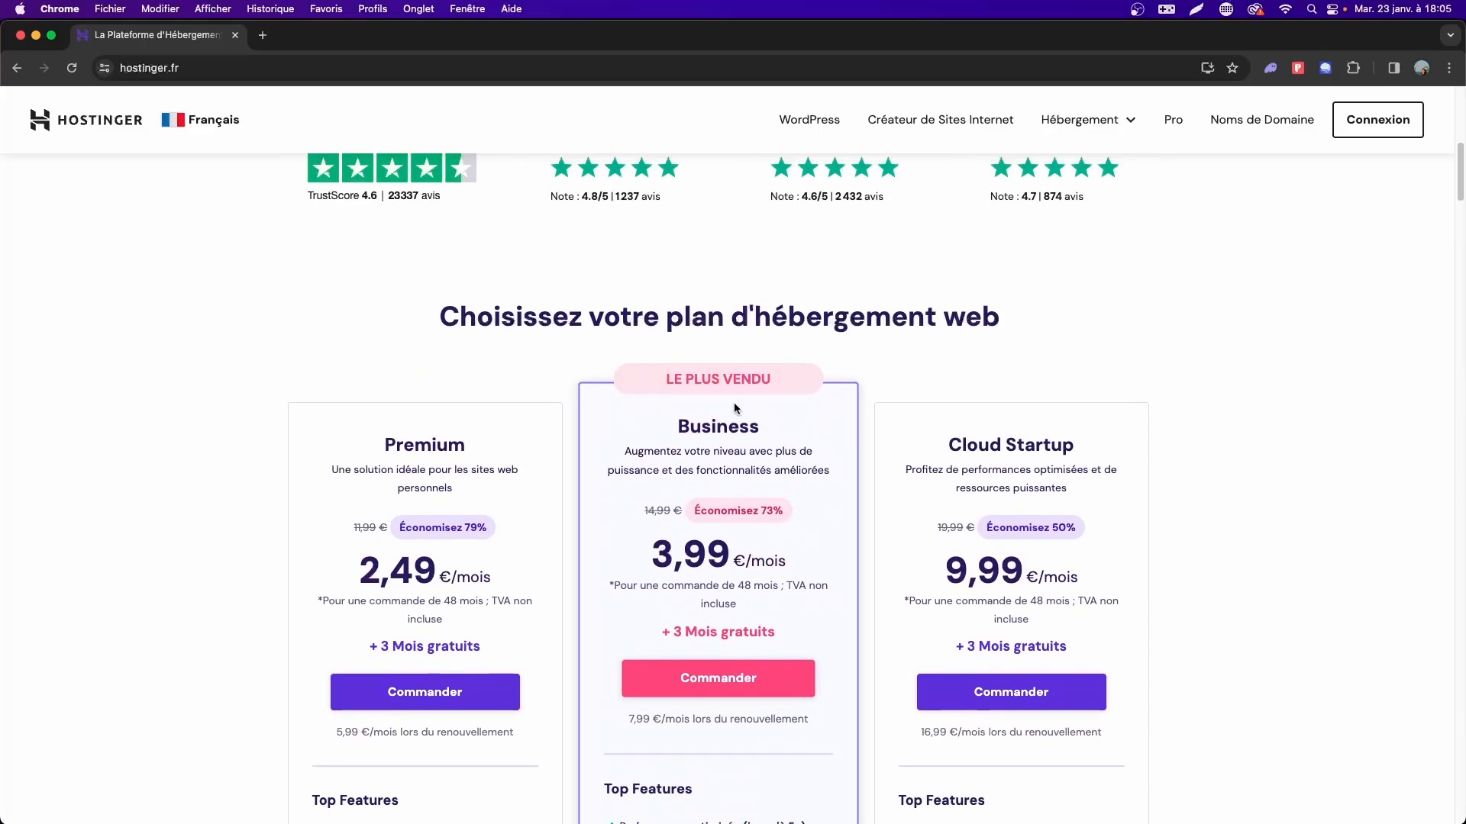
pyautogui.scroll(-2, 647, 356)
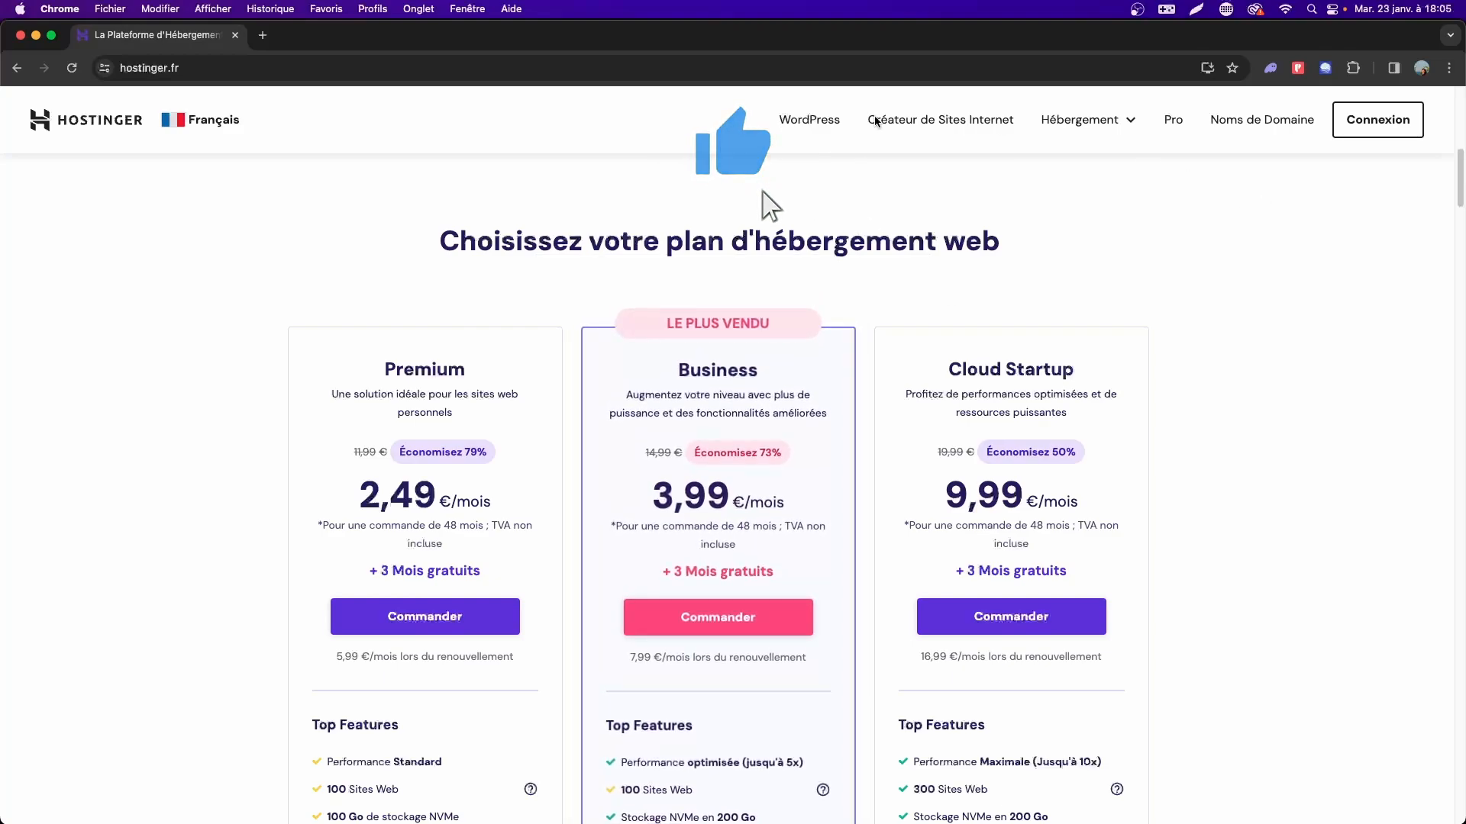
pyautogui.scroll(-2, 357, 286)
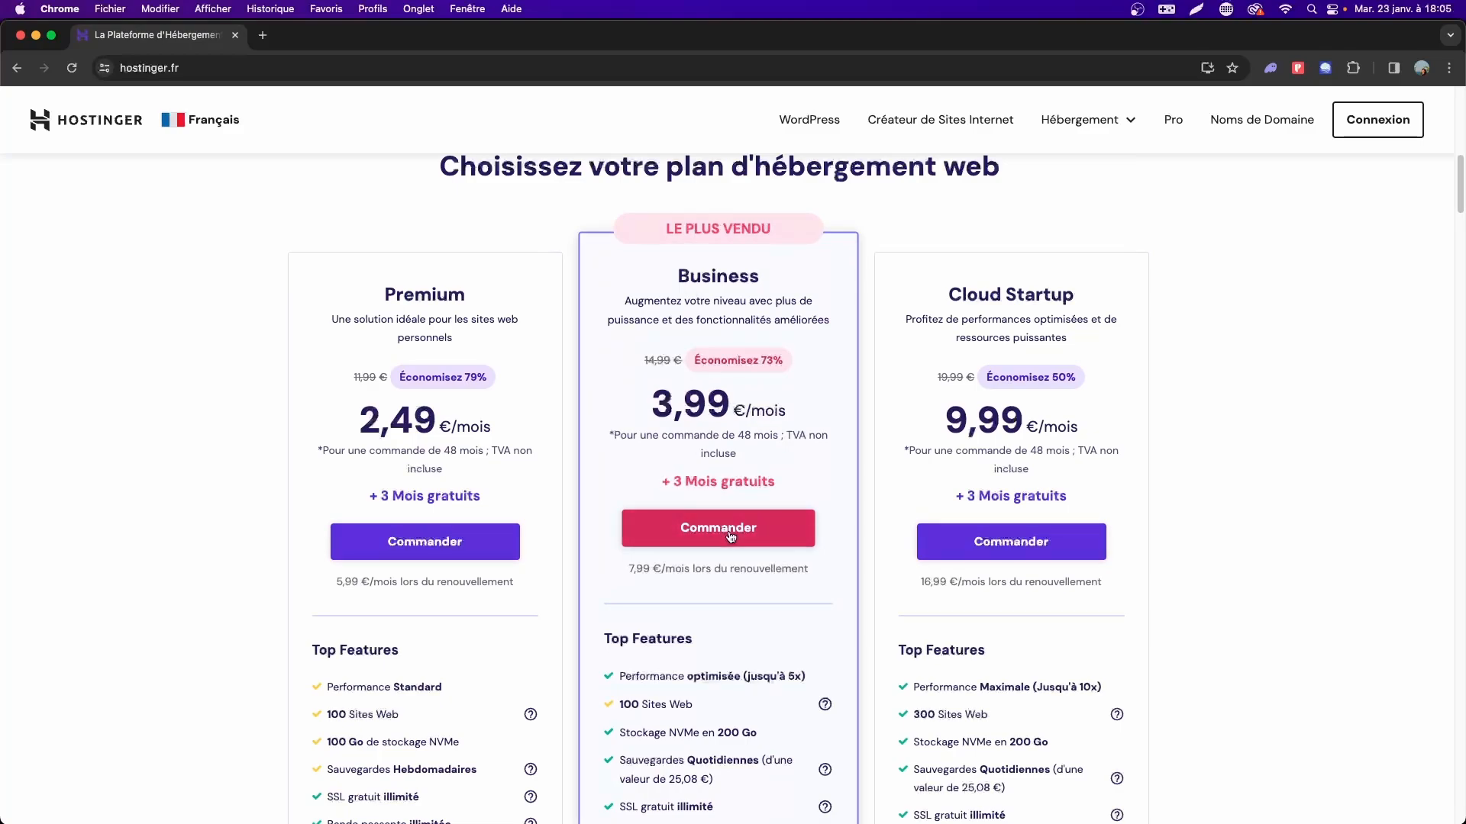
# Review the Business plan's website builder tools and top features, including the free domain.
pyautogui.scroll(-9, 721, 496)
pyautogui.scroll(-3, 721, 649)
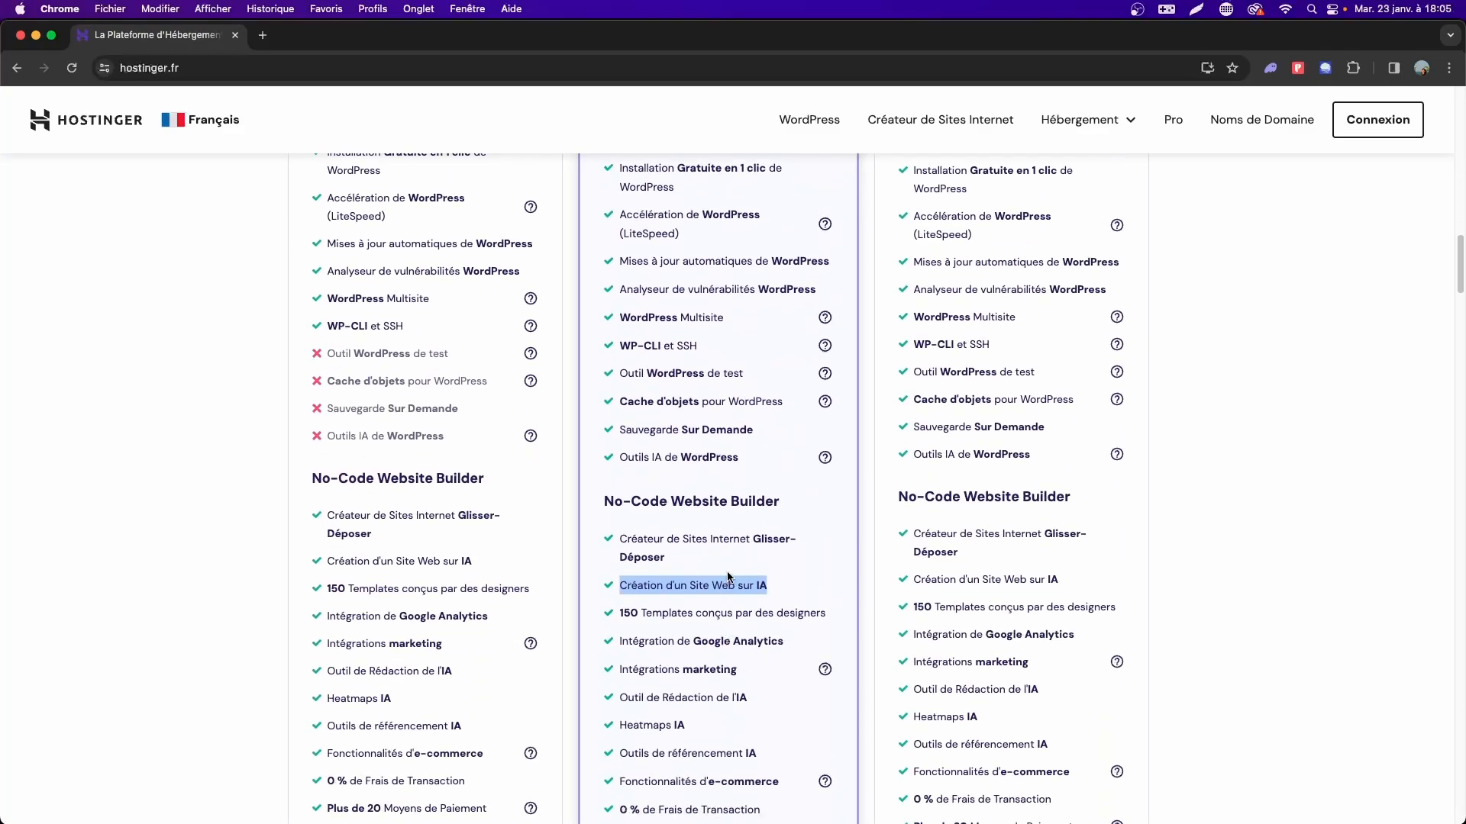
pyautogui.scroll(-2, 729, 577)
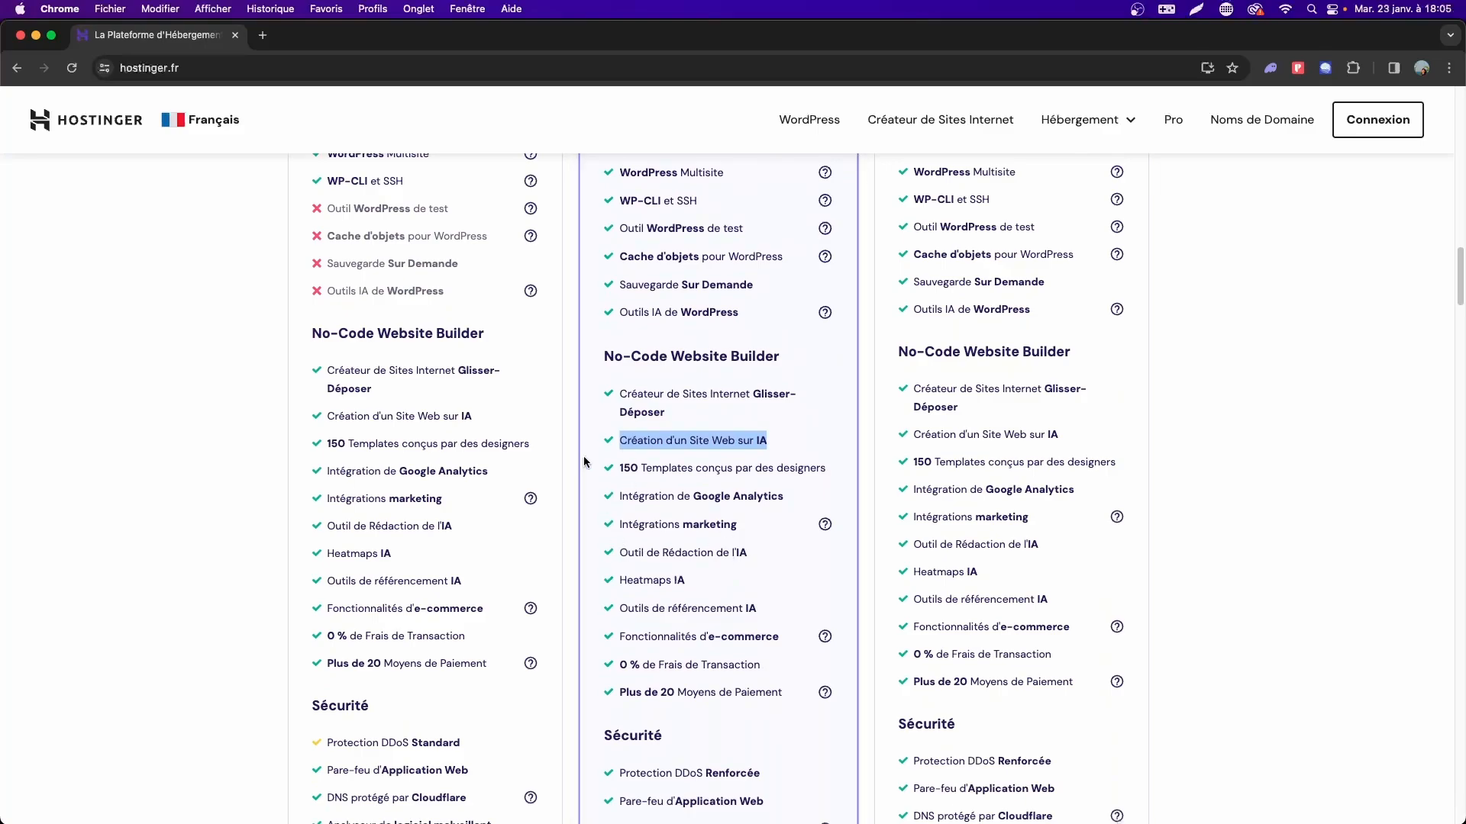
pyautogui.scroll(6, 749, 446)
pyautogui.scroll(4, 722, 524)
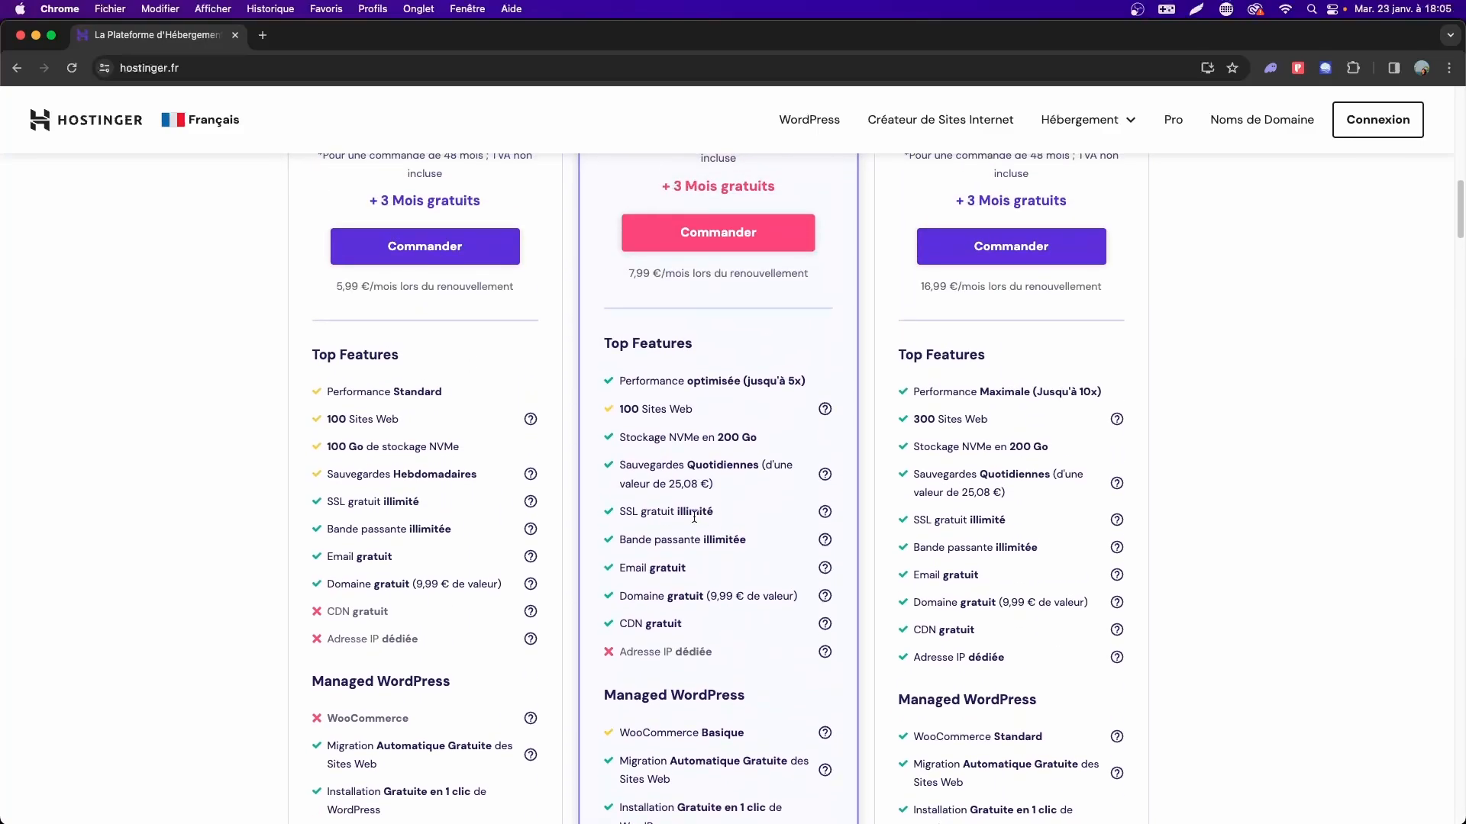
pyautogui.moveTo(623, 588); pyautogui.dragTo(825, 597)
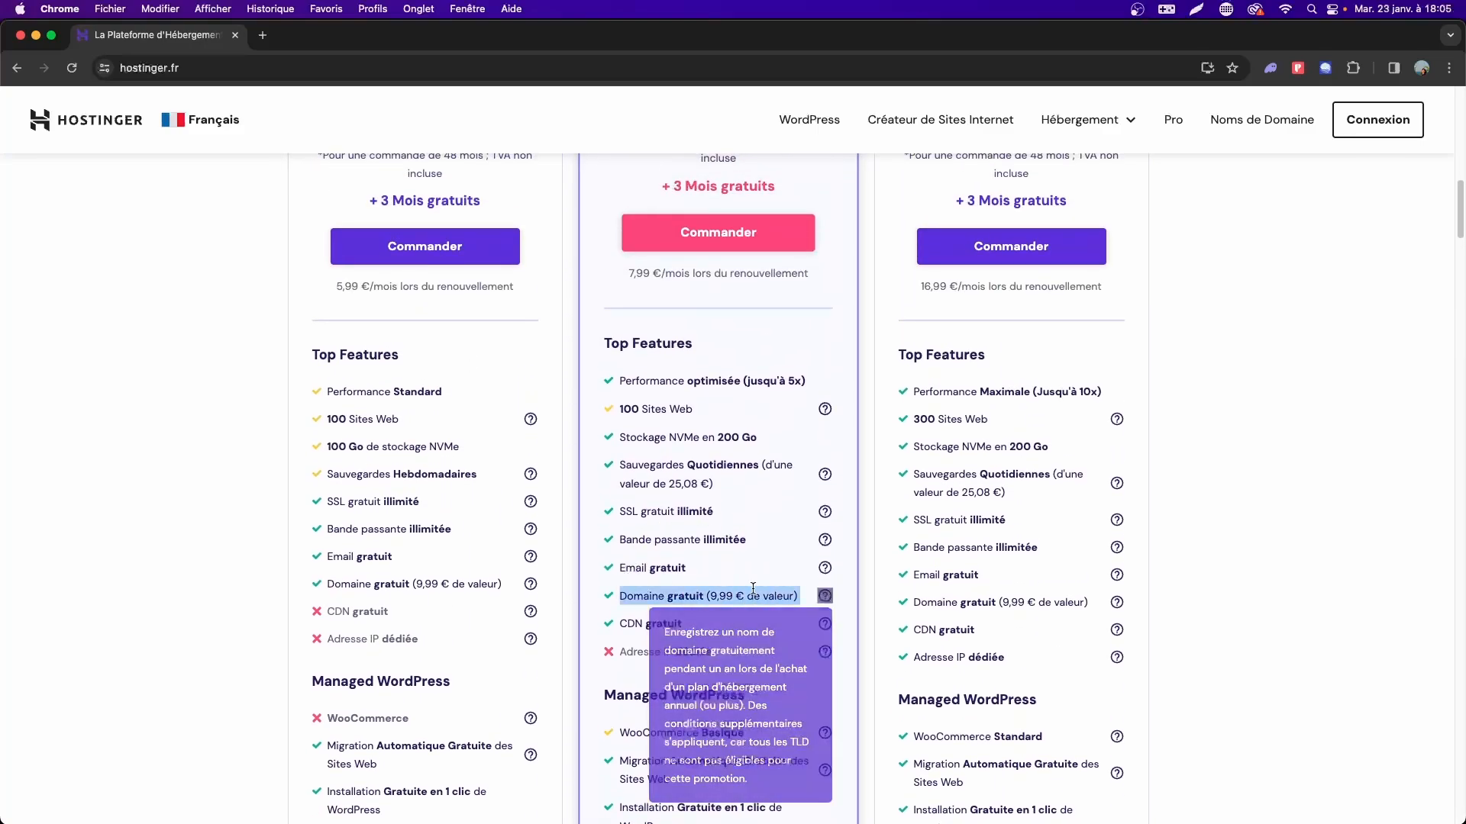
pyautogui.scroll(1, 709, 234)
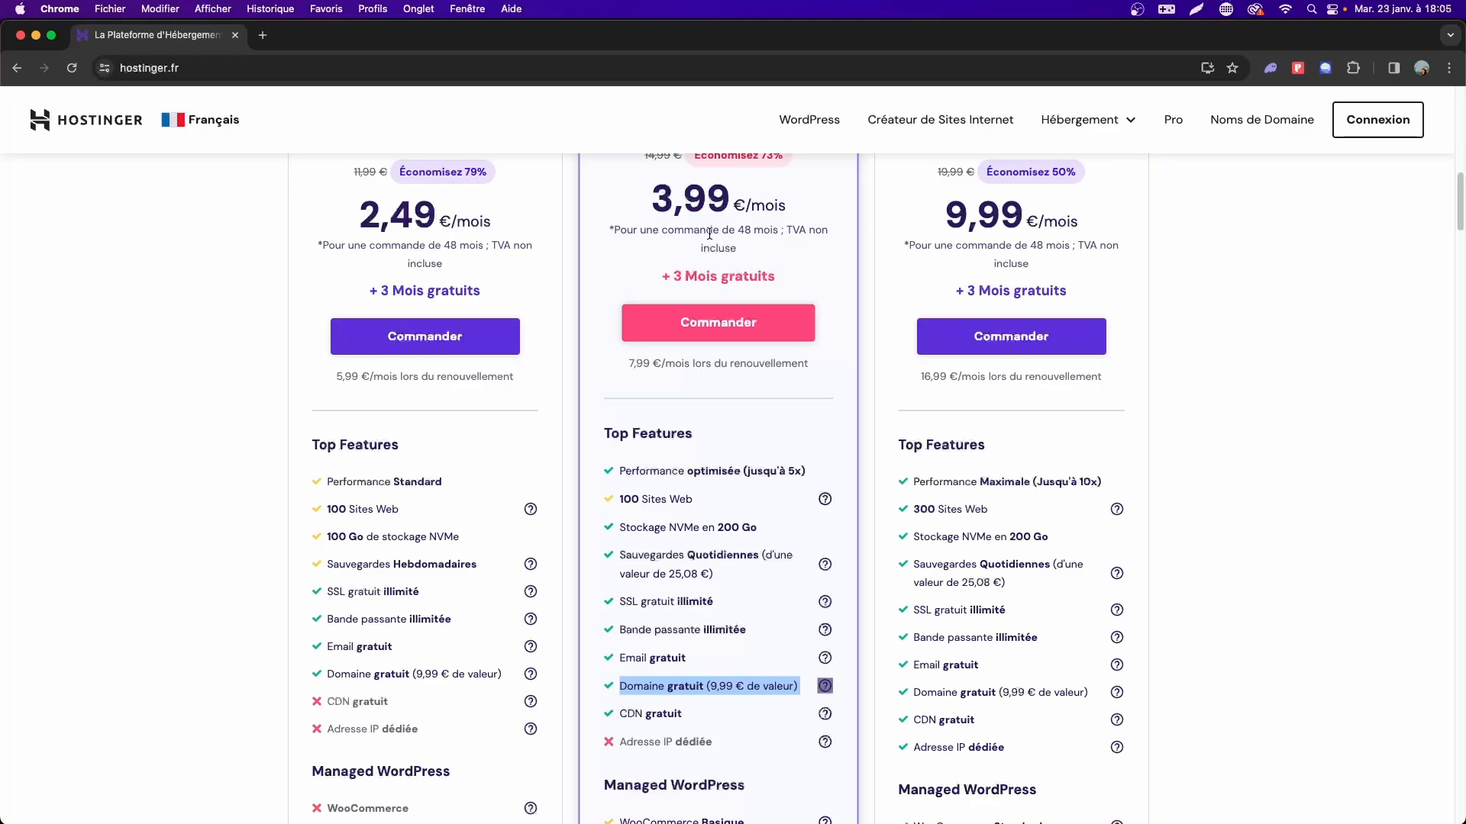
pyautogui.scroll(2, 664, 281)
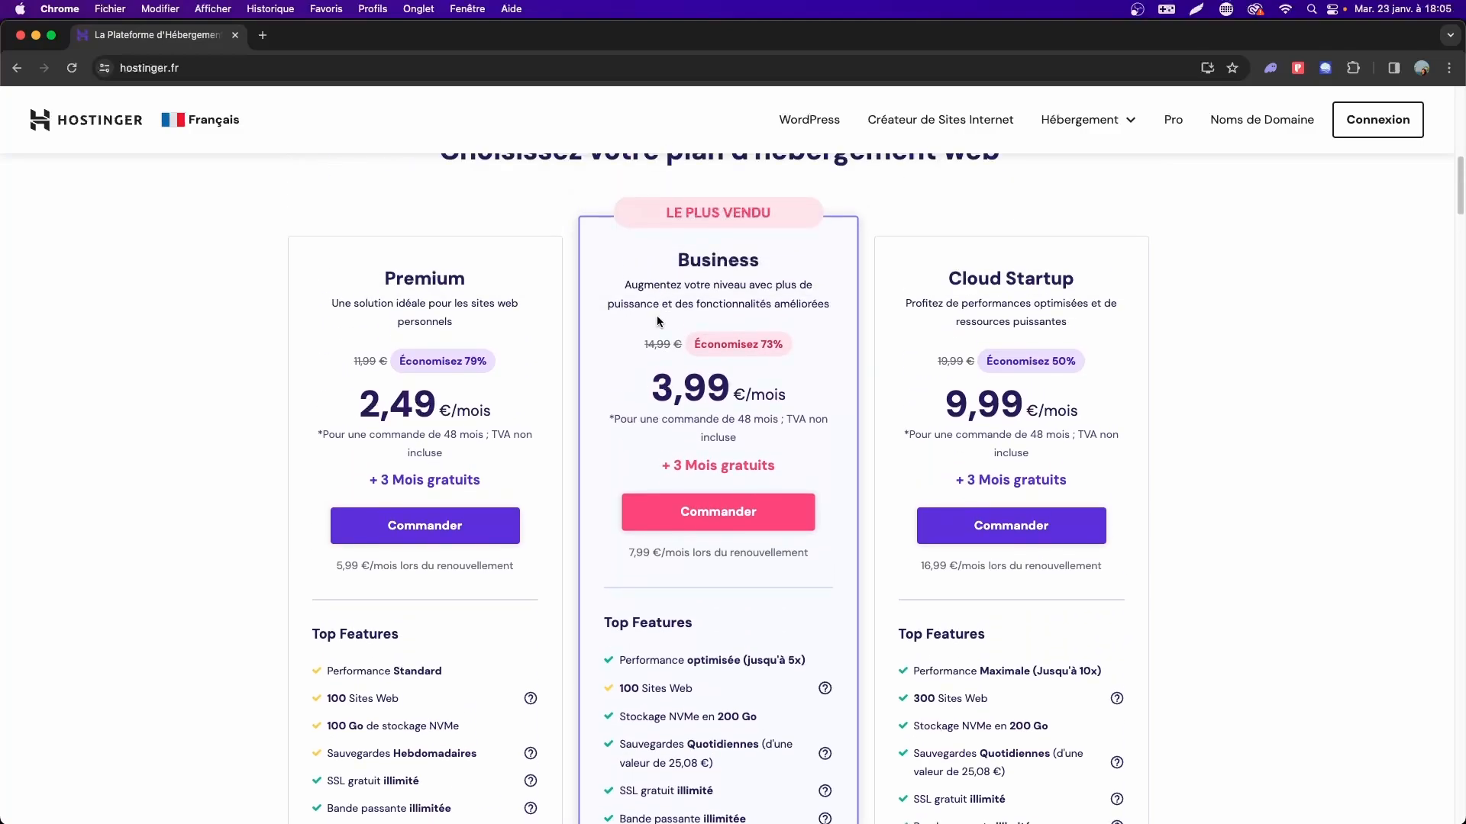
pyautogui.scroll(1, 658, 322)
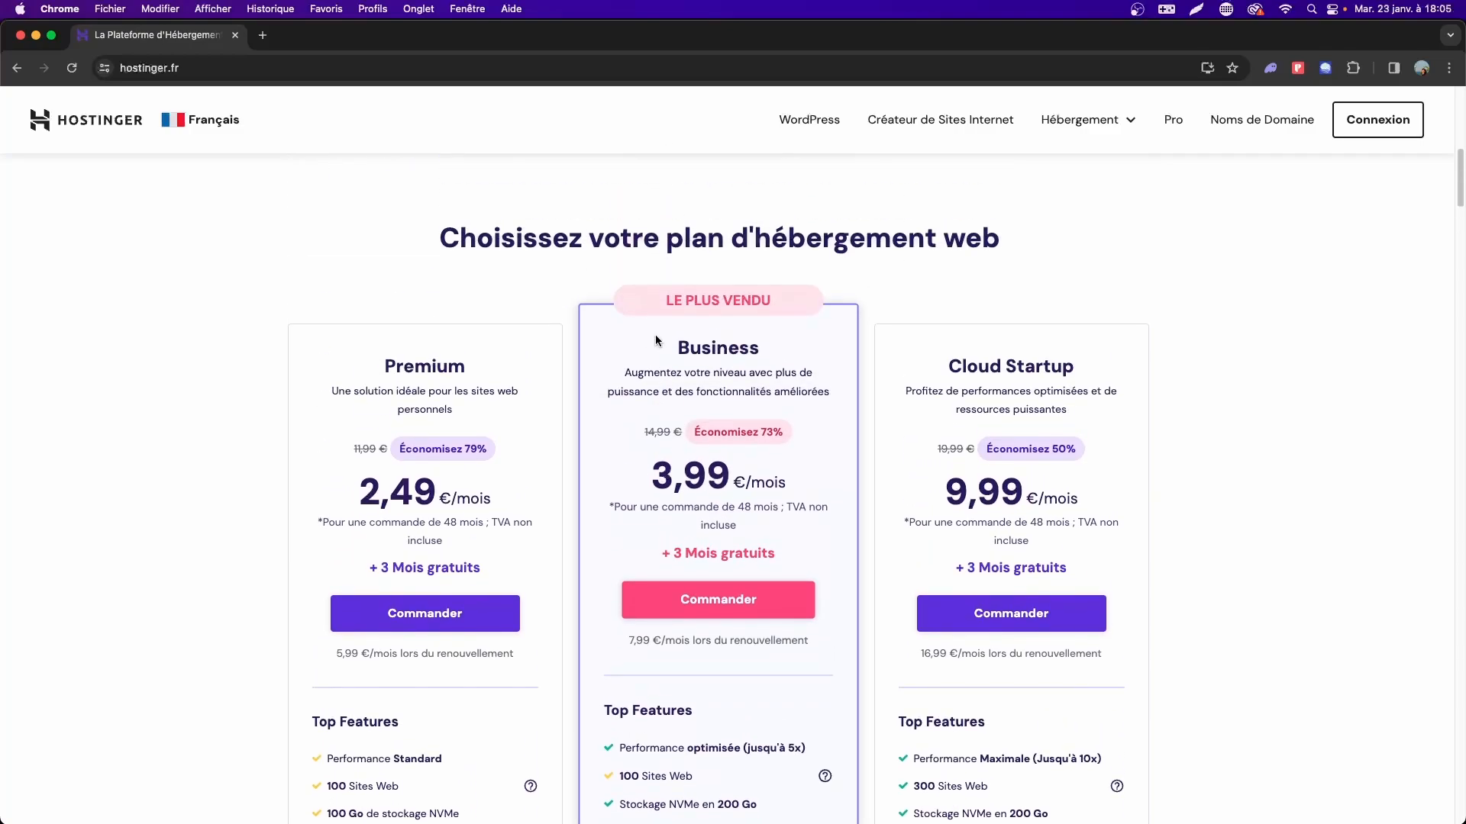
# Order the Business hosting plan and choose the 12-month period.
pyautogui.click(718, 607)
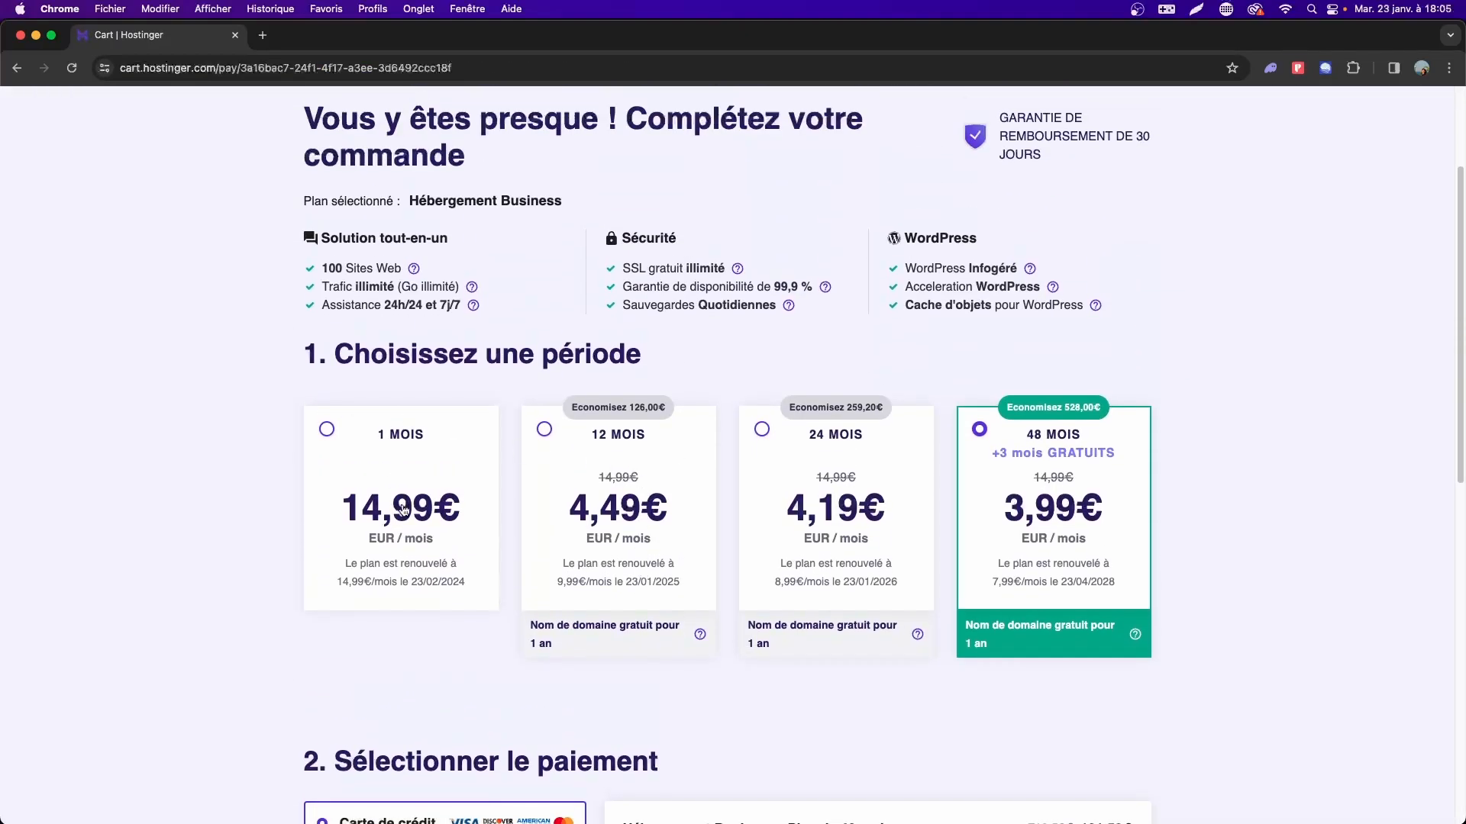
pyautogui.click(405, 509)
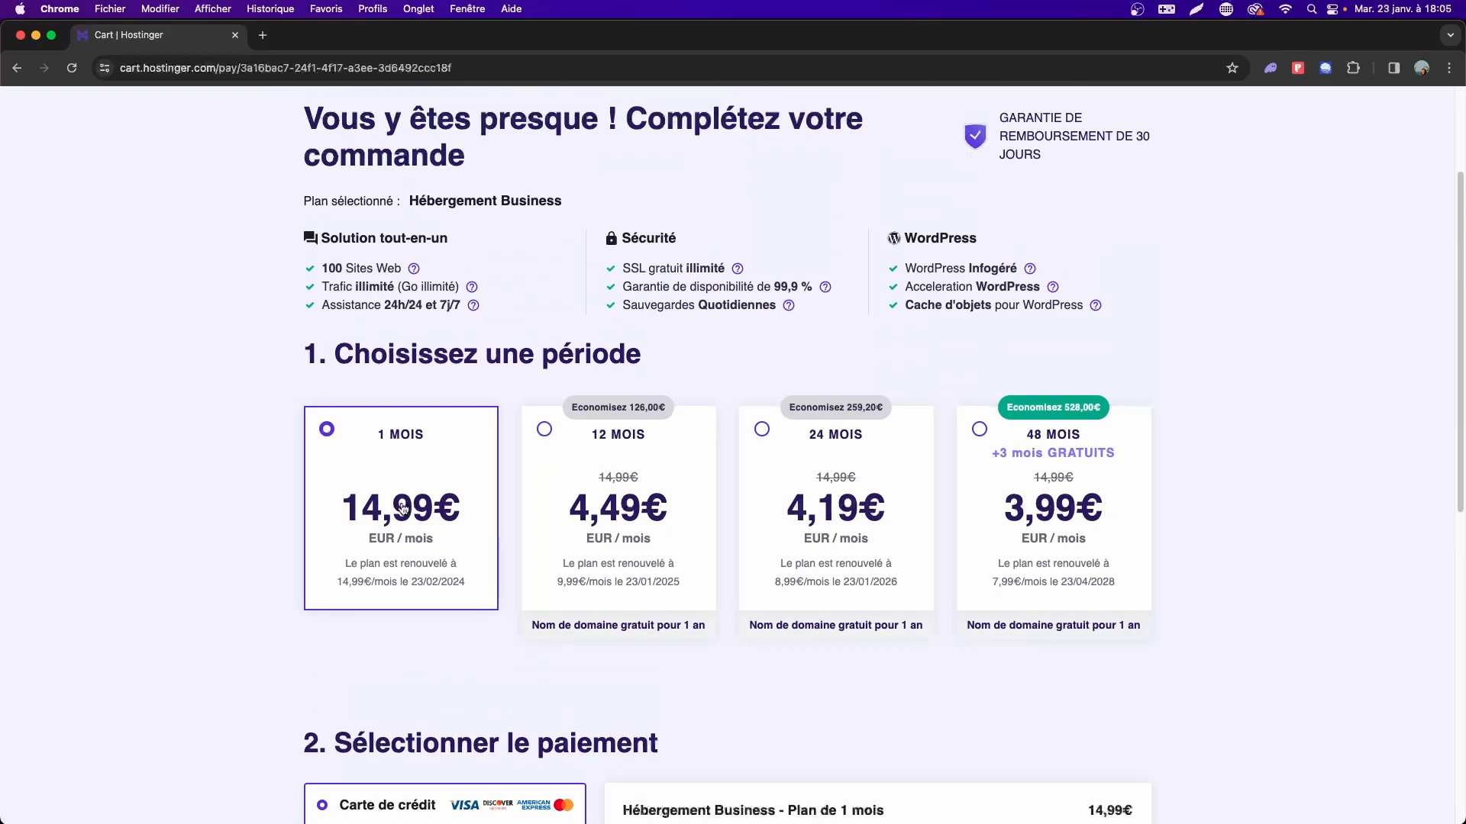
pyautogui.click(600, 497)
pyautogui.click(790, 506)
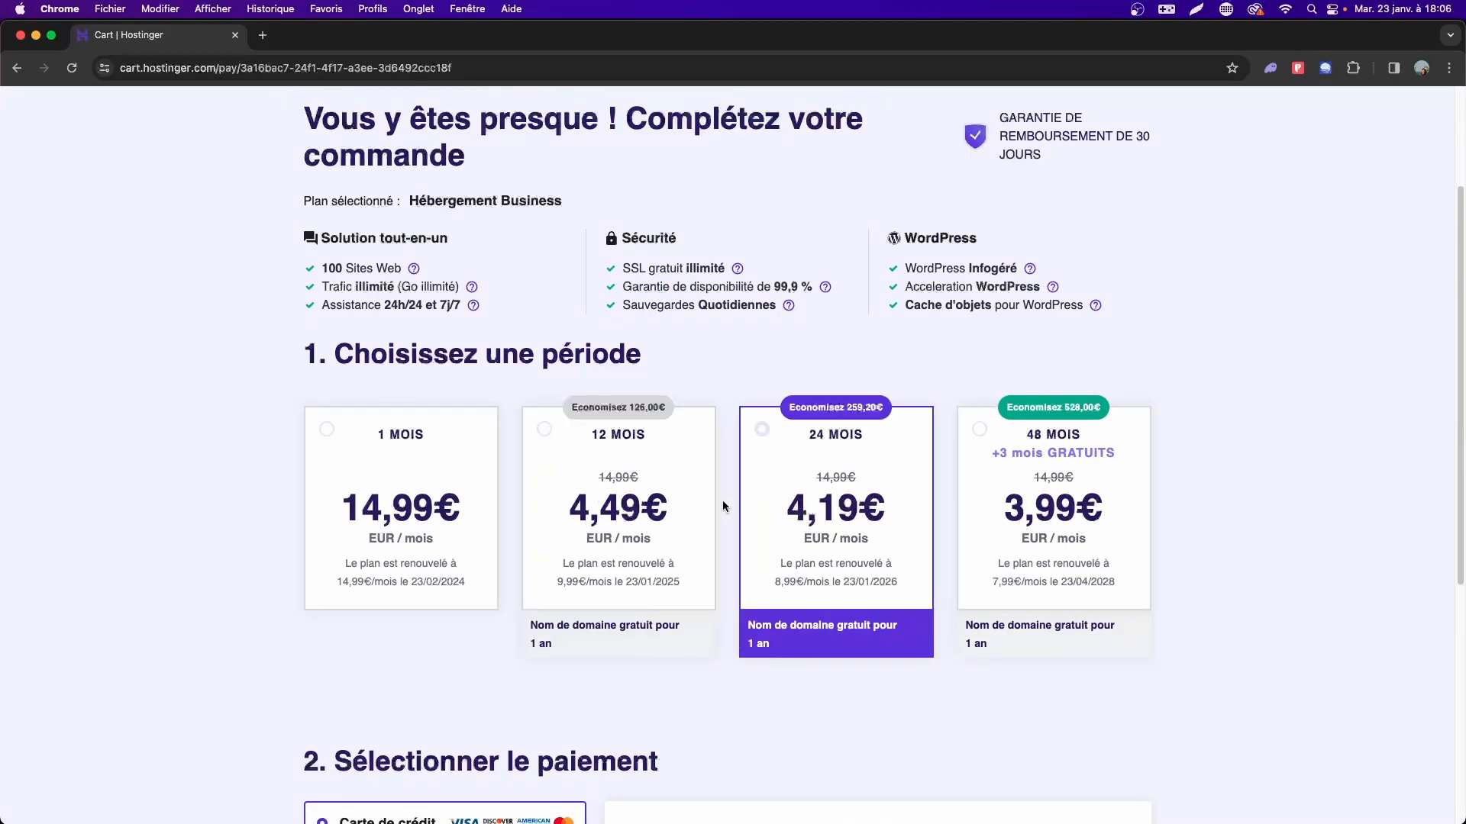
pyautogui.click(575, 539)
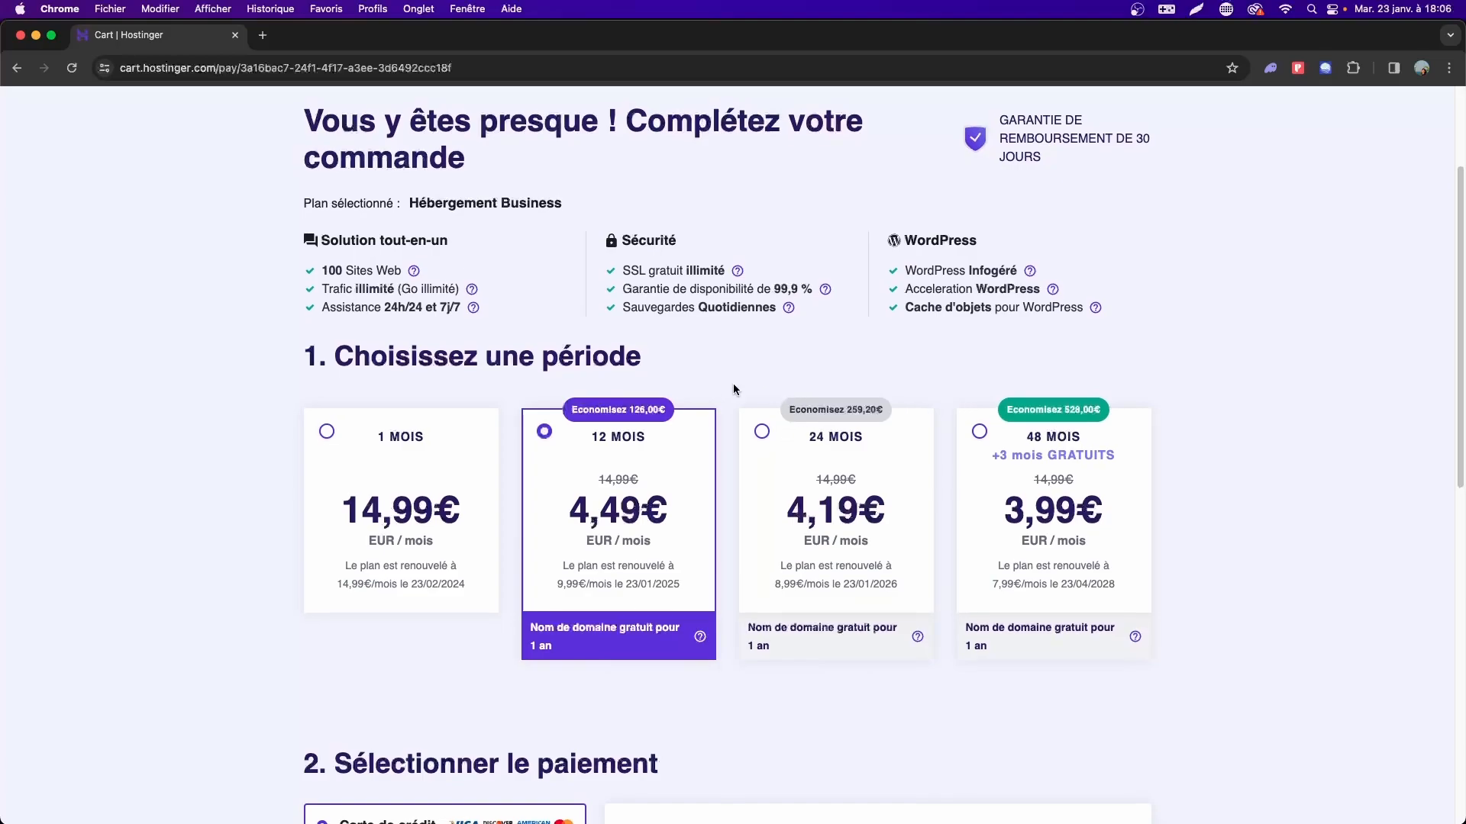
# Select PayPal as the payment method and check the price of the 12-month Business plan.
pyautogui.scroll(-5, 661, 398)
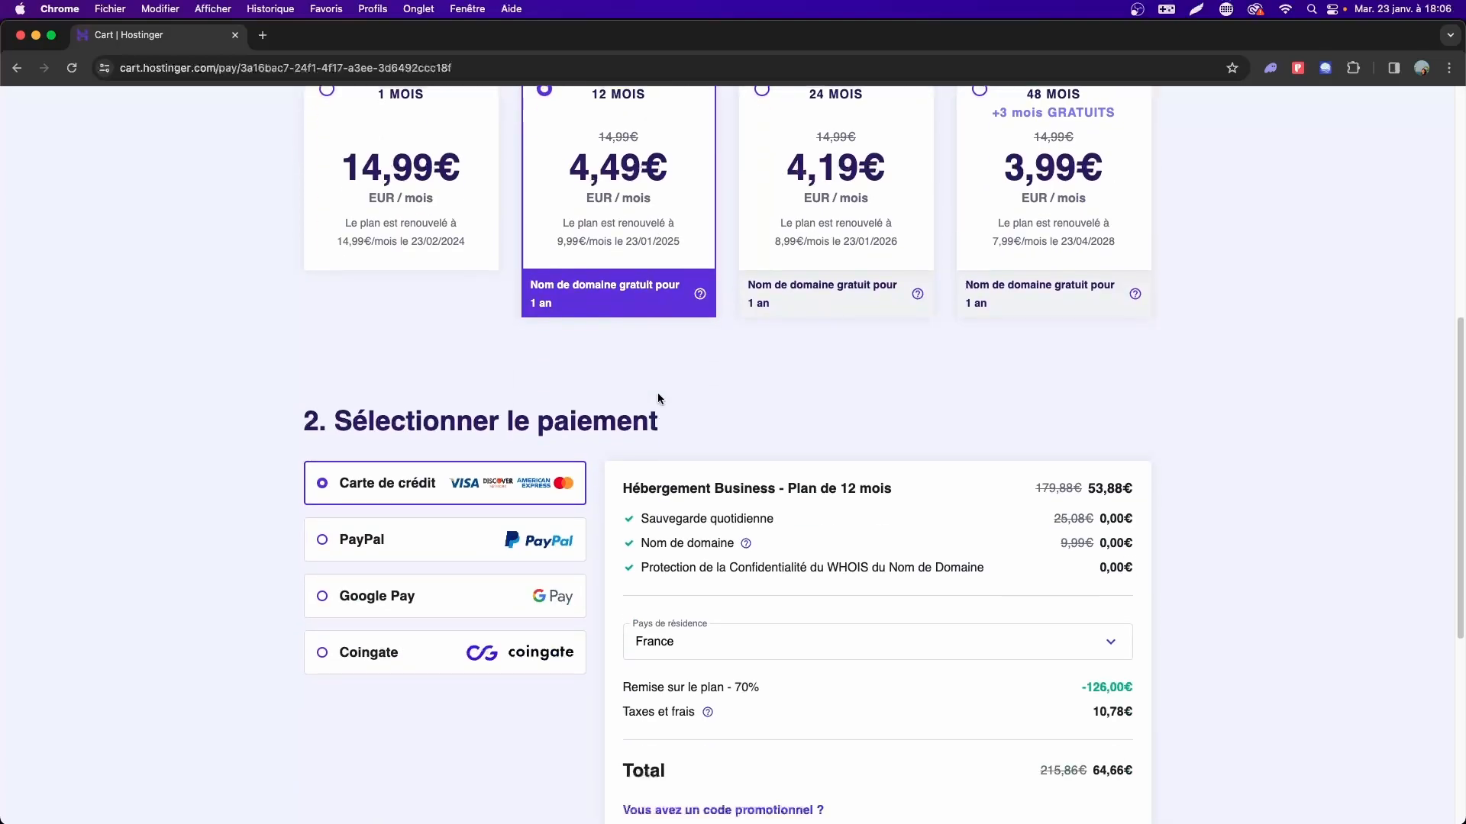
pyautogui.scroll(-2, 652, 402)
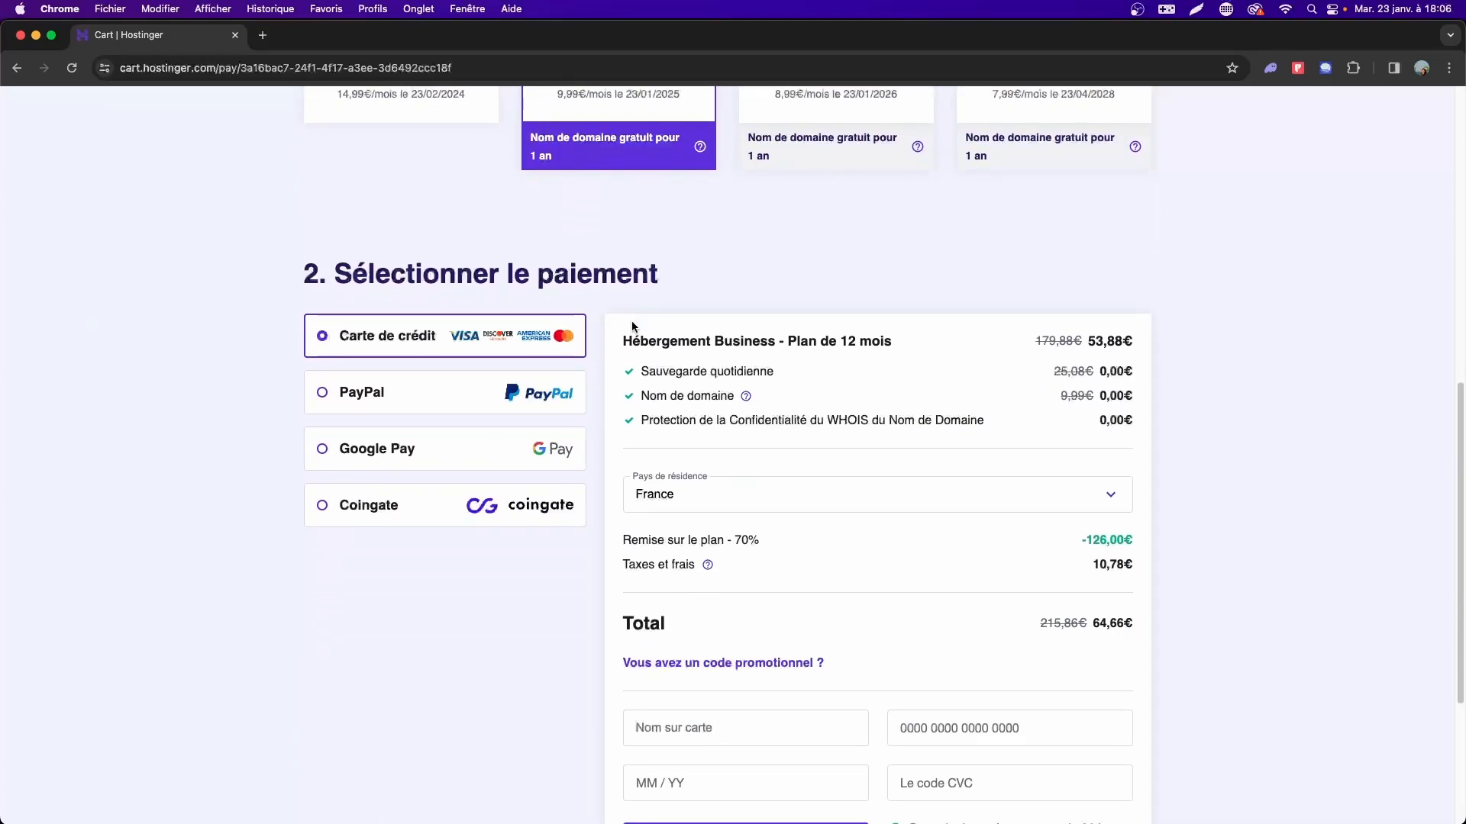
pyautogui.click(379, 396)
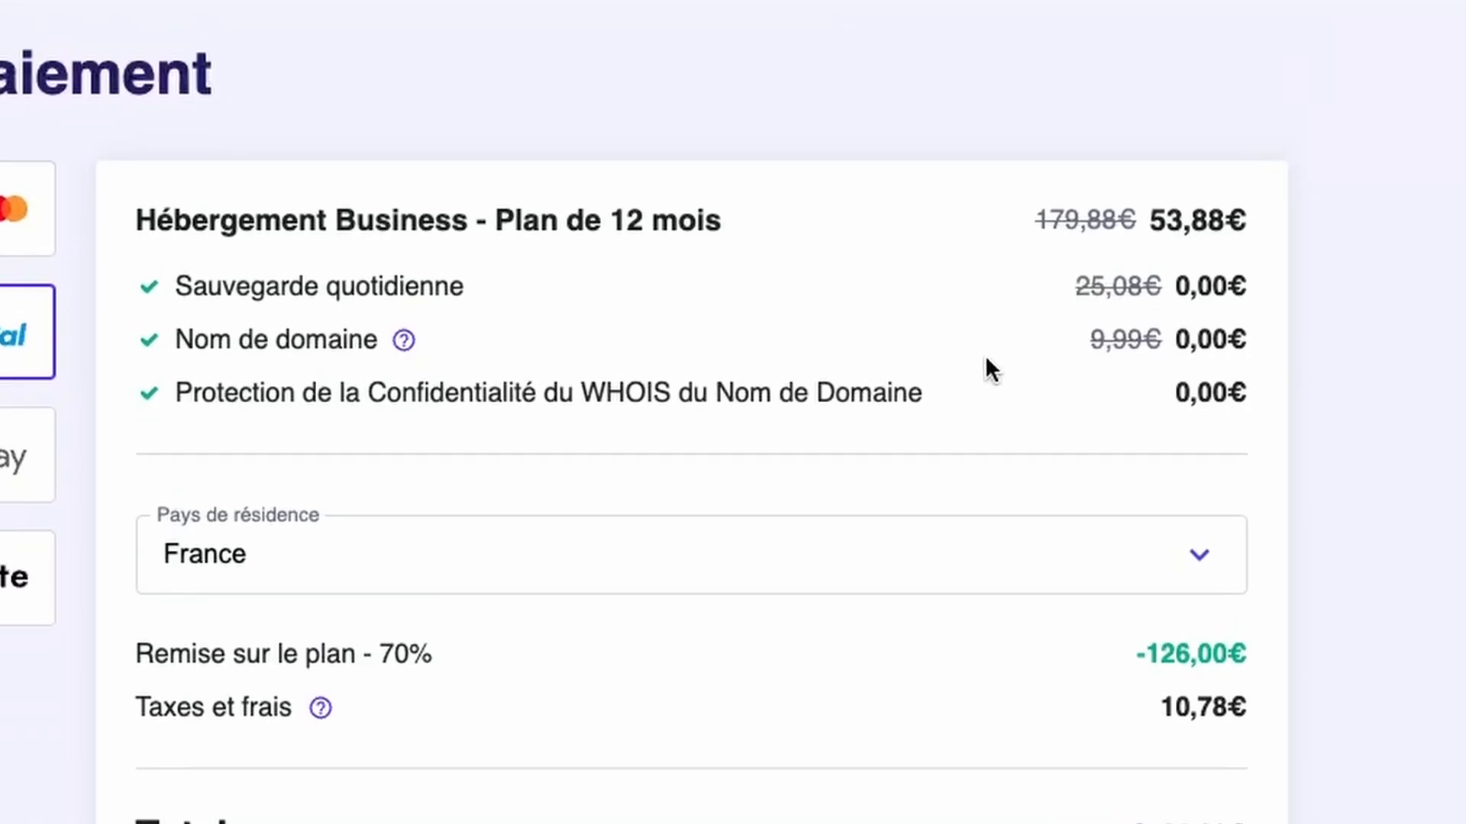
pyautogui.moveTo(1049, 220); pyautogui.dragTo(1258, 258)
pyautogui.click(1128, 255)
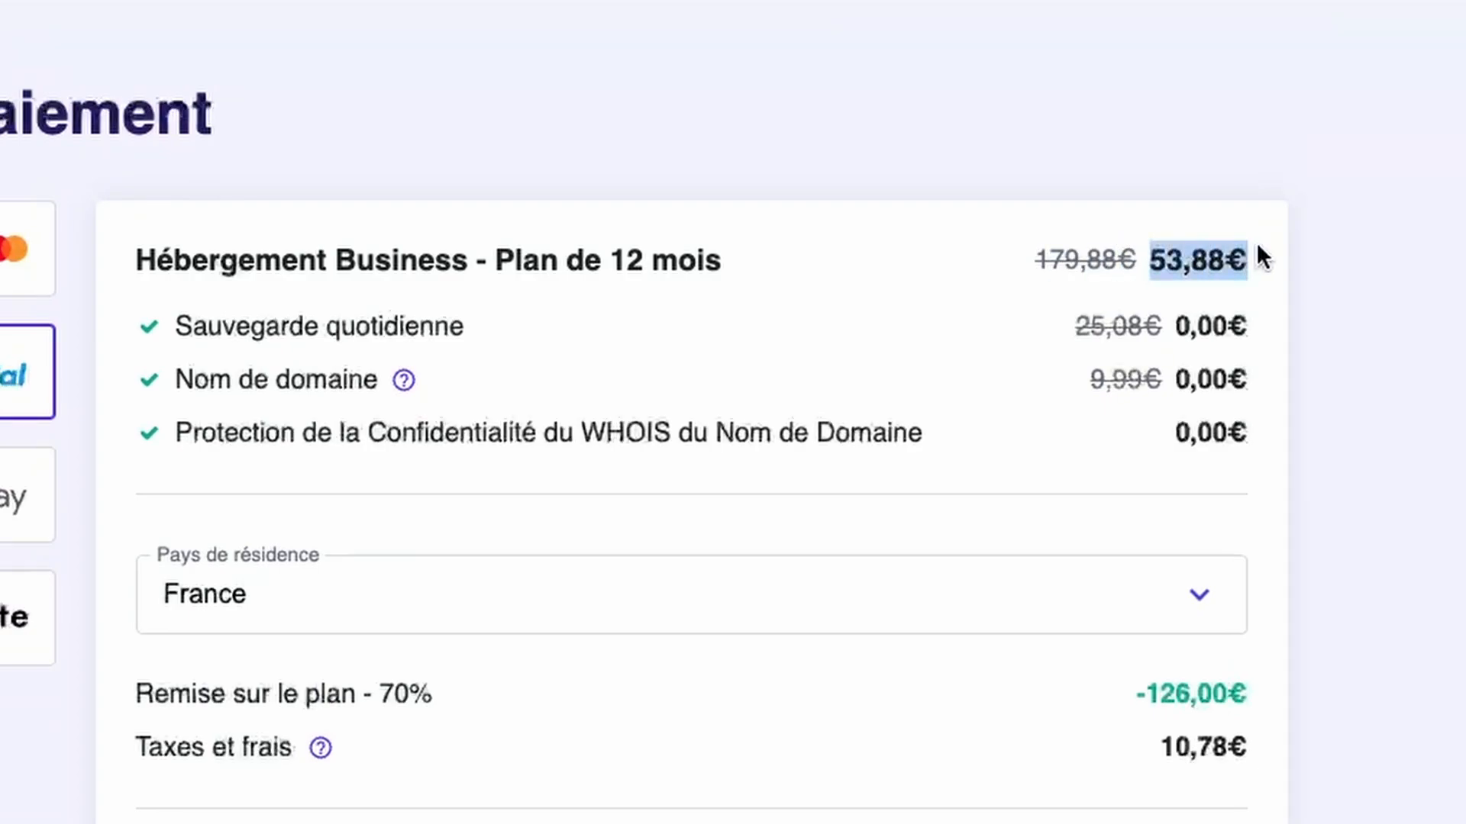
# Apply the coupon code GRAVEN to the order and check the total.
pyautogui.scroll(-5, 1257, 241)
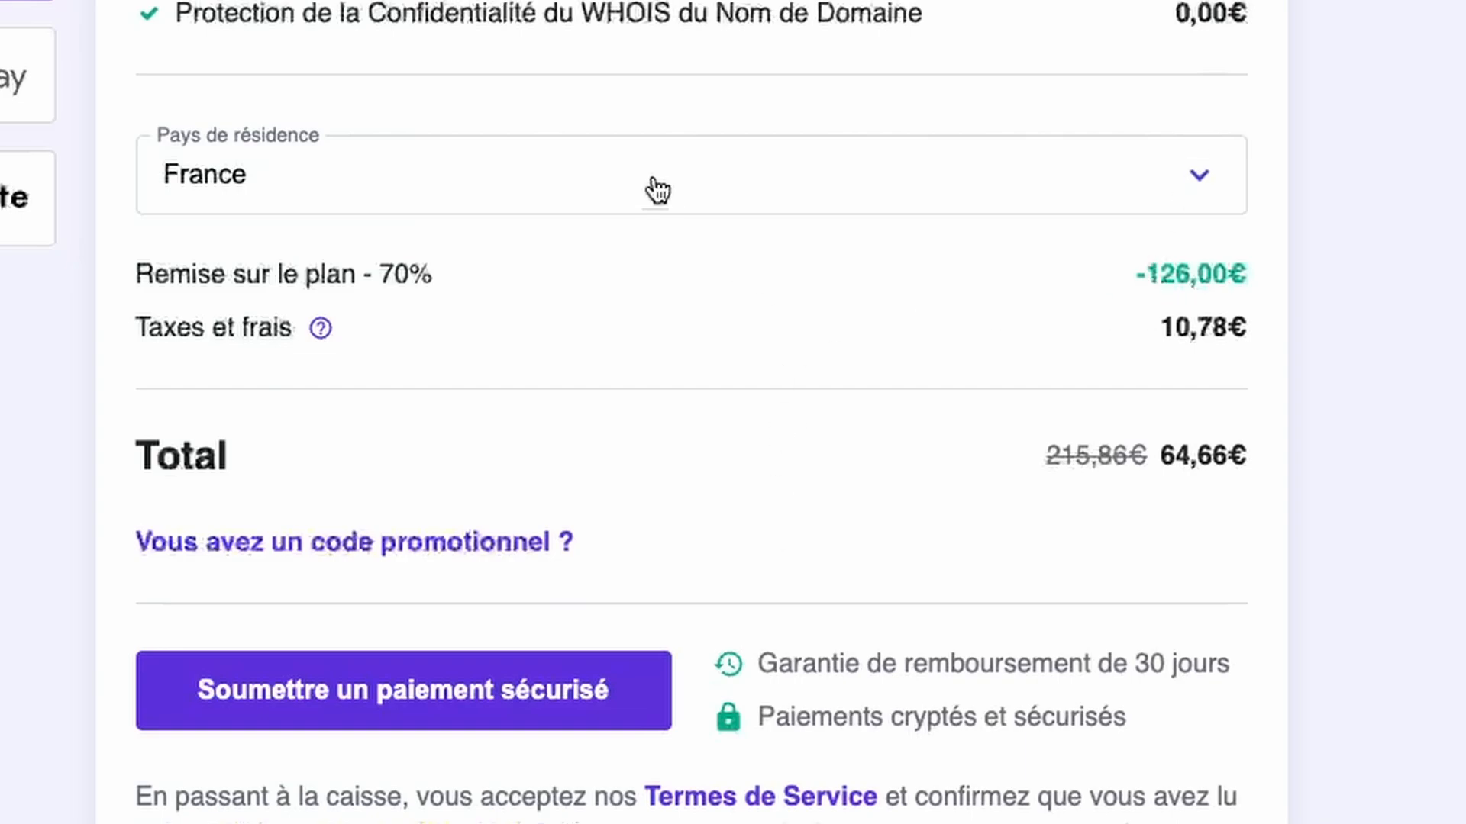
pyautogui.click(430, 565)
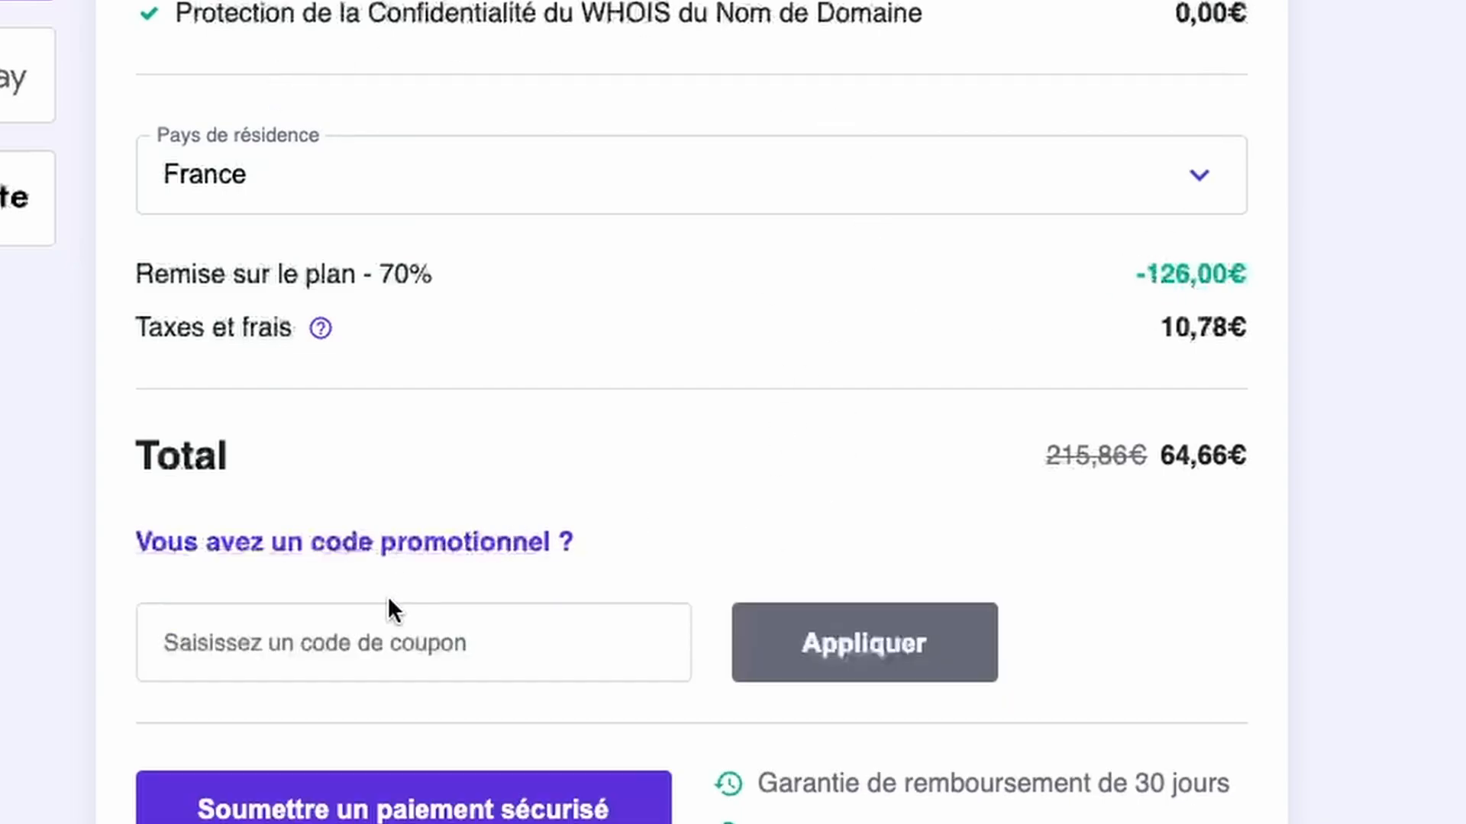
pyautogui.click(396, 614)
pyautogui.write('GRACM')
pyautogui.press('BackSpace')
pyautogui.press('BackSpace')
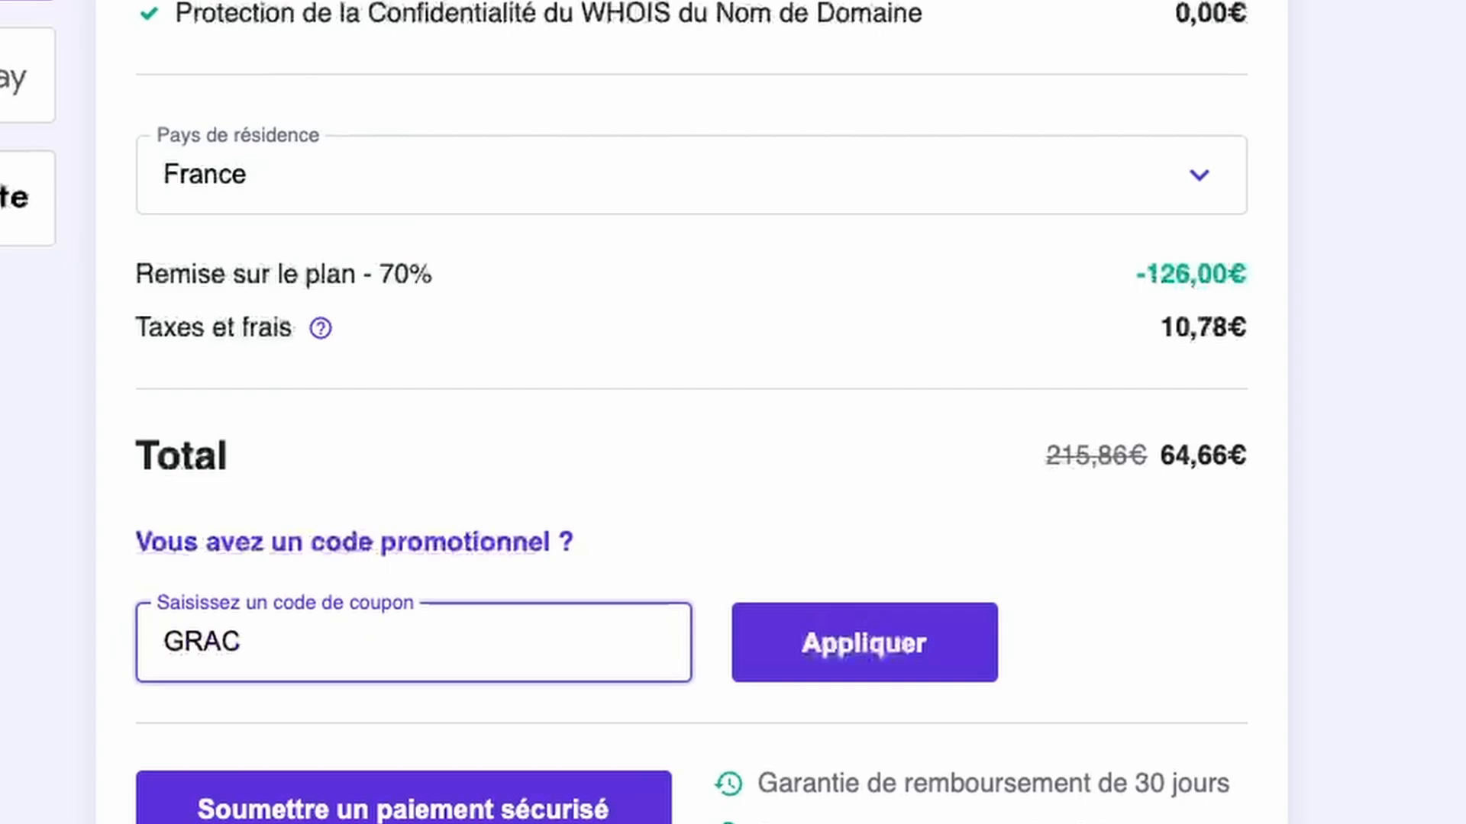
pyautogui.write('VEN')
pyautogui.click(966, 657)
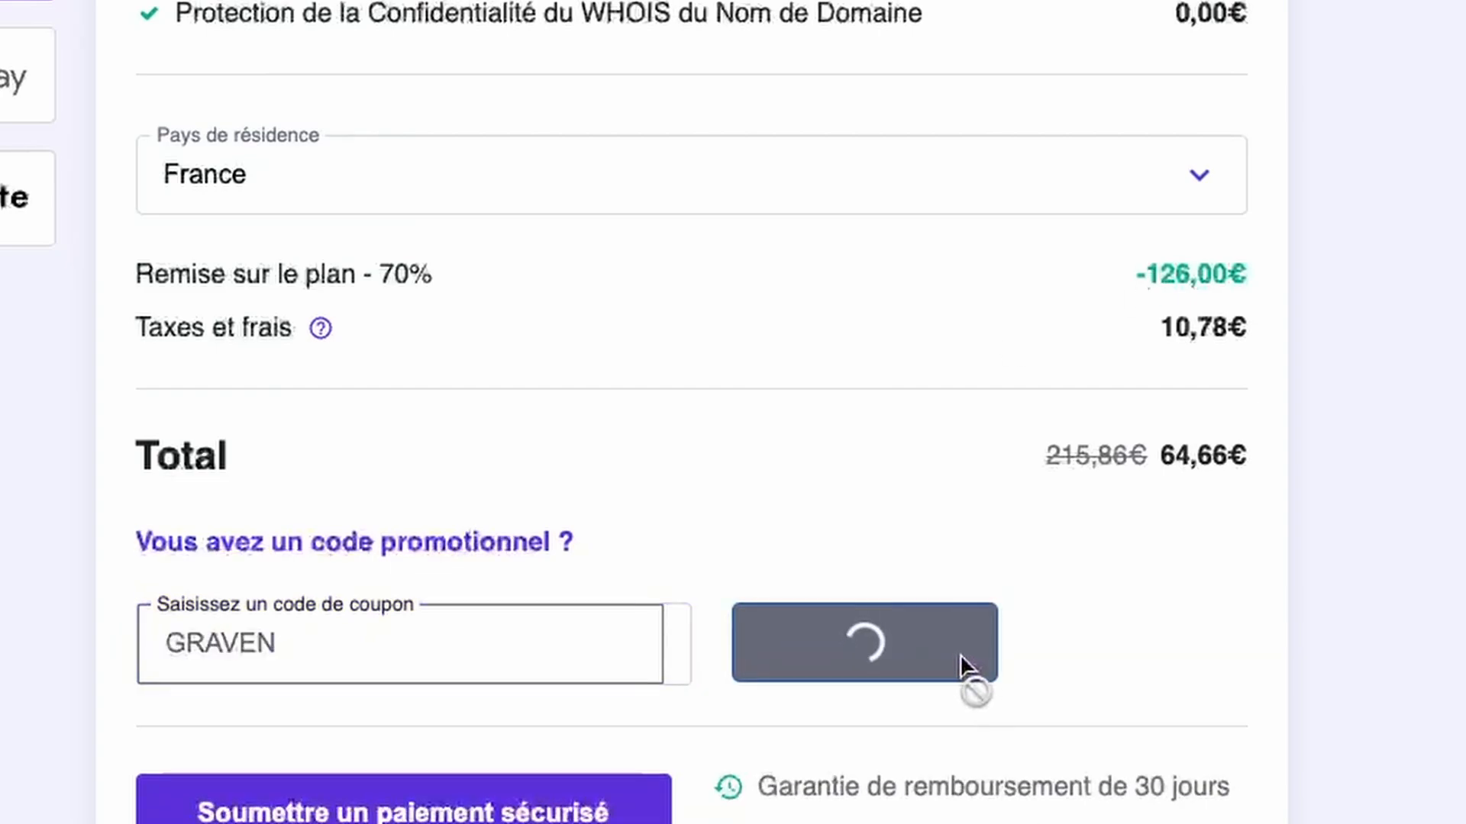
pyautogui.moveTo(1159, 456); pyautogui.dragTo(1261, 461)
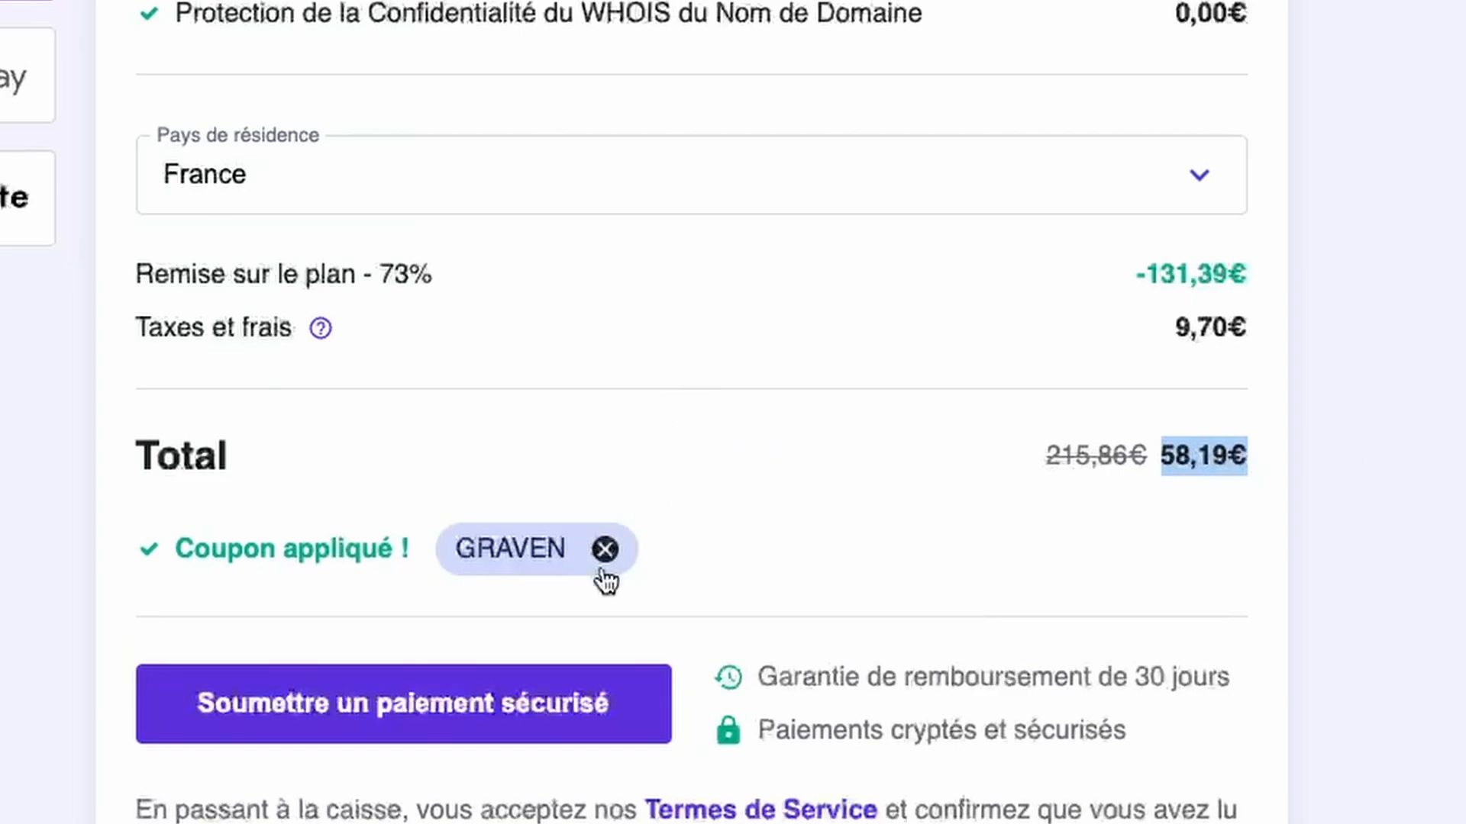
# Submit the secure payment and start the guided setup to create a new site.
pyautogui.click(351, 700)
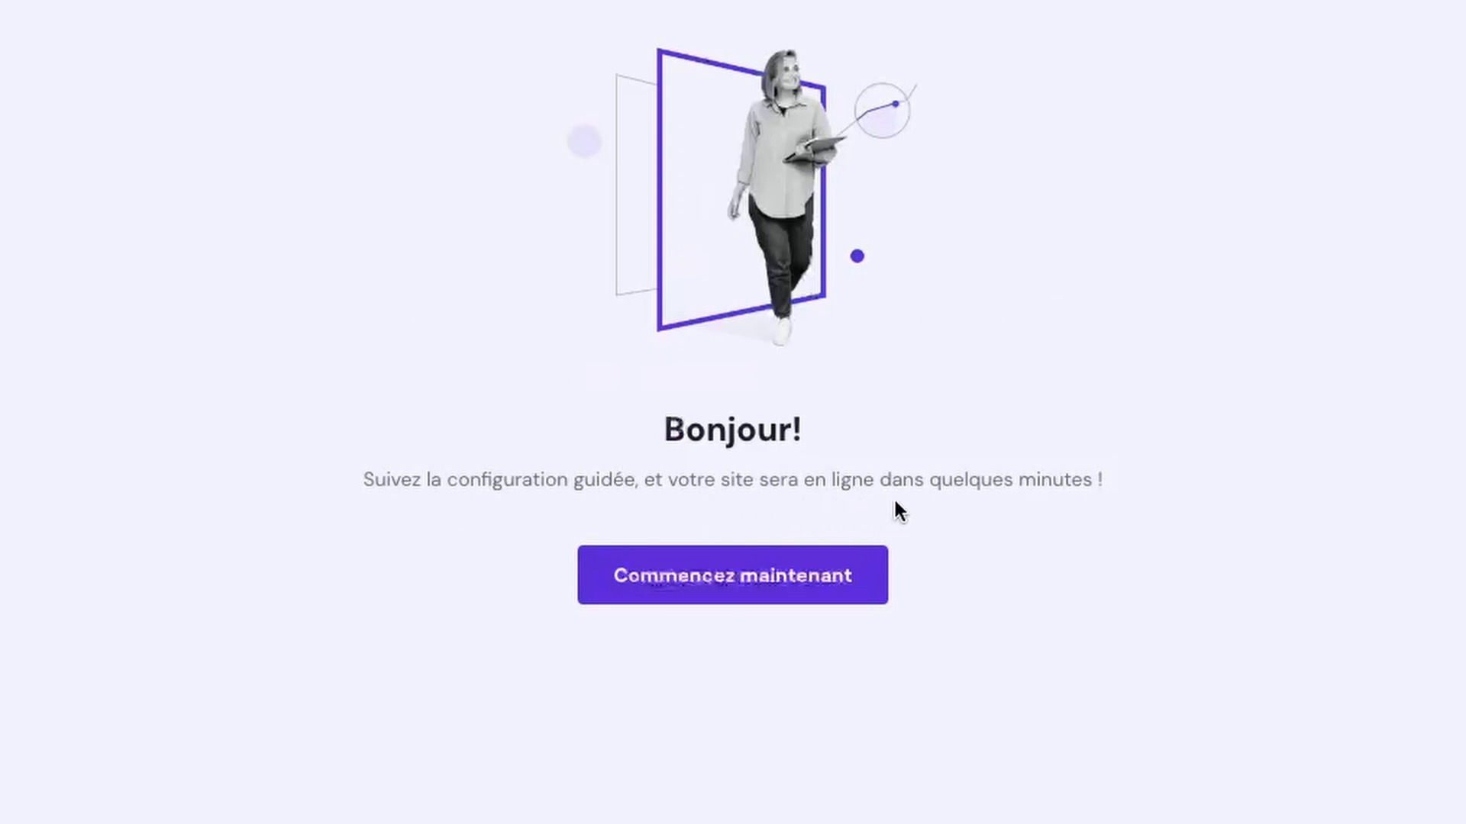
pyautogui.click(733, 591)
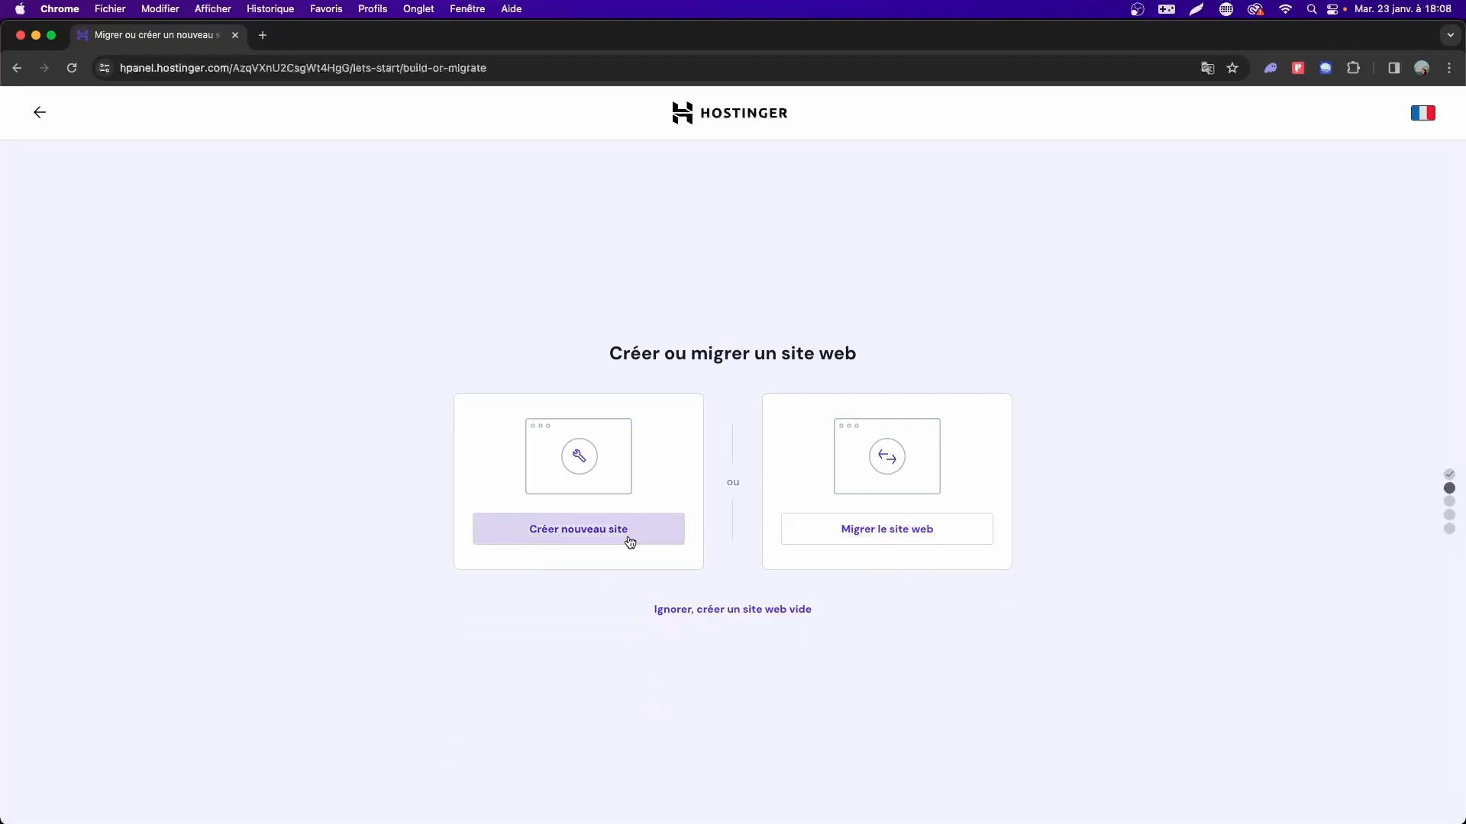
pyautogui.click(571, 540)
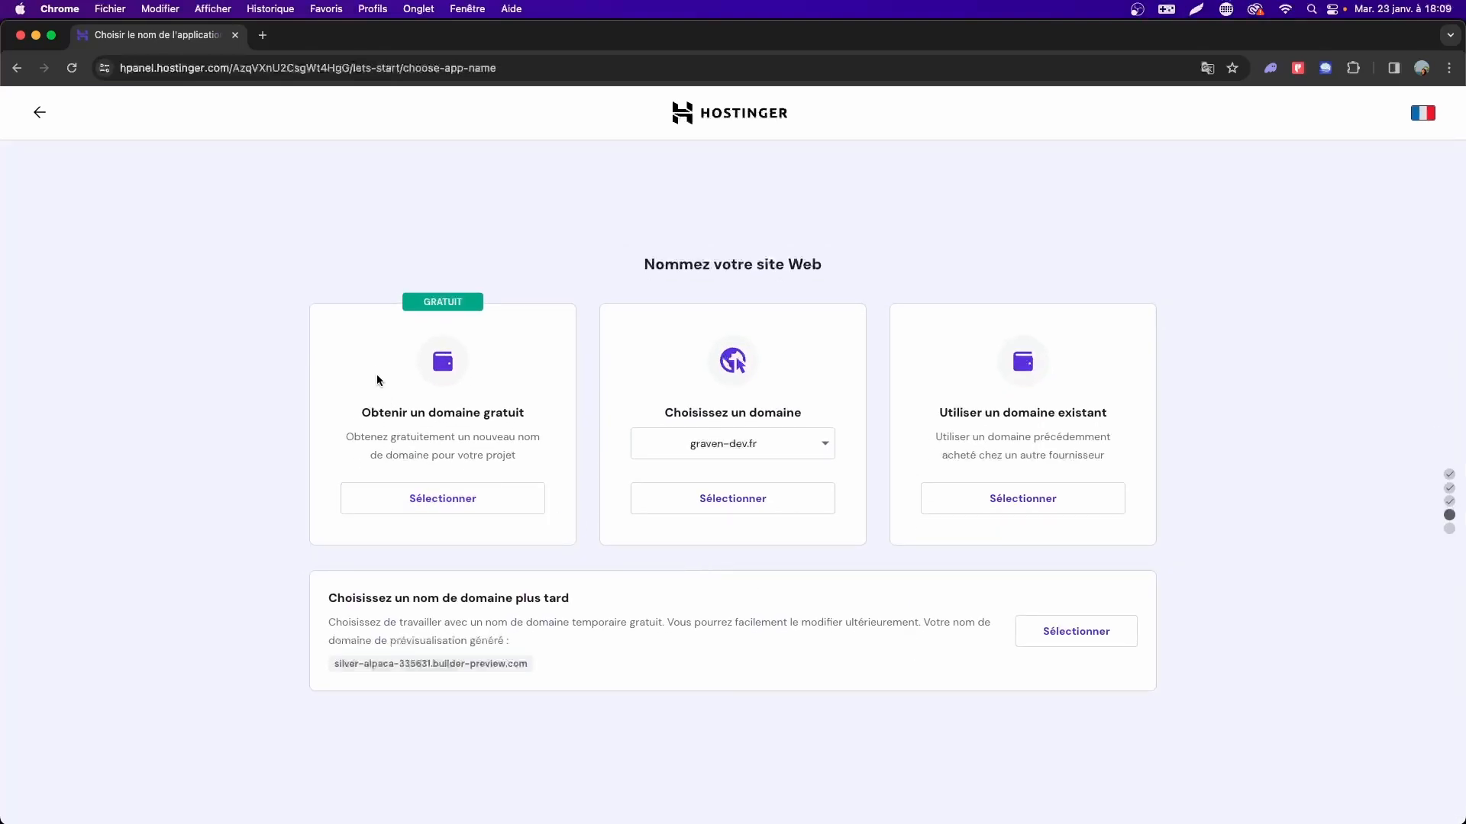
# Choose the free domain option and enter graventutos as the desired domain name.
pyautogui.click(423, 498)
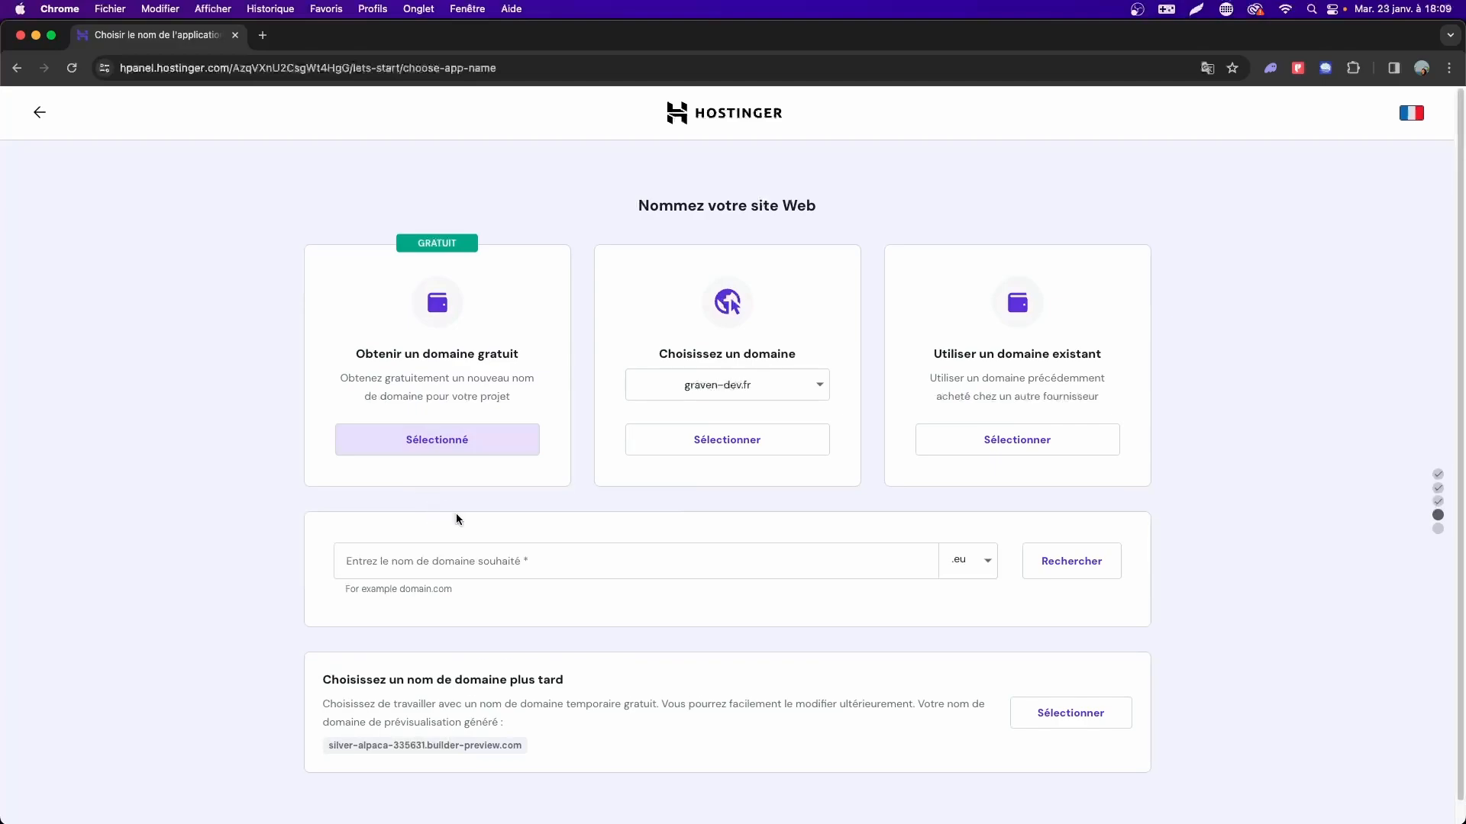
pyautogui.click(458, 561)
pyautogui.write('gravenb')
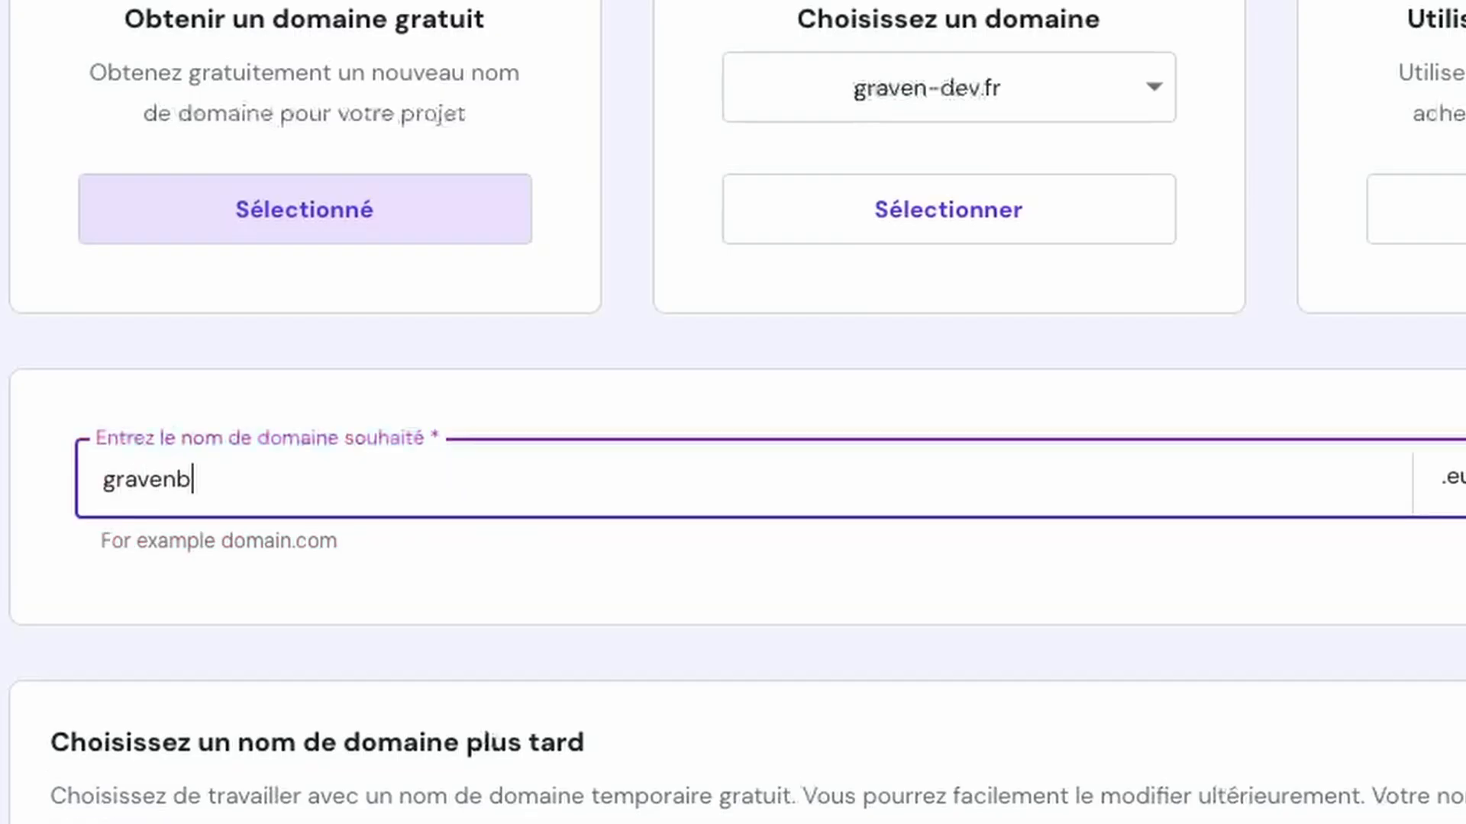
pyautogui.press('BackSpace')
pyautogui.write('tuto')
# Set the domain extension to .fr, check its availability and continue with graventutos.fr.
pyautogui.click(961, 220)
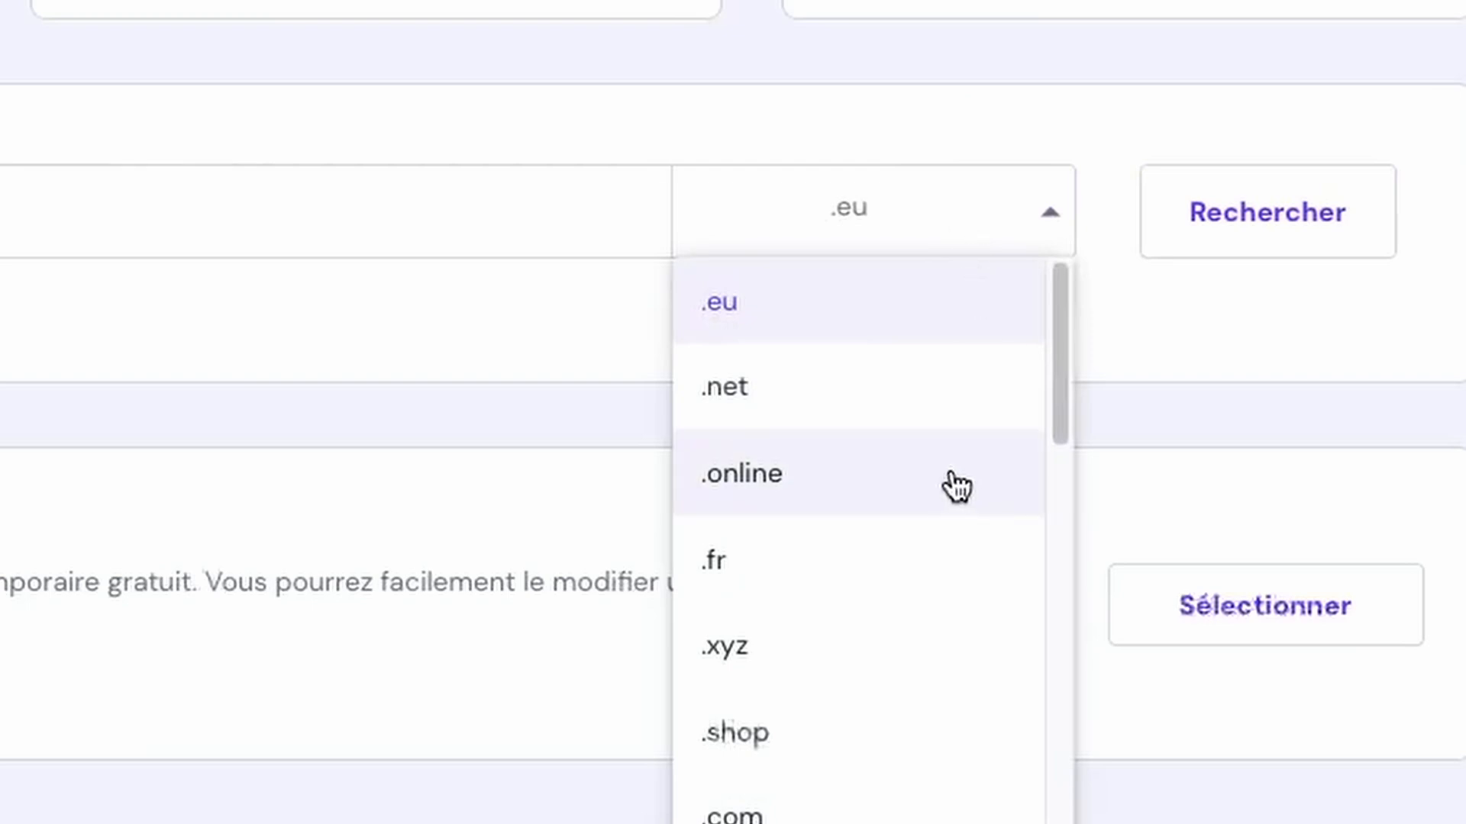
pyautogui.click(905, 574)
pyautogui.click(1032, 210)
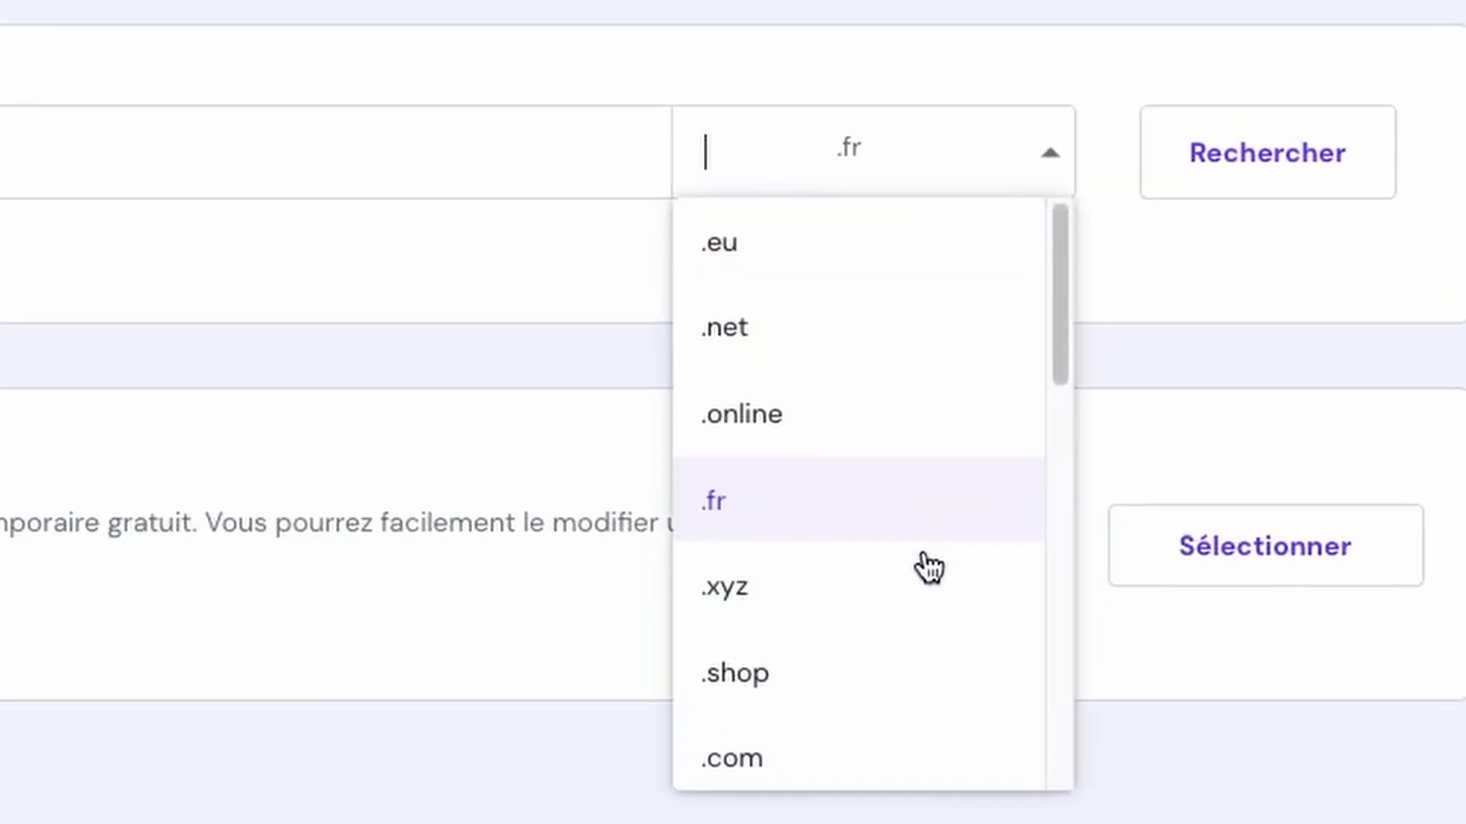
pyautogui.scroll(-3, 890, 405)
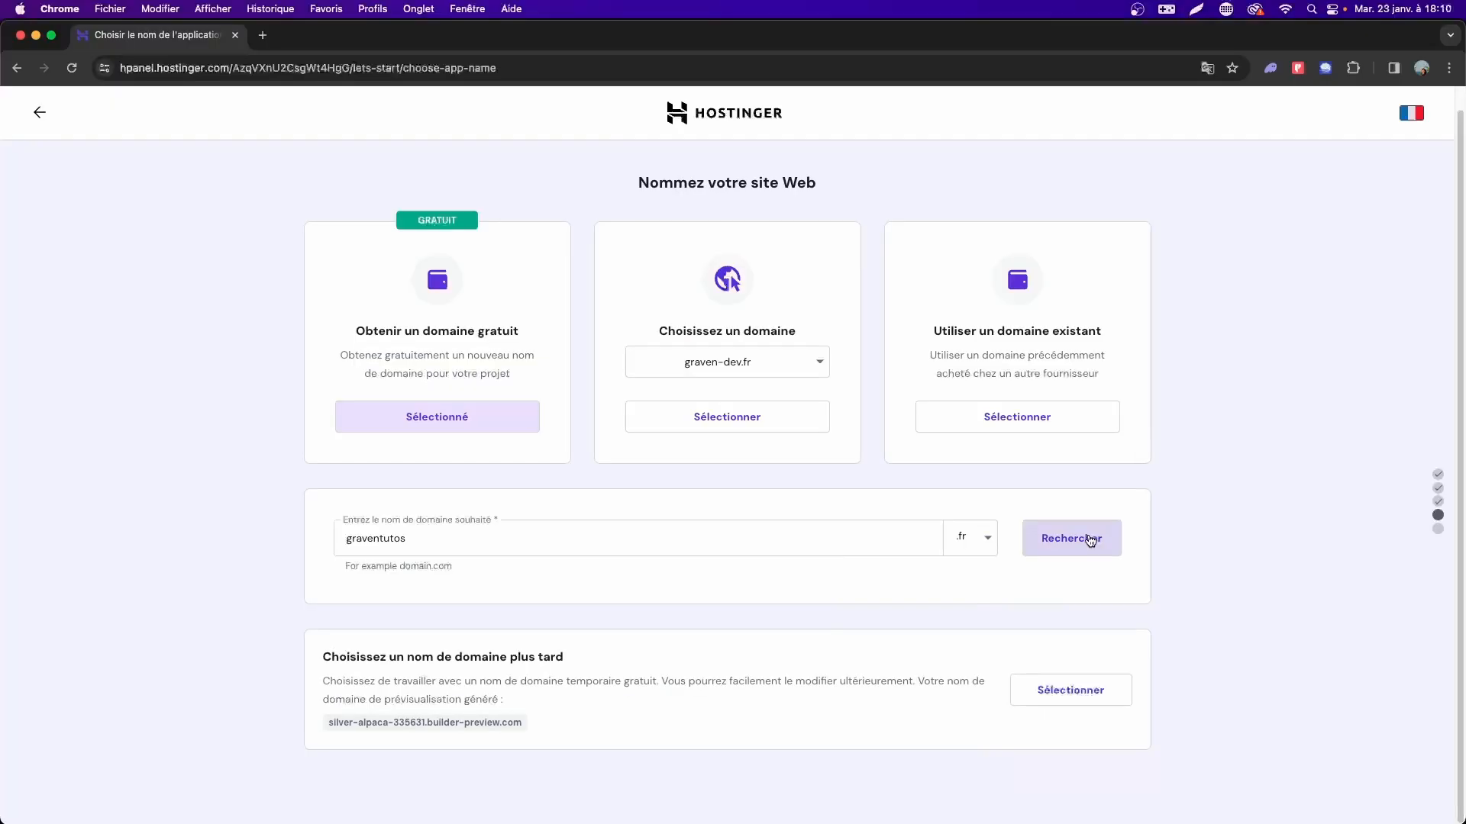
pyautogui.click(1313, 162)
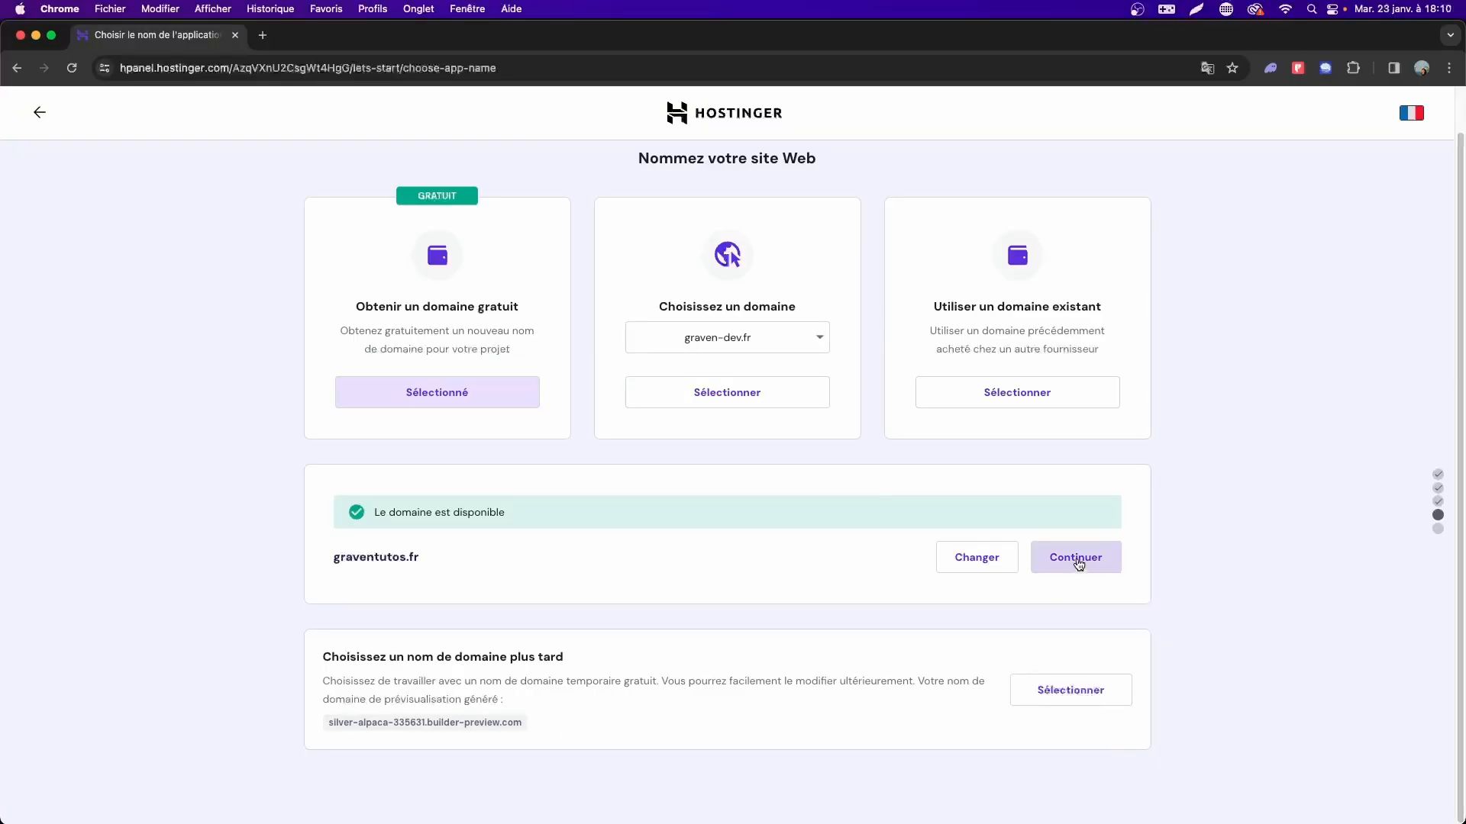
pyautogui.click(1077, 560)
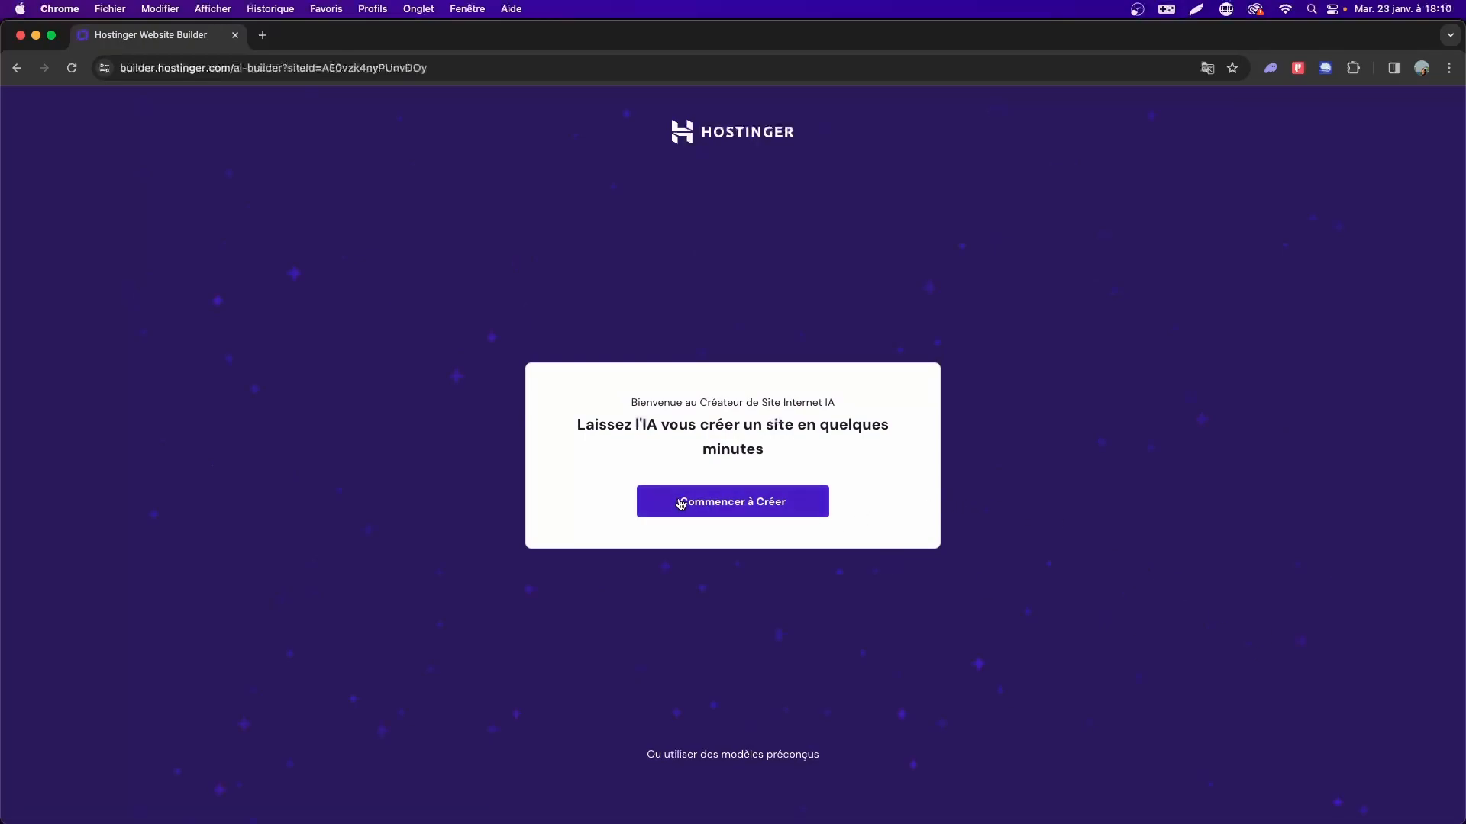
# Start the AI website creator, enter Graven Tutos as the brand and choose Blog as the website type.
pyautogui.click(770, 512)
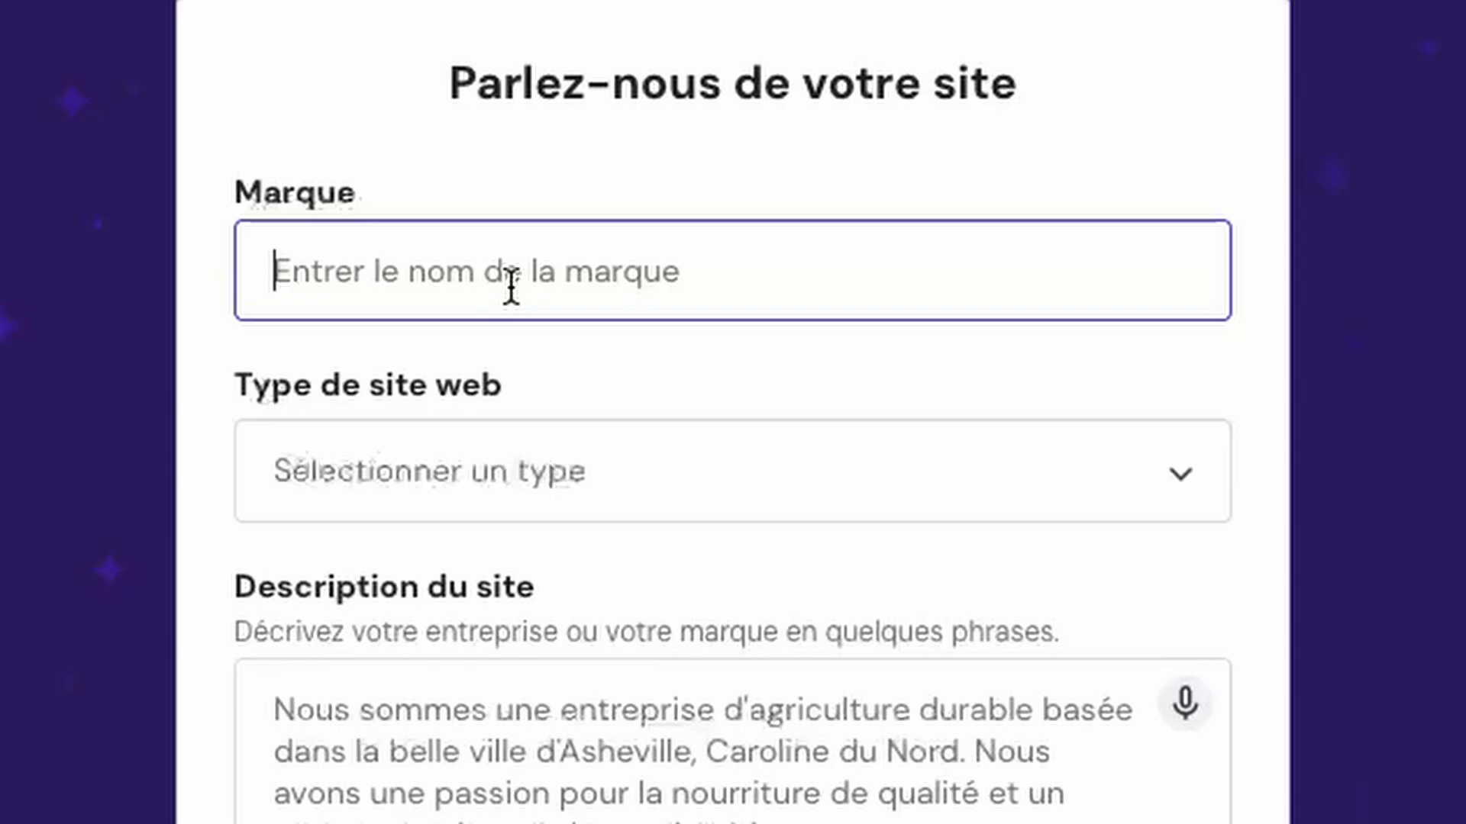
pyautogui.write('Graven Tutos')
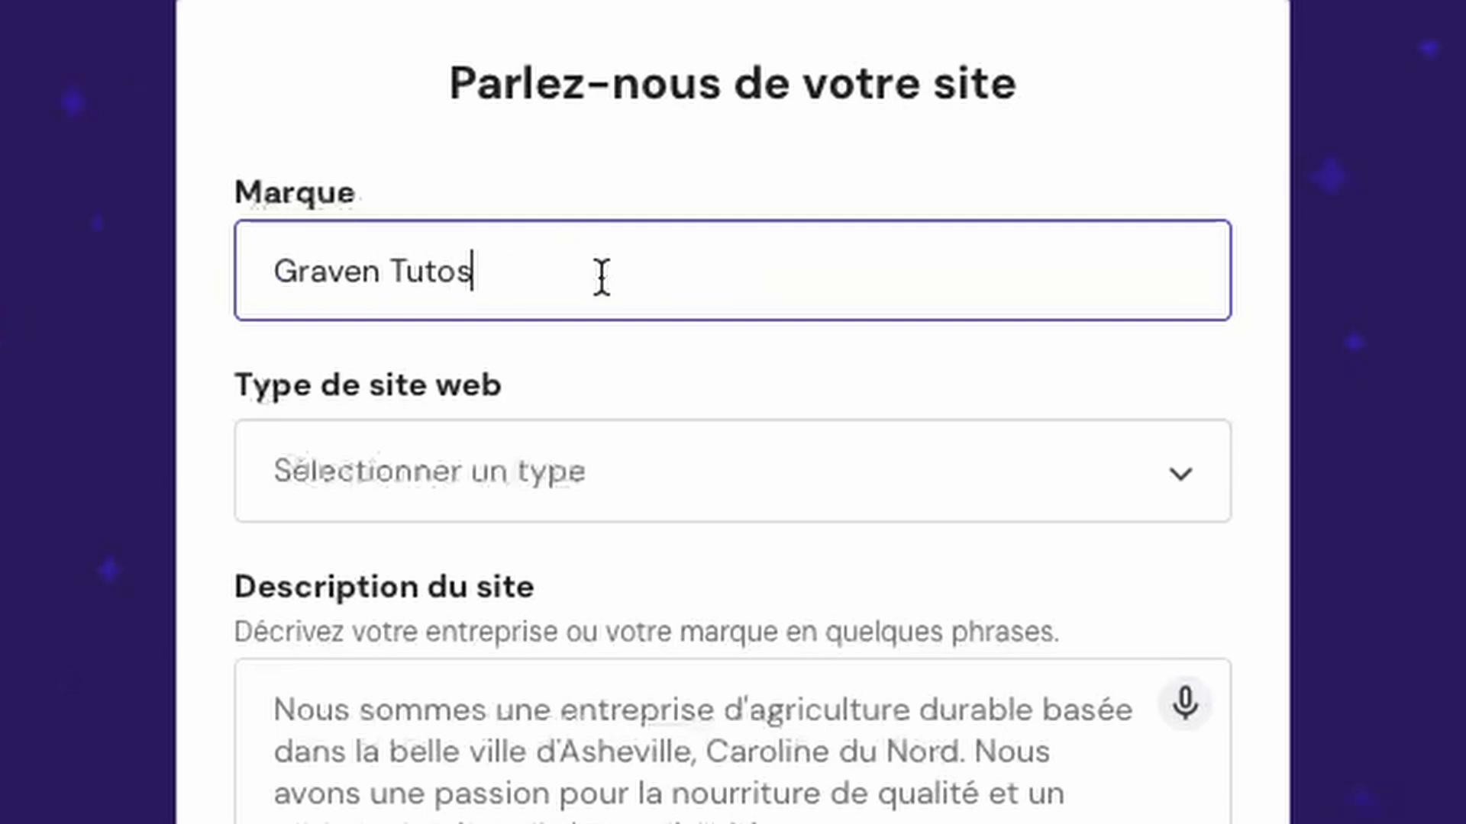
pyautogui.click(600, 435)
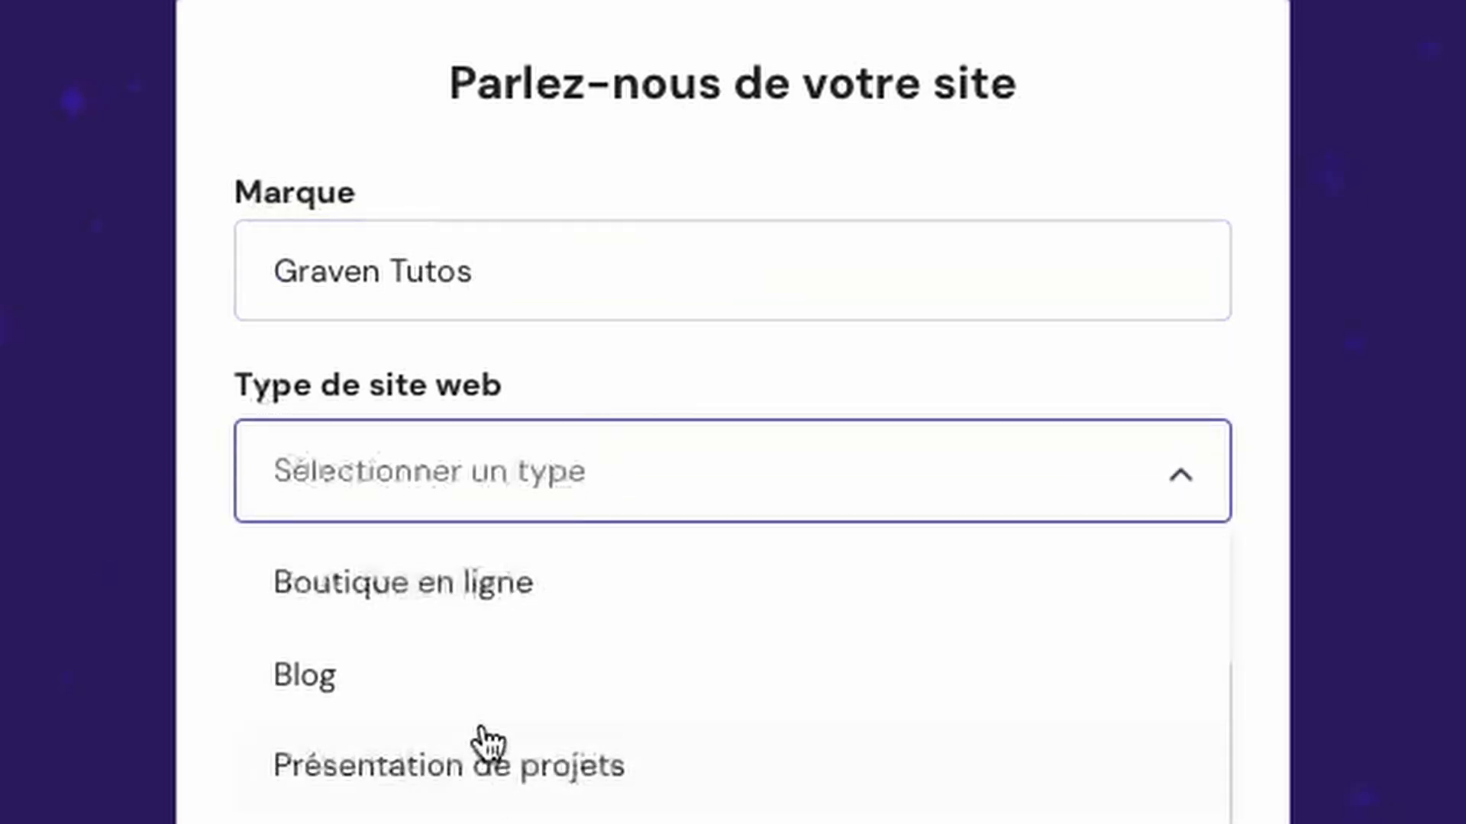
pyautogui.click(489, 713)
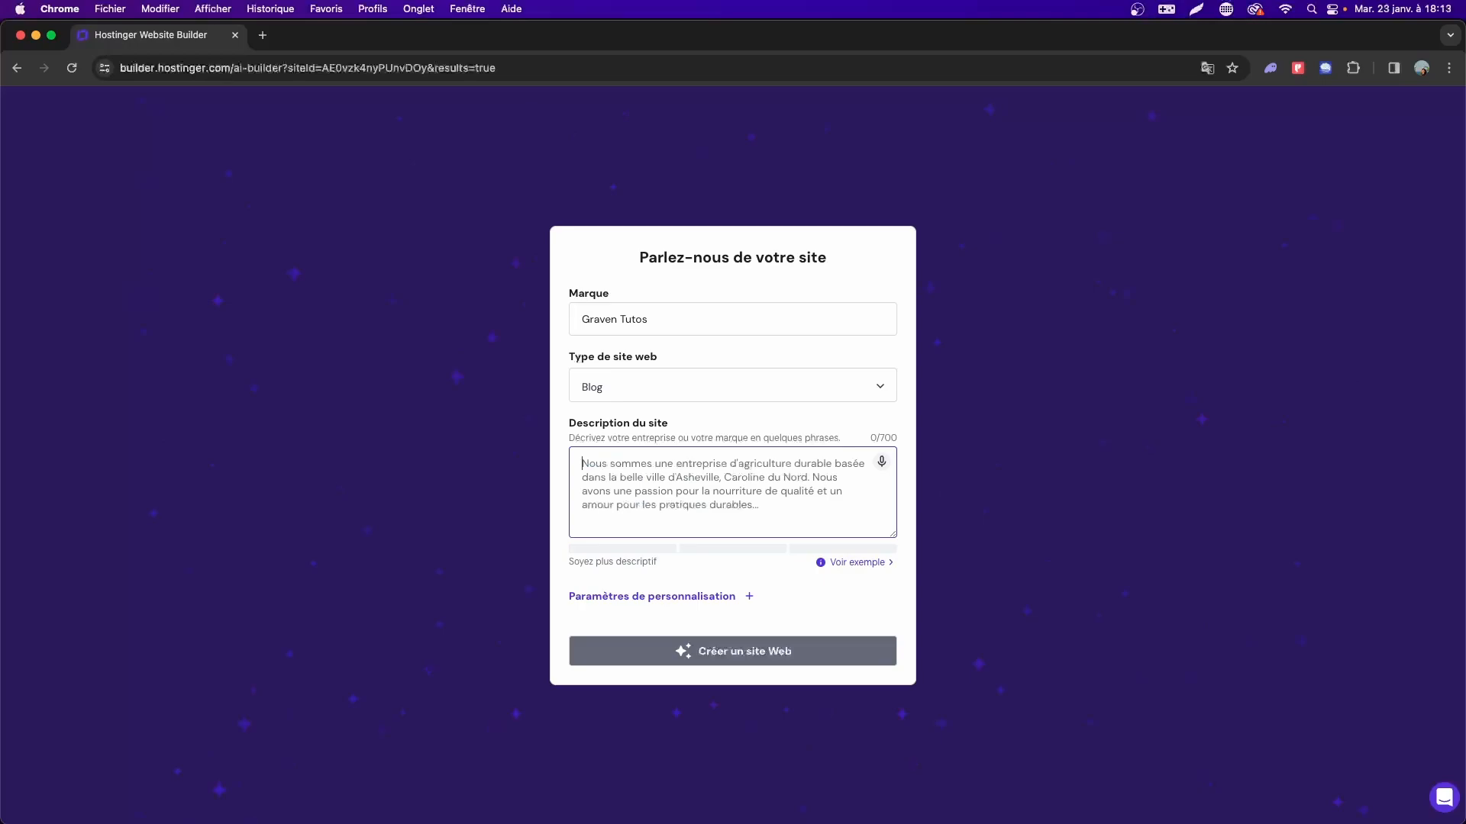
# Enter the site description "Graven developpement est une chaine de programmation informatique avec plusieurs videos, des codes sources à recuperer une partie contact".
pyautogui.write('Gr')
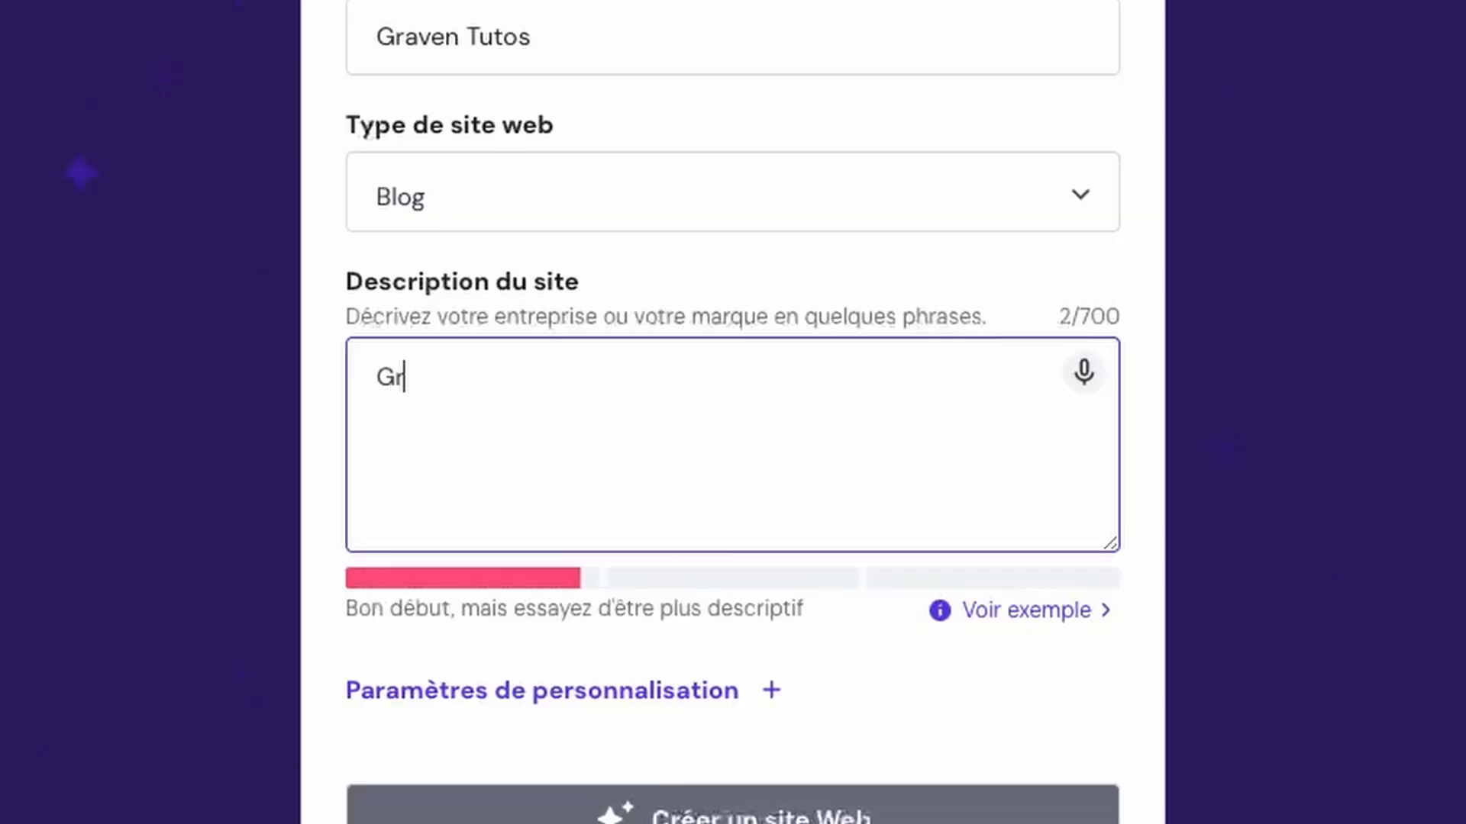
pyautogui.write('aven developpement est u')
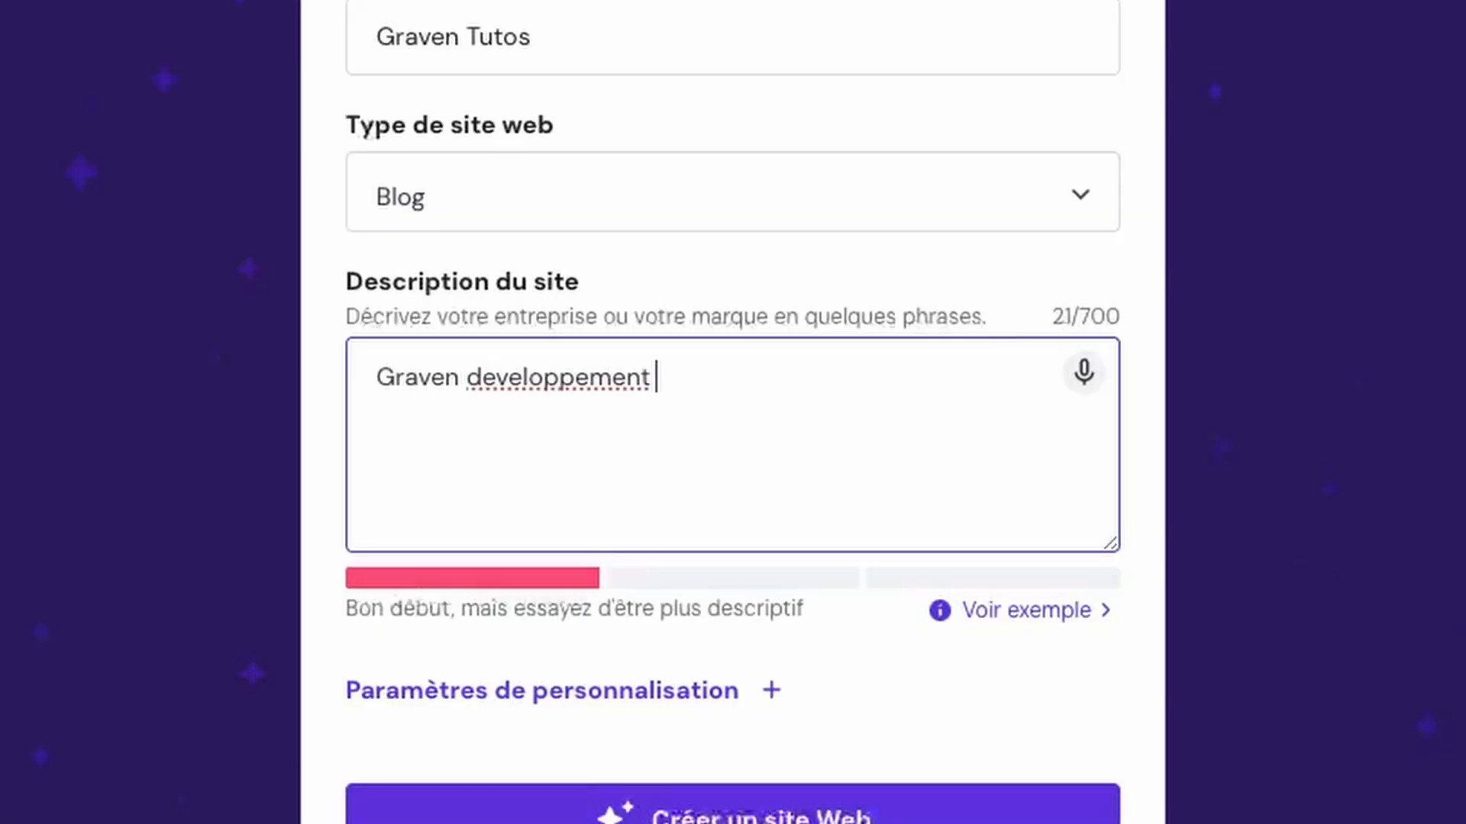
pyautogui.press('BackSpace')
pyautogui.write('est une chaine d')
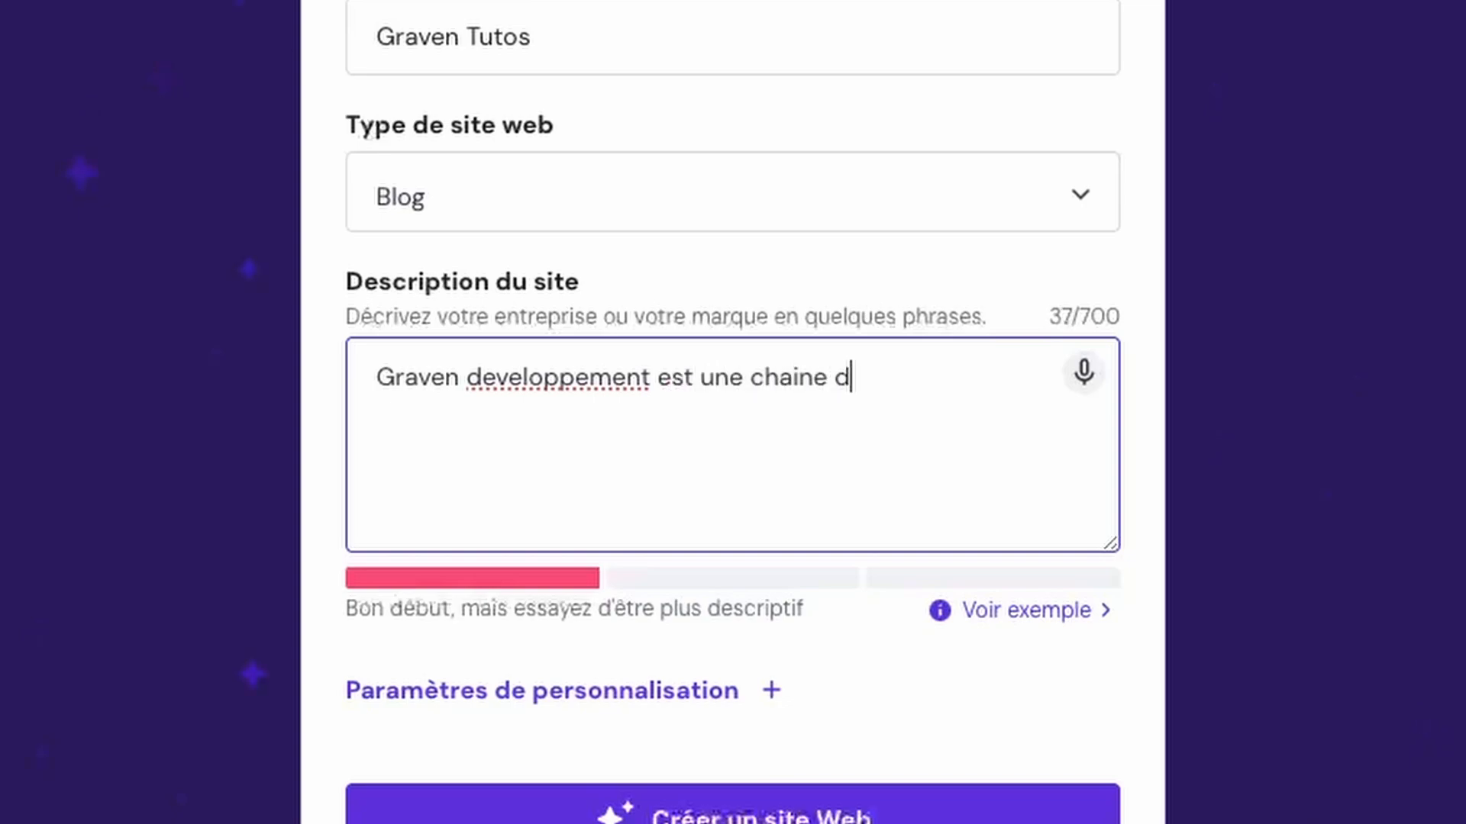
pyautogui.write('e programmation informatique av')
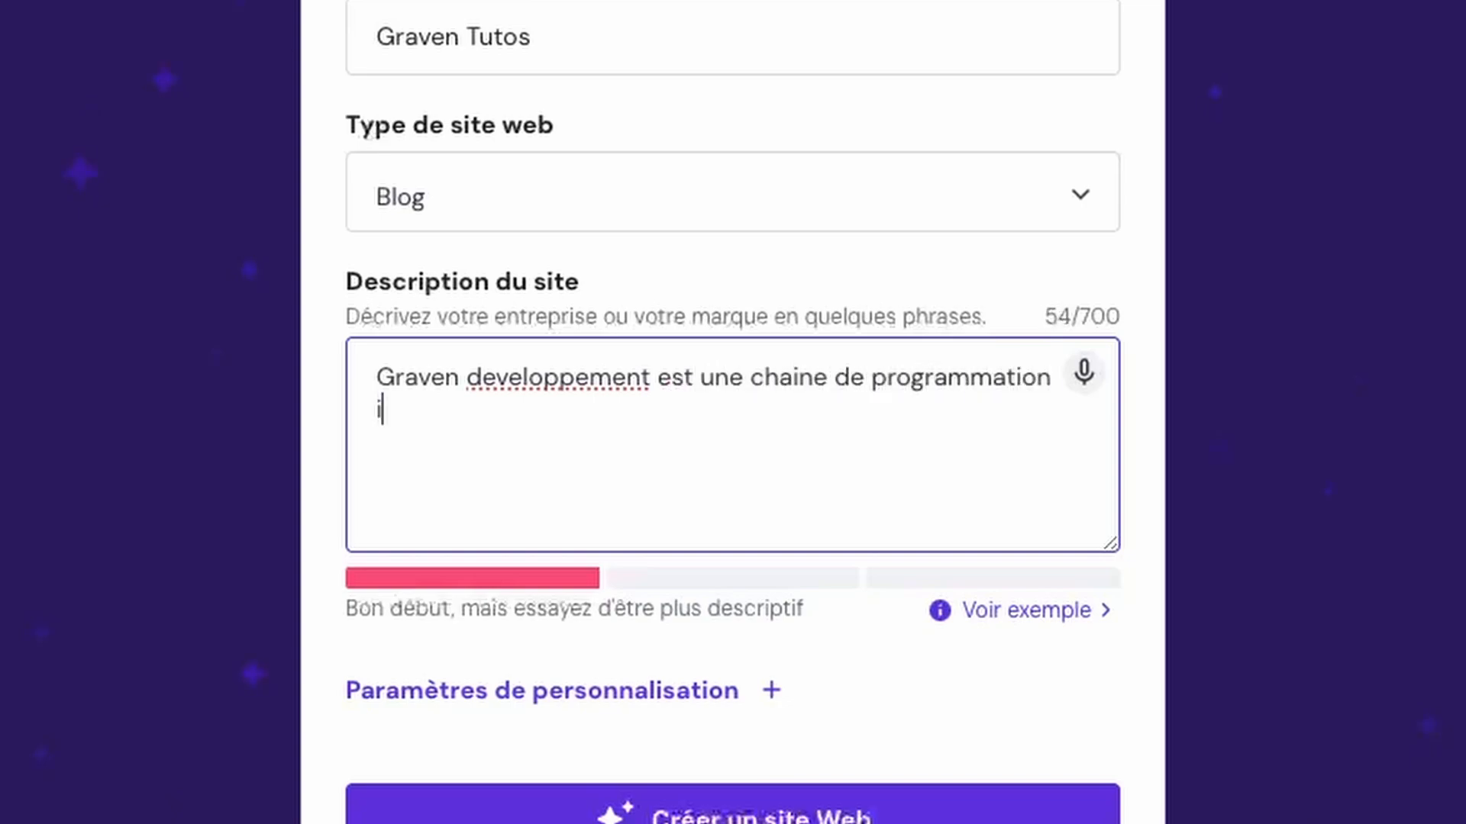
pyautogui.write('ec p')
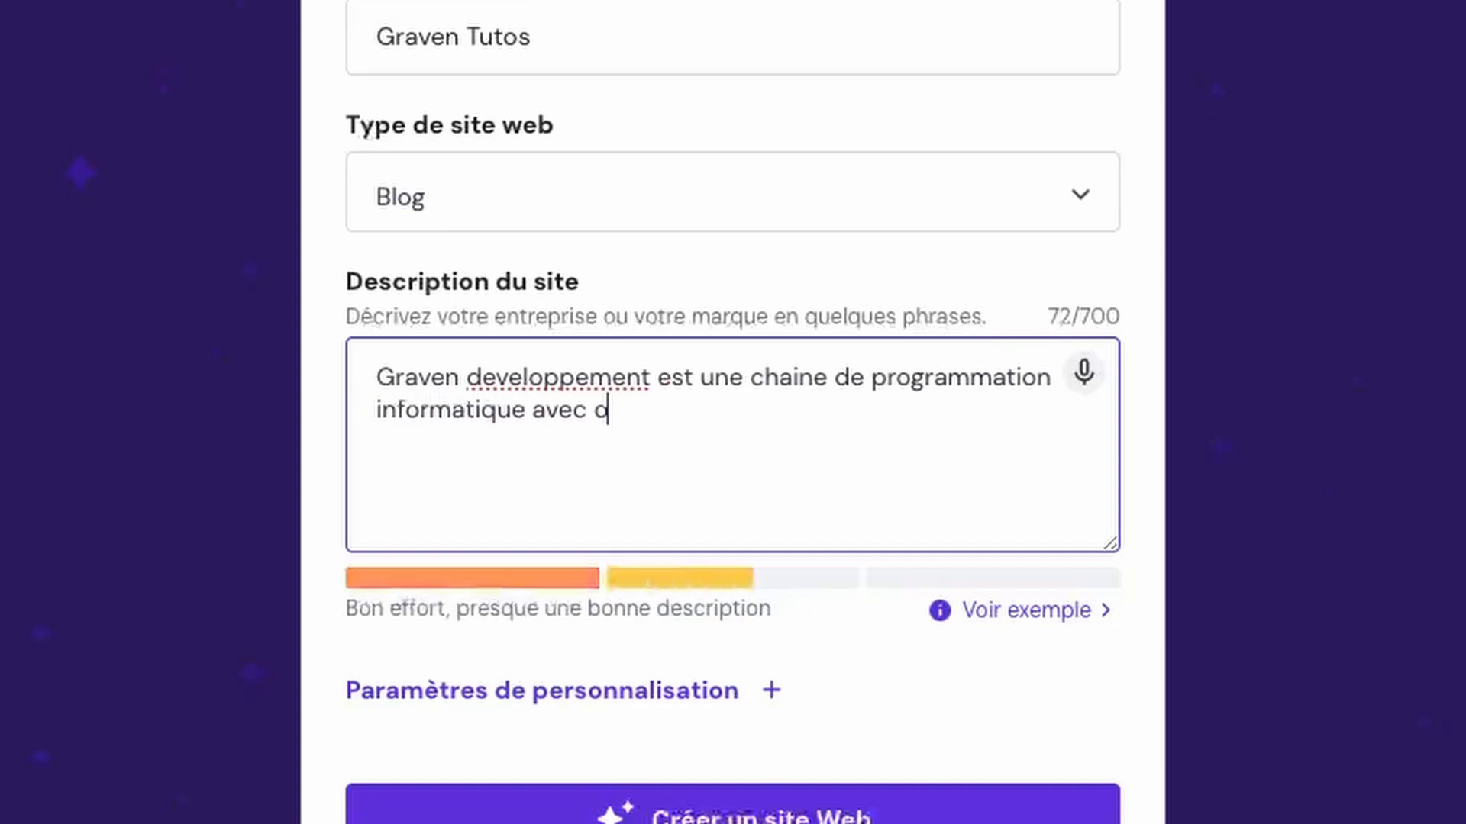
pyautogui.write('lusieurs video')
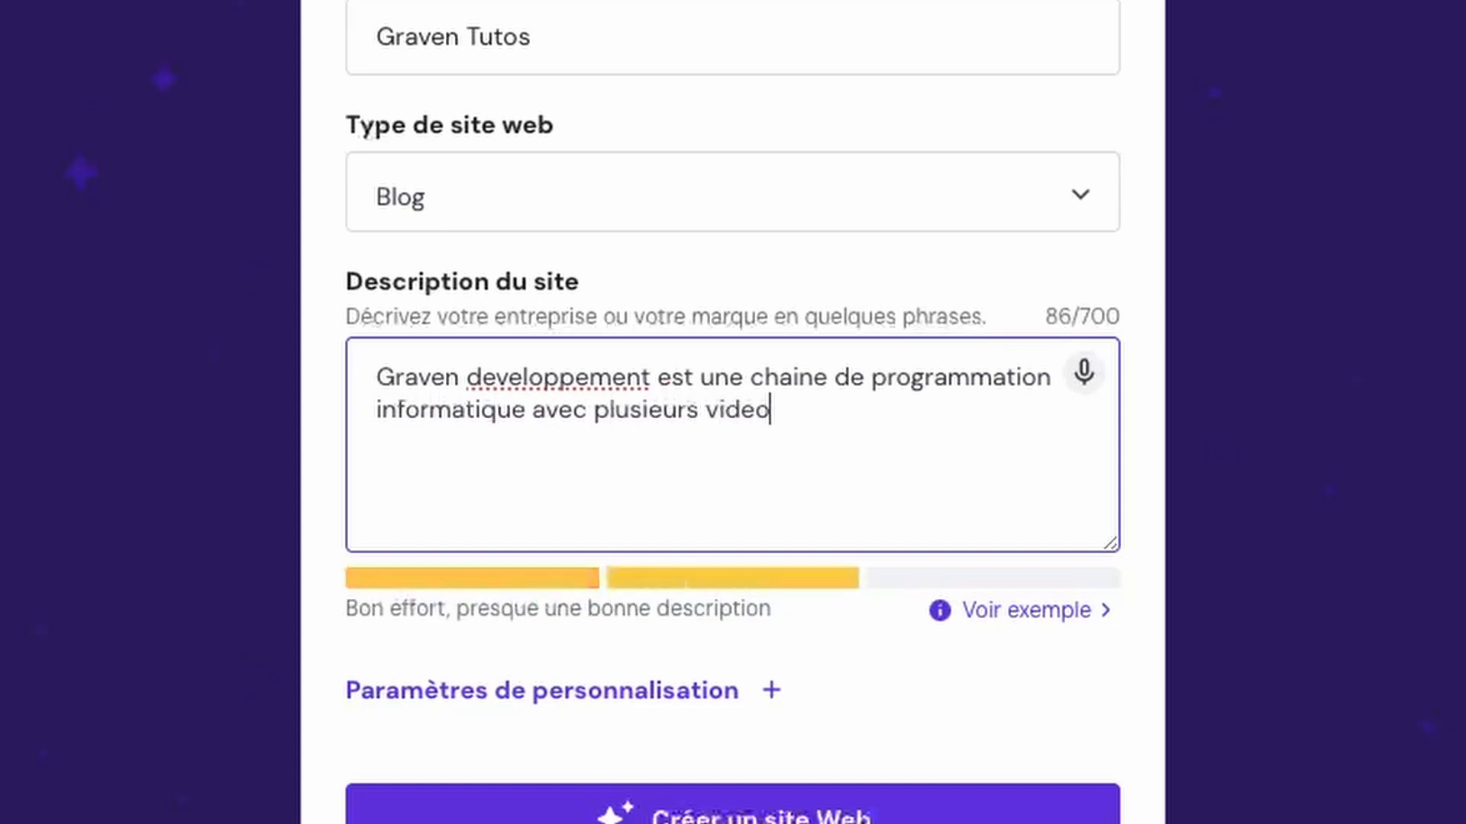
pyautogui.write('s, des codes sourc')
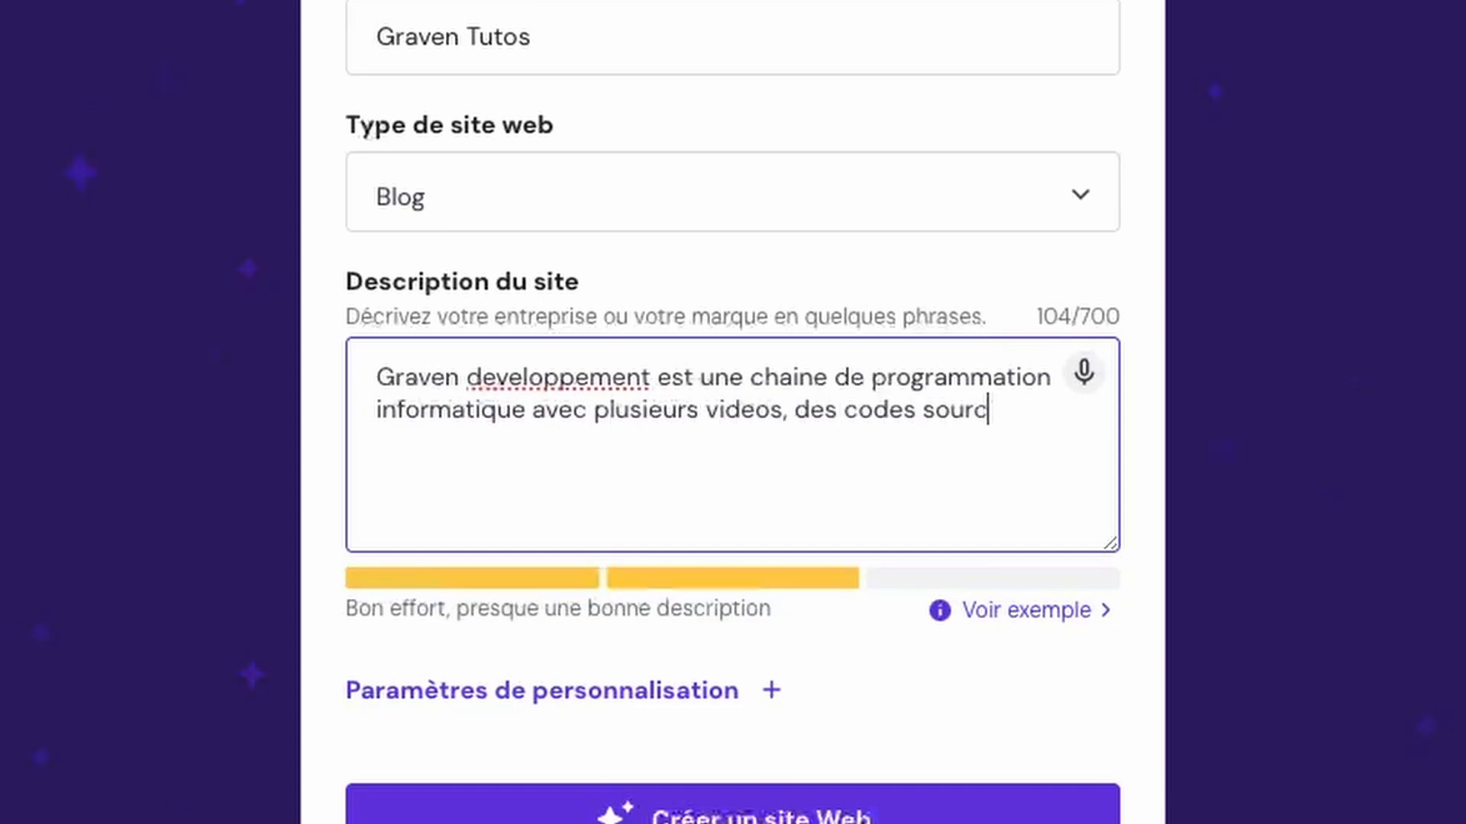
pyautogui.write('es à recuperer ')
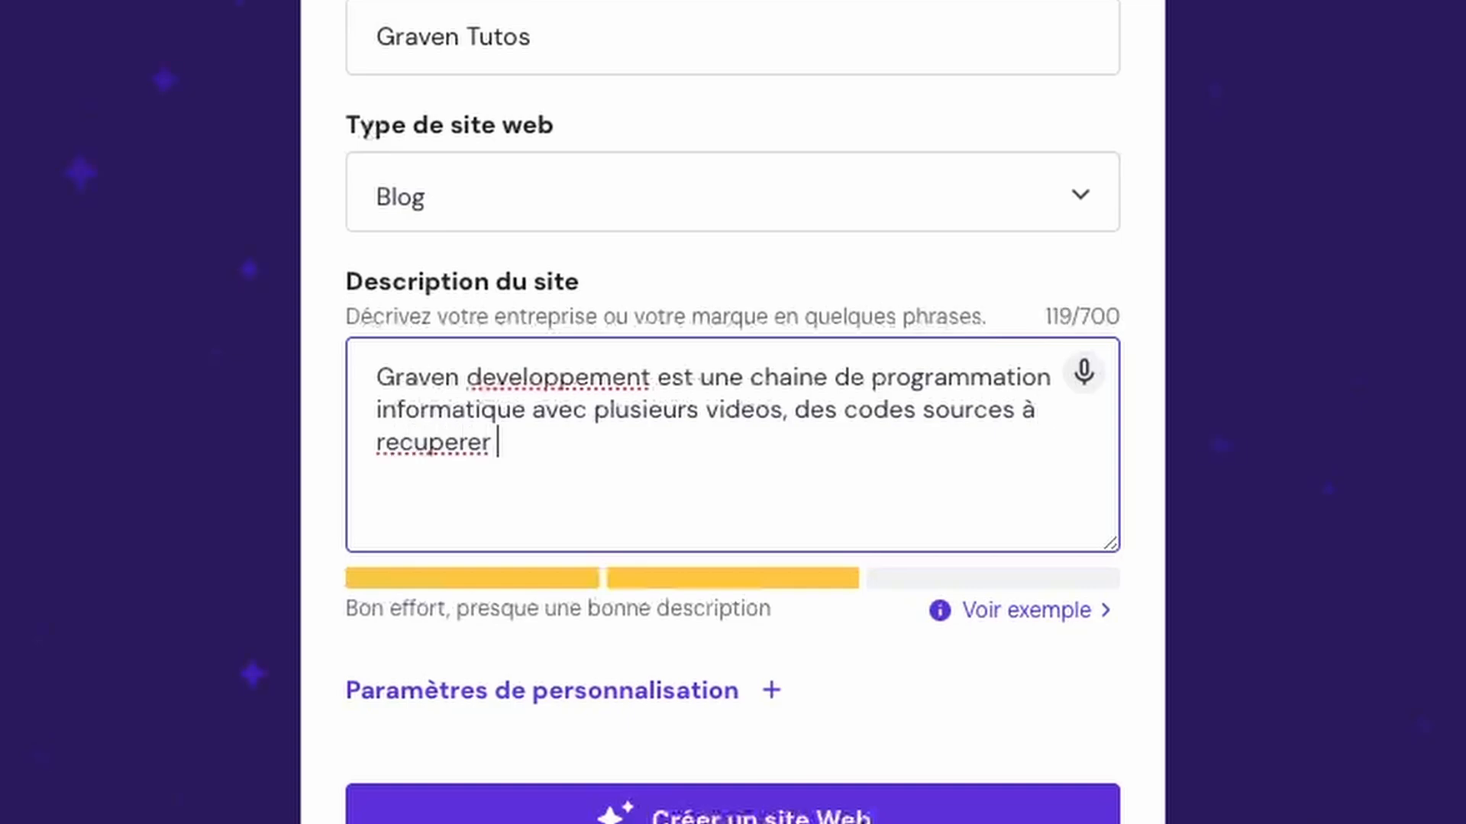
pyautogui.write('une partie contact')
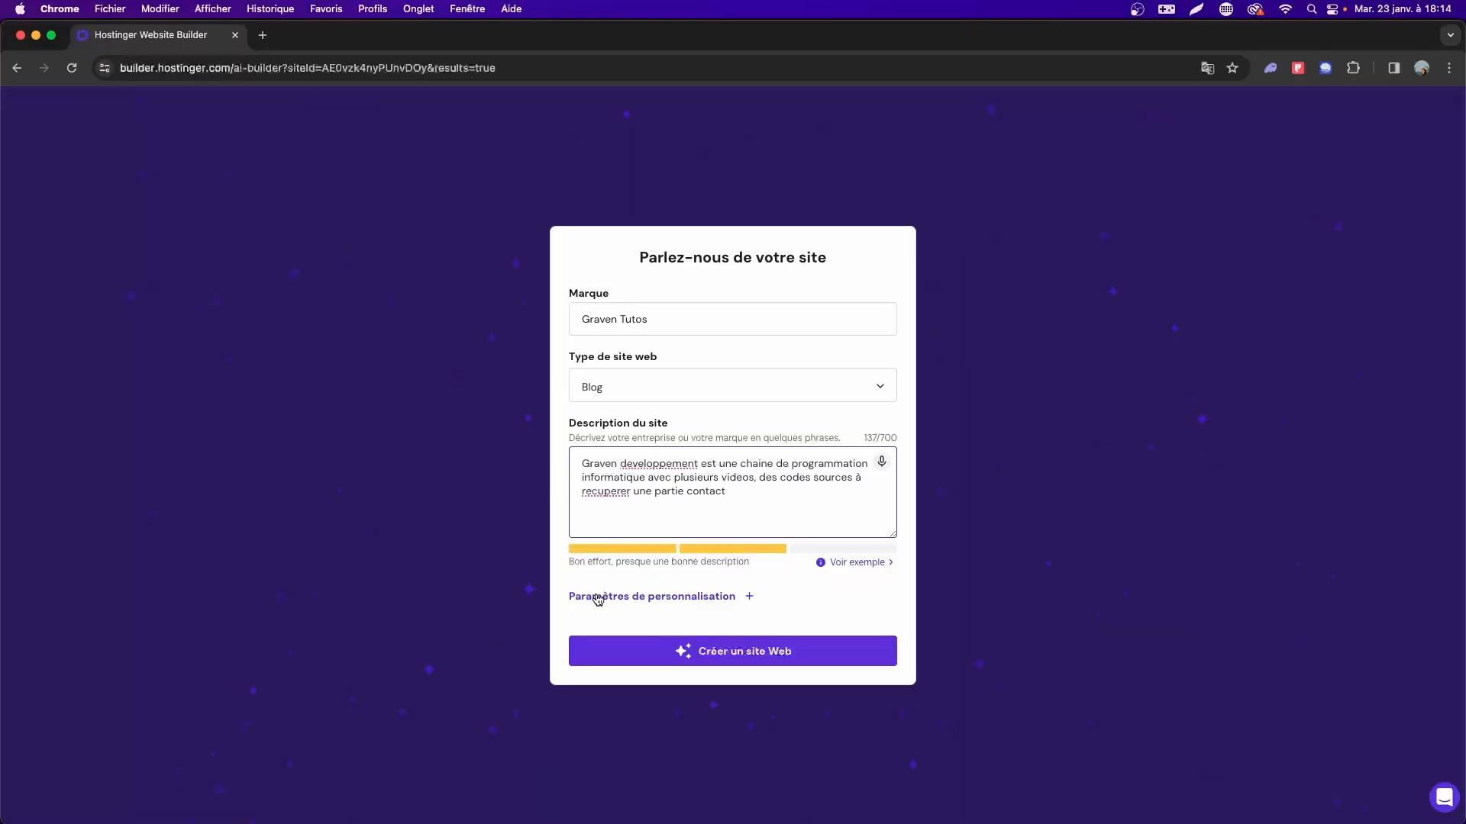
# Check the personalisation settings and the example description, and generate the website.
pyautogui.click(418, 692)
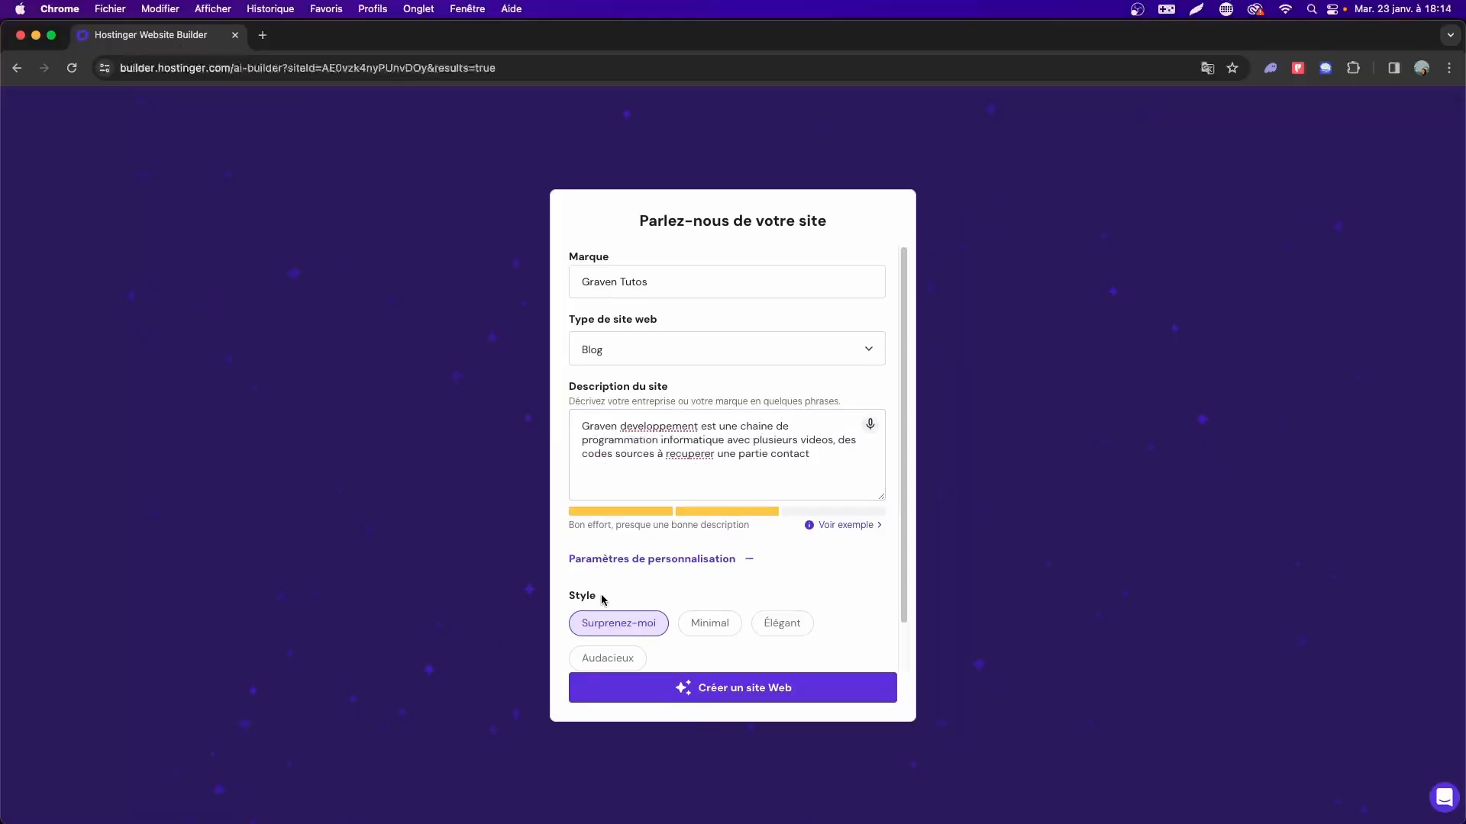
pyautogui.click(652, 558)
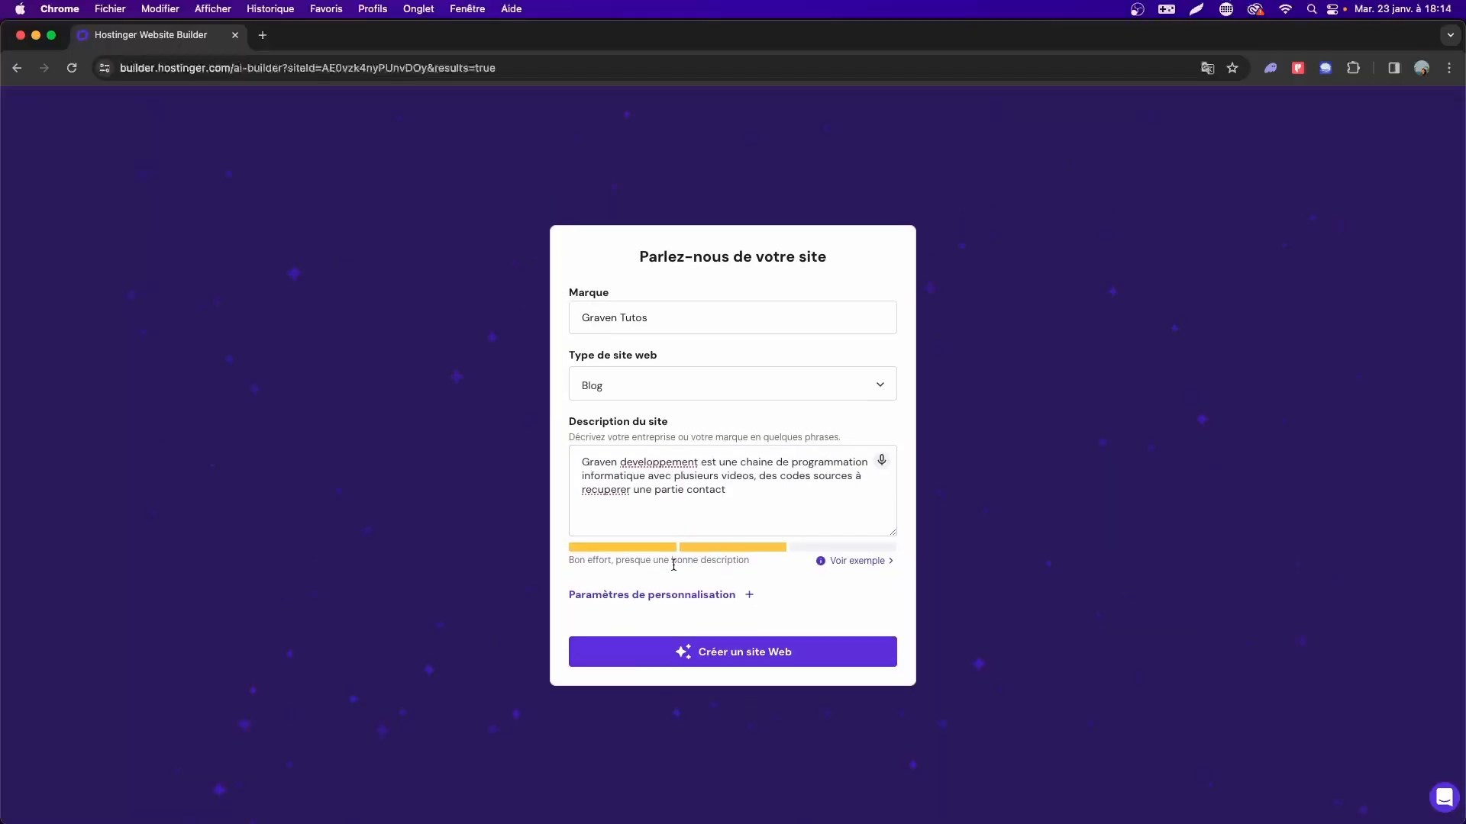
pyautogui.click(871, 569)
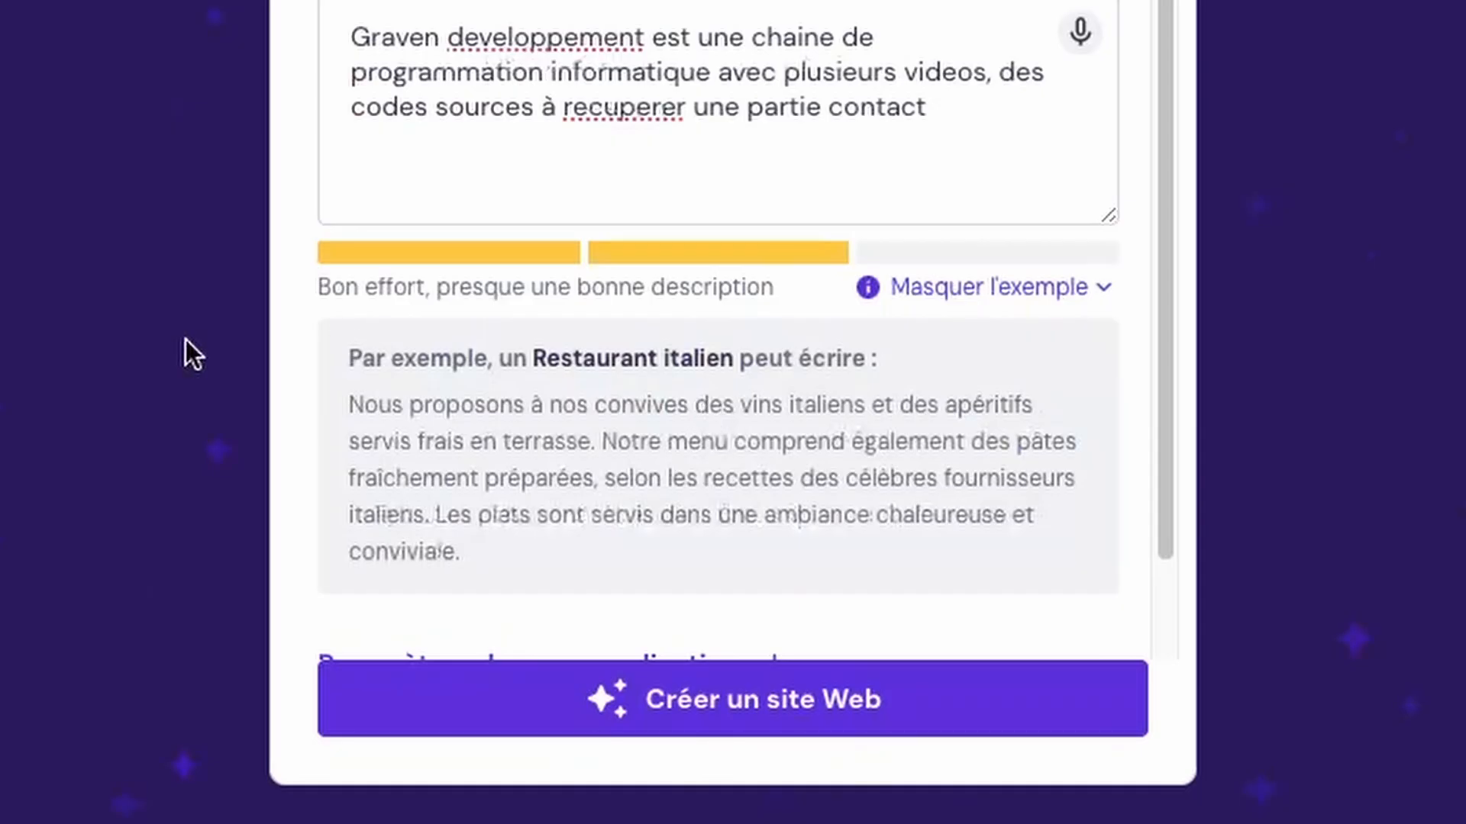
pyautogui.click(826, 526)
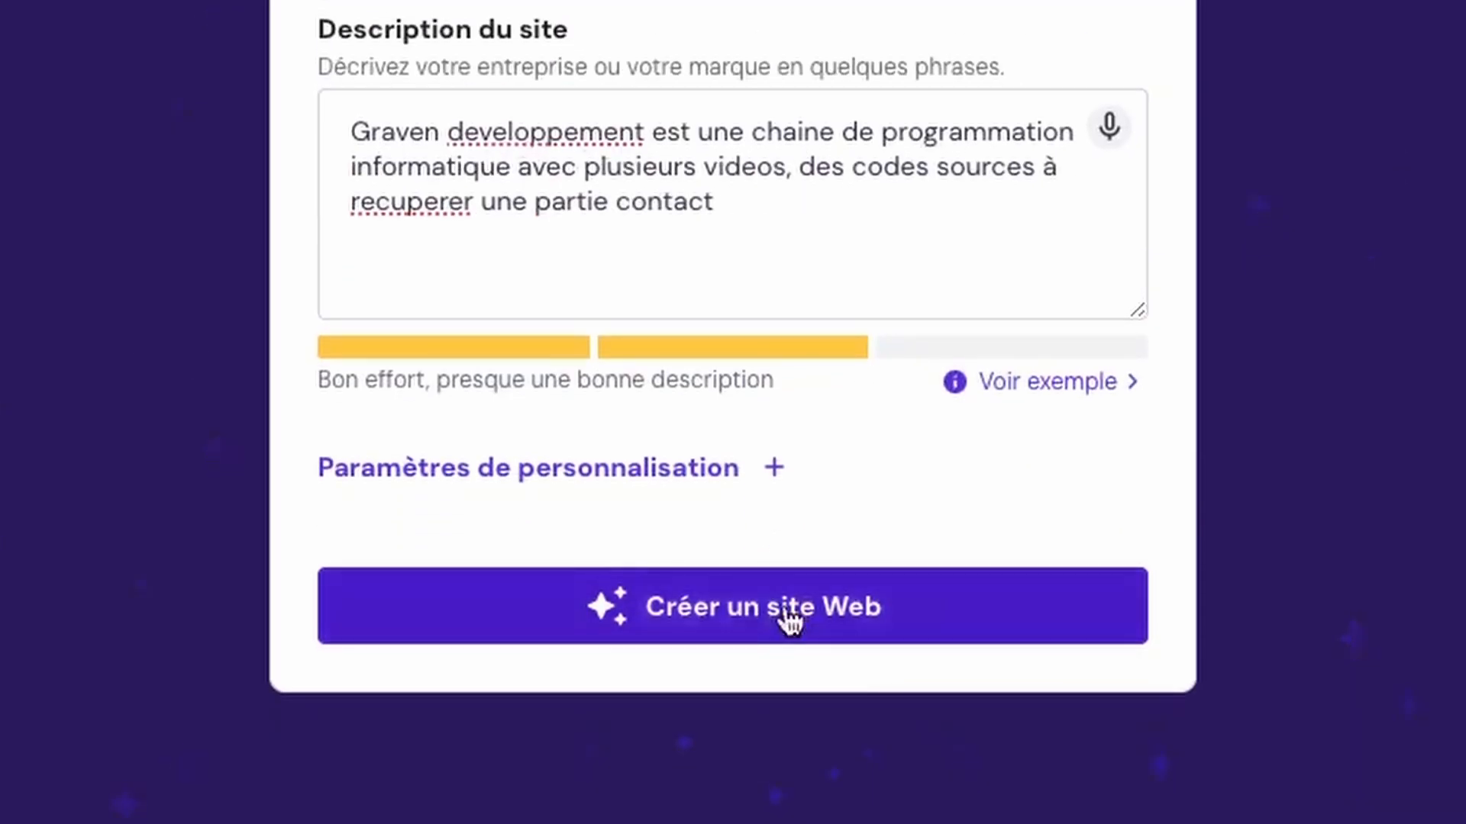
pyautogui.click(855, 601)
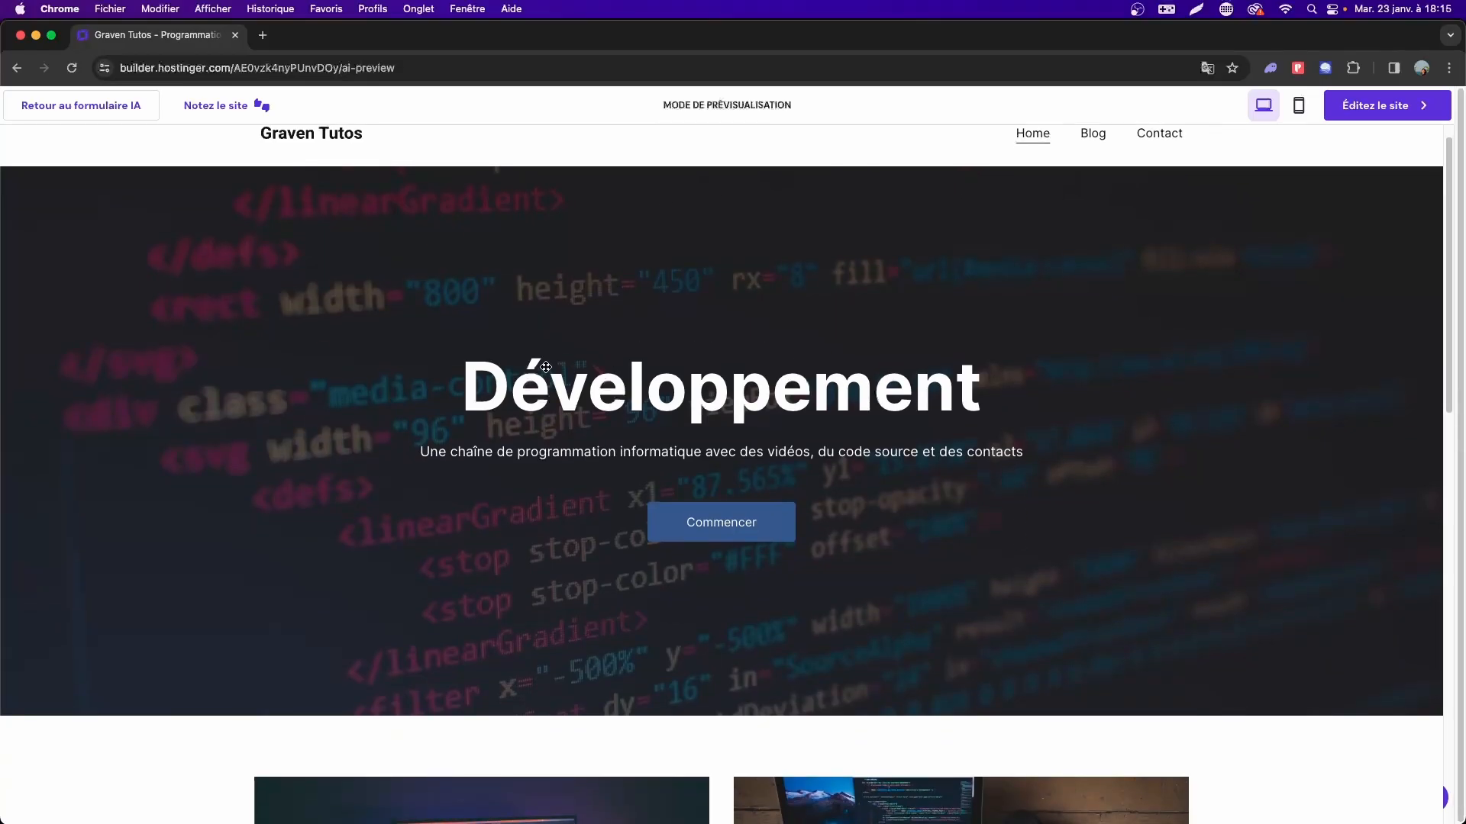
# Examine the generated home page in the preview, from the hero banner through the article cards to the footer.
pyautogui.click(707, 532)
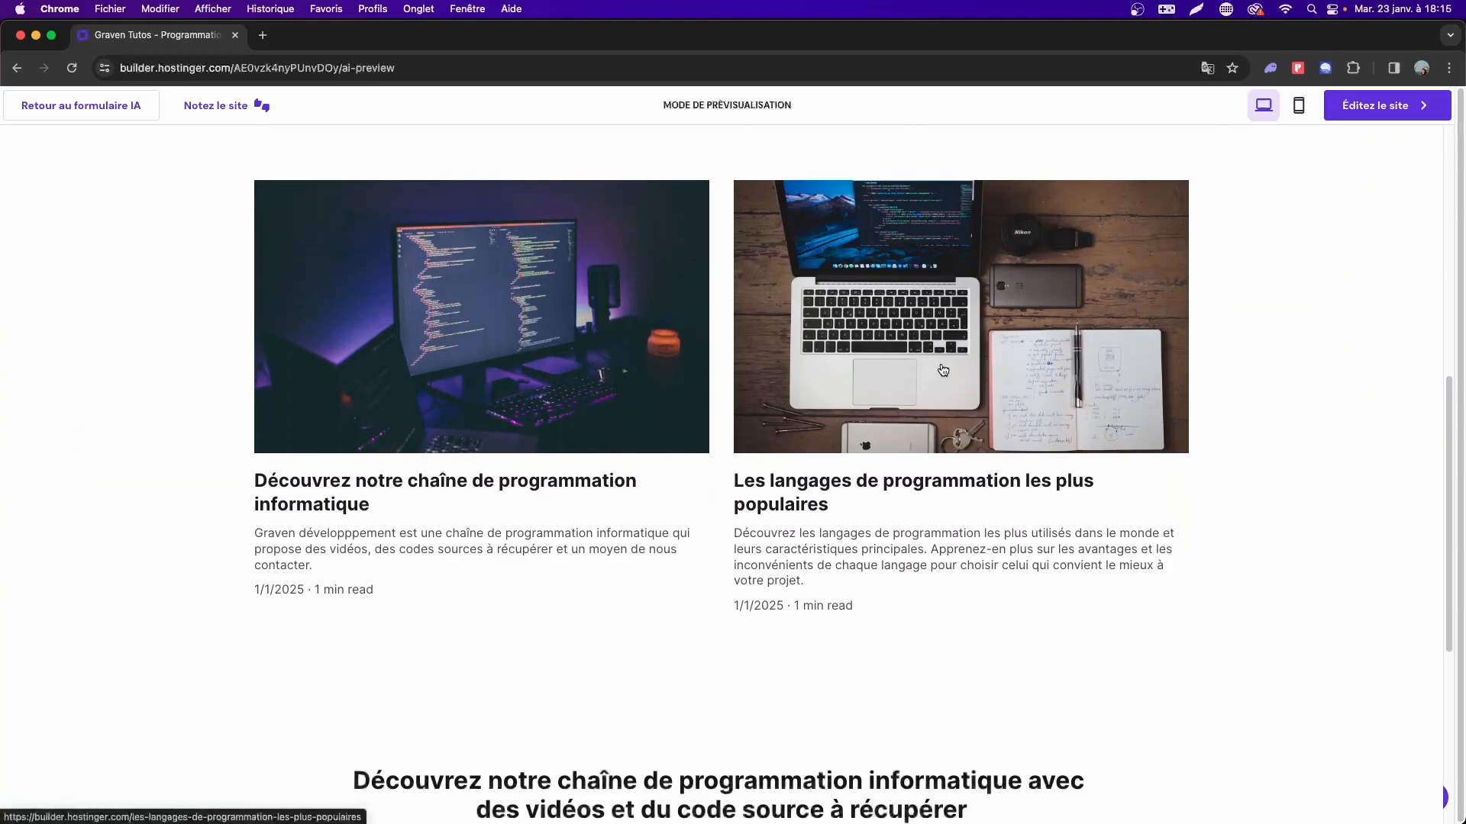
pyautogui.scroll(1, 567, 245)
pyautogui.scroll(1, 567, 244)
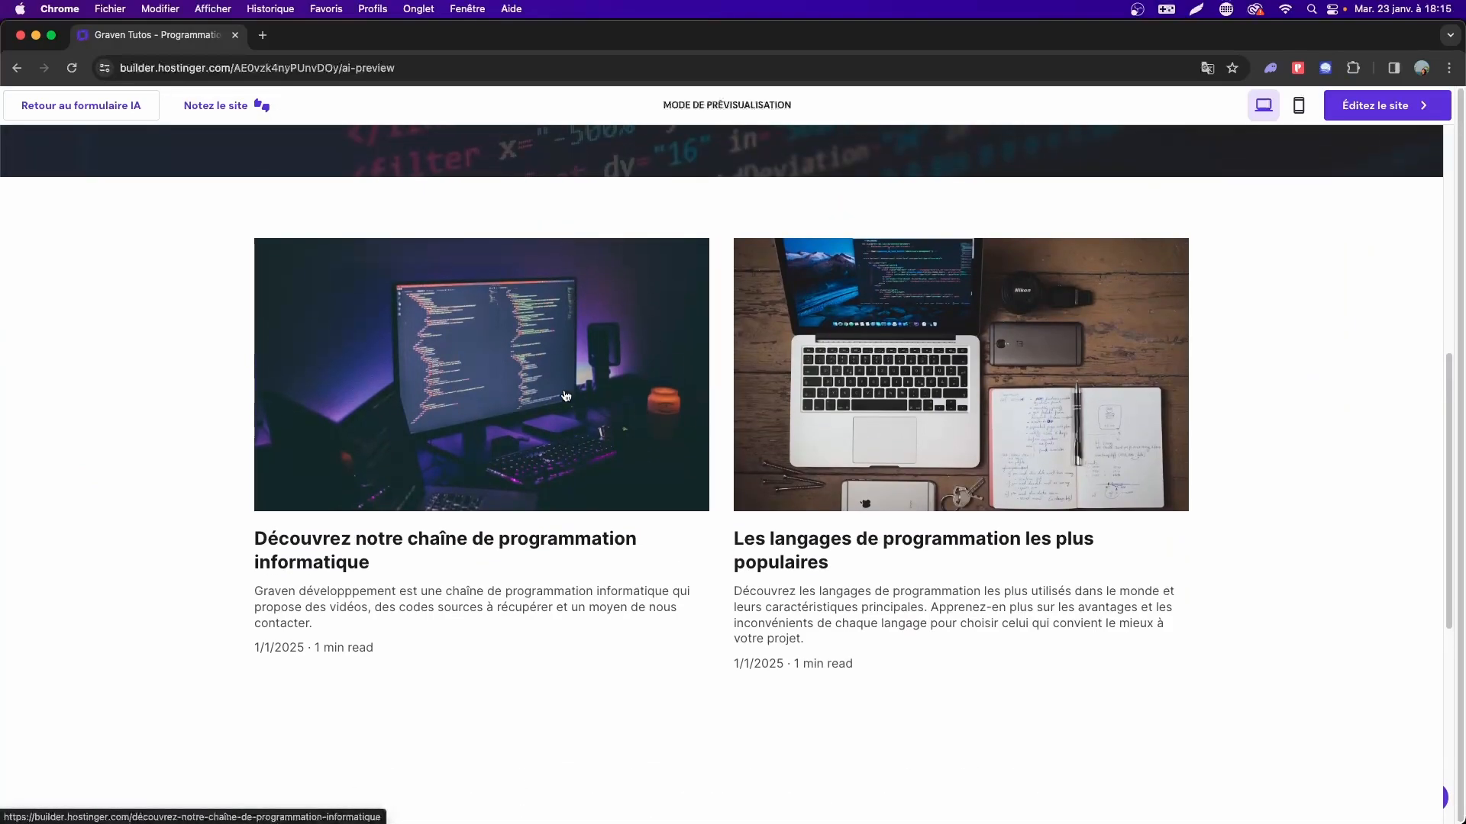
pyautogui.scroll(-6, 559, 387)
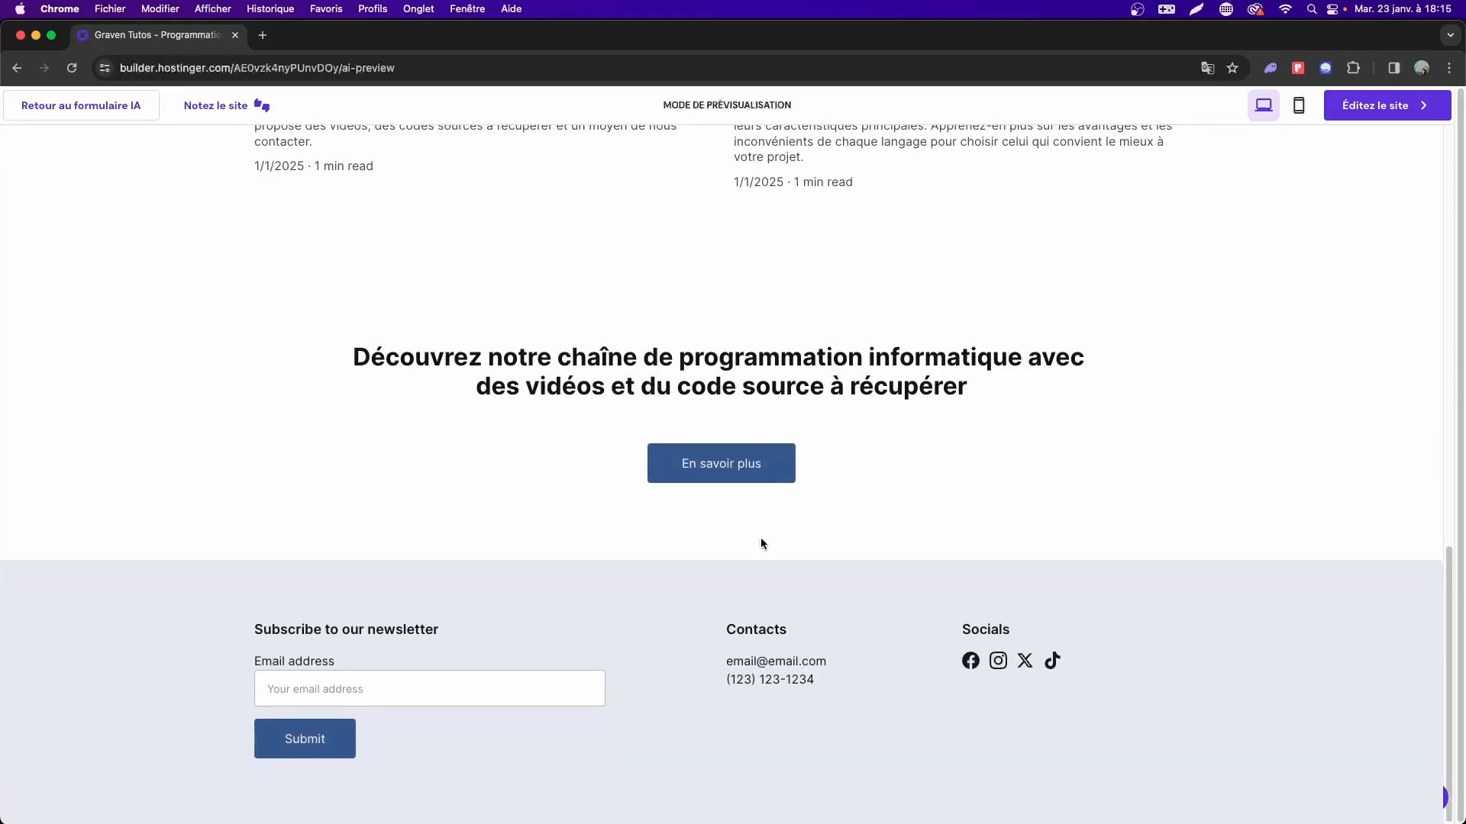
pyautogui.scroll(-1, 815, 539)
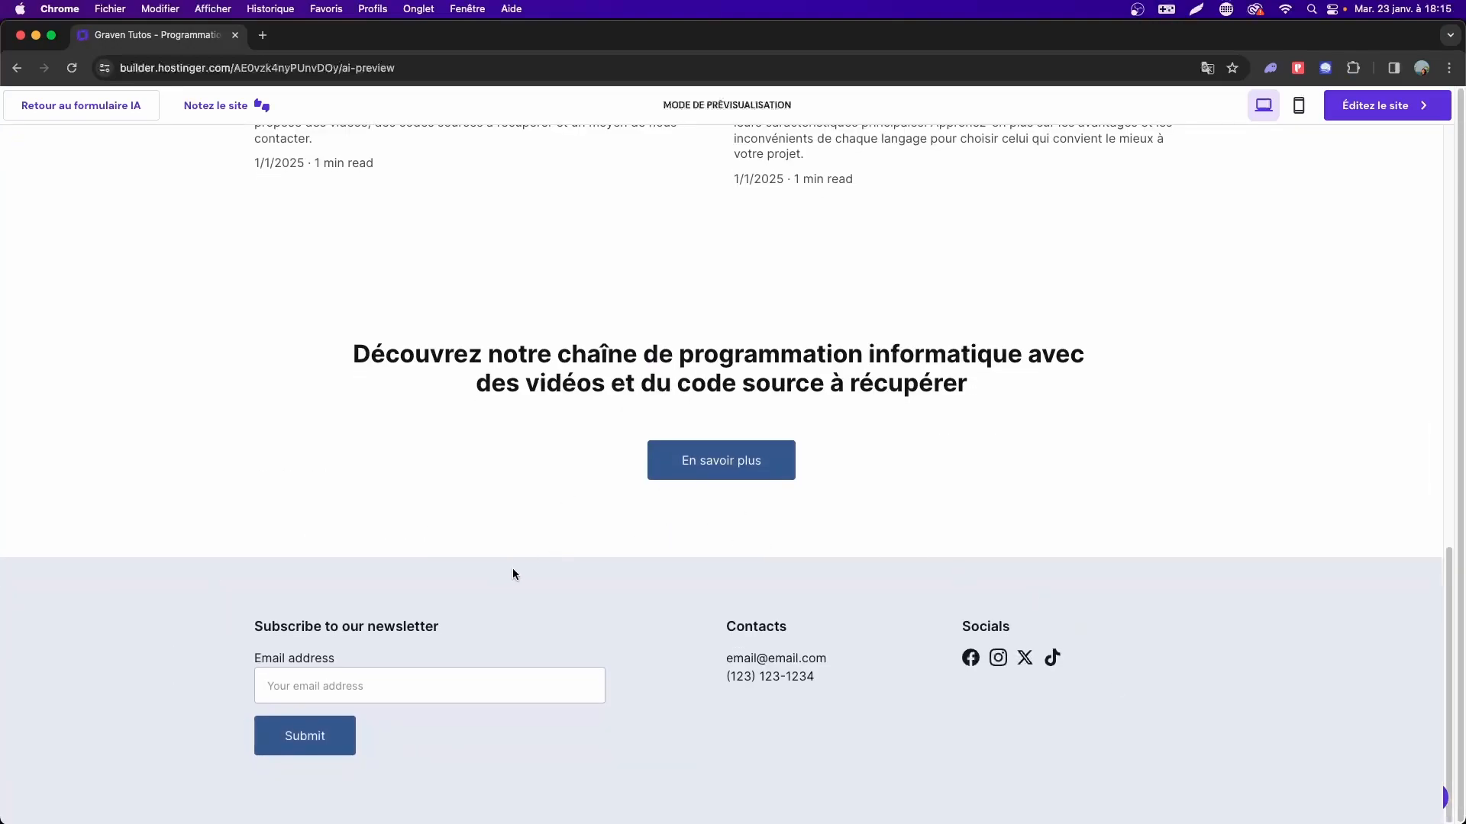
pyautogui.scroll(15, 560, 556)
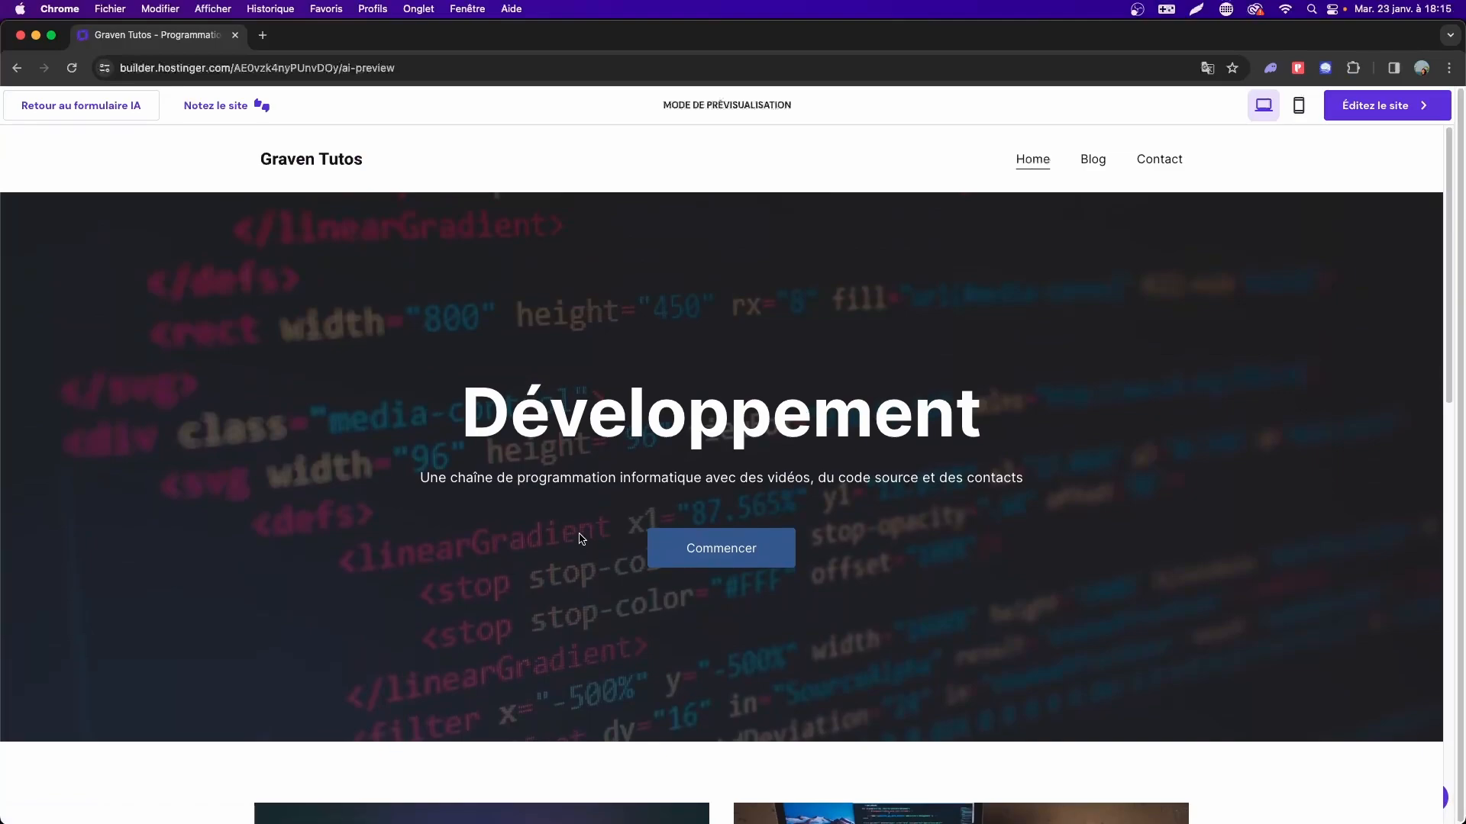
# Open the Blog page in the site preview and examine its intro text, images and customer review section.
pyautogui.click(1097, 162)
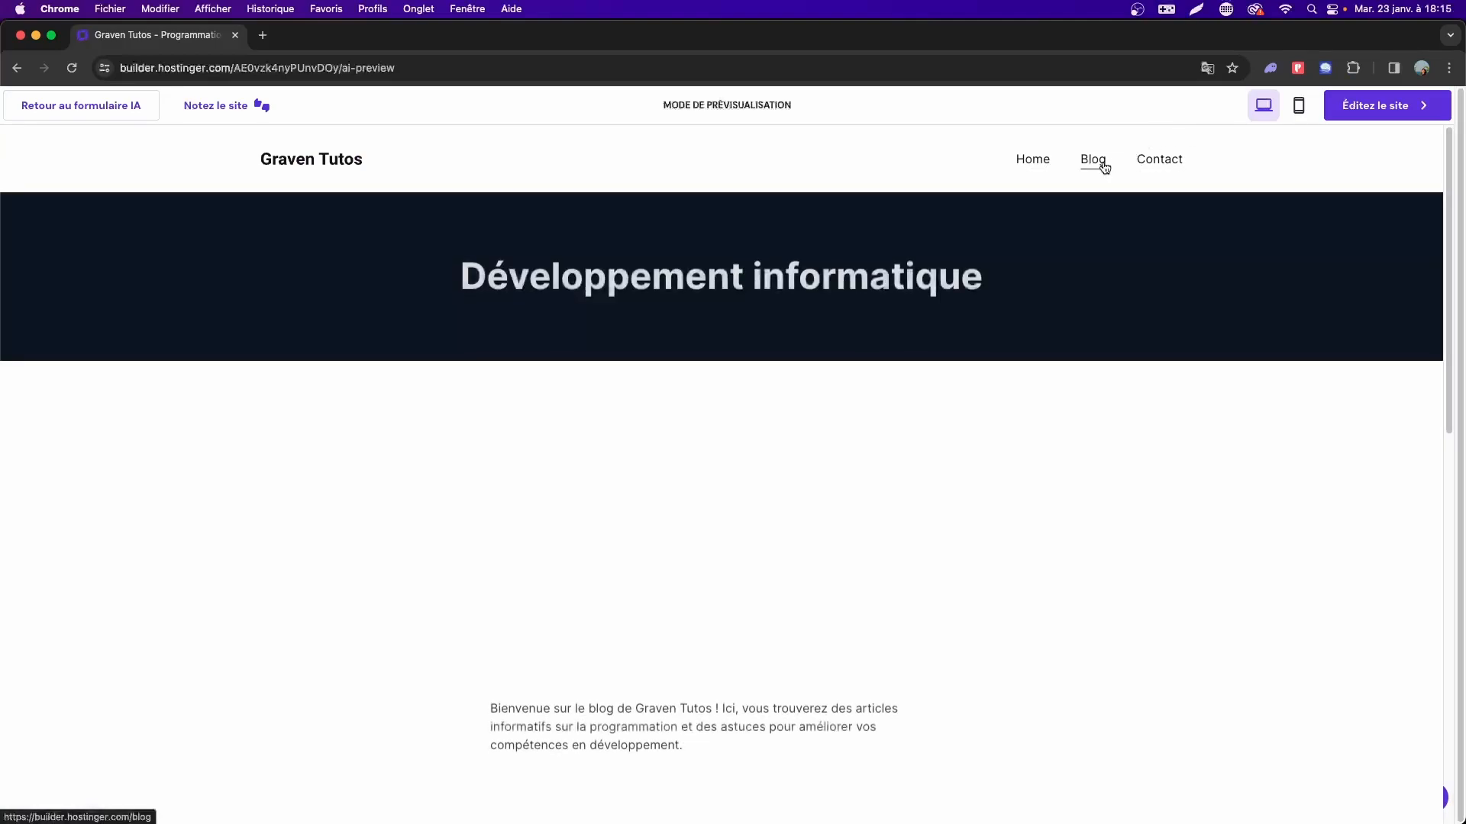
pyautogui.scroll(-10, 962, 428)
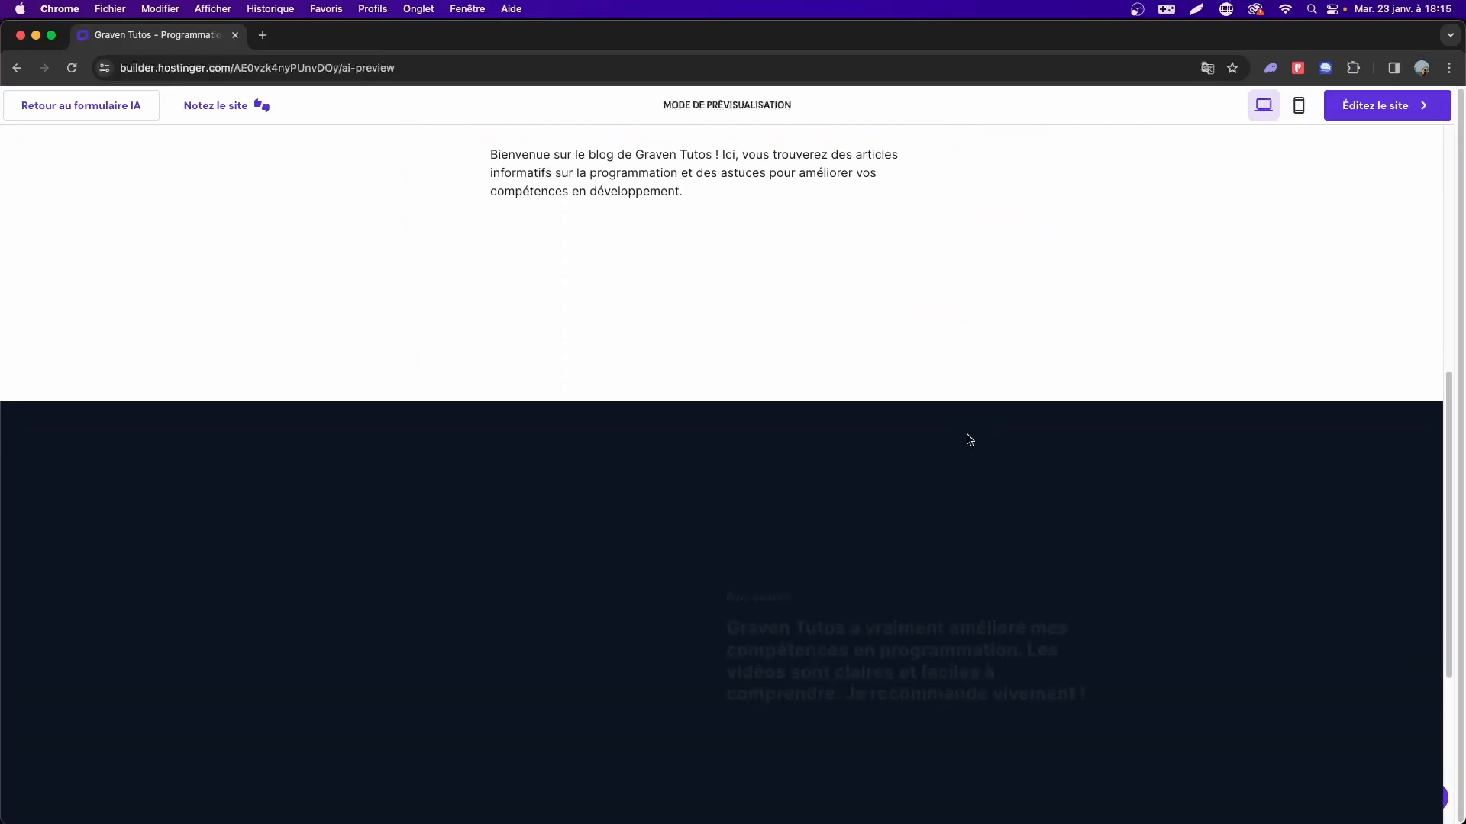
pyautogui.scroll(15, 968, 448)
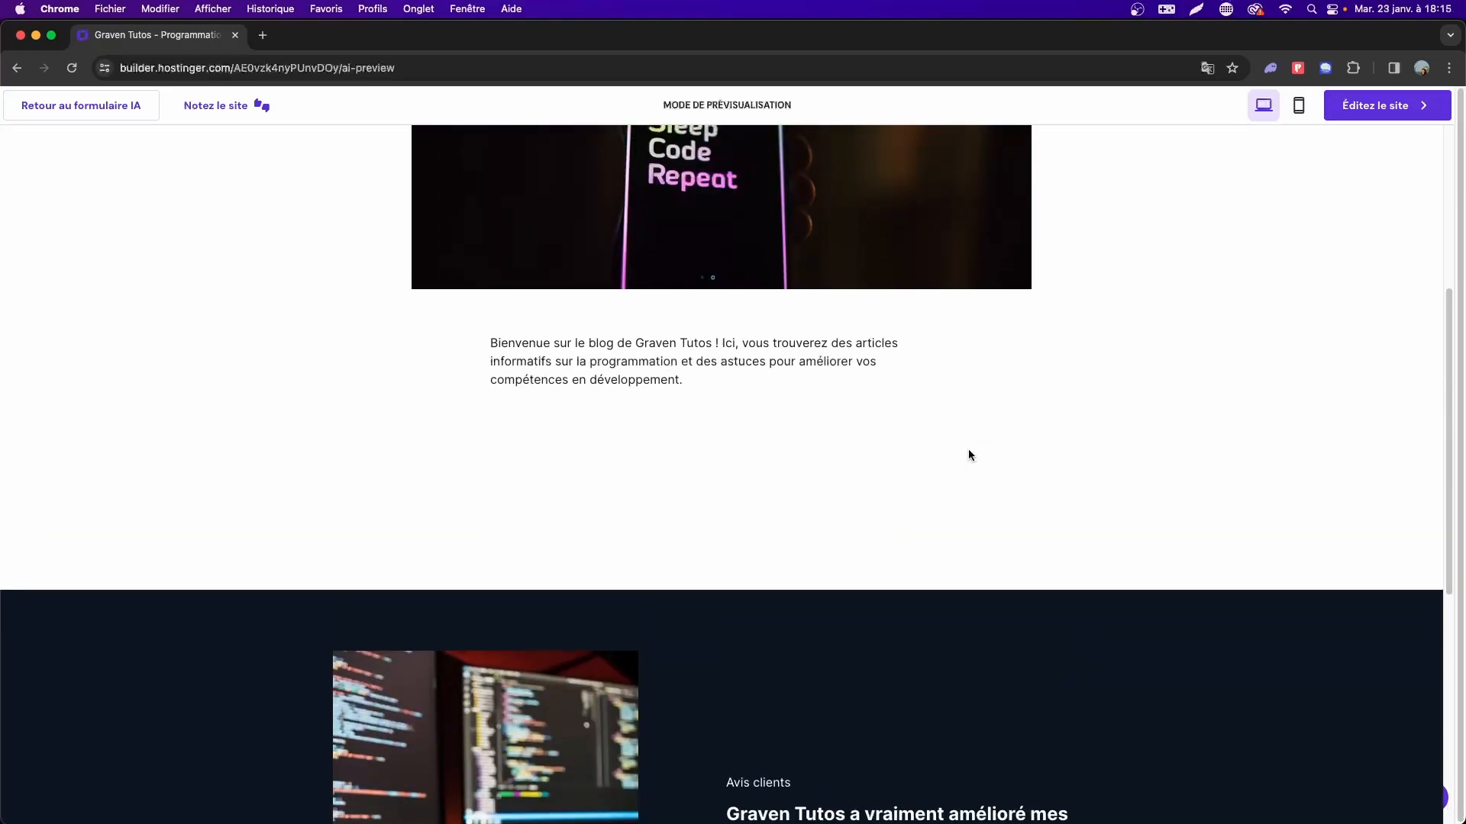
pyautogui.scroll(-4, 547, 460)
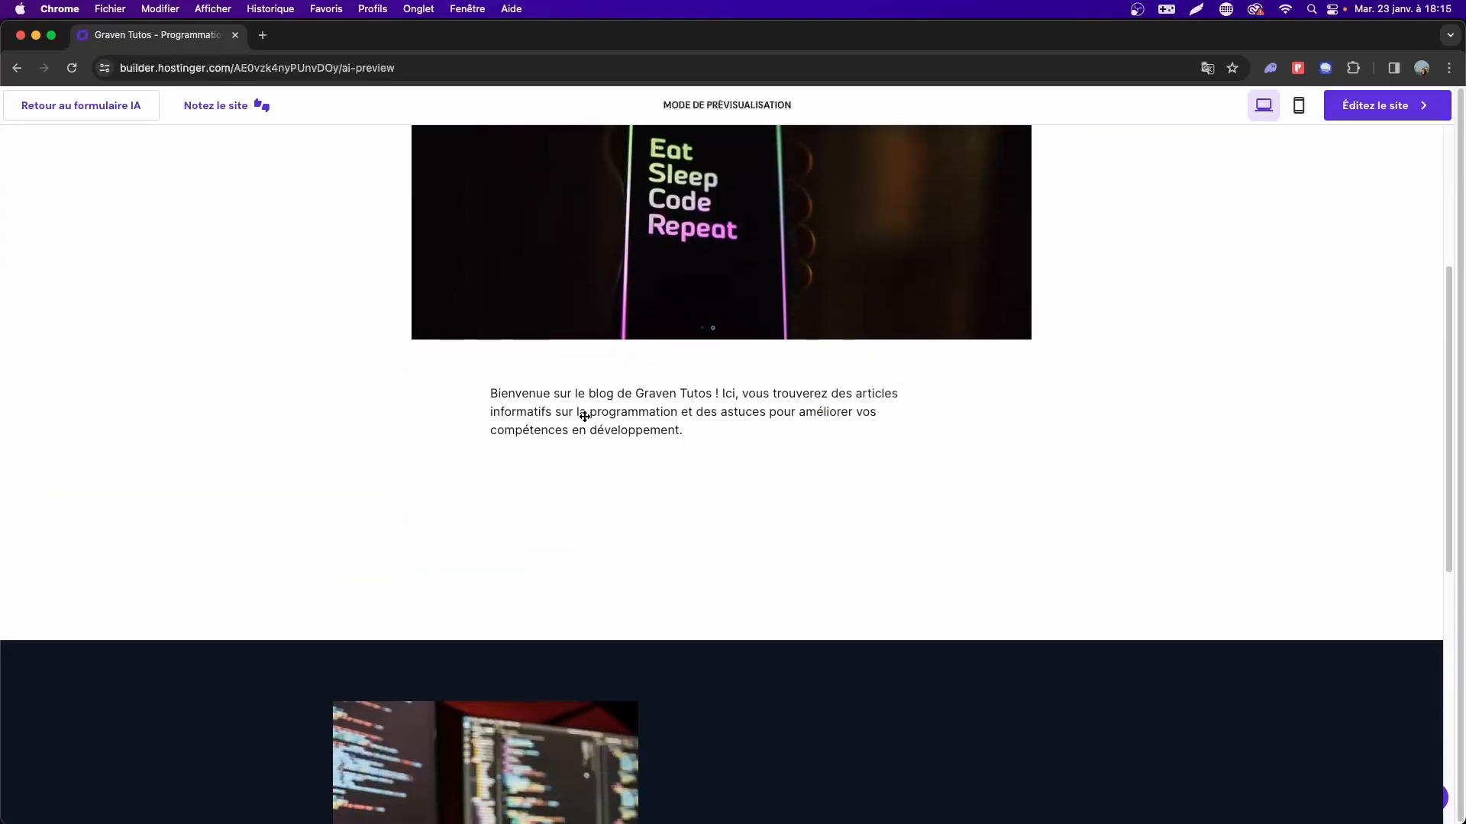
pyautogui.scroll(-5, 611, 420)
pyautogui.scroll(10, 651, 425)
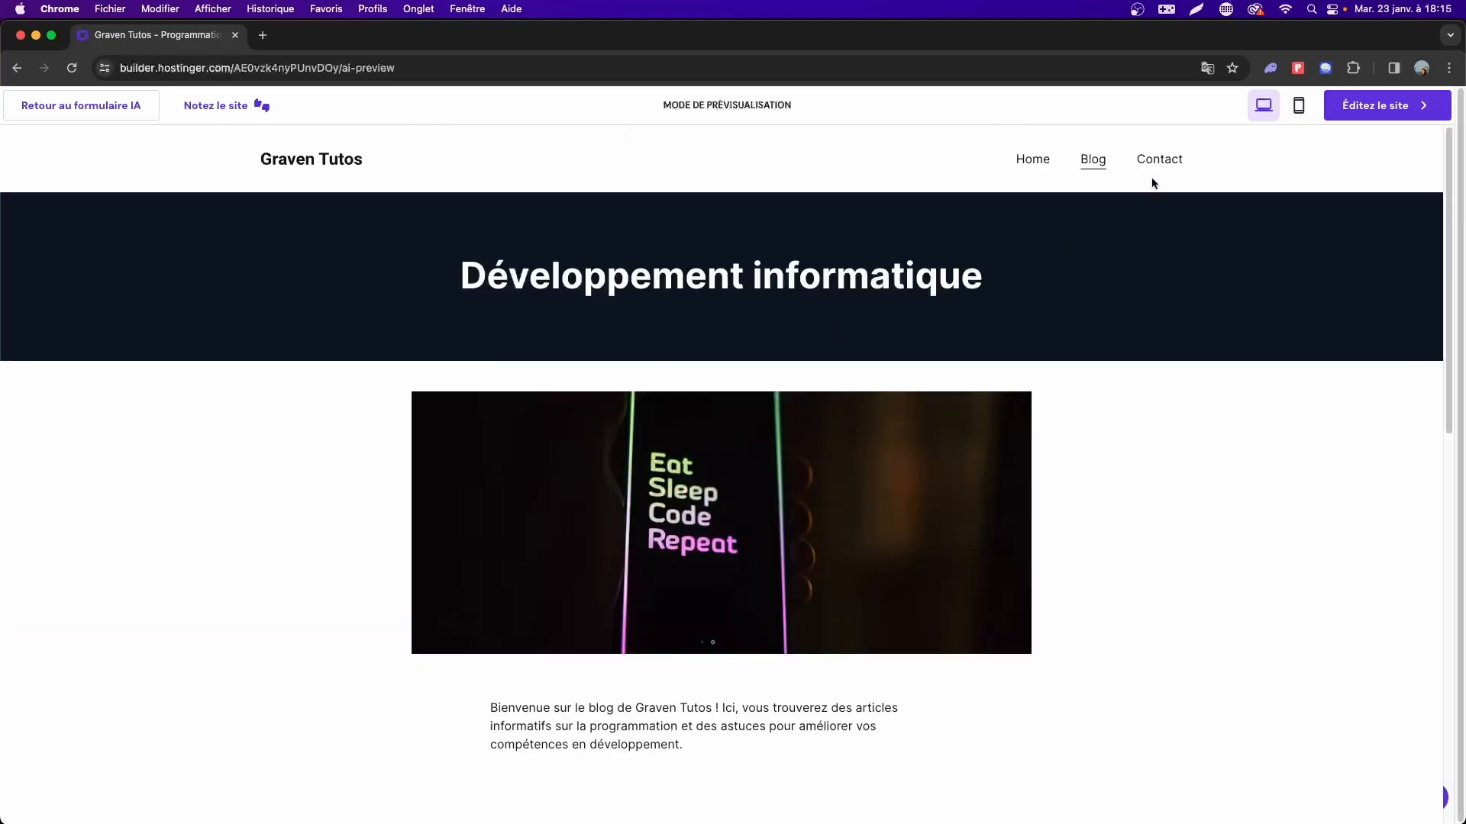
# Check the Contact page's form in the site preview and return to the Home page.
pyautogui.click(1154, 163)
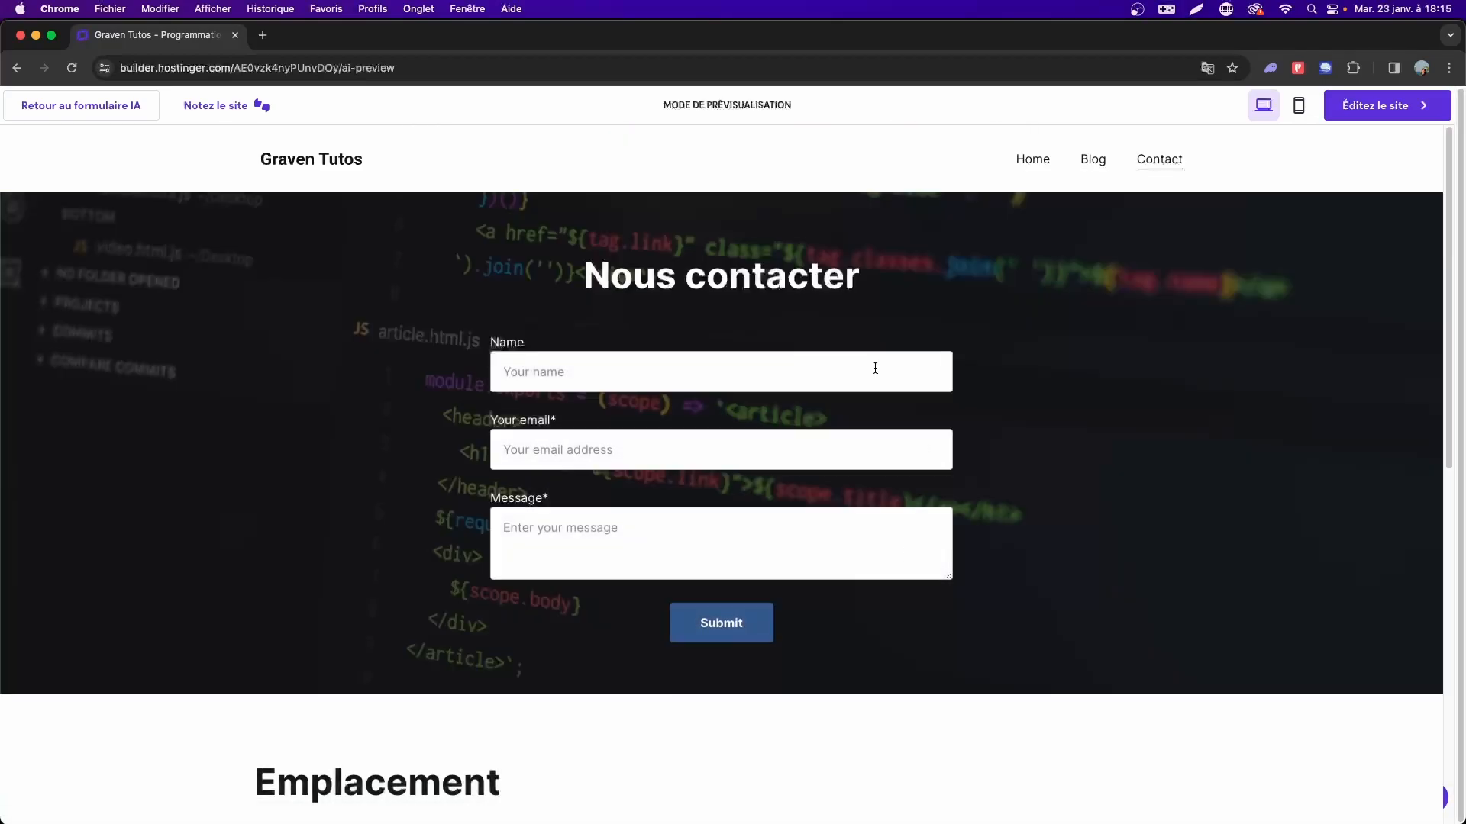
pyautogui.click(1032, 160)
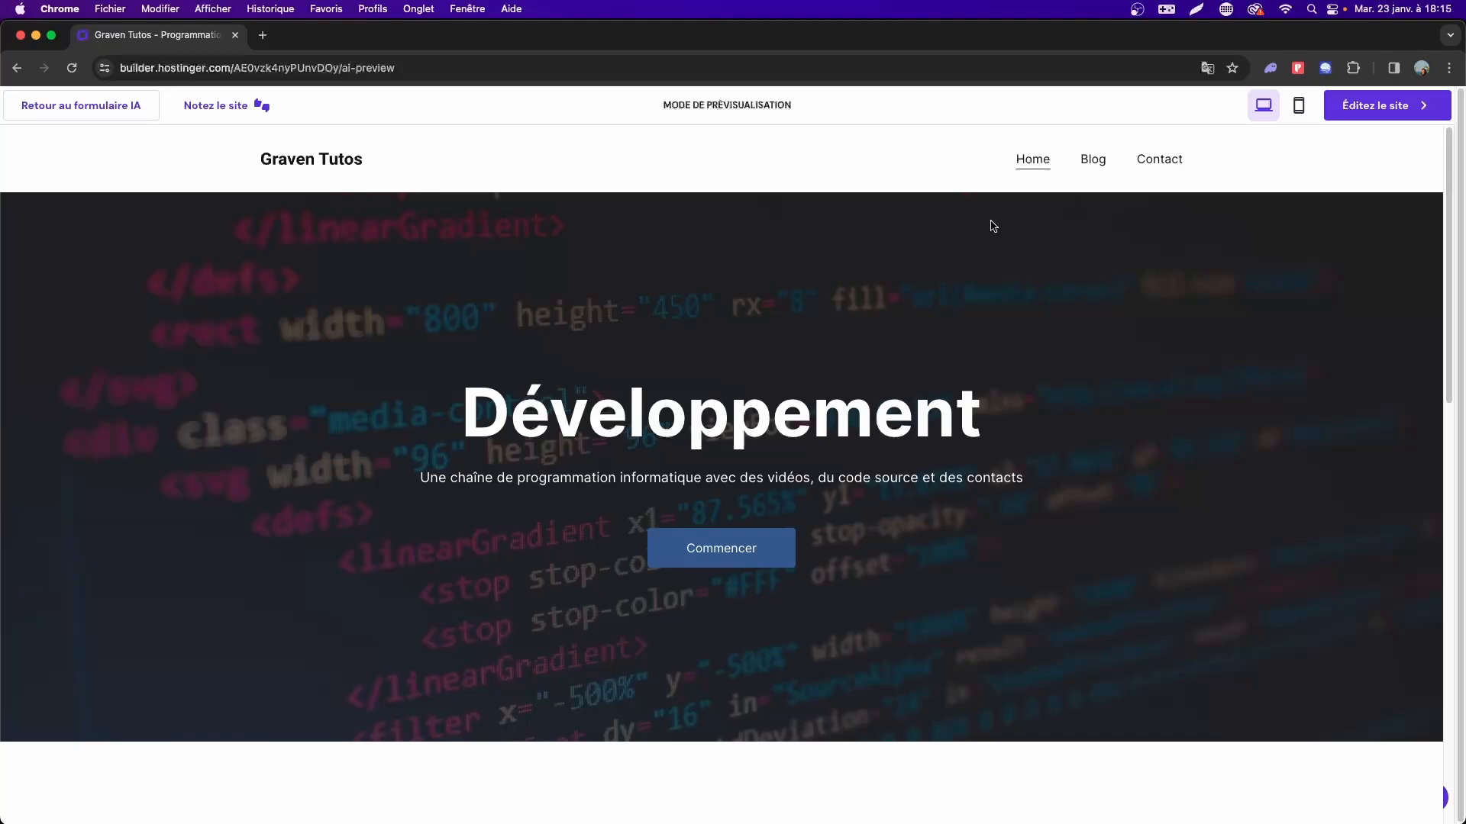
pyautogui.scroll(-7, 877, 282)
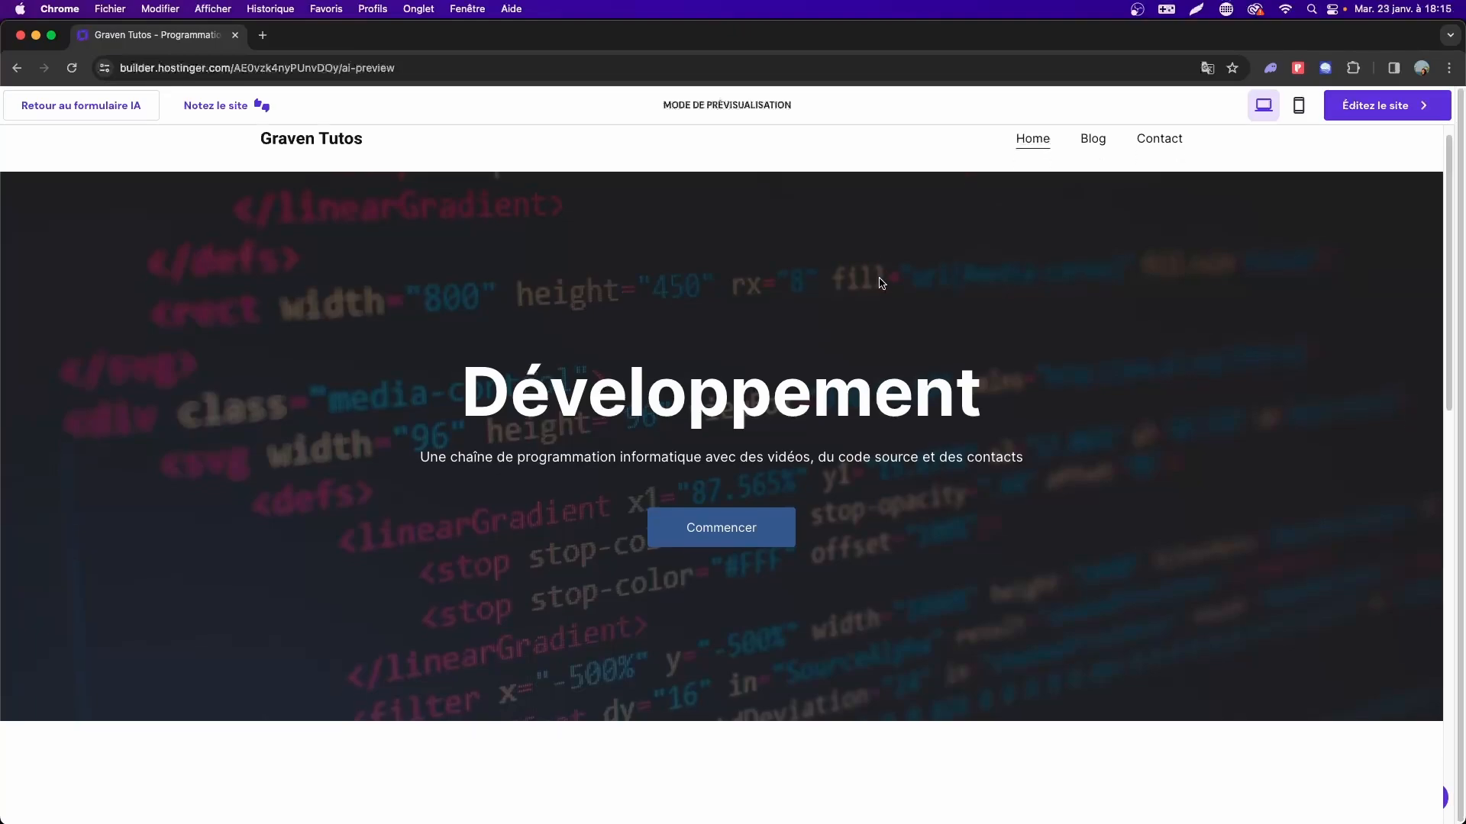
pyautogui.scroll(5, 850, 203)
pyautogui.scroll(3, 764, 214)
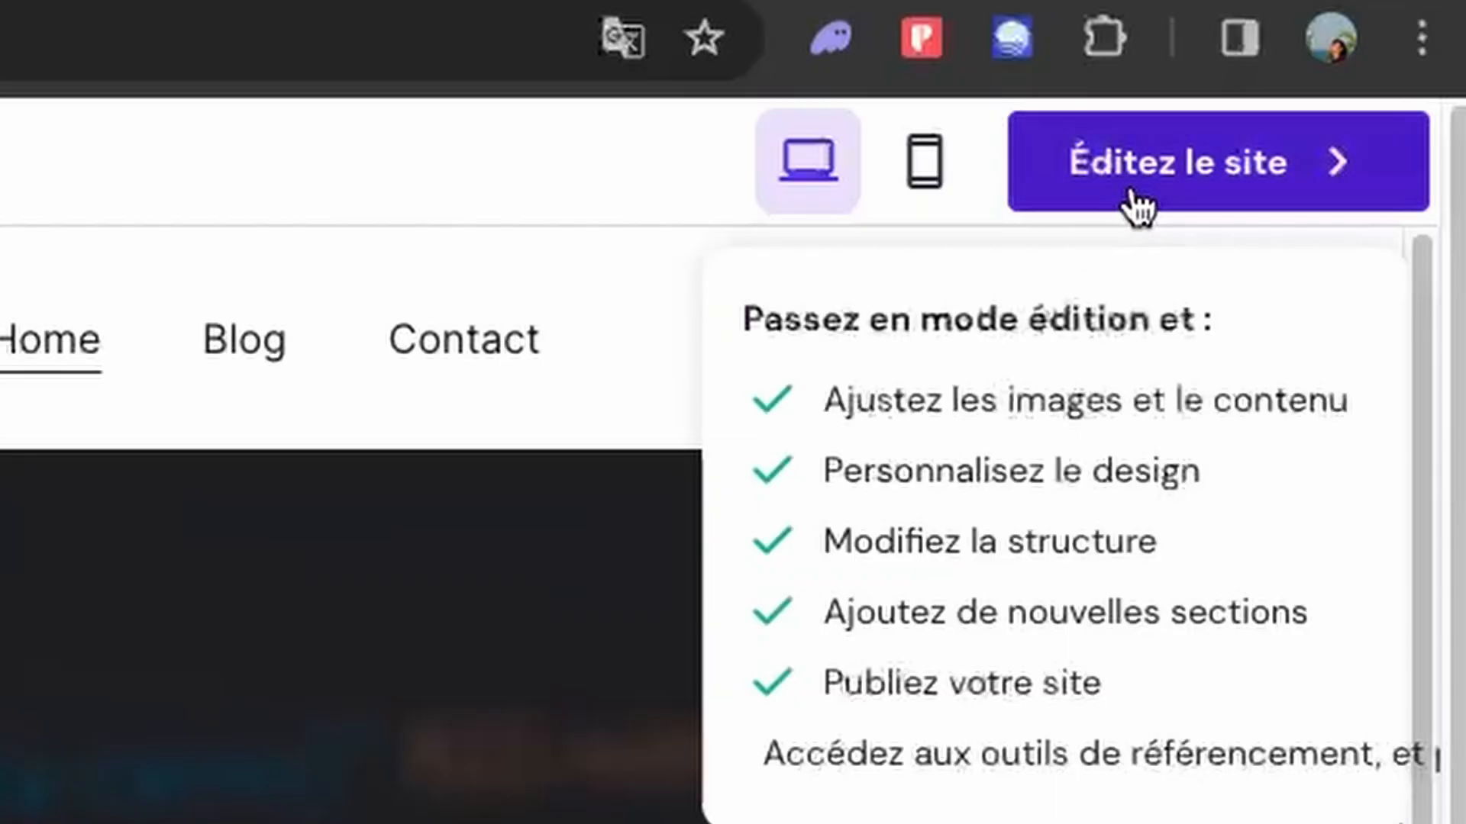
# Open the generated site in edit mode and look over the home page's hero section and article cards.
pyautogui.click(1141, 200)
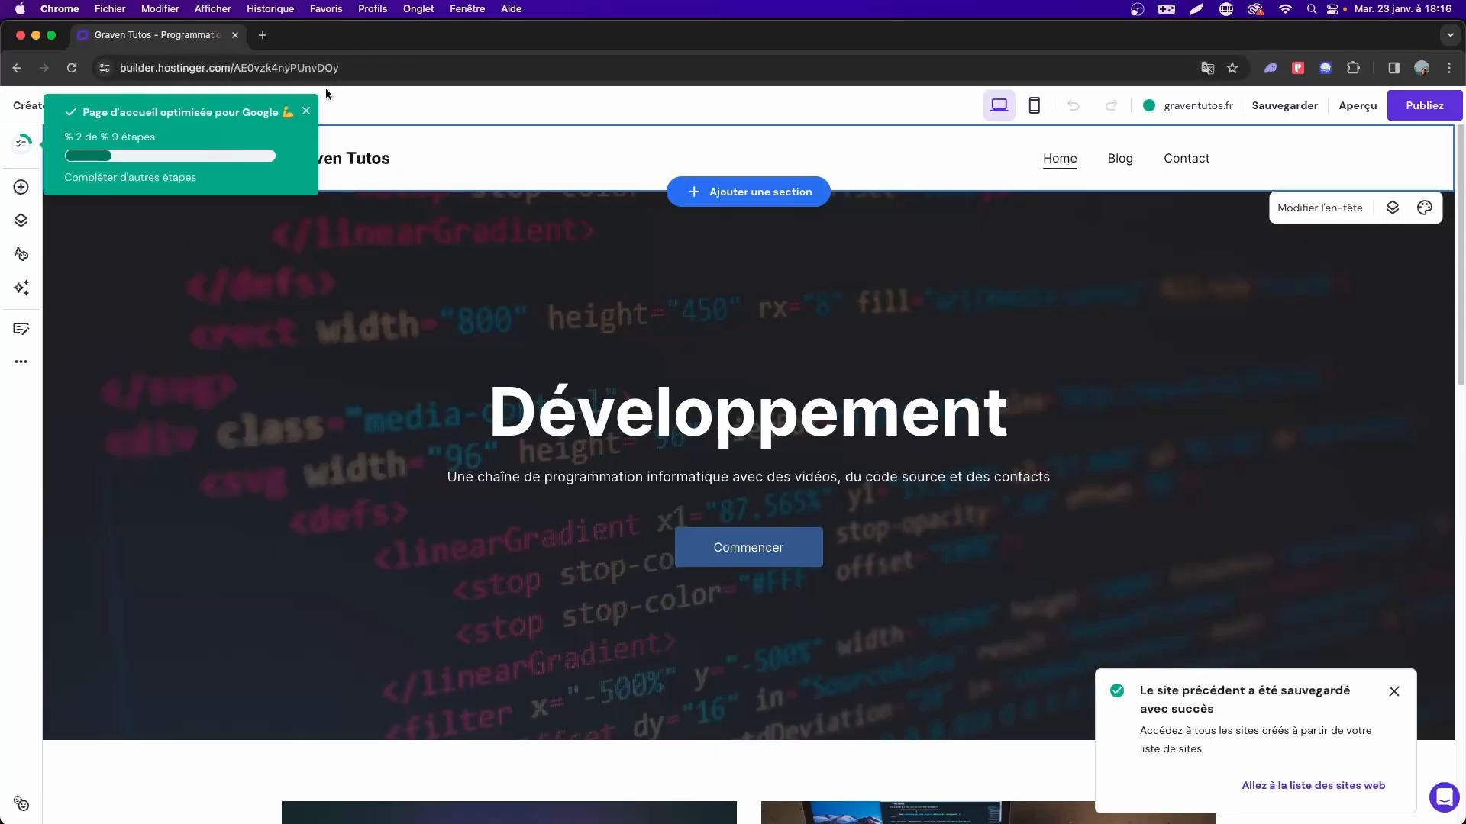
pyautogui.click(670, 218)
pyautogui.click(641, 235)
pyautogui.scroll(-5, 643, 241)
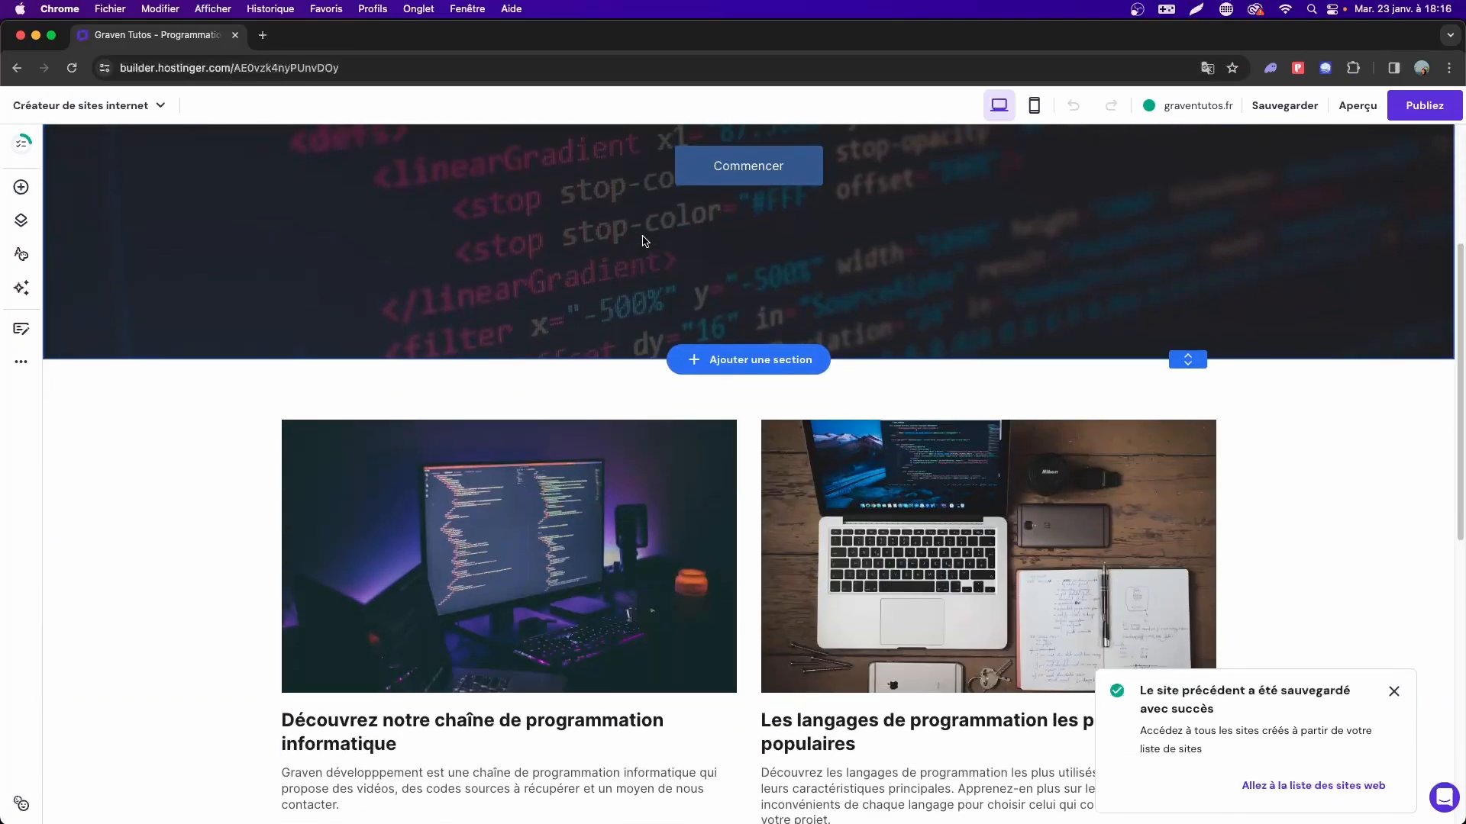
pyautogui.scroll(5, 646, 248)
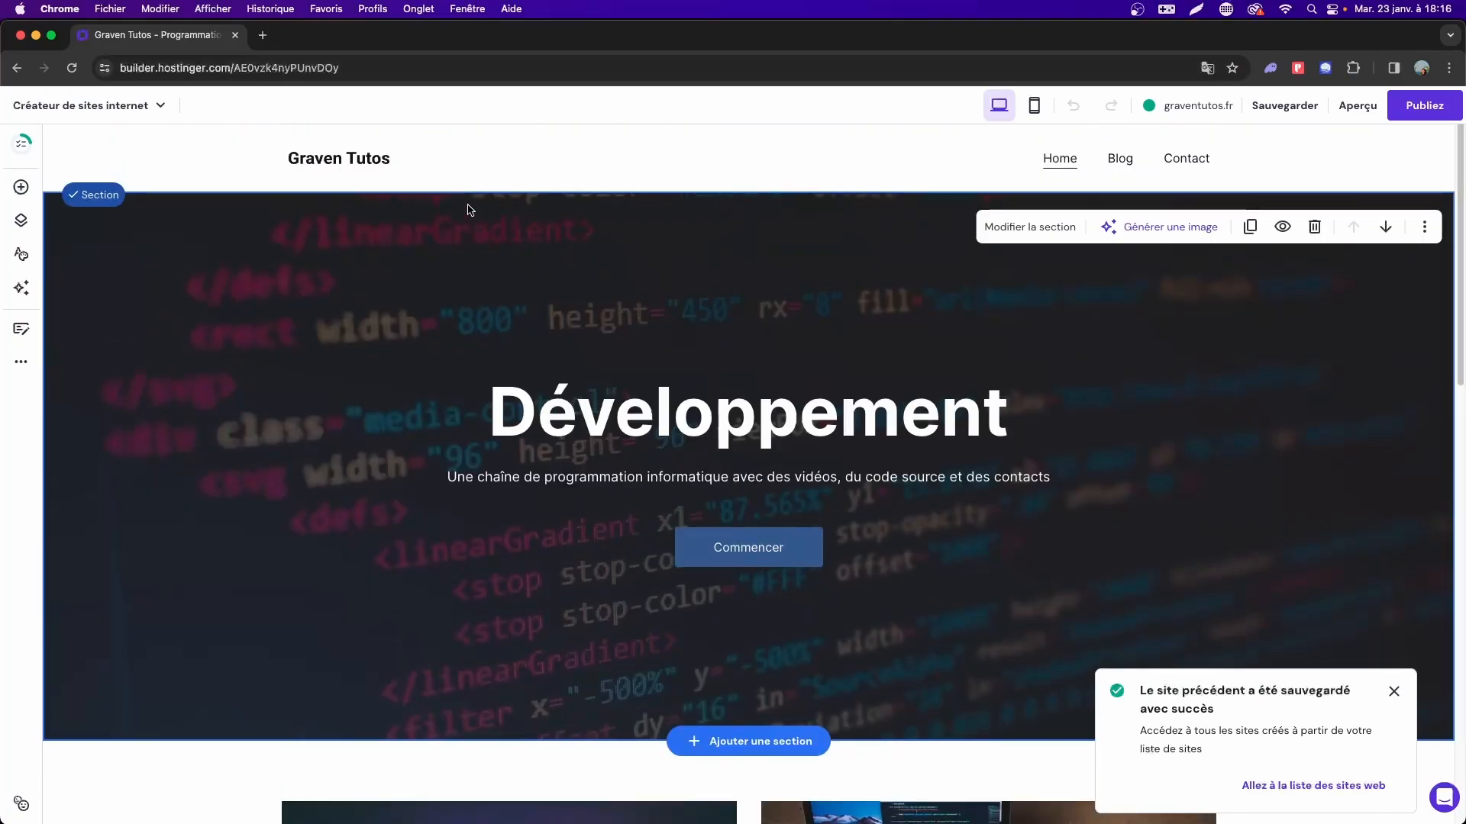
# Open the header's logo settings and browse the media library and AI images for a replacement logo.
pyautogui.click(215, 157)
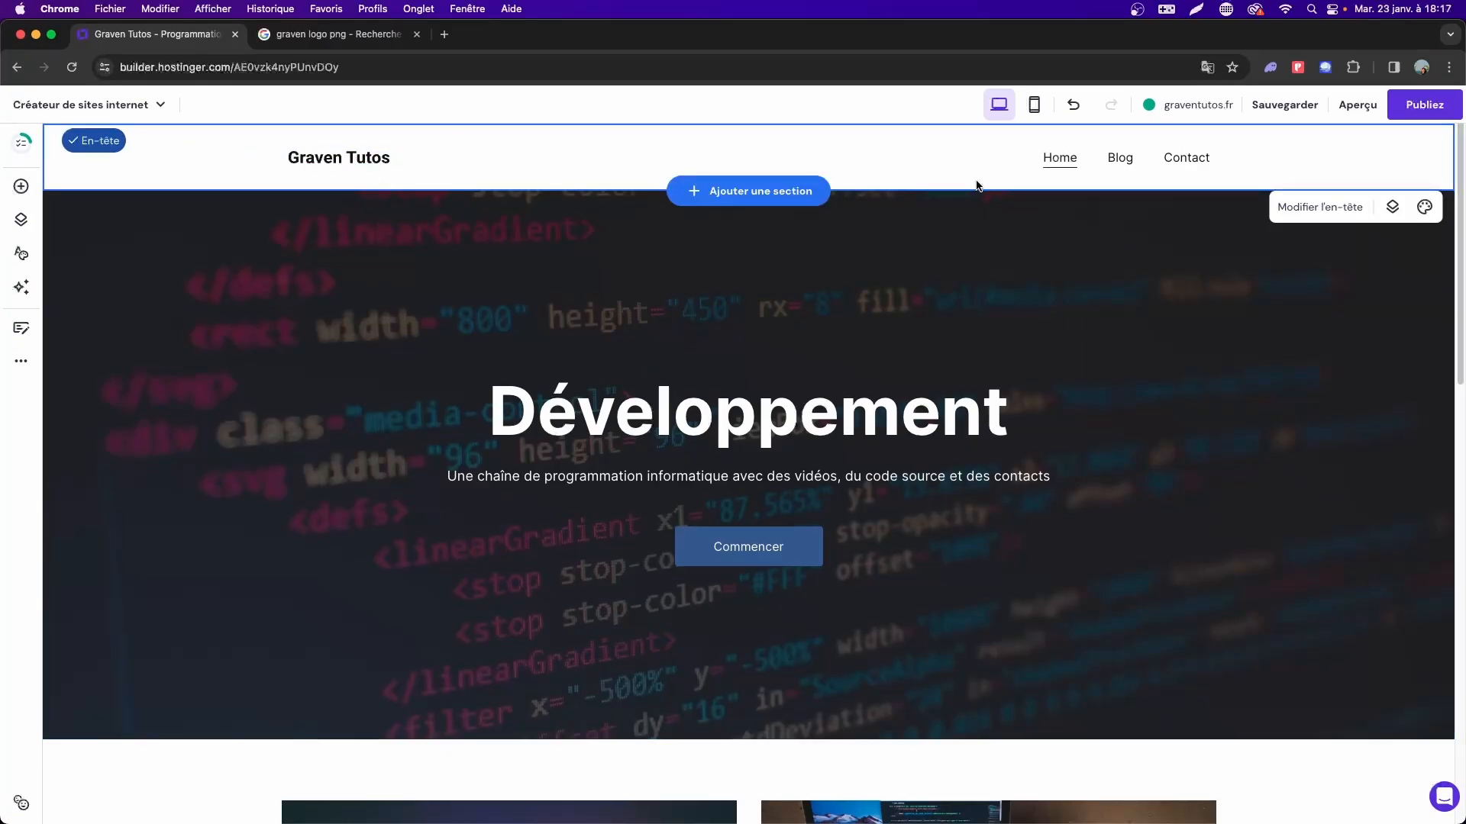
pyautogui.click(1310, 212)
pyautogui.click(1282, 205)
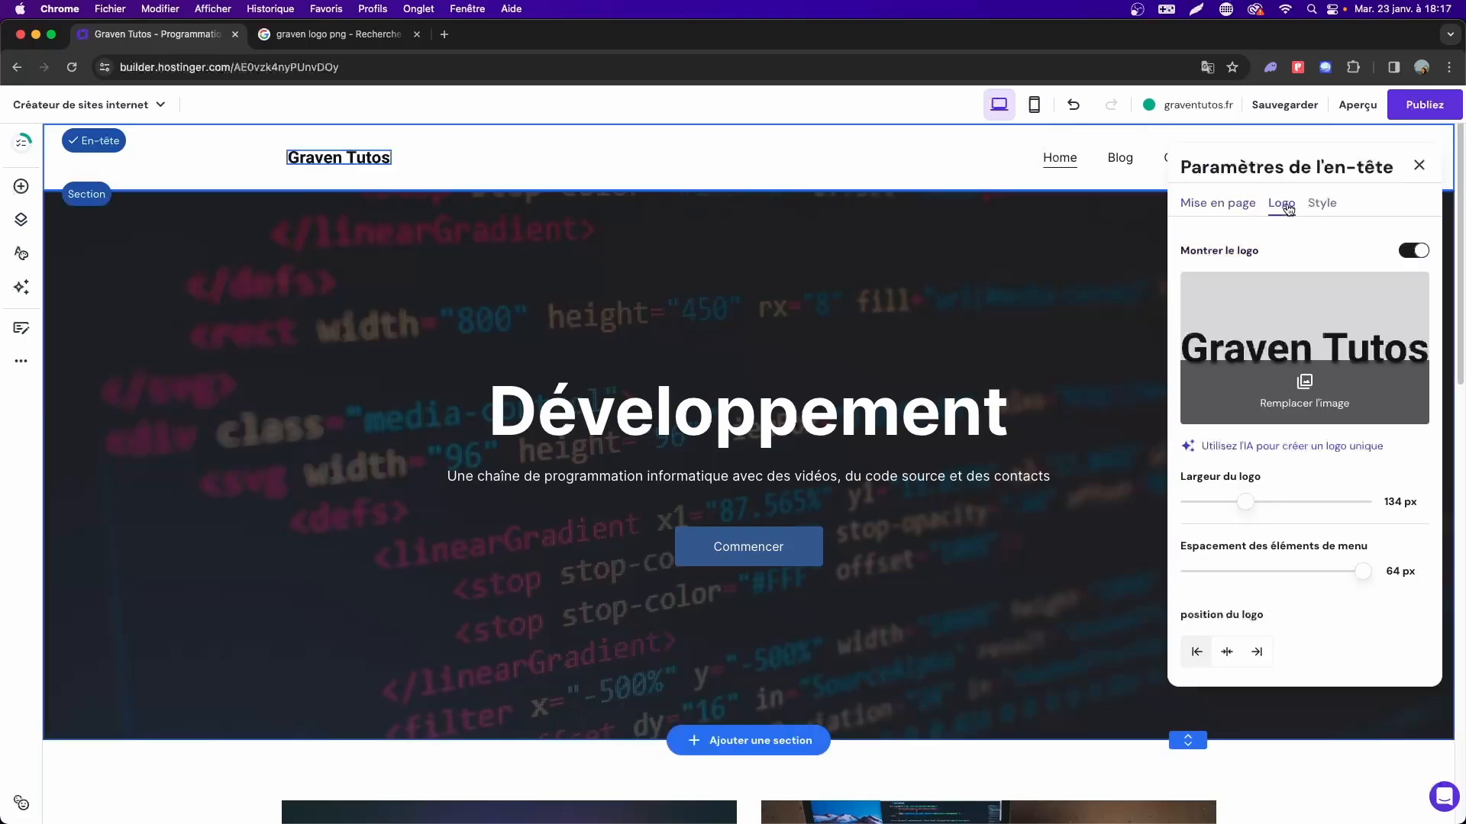
pyautogui.click(1315, 403)
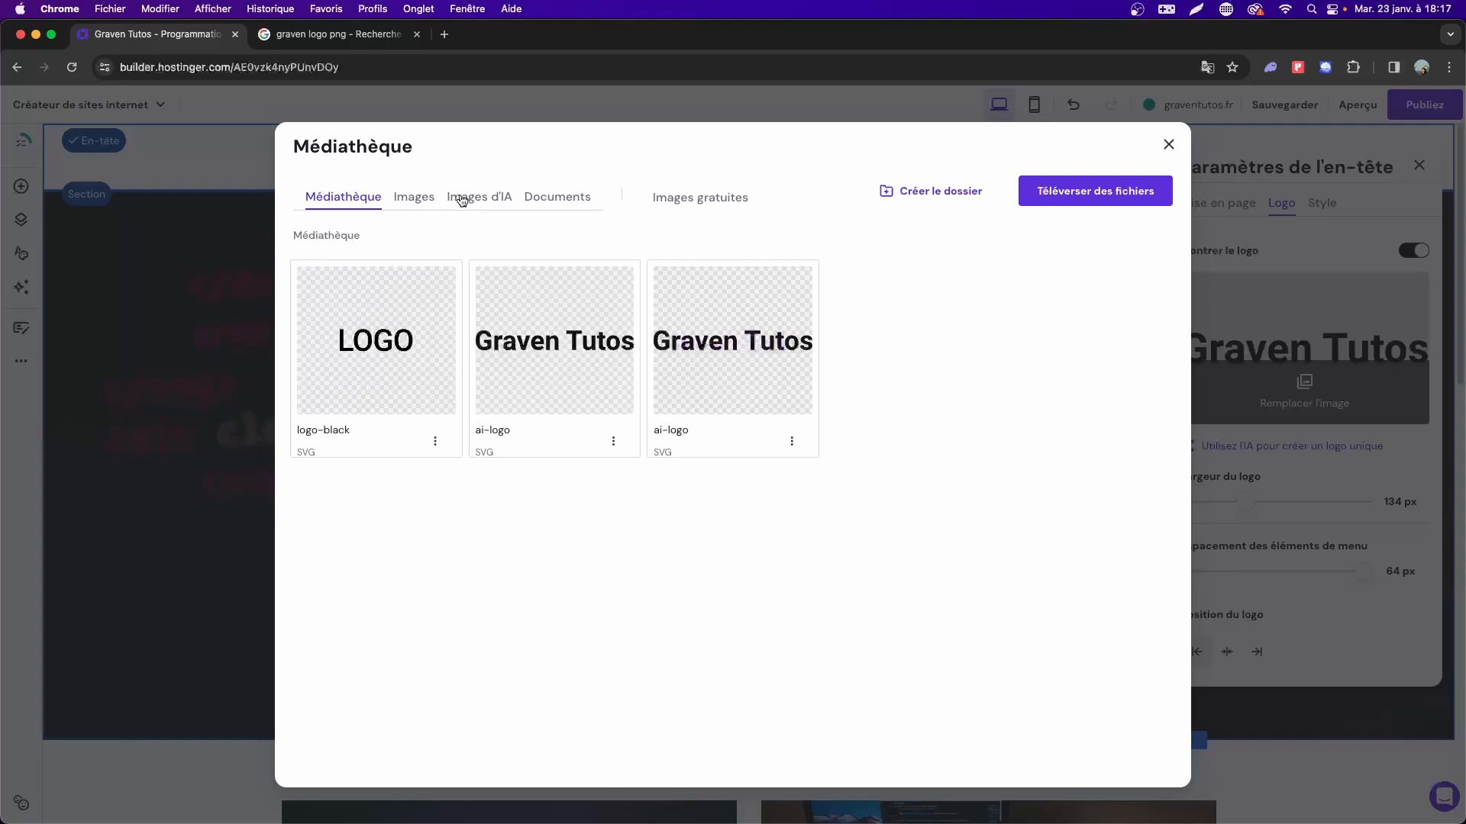
pyautogui.click(491, 203)
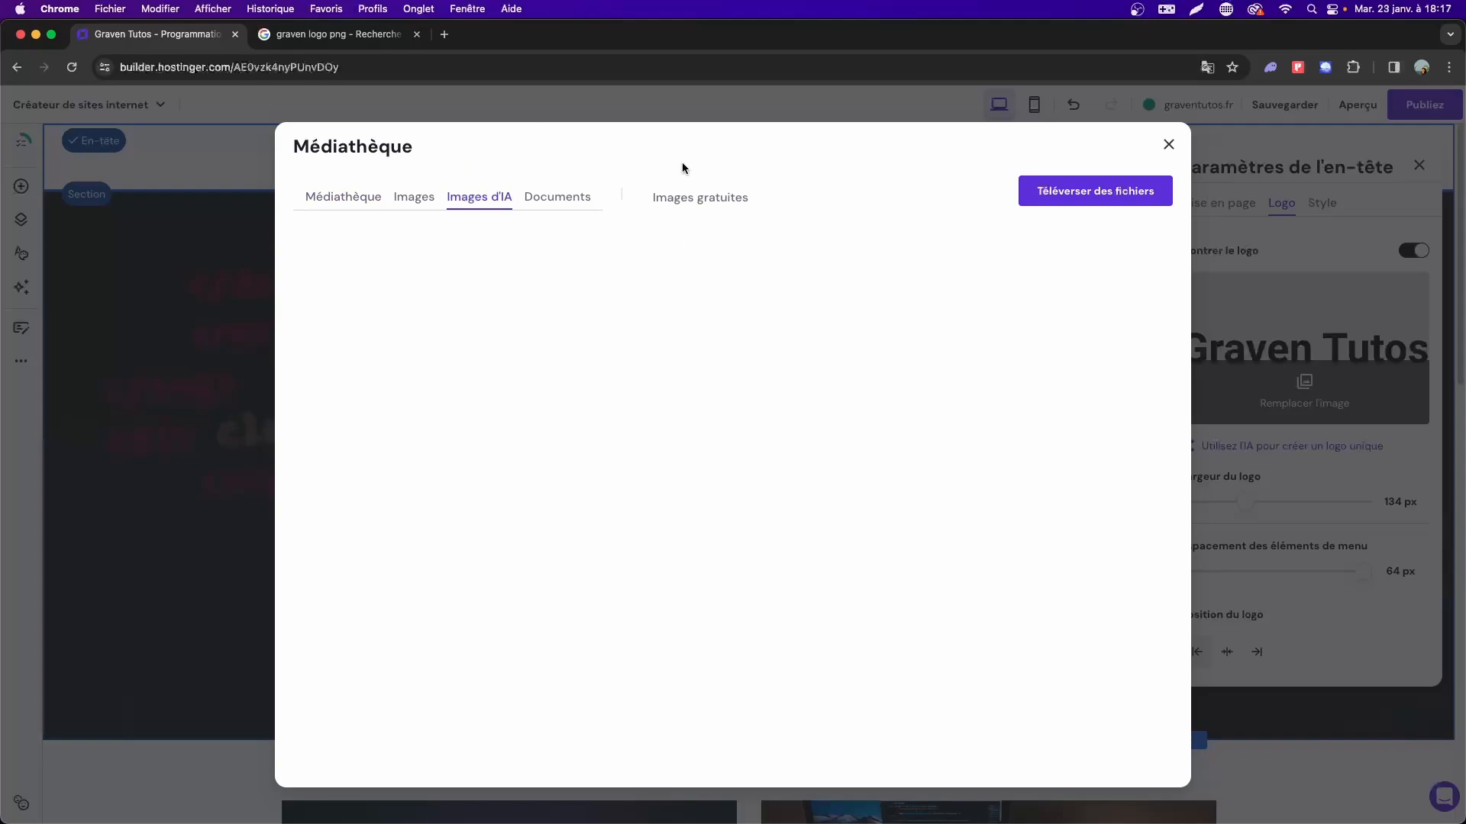
pyautogui.click(368, 202)
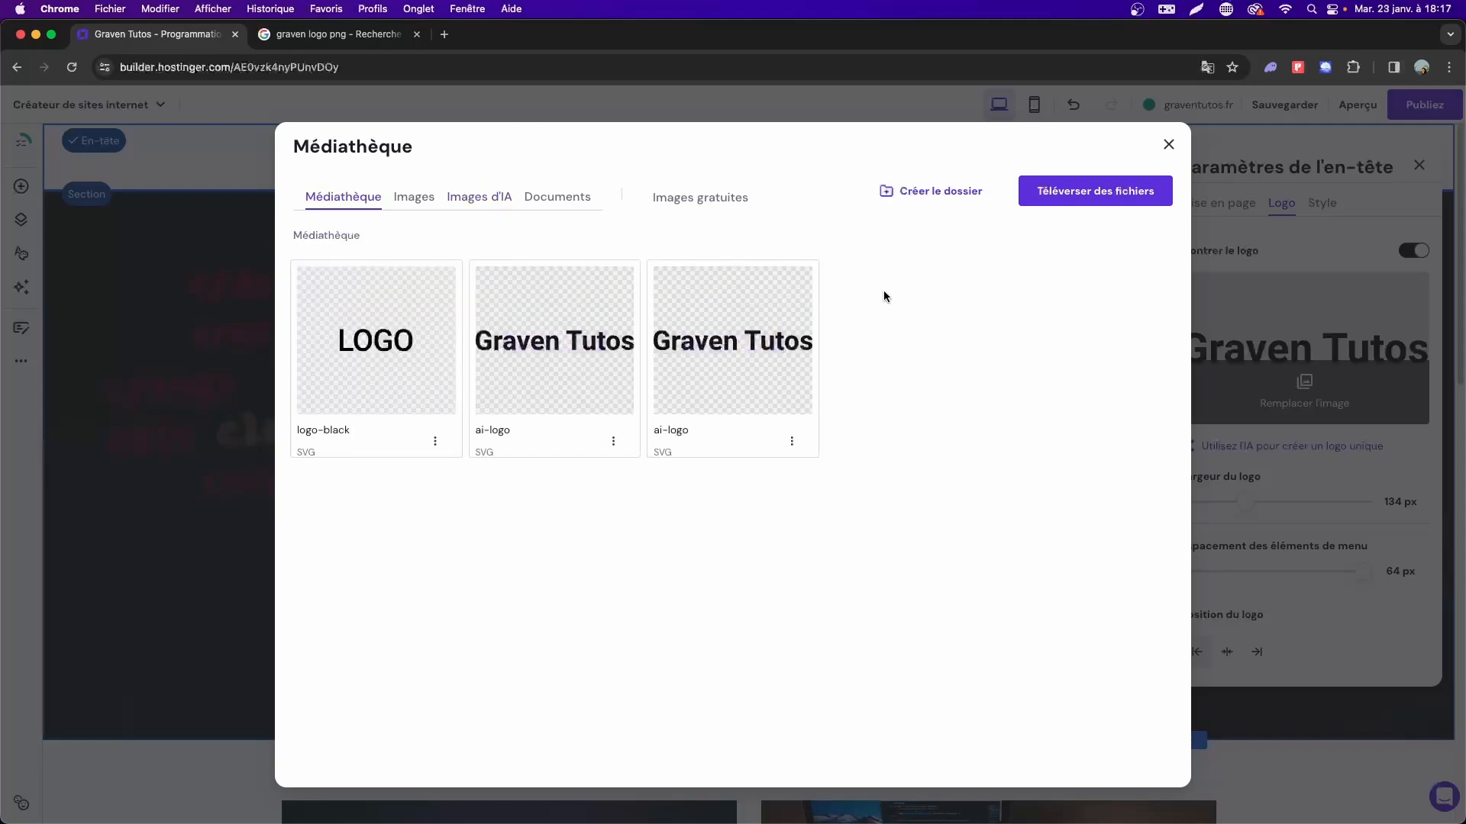
# Upload the orange and grey G logo PNG from the Bureau folder as the header logo and set its width to 59 px.
pyautogui.click(1130, 200)
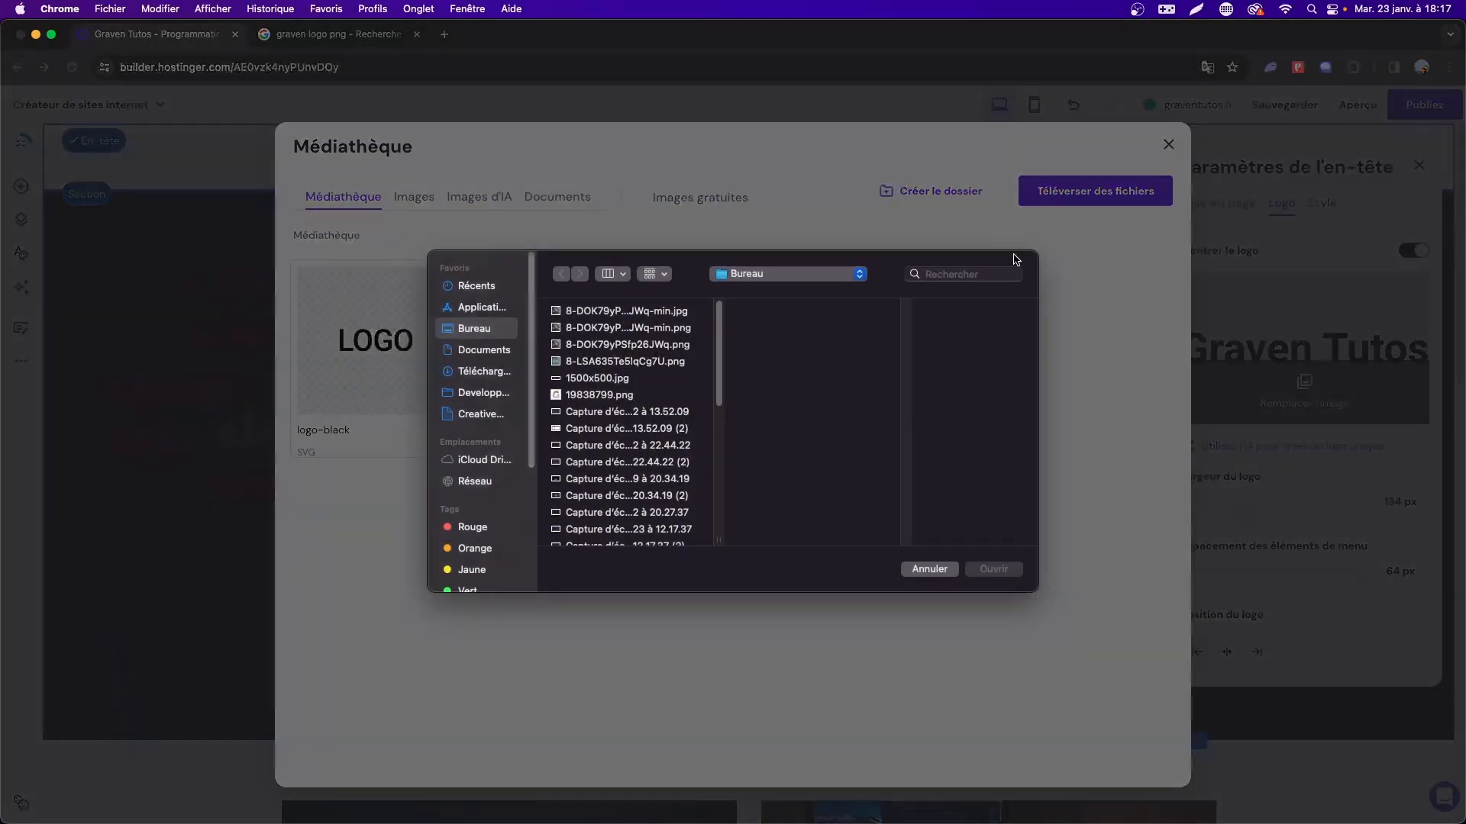
pyautogui.doubleClick(704, 394)
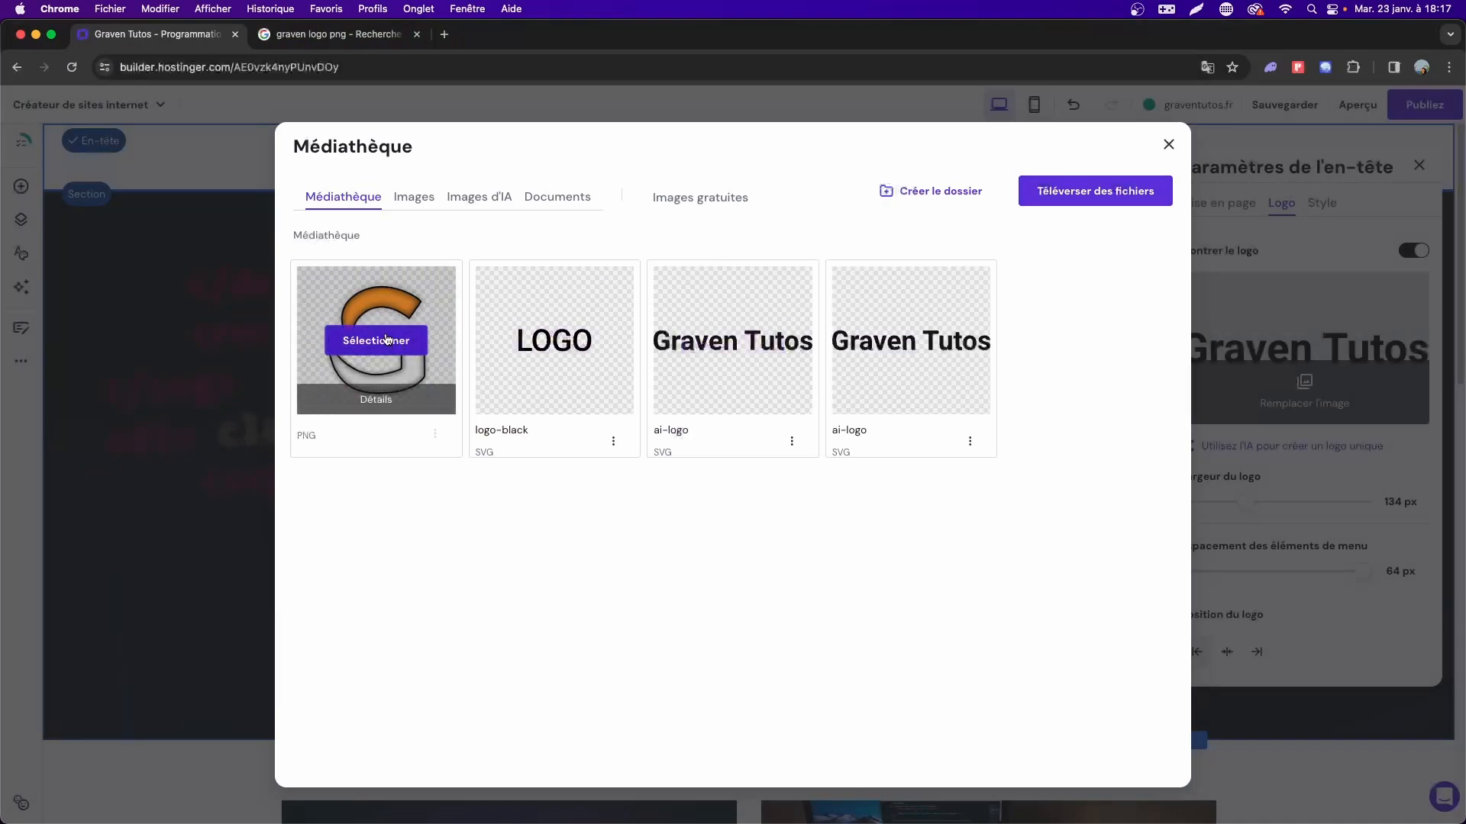
pyautogui.click(388, 338)
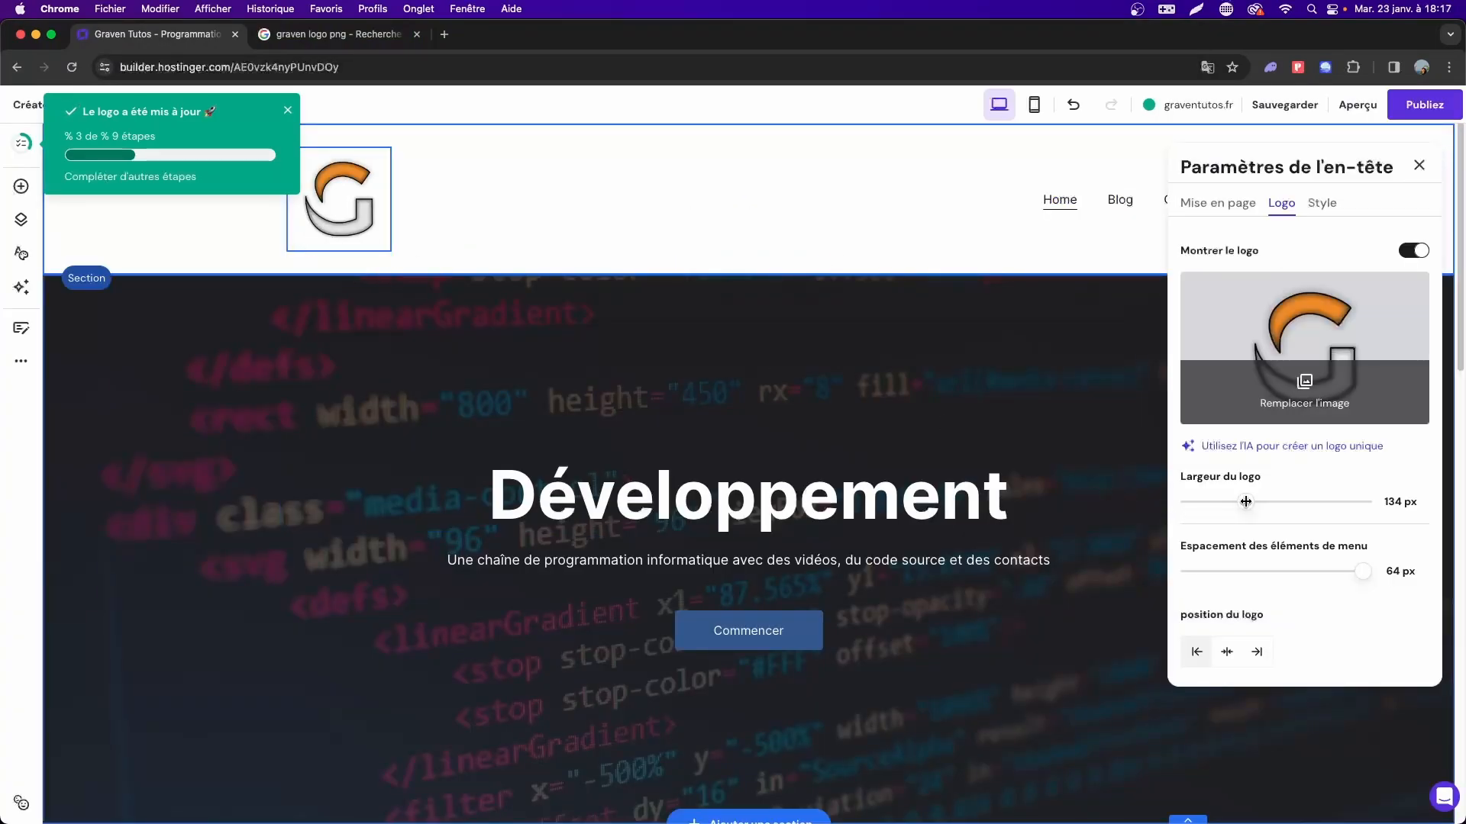
pyautogui.moveTo(1245, 502); pyautogui.dragTo(1219, 500)
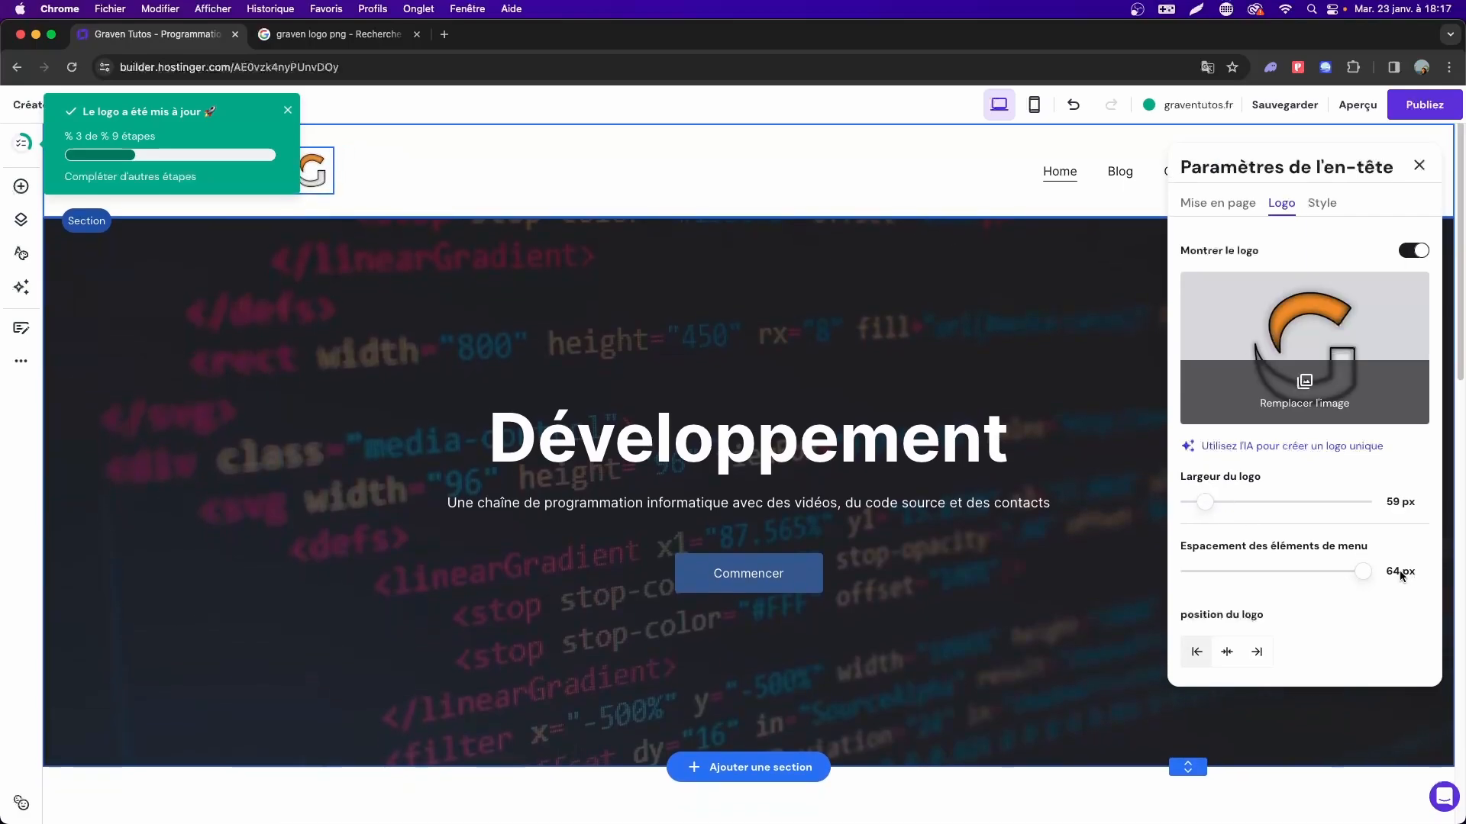
pyautogui.click(888, 312)
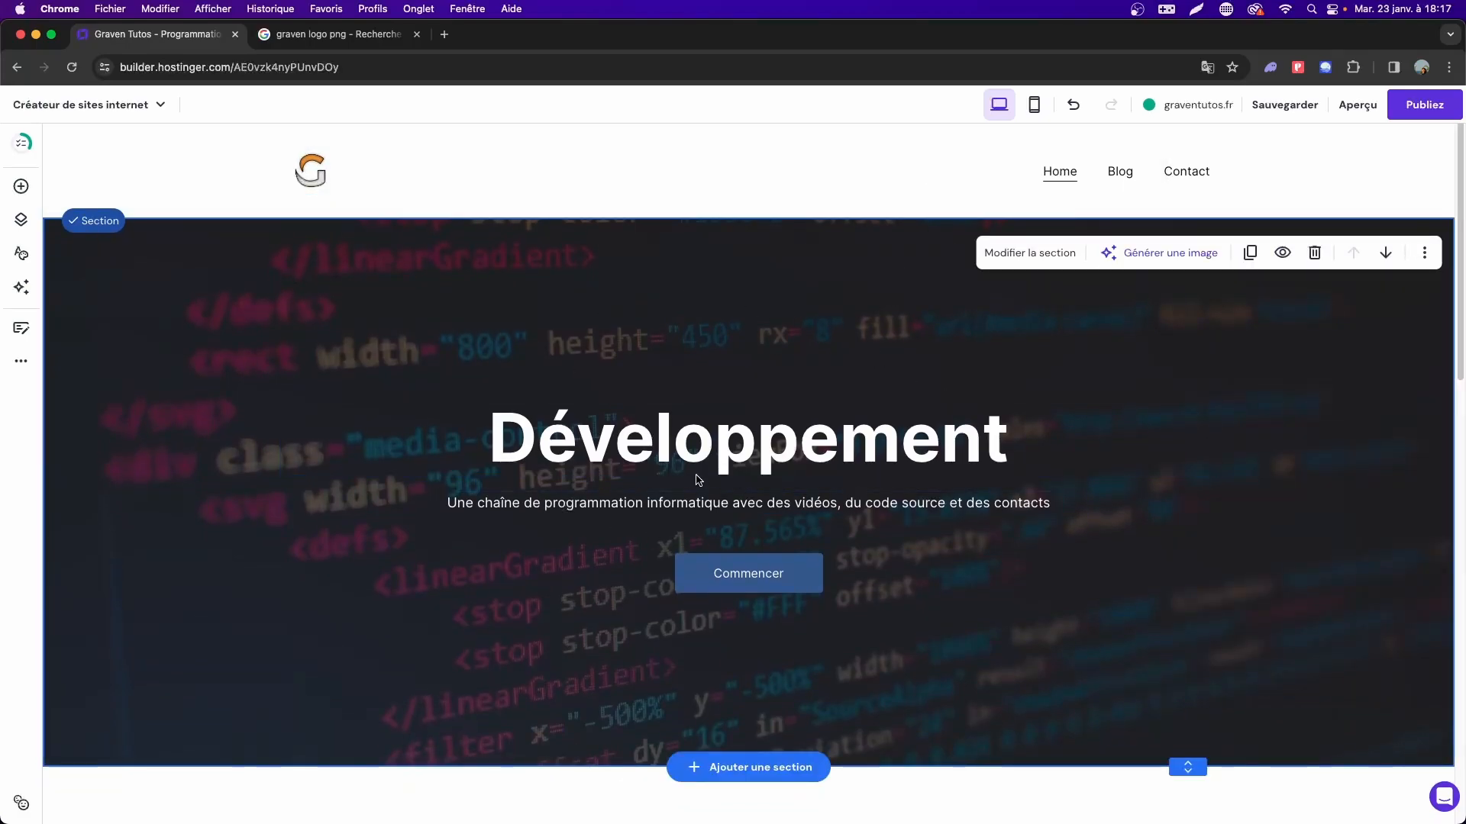
# Replace the hero section's title with "Graven Dev".
pyautogui.click(520, 440)
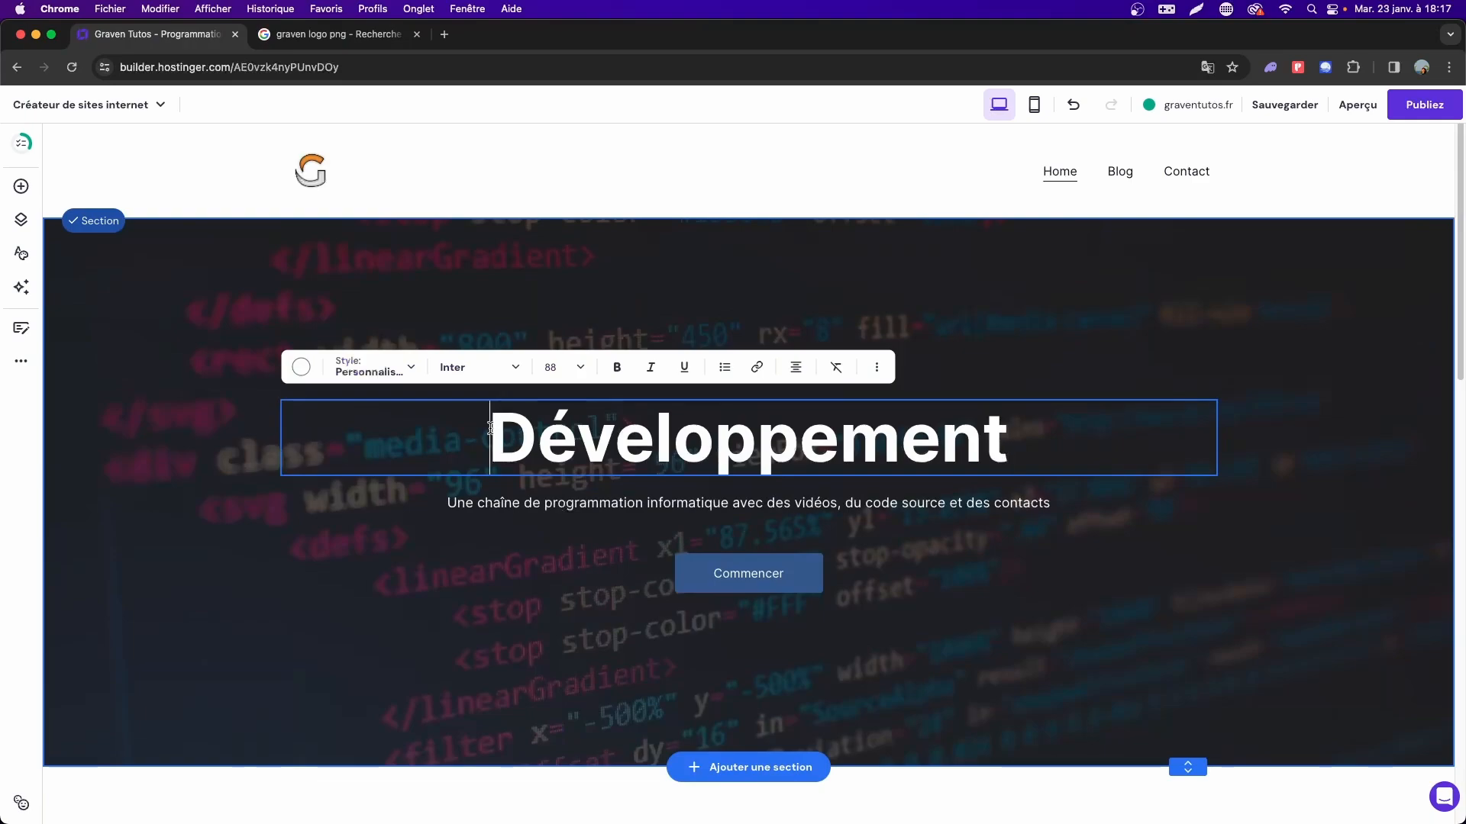
pyautogui.doubleClick(533, 421)
pyautogui.write('Graven ')
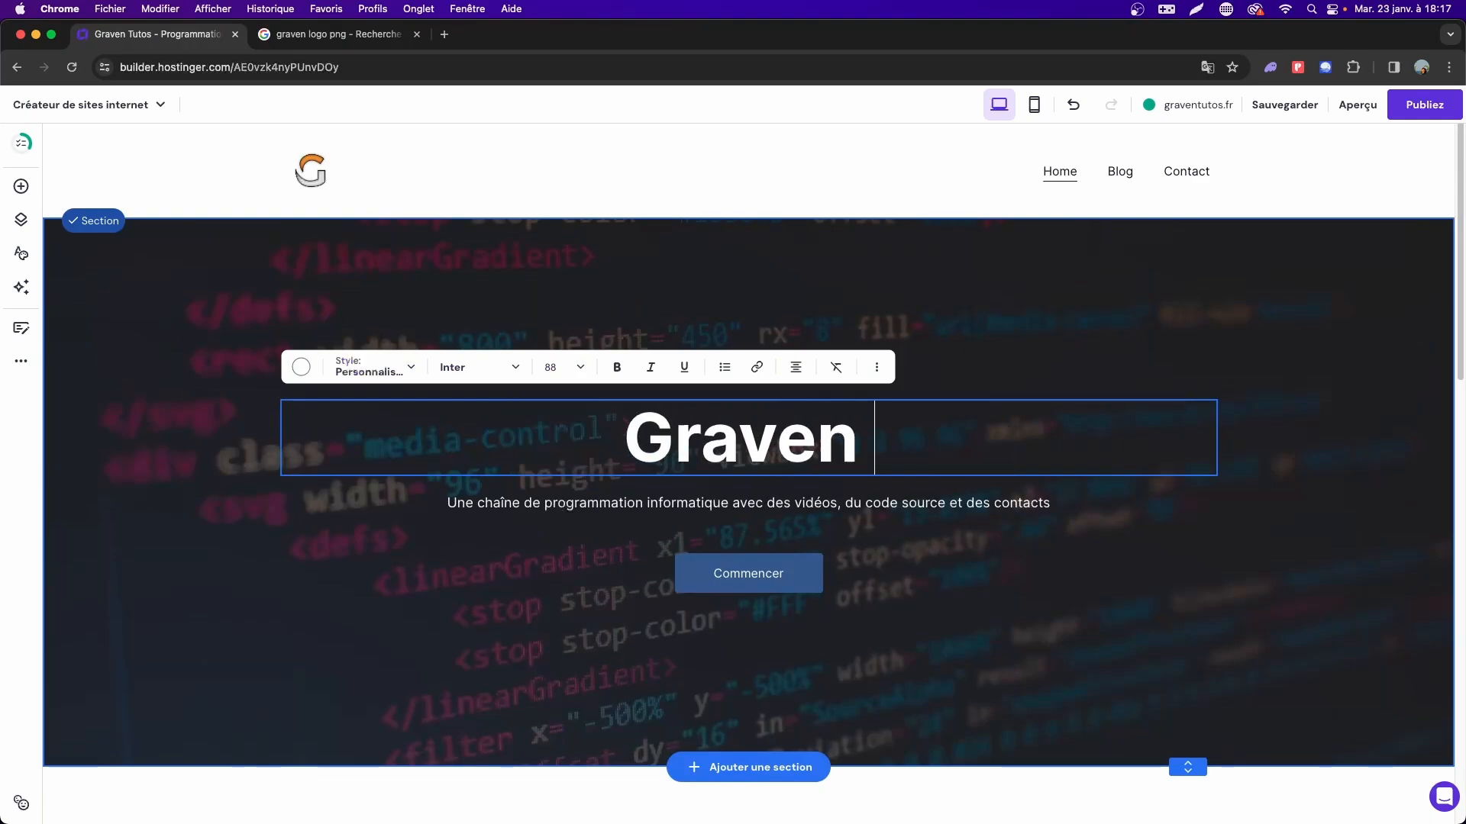
pyautogui.write('Dev')
pyautogui.press('Escape')
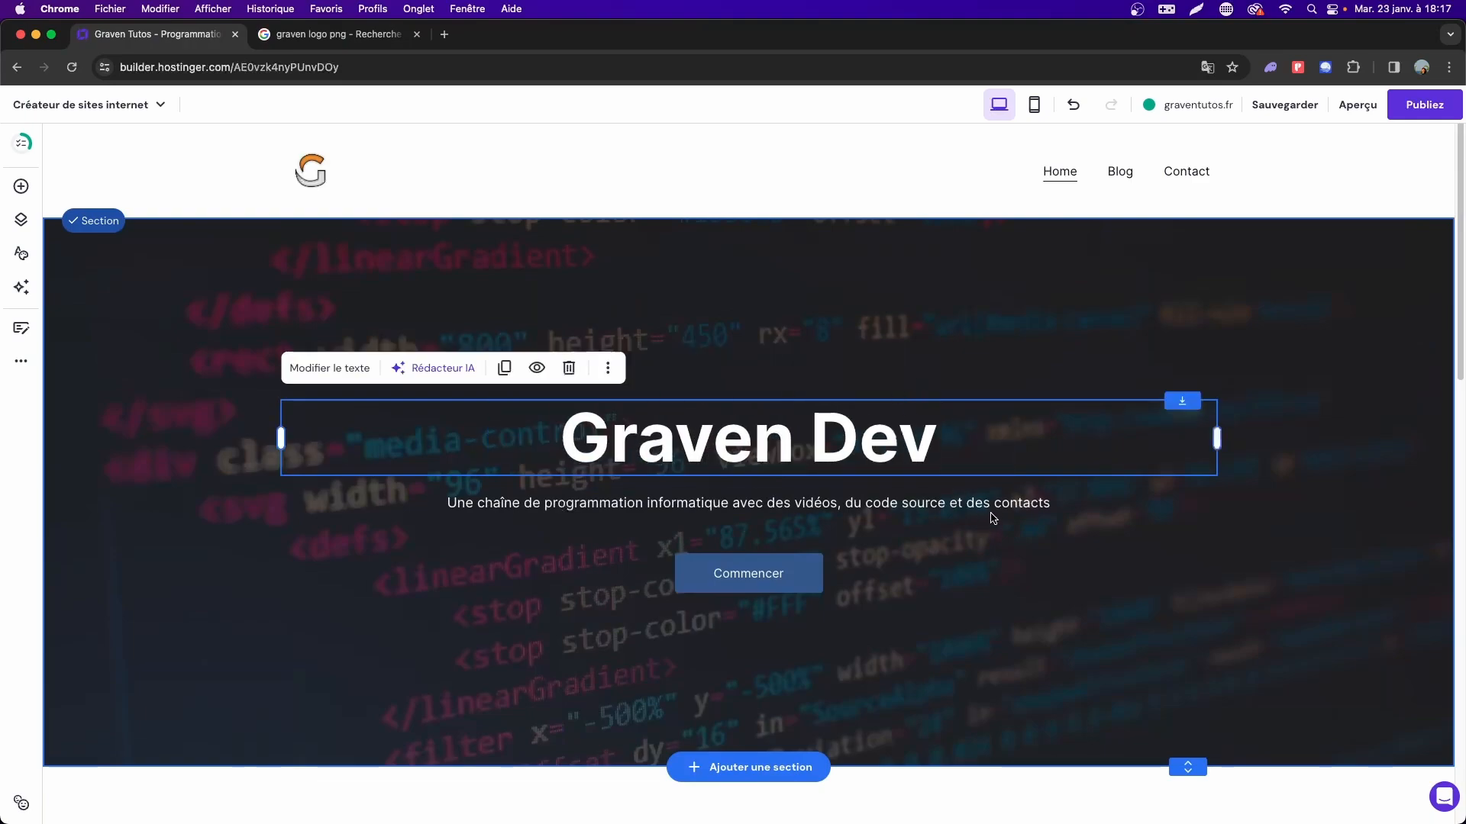
pyautogui.click(823, 533)
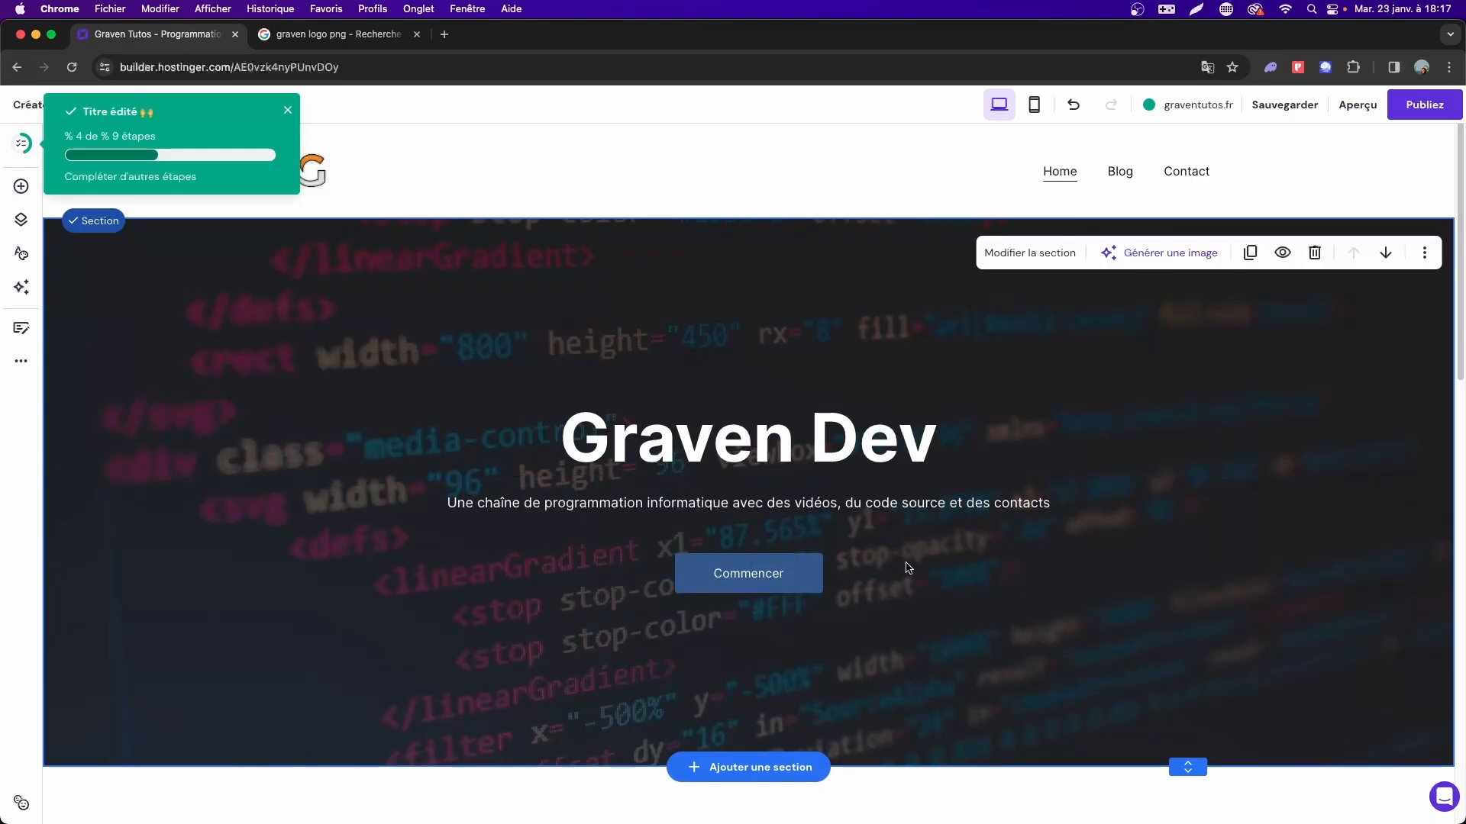
# Examine the home page in the editor, from the hero's Commencer button through the article cards to the footer.
pyautogui.click(747, 582)
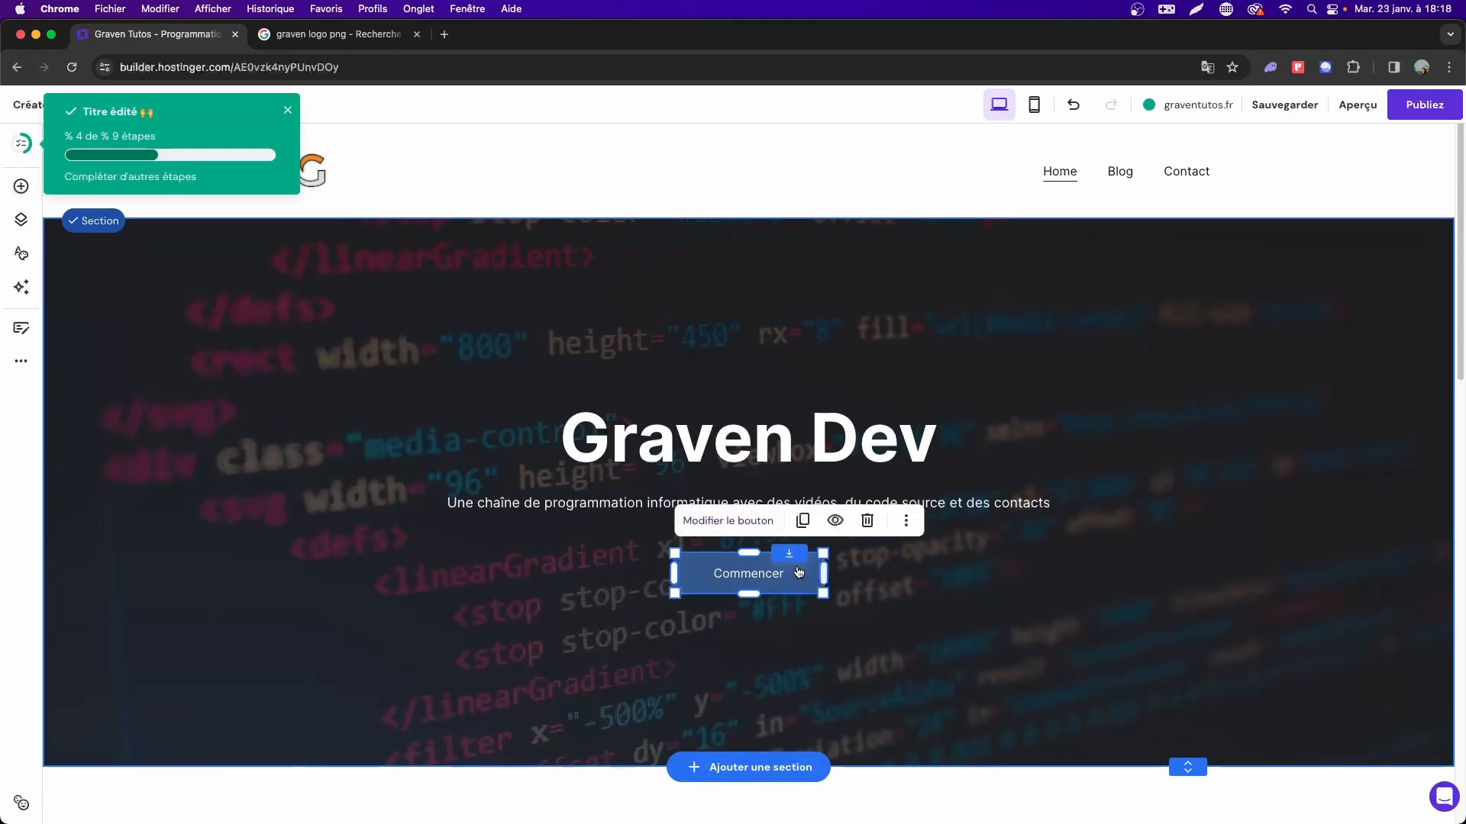
pyautogui.scroll(-3, 845, 574)
pyautogui.scroll(-4, 844, 570)
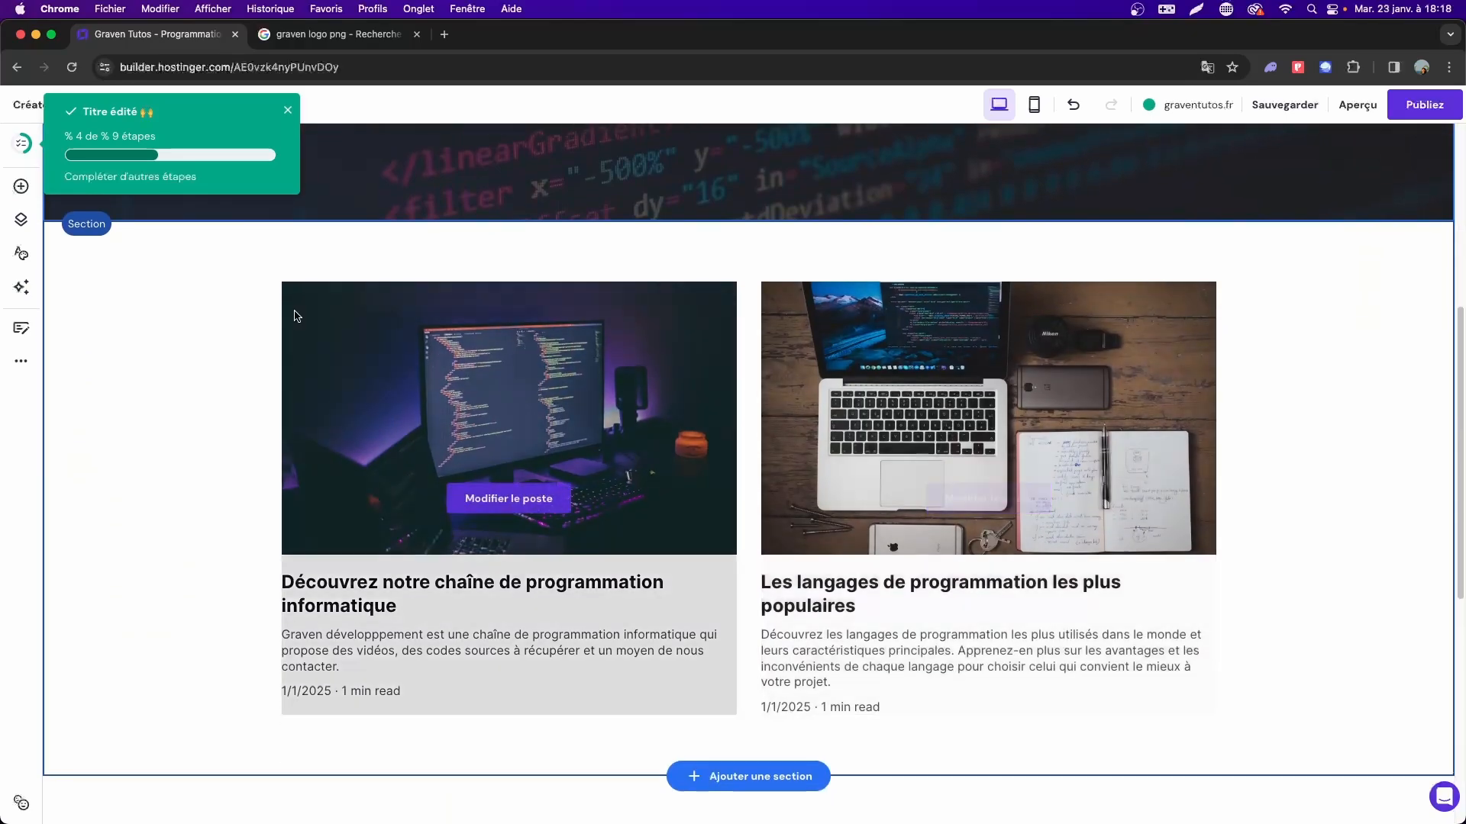
pyautogui.scroll(7, 753, 196)
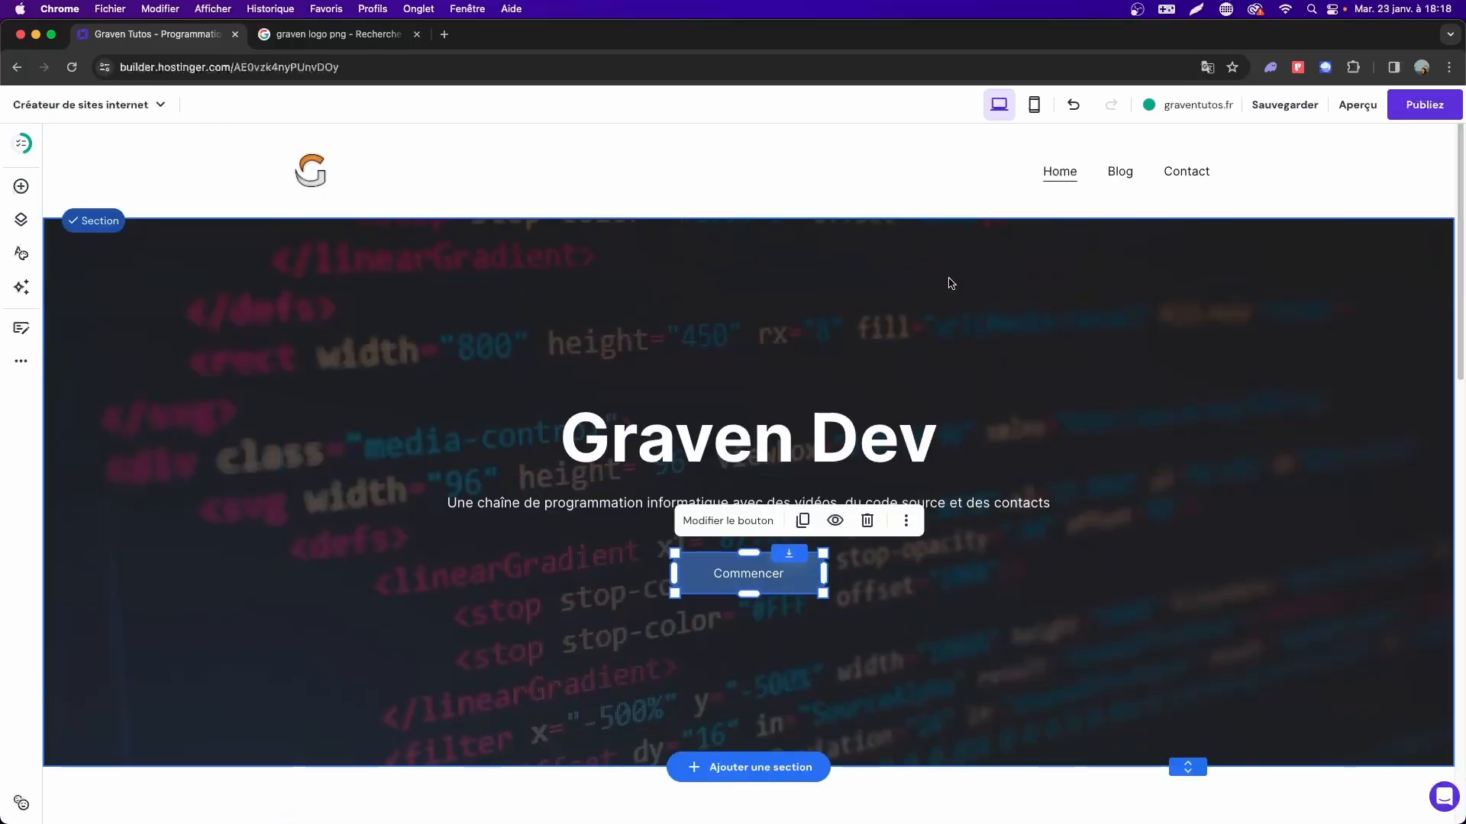
pyautogui.scroll(-4, 947, 305)
pyautogui.scroll(-9, 949, 312)
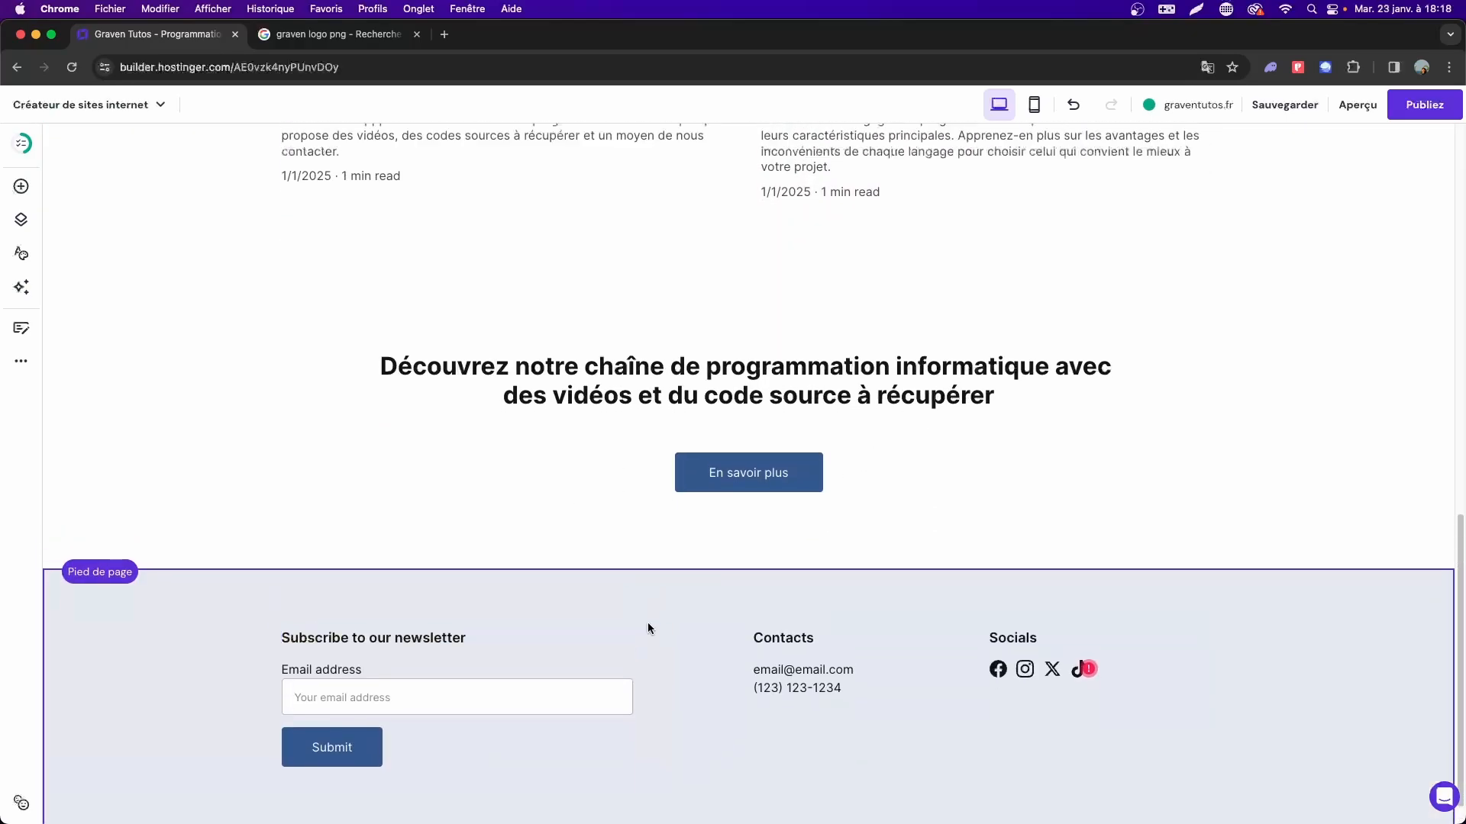
pyautogui.scroll(9, 647, 621)
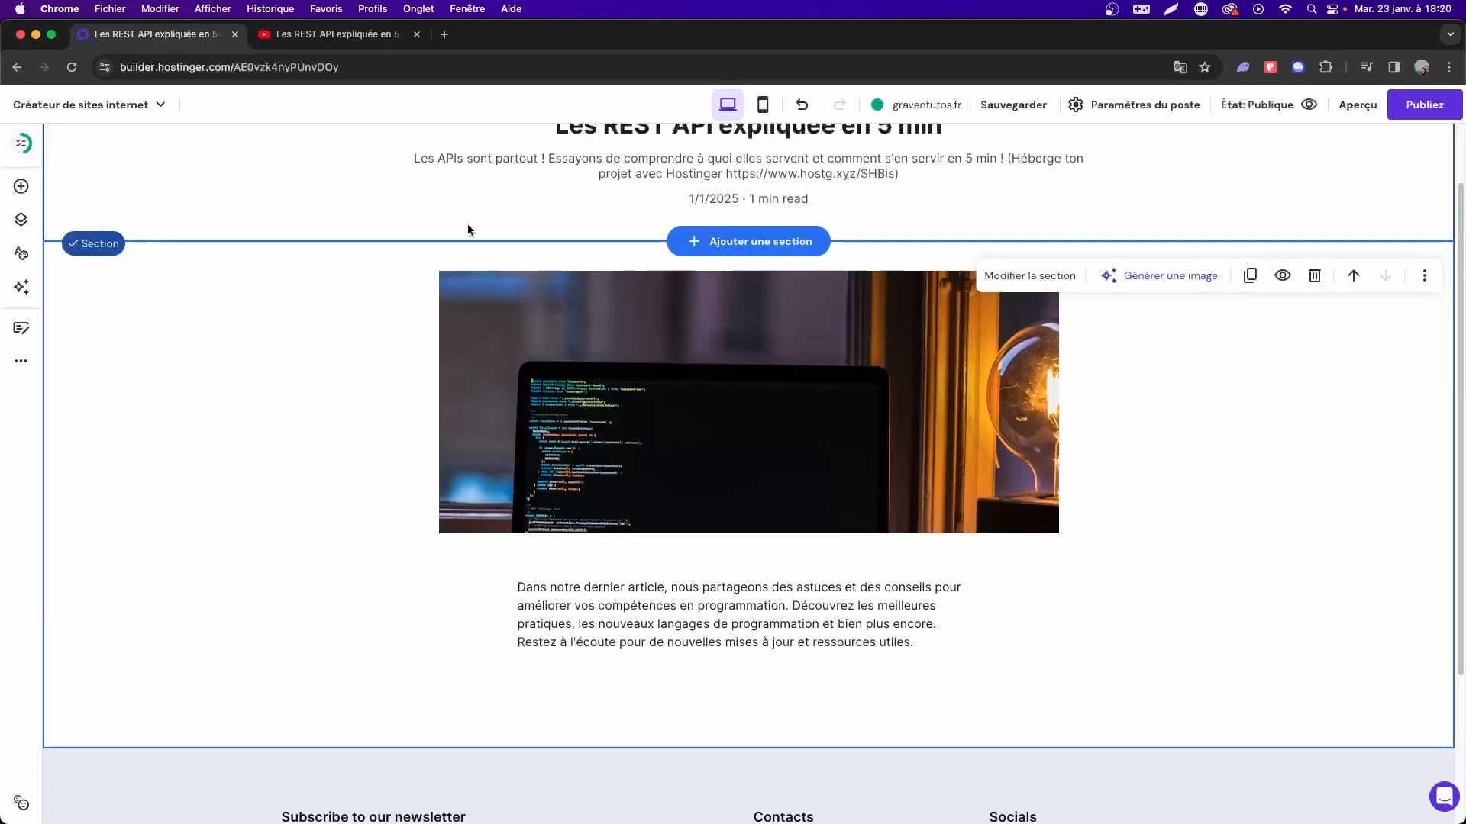
# Extend the content section of the "Les REST API expliquée en 5 min" article downwards to gain space above the footer.
pyautogui.scroll(3, 1018, 580)
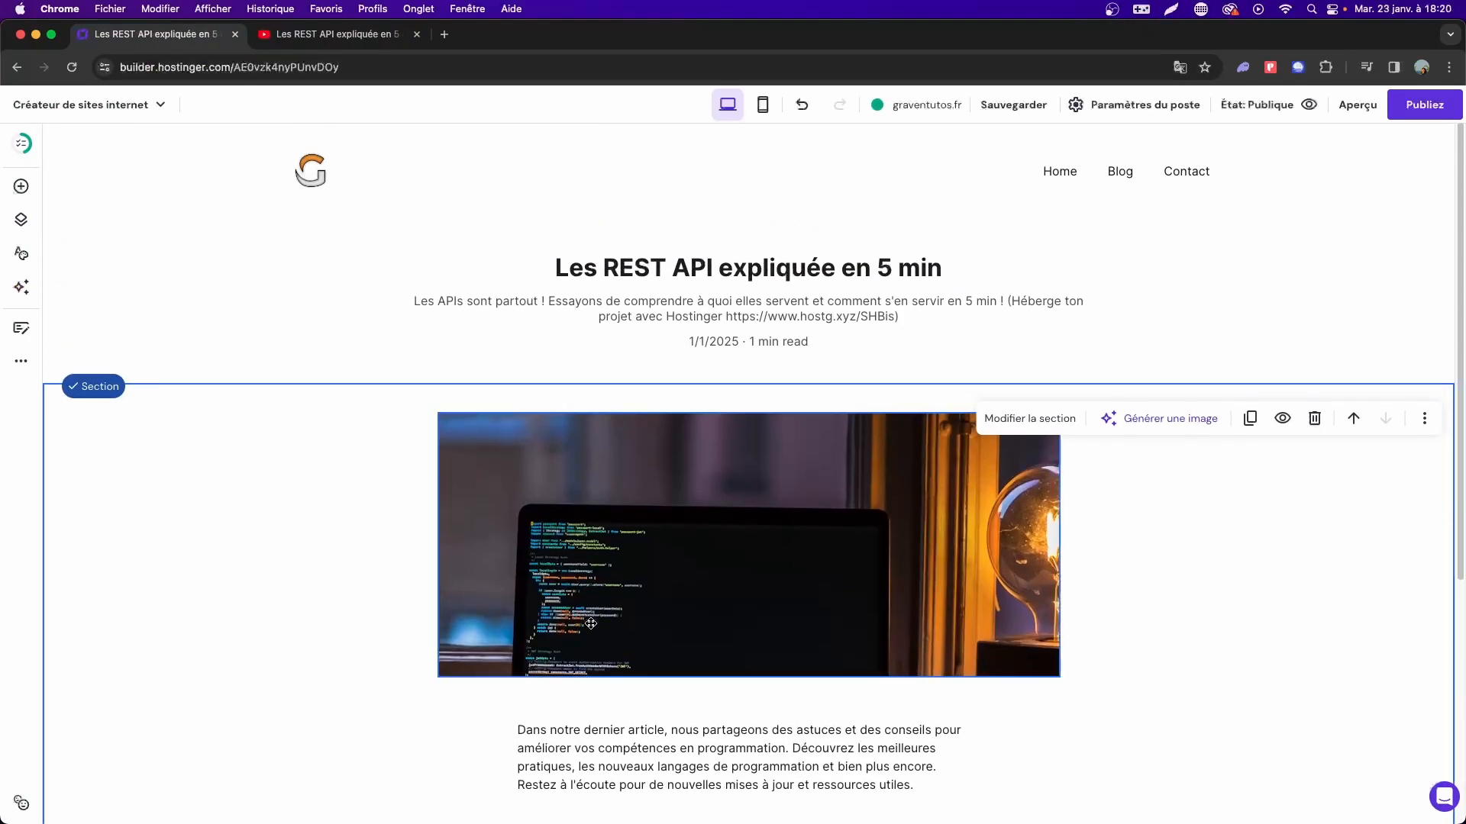
pyautogui.scroll(-4, 845, 460)
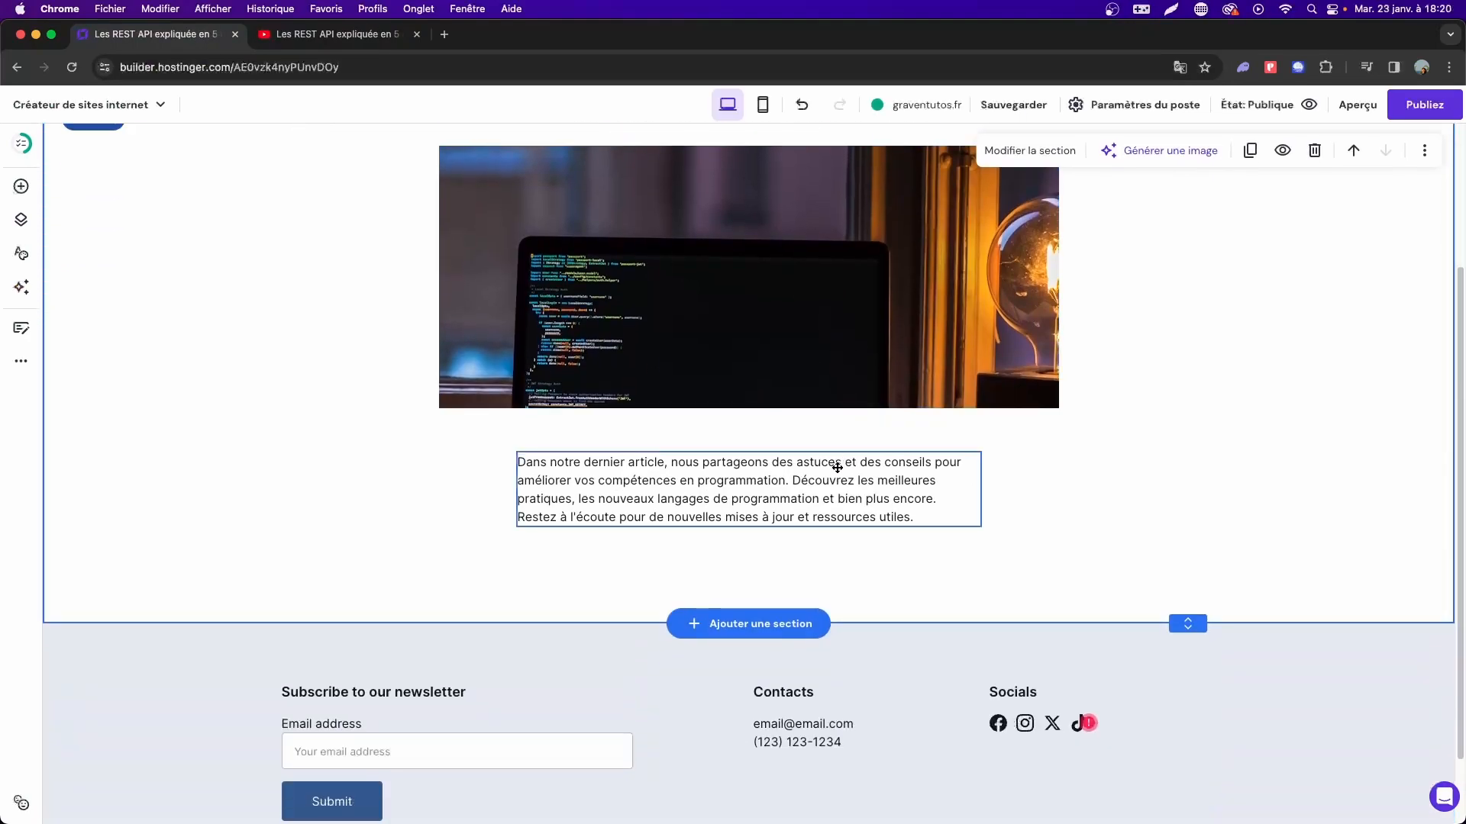
pyautogui.moveTo(1187, 623); pyautogui.dragTo(1184, 764)
# Delete the laptop image above the article's text.
pyautogui.click(883, 334)
pyautogui.scroll(2, 882, 343)
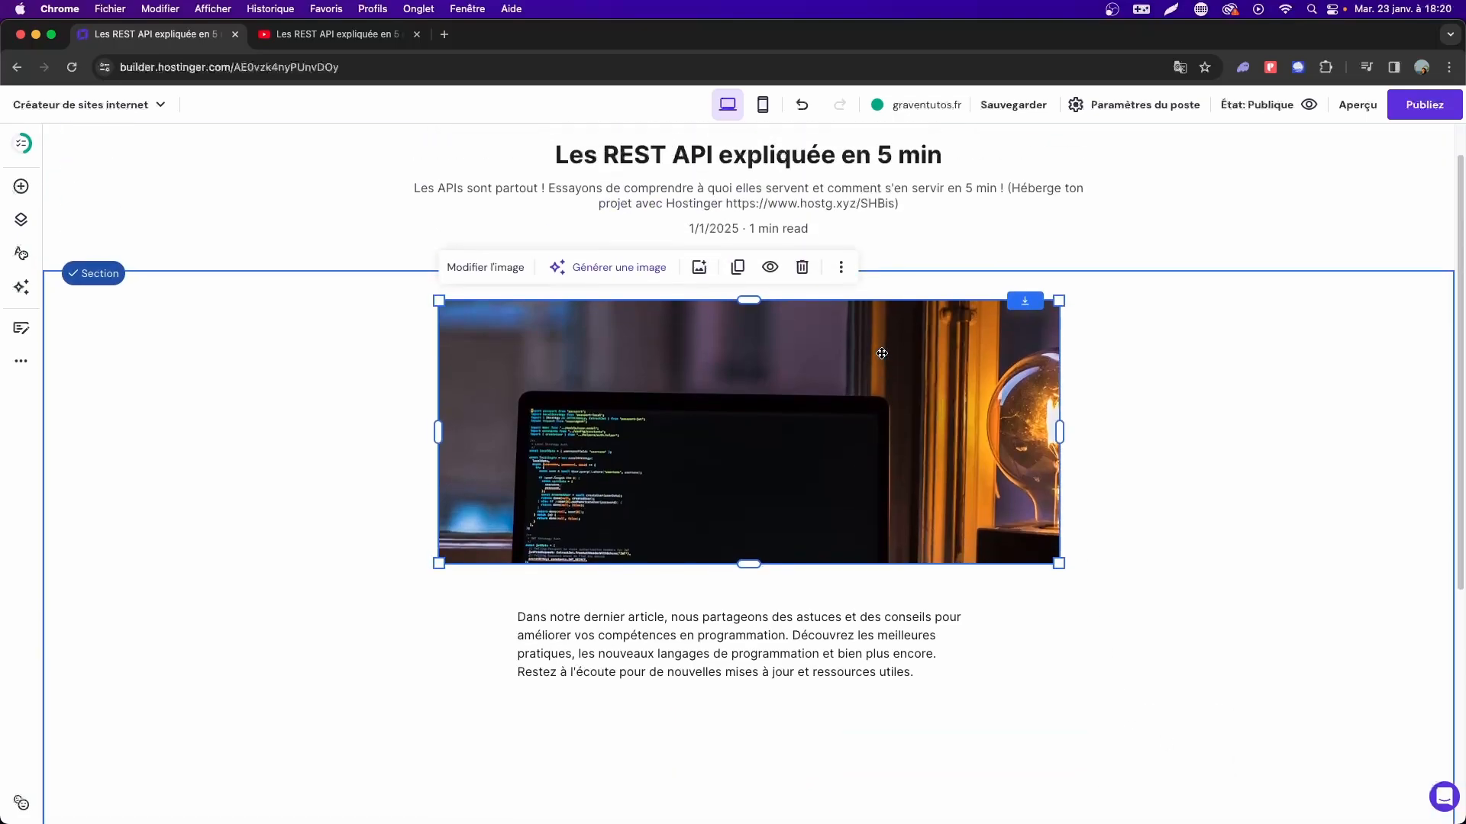
pyautogui.press('Delete')
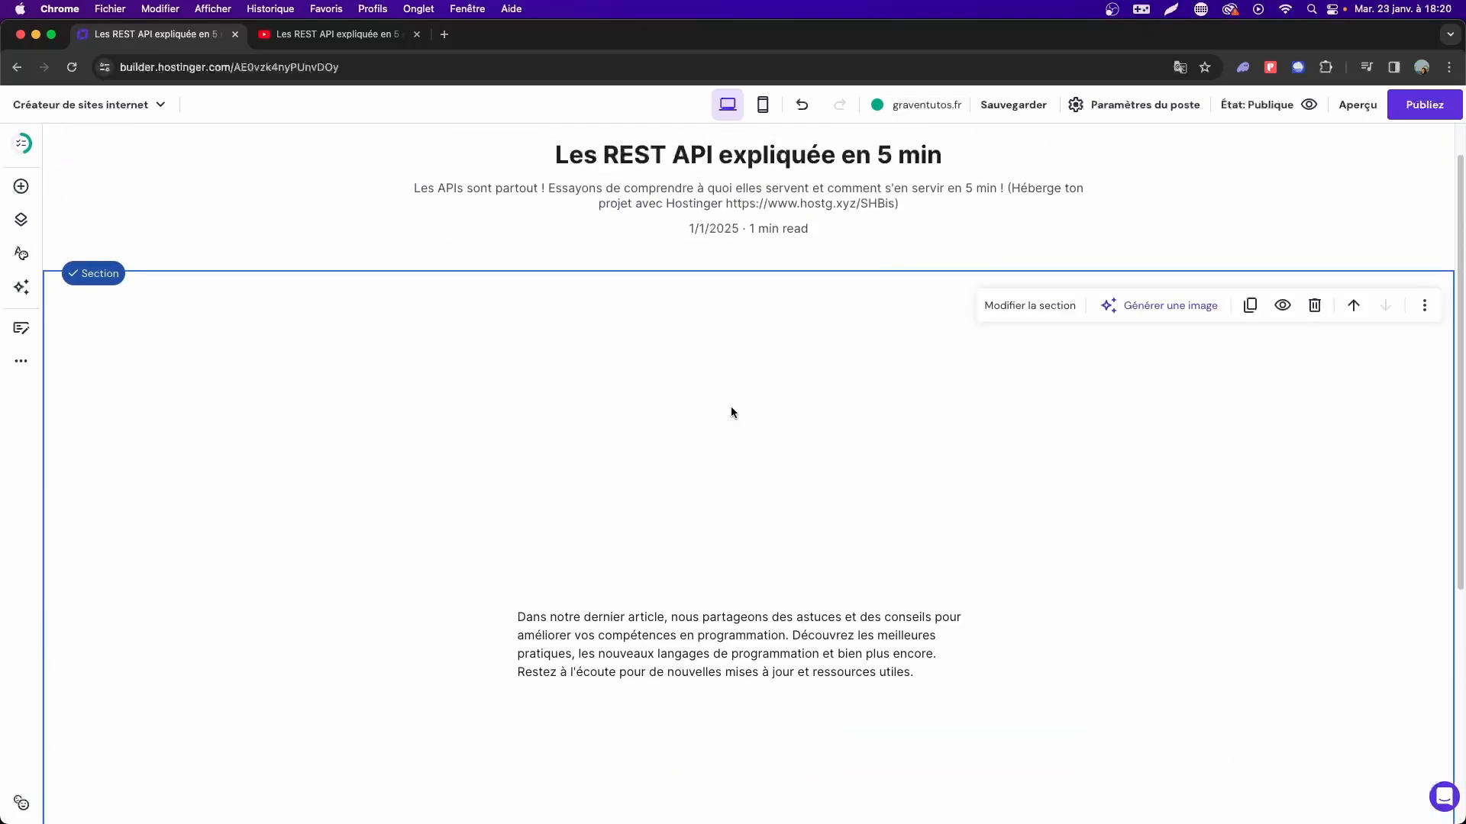
# Add a video element in the empty space above the article's text and enlarge it to roughly the text's width.
pyautogui.click(22, 185)
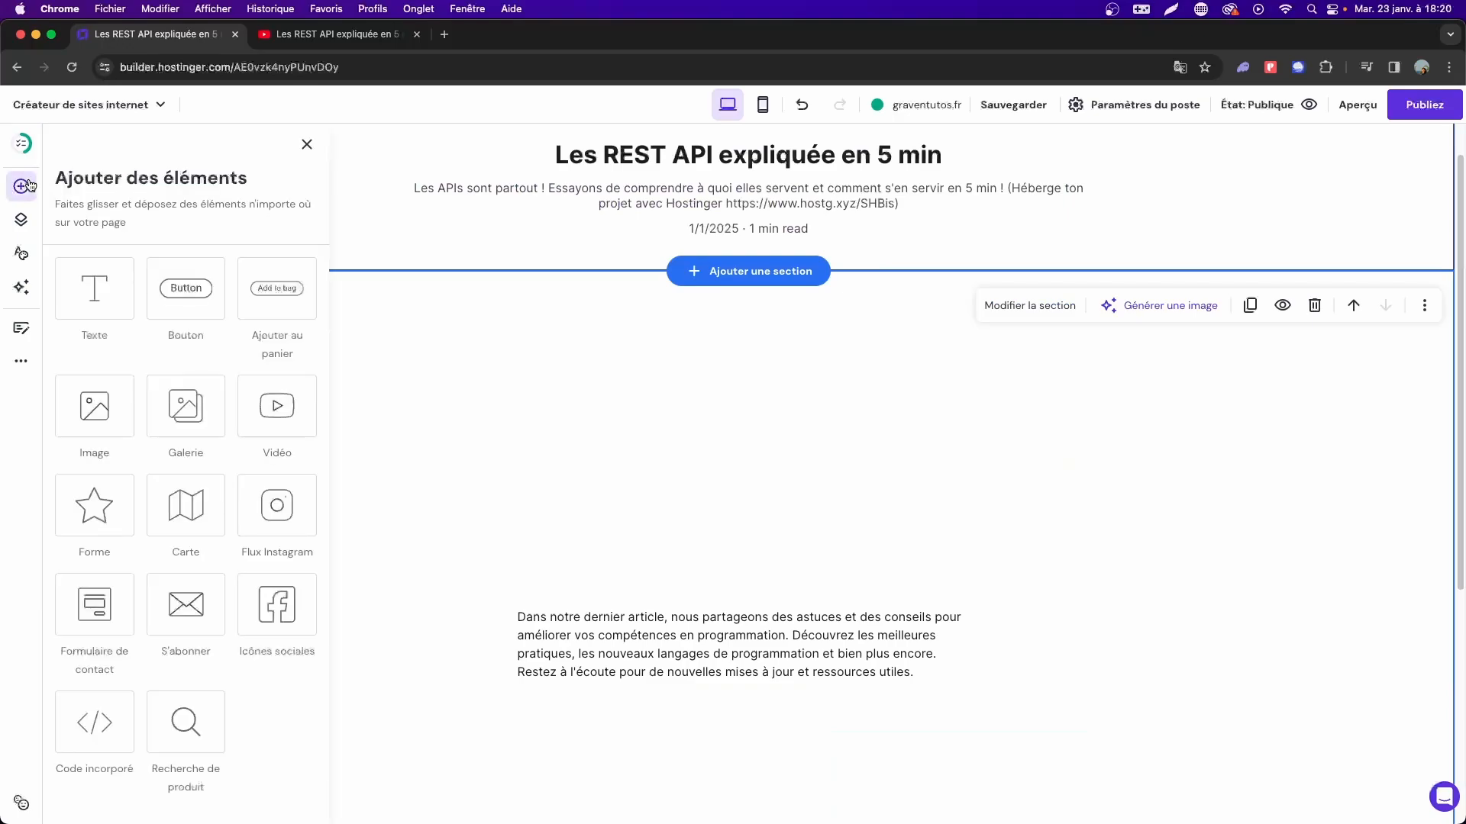
pyautogui.click(303, 408)
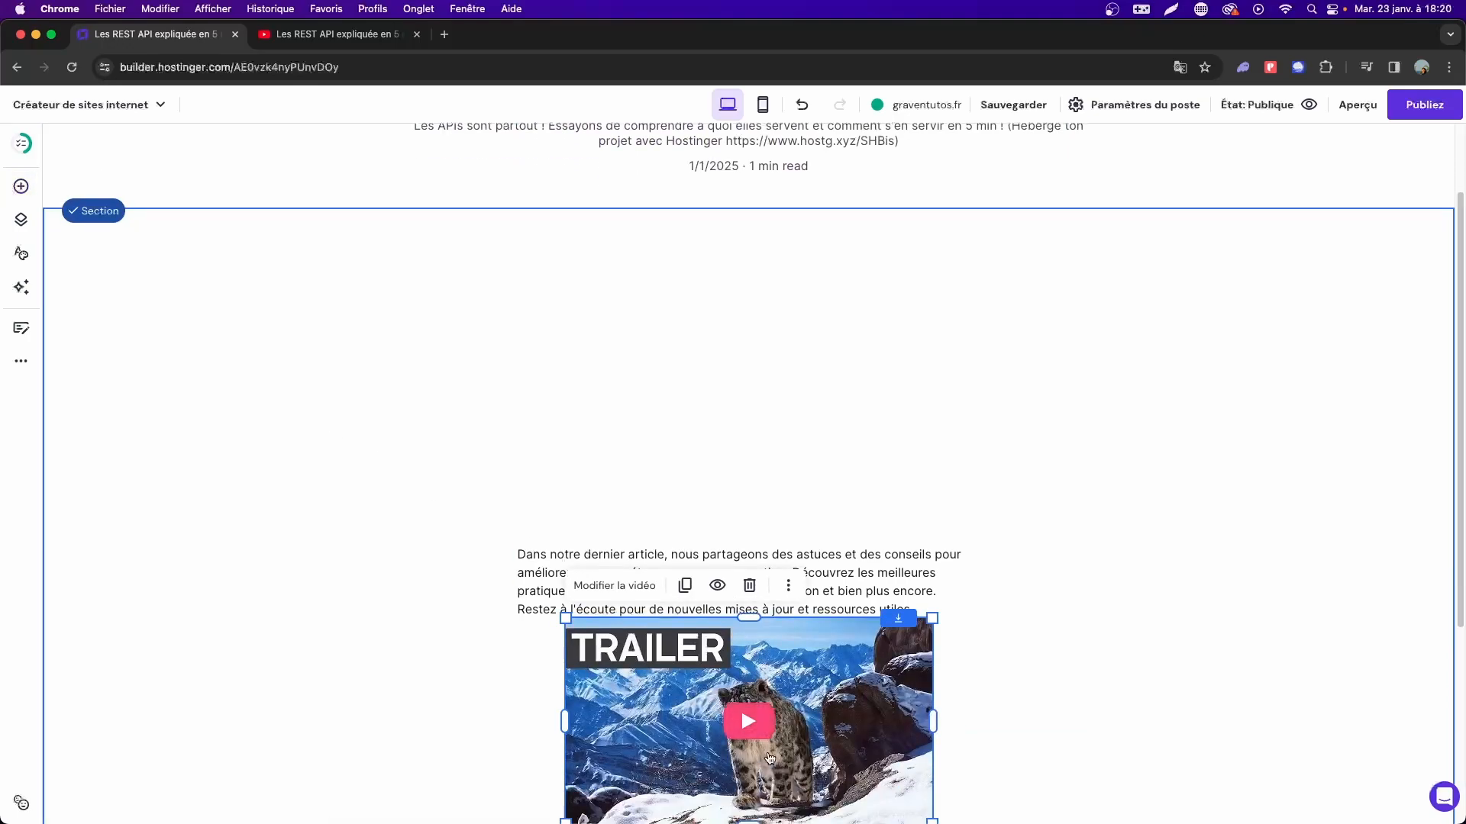
pyautogui.moveTo(752, 718); pyautogui.dragTo(690, 377)
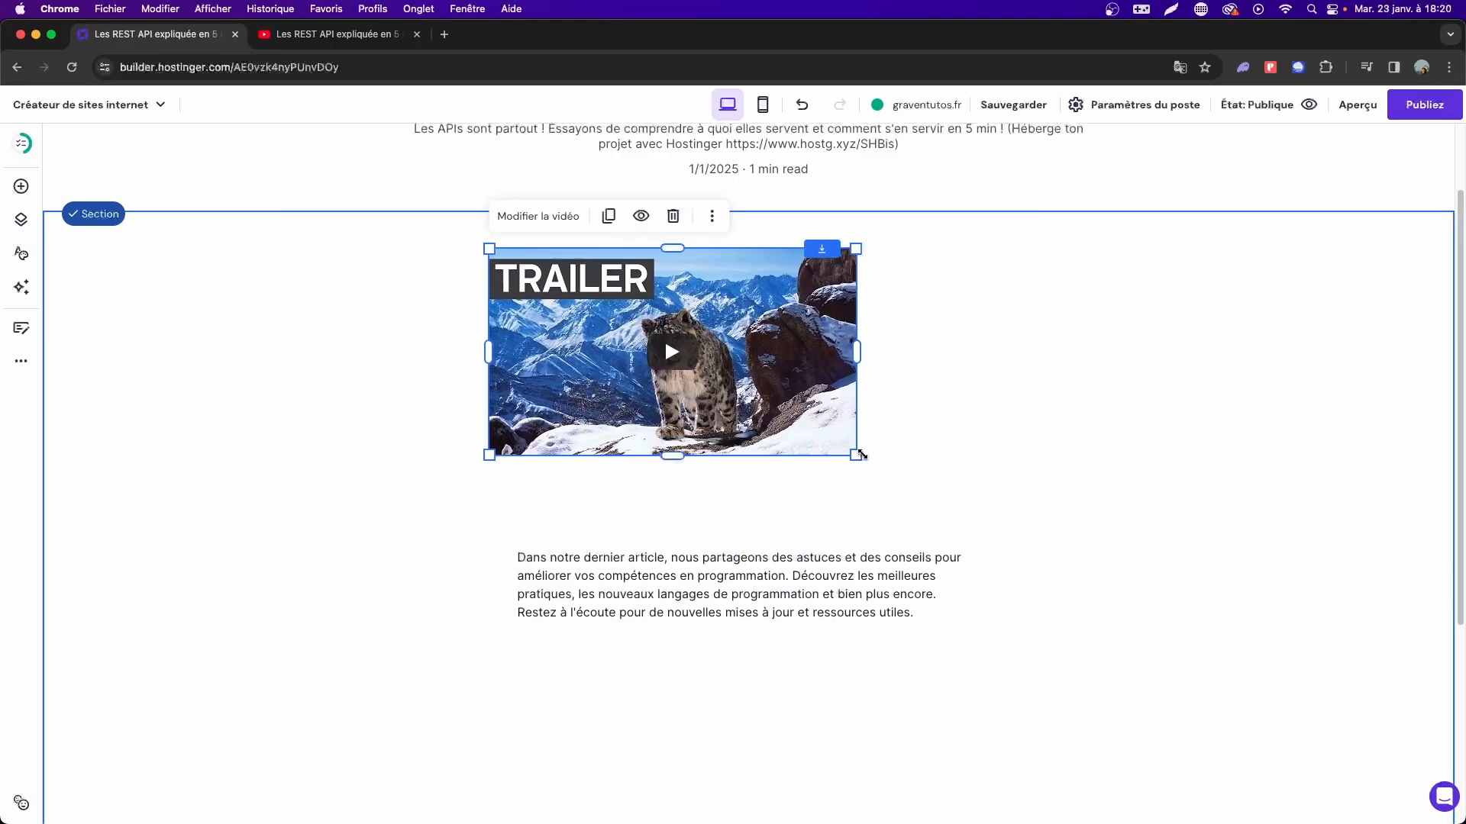
pyautogui.moveTo(862, 456); pyautogui.dragTo(904, 449)
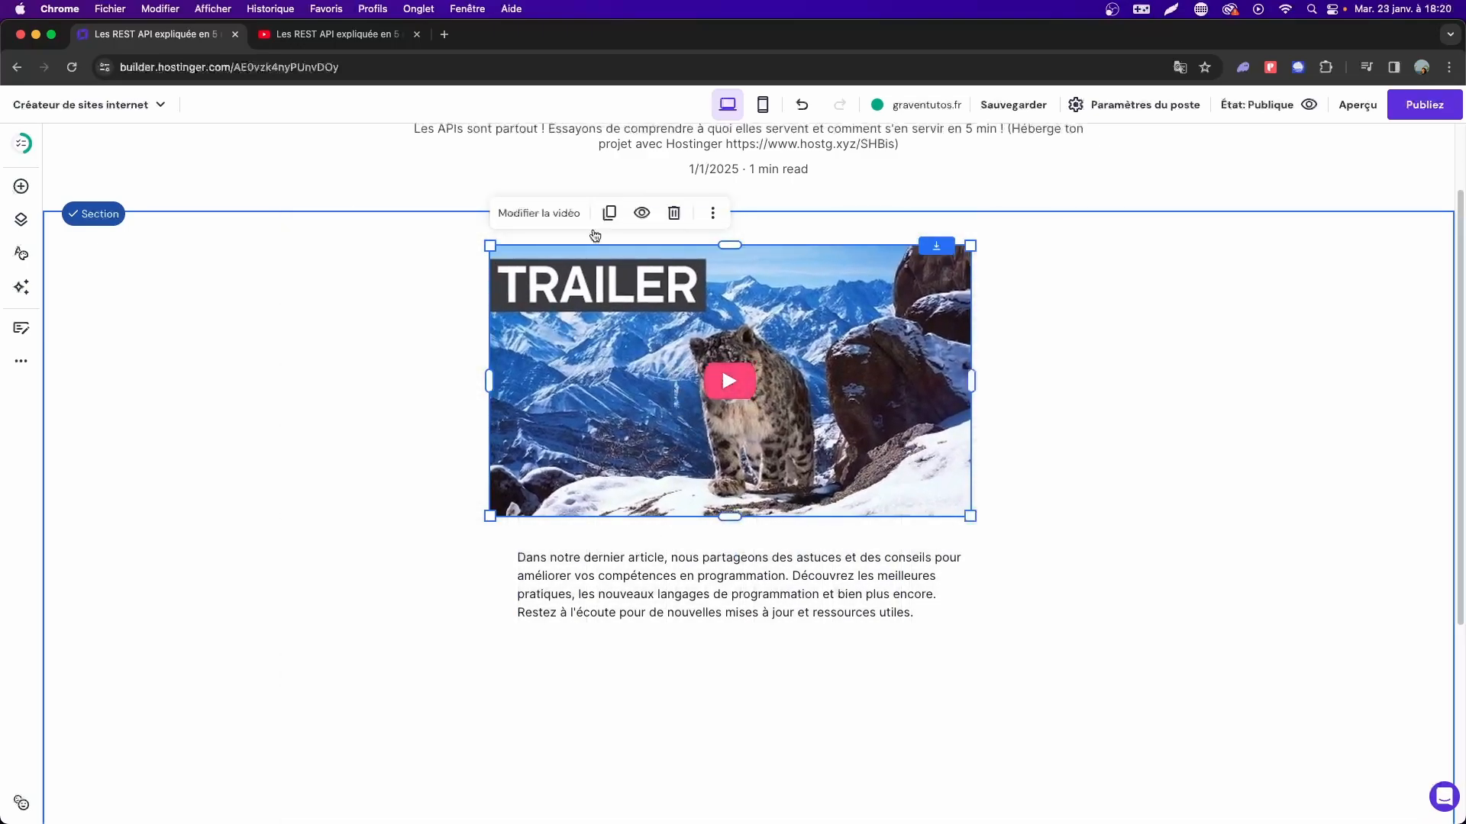
# Point the article's video at the REST API tutorial by replacing the video ID in its YouTube embed link with VGquimhWT8o.
pyautogui.click(534, 218)
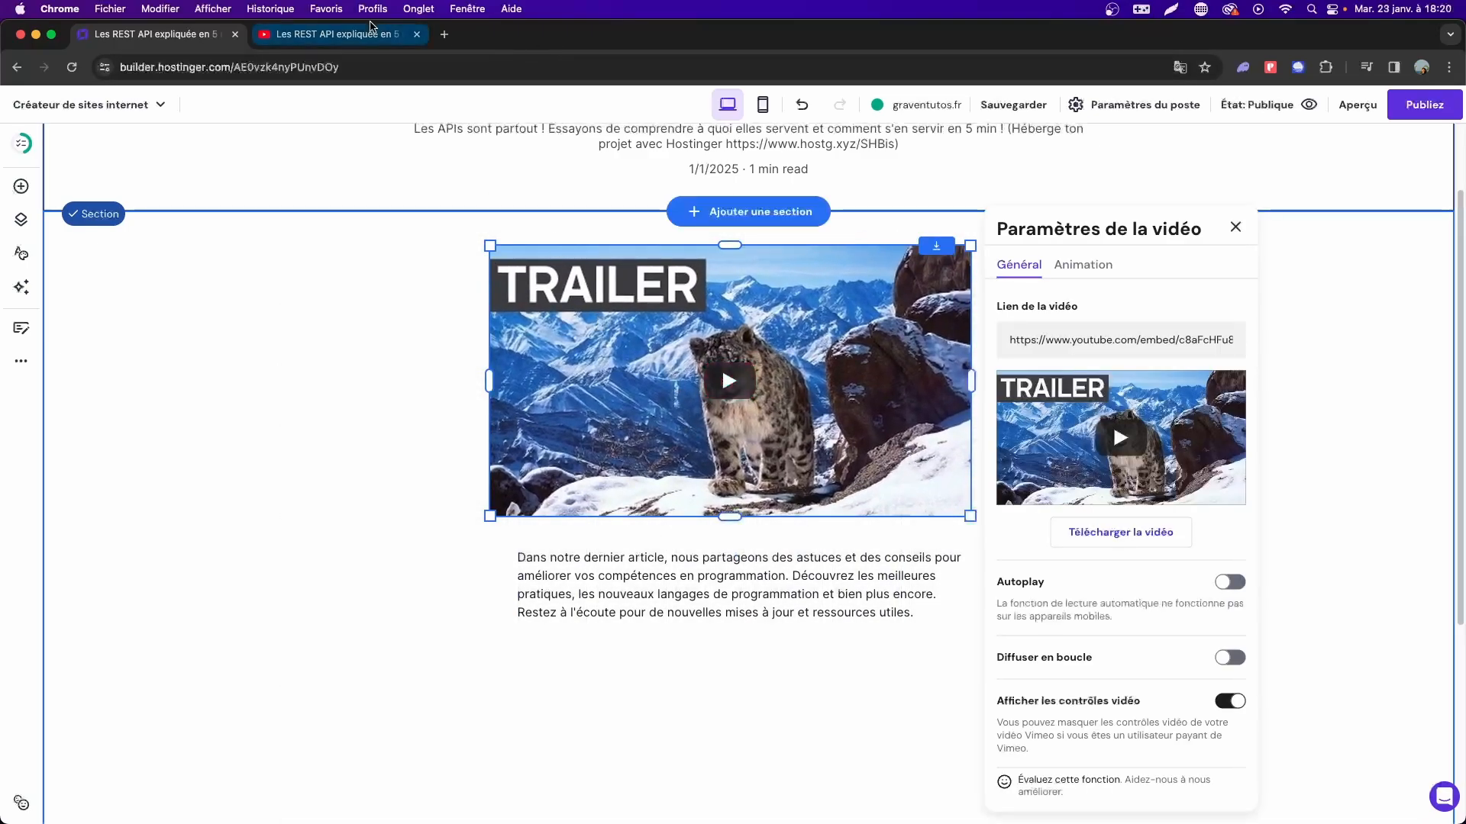
pyautogui.click(333, 33)
pyautogui.click(258, 67)
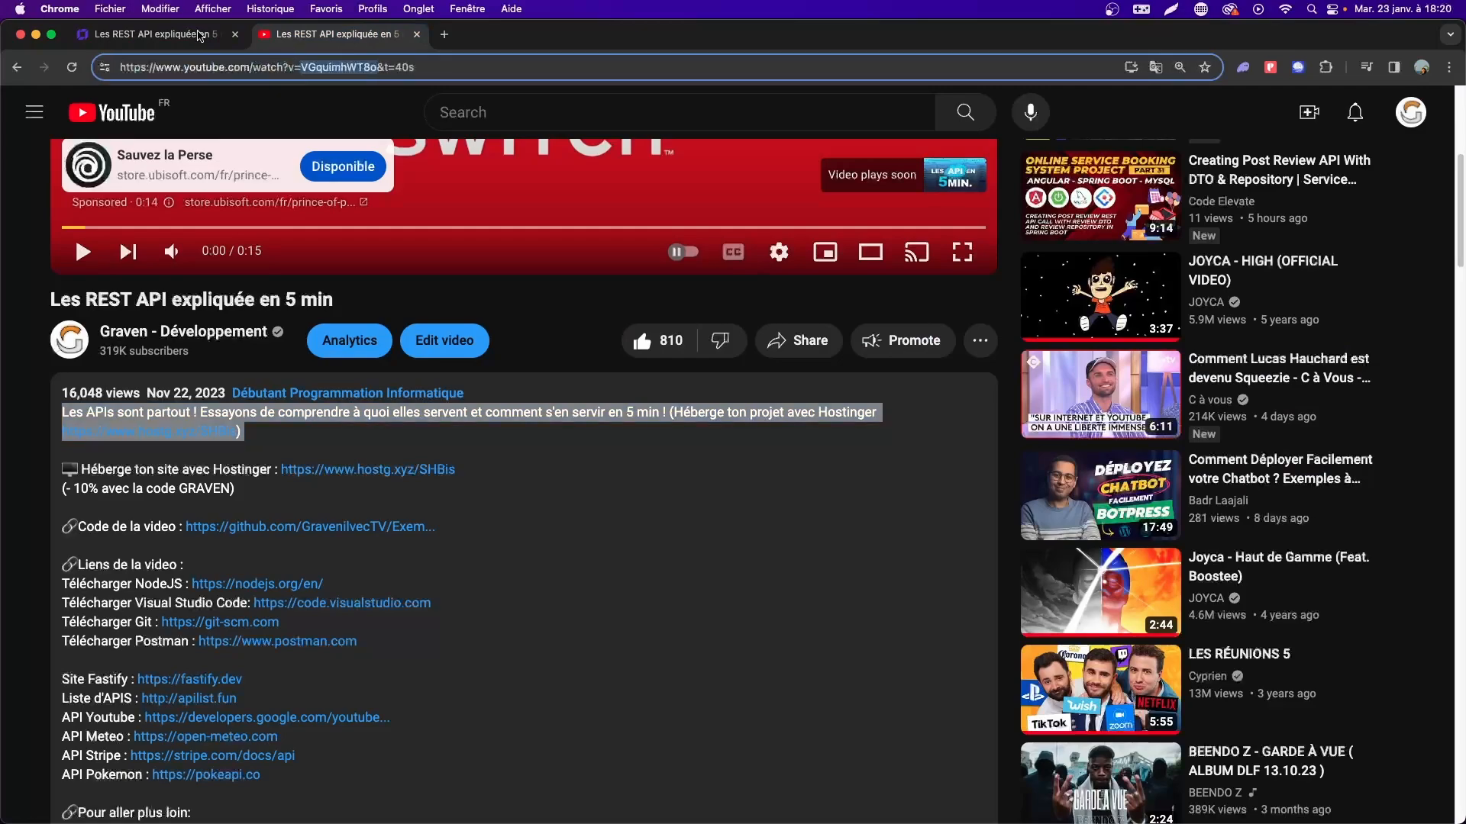
pyautogui.click(200, 35)
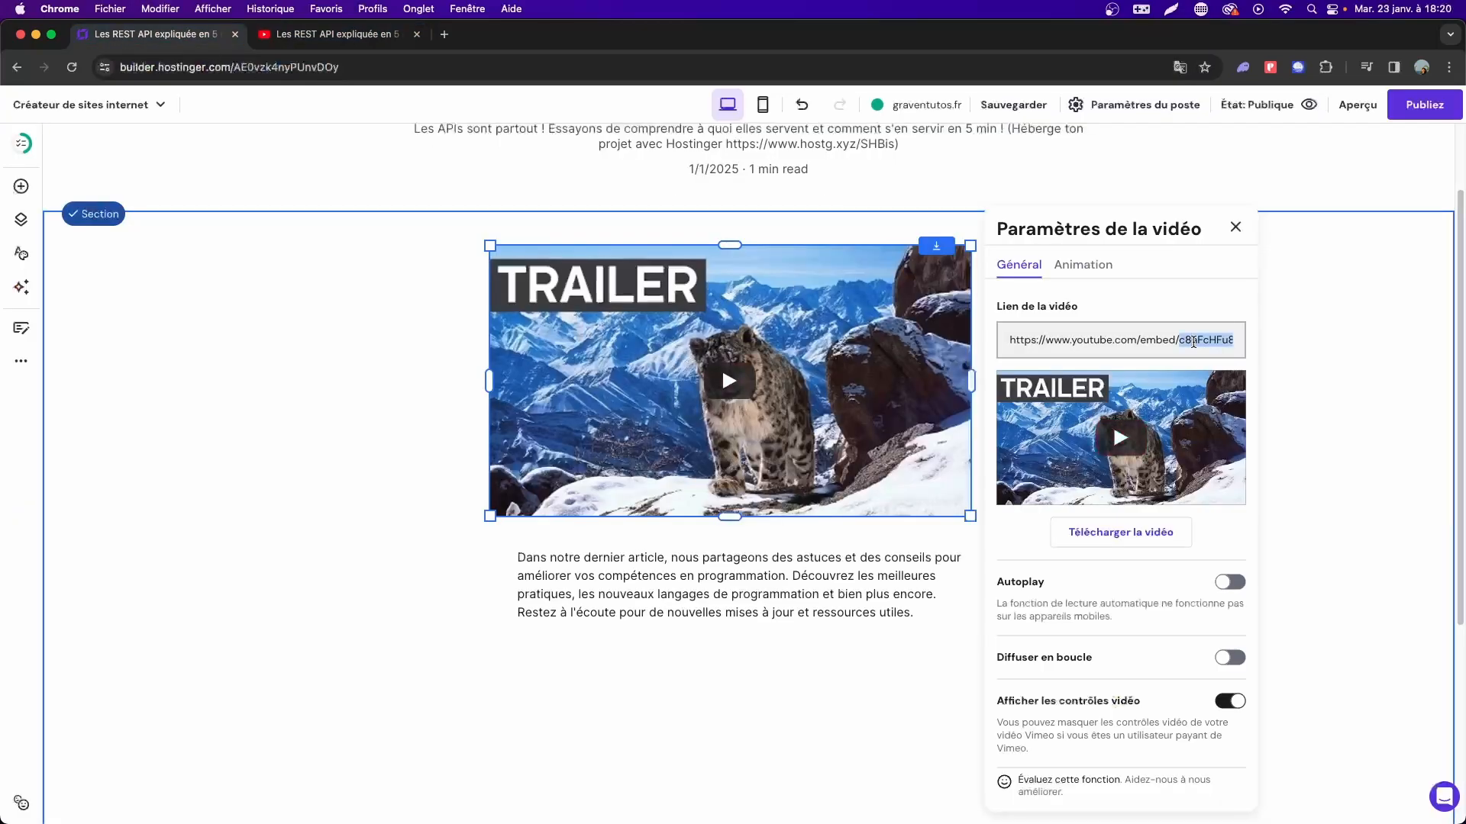
pyautogui.write('VGquimhWT8c')
pyautogui.click(1302, 366)
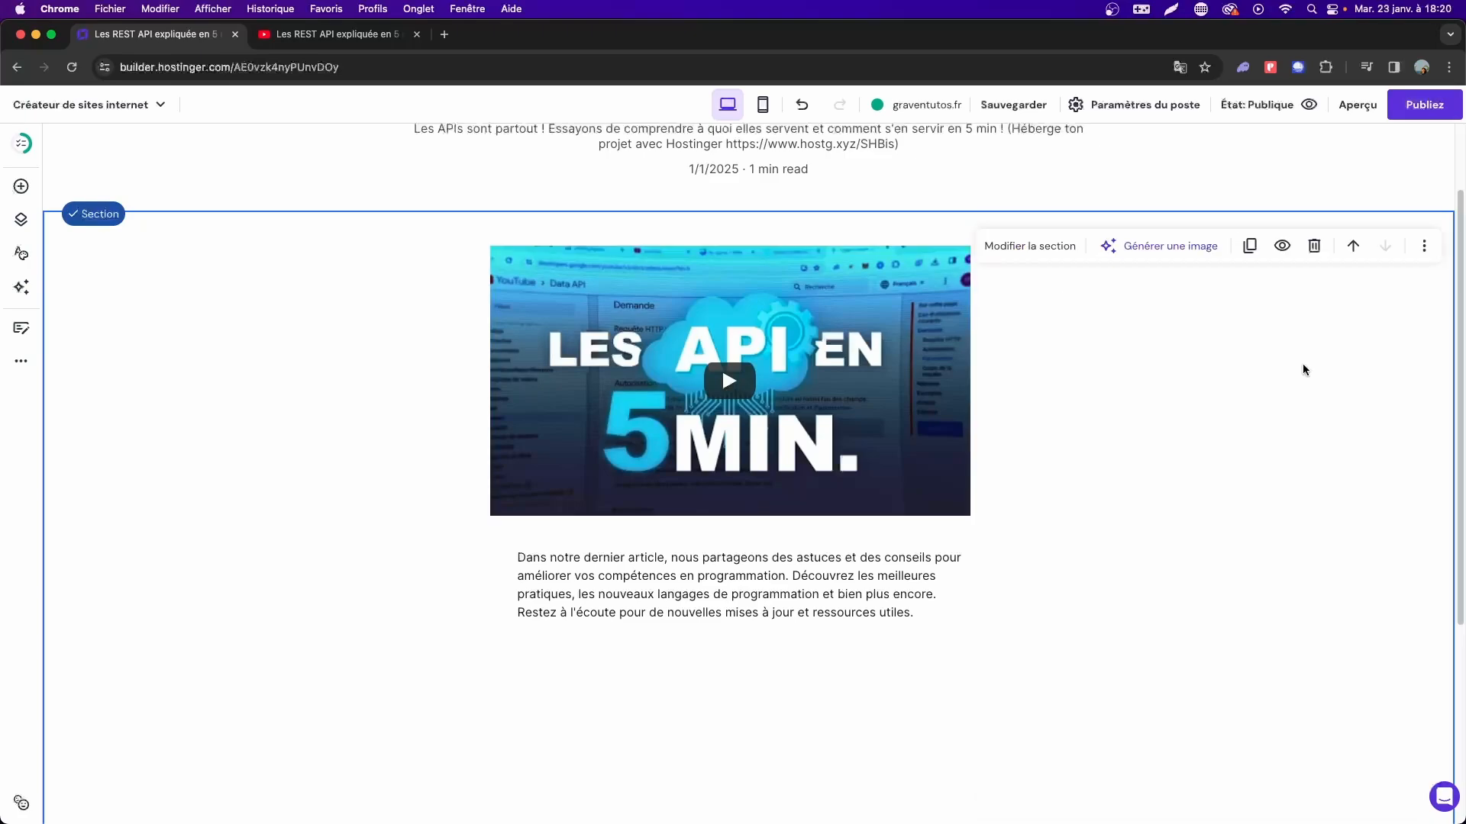
# Enlarge the embedded video beyond the width of the text and centre it above the paragraph.
pyautogui.scroll(2, 1033, 435)
pyautogui.click(899, 586)
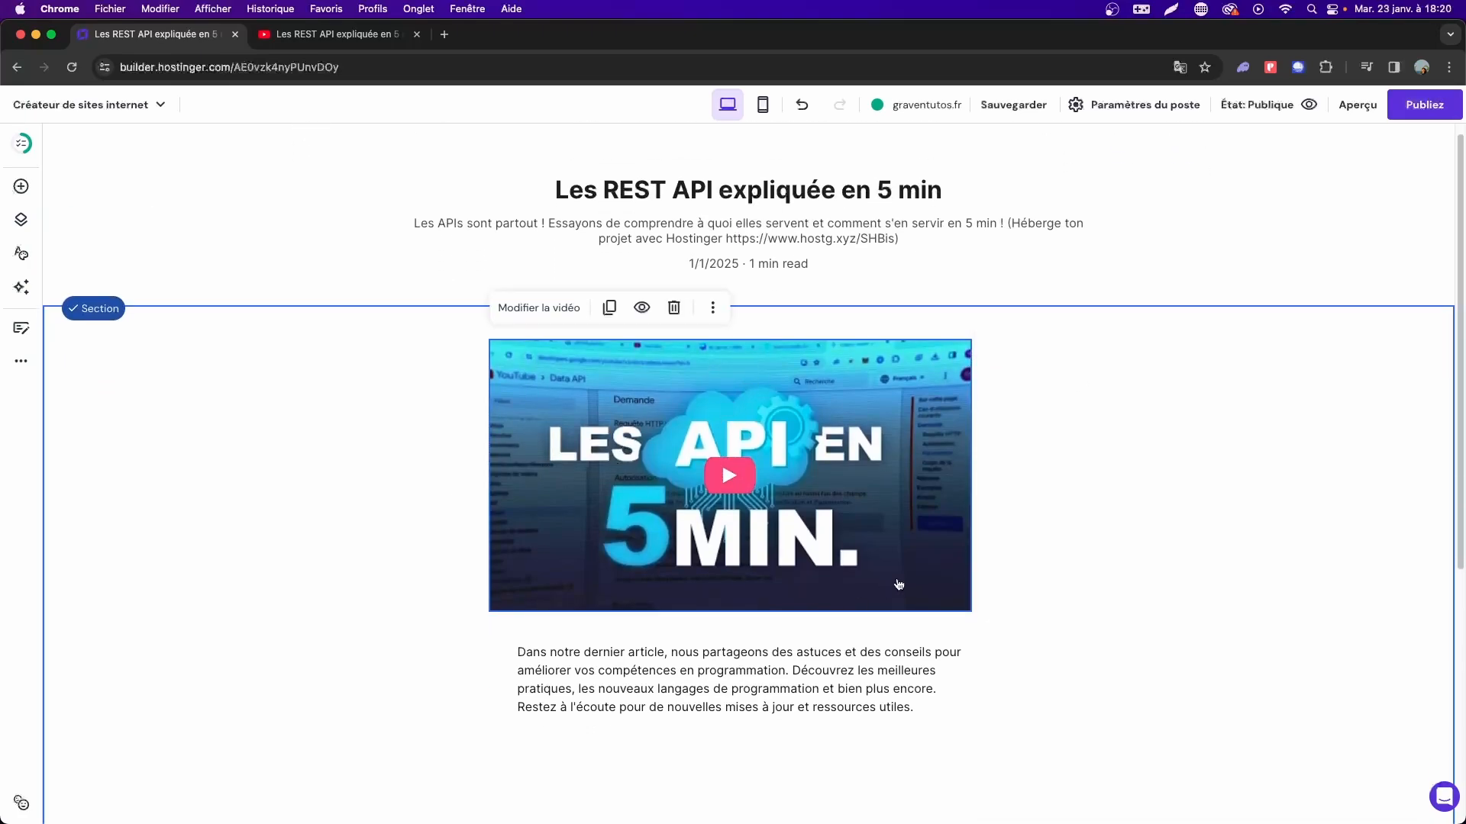
pyautogui.moveTo(971, 611); pyautogui.dragTo(1040, 638)
pyautogui.moveTo(960, 546); pyautogui.dragTo(946, 534)
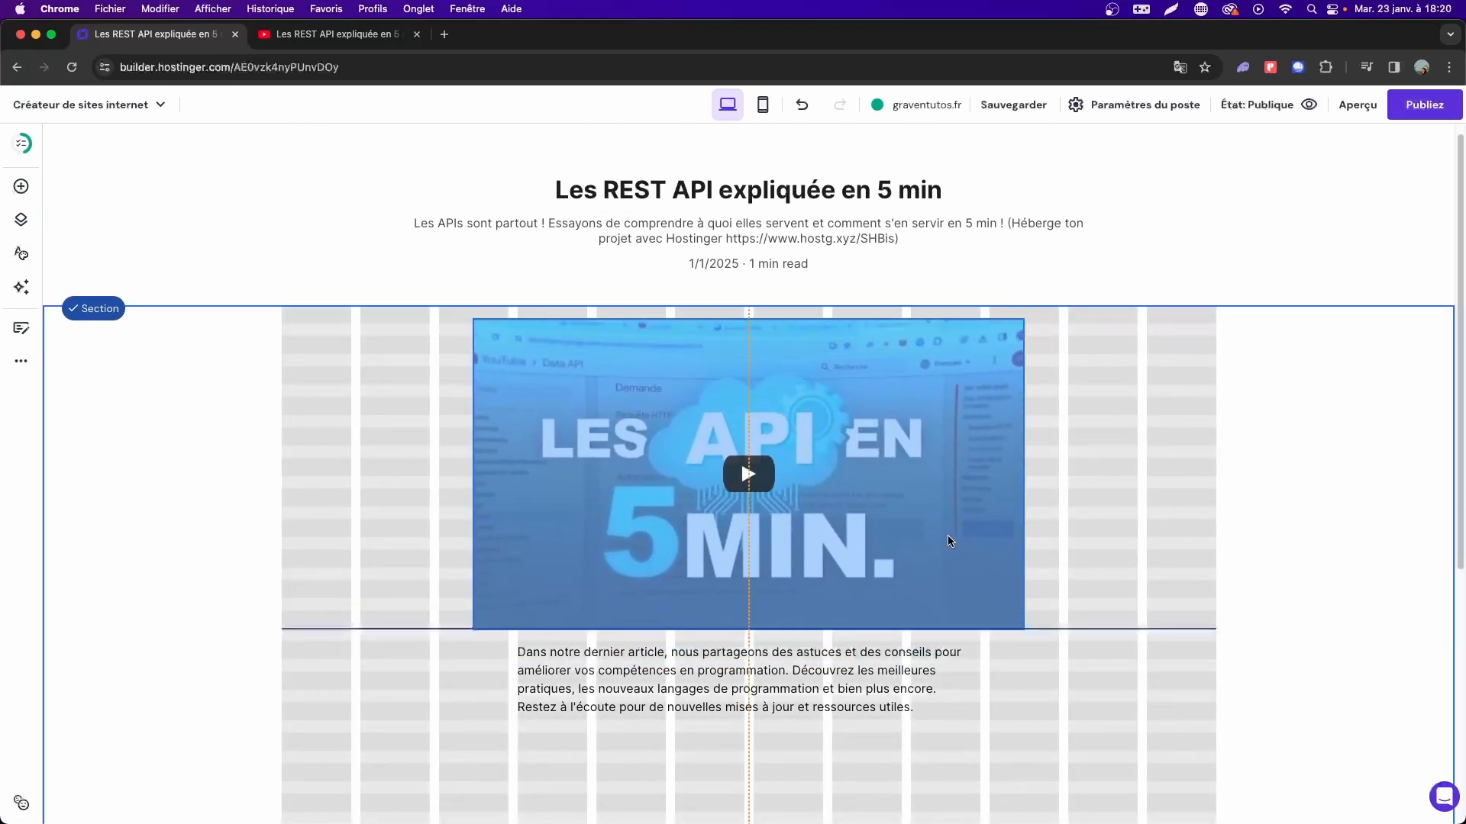
# Examine the YouTube video's description, from the tool and API links to the timecodes, as possible content for the article.
pyautogui.scroll(-5, 703, 414)
pyautogui.scroll(1, 703, 419)
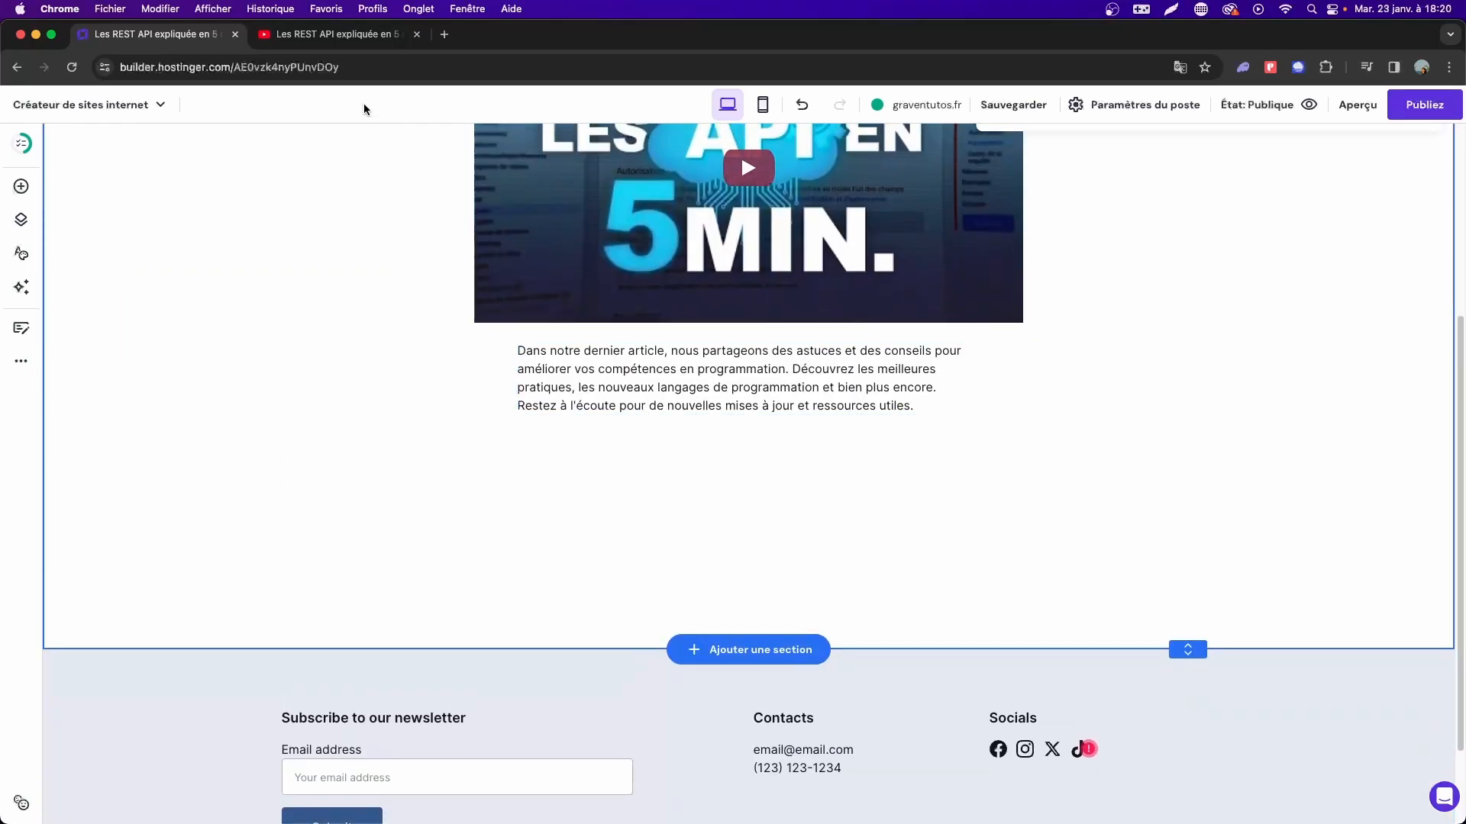
pyautogui.scroll(3, 674, 375)
pyautogui.click(336, 34)
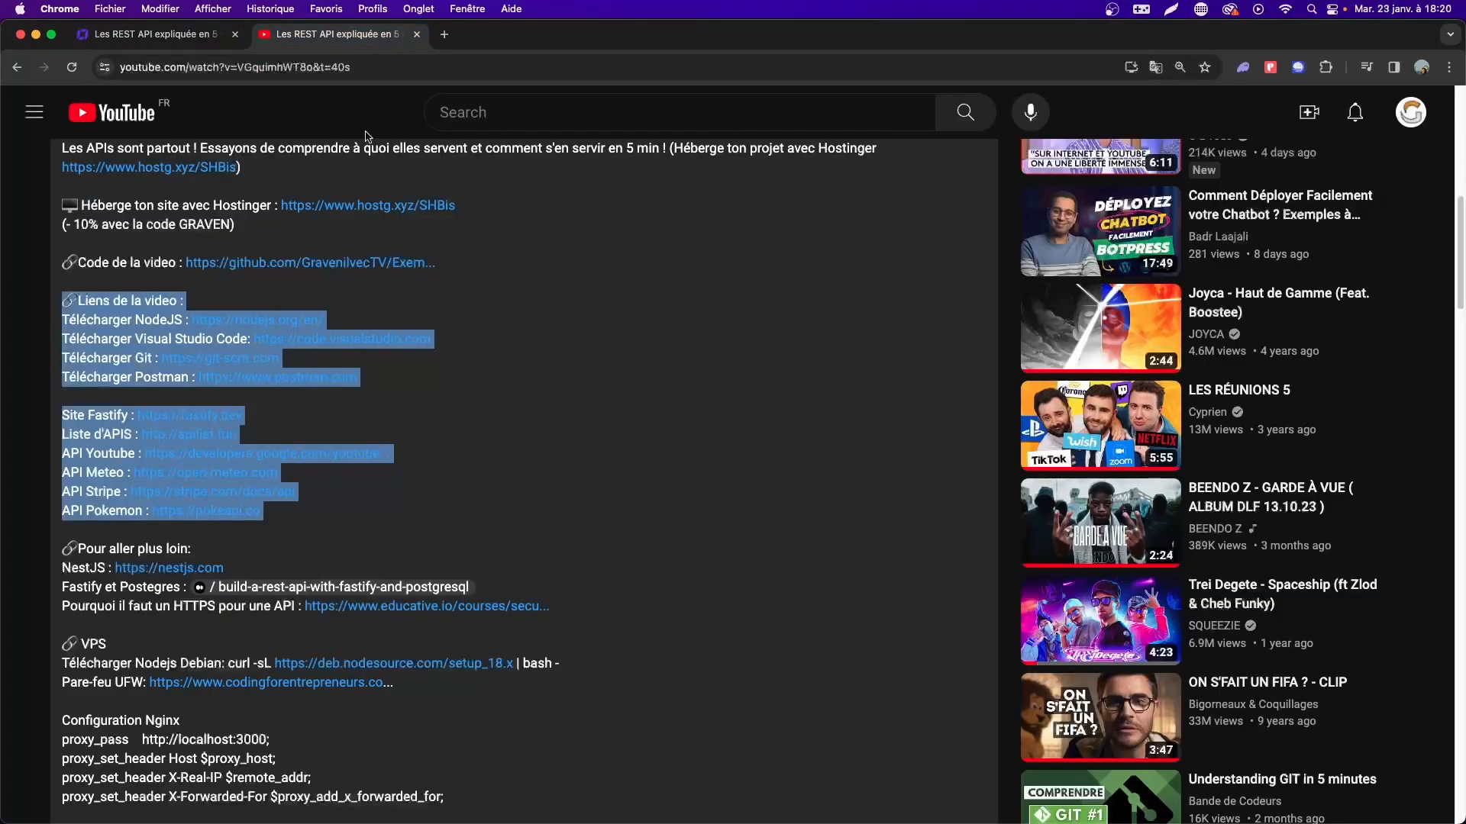
pyautogui.click(634, 507)
pyautogui.scroll(-4, 634, 507)
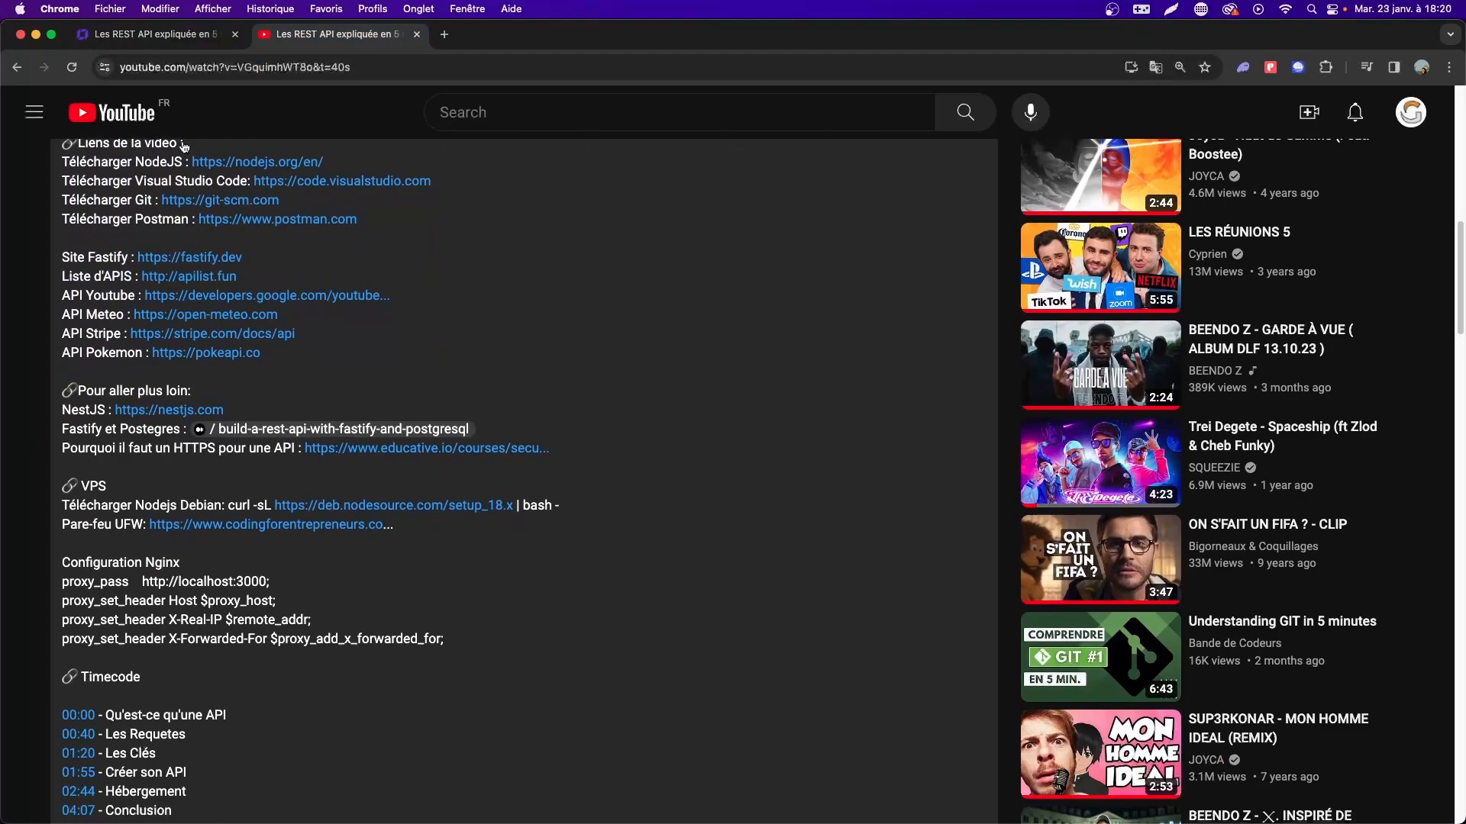
pyautogui.click(182, 34)
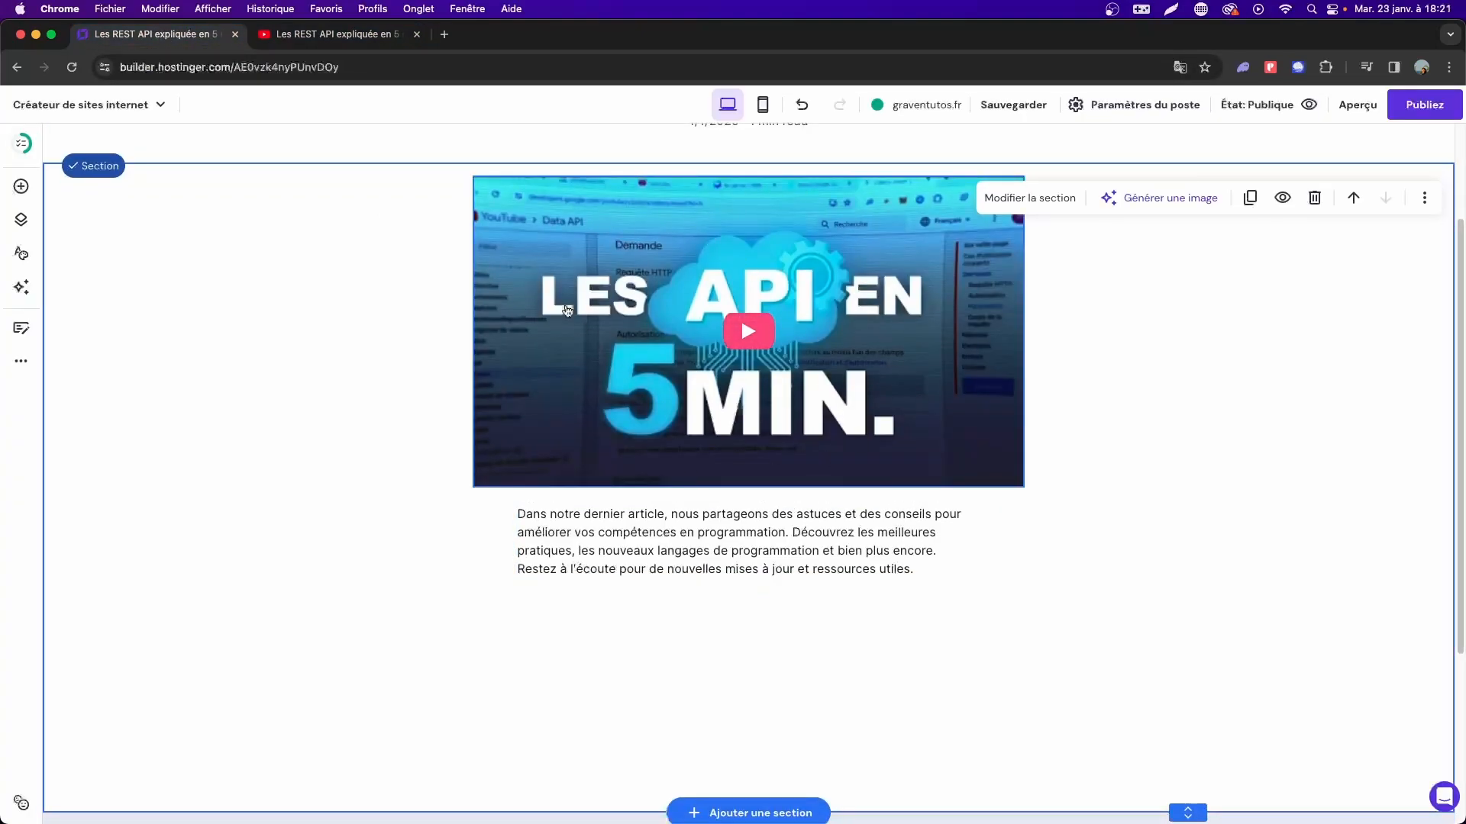
pyautogui.scroll(-1, 742, 535)
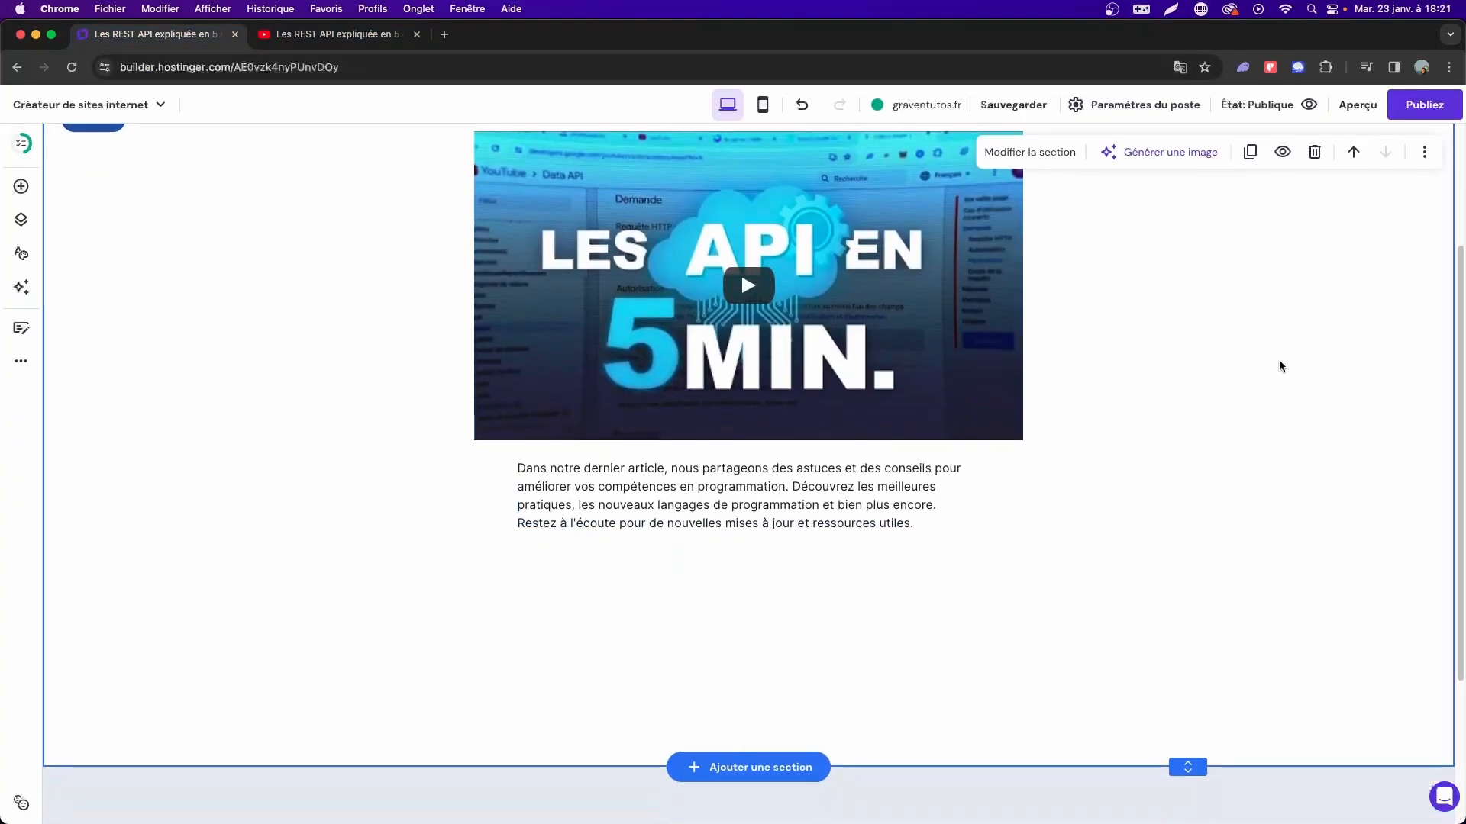
# Add the line "Ajouter du texte" beneath the article's paragraph, separated by a blank line.
pyautogui.scroll(5, 832, 323)
pyautogui.scroll(-3, 832, 329)
pyautogui.click(930, 534)
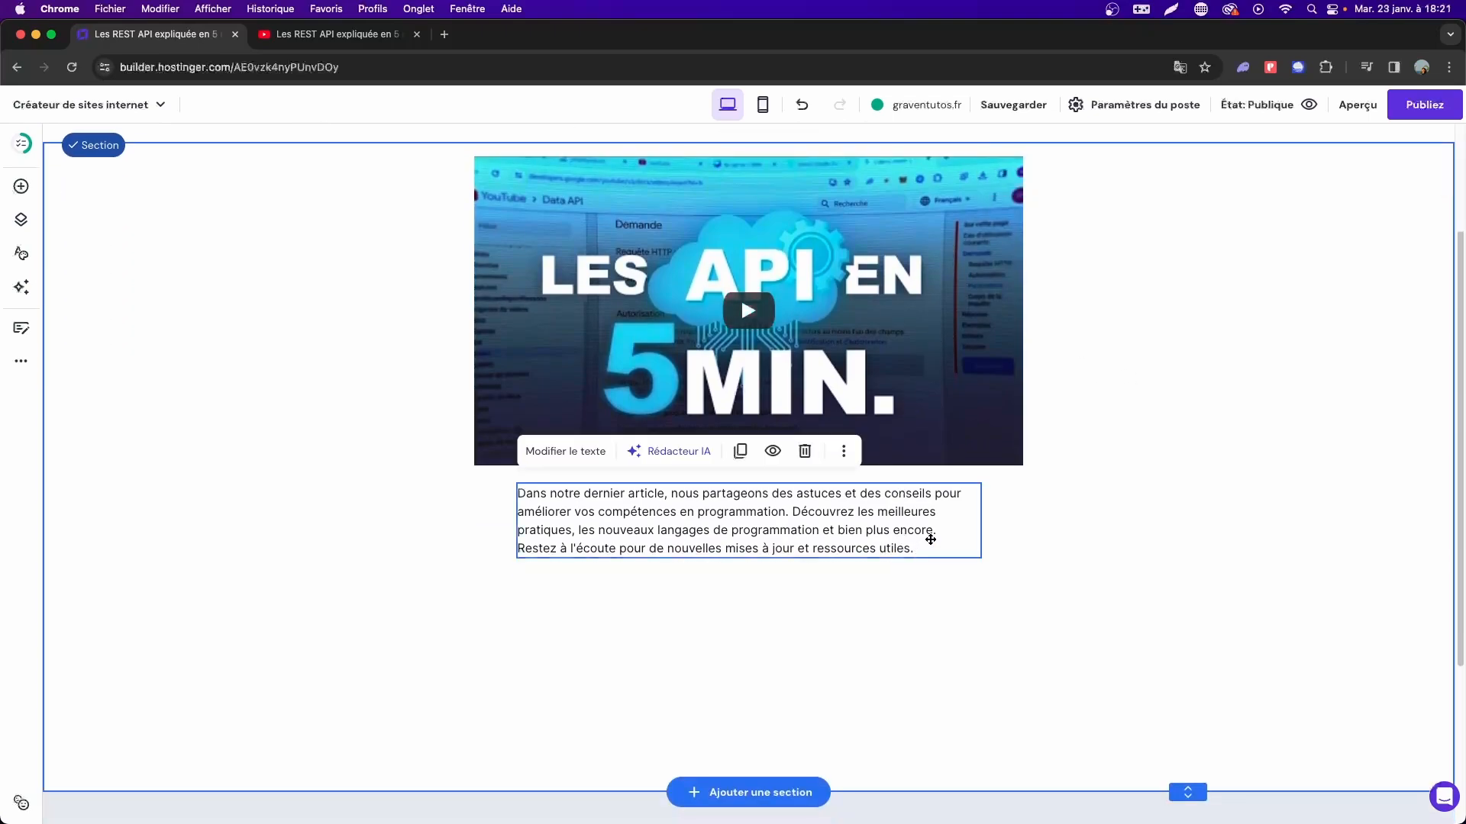
pyautogui.click(931, 547)
pyautogui.press('Return')
pyautogui.press('Return')
pyautogui.press('BackSpace')
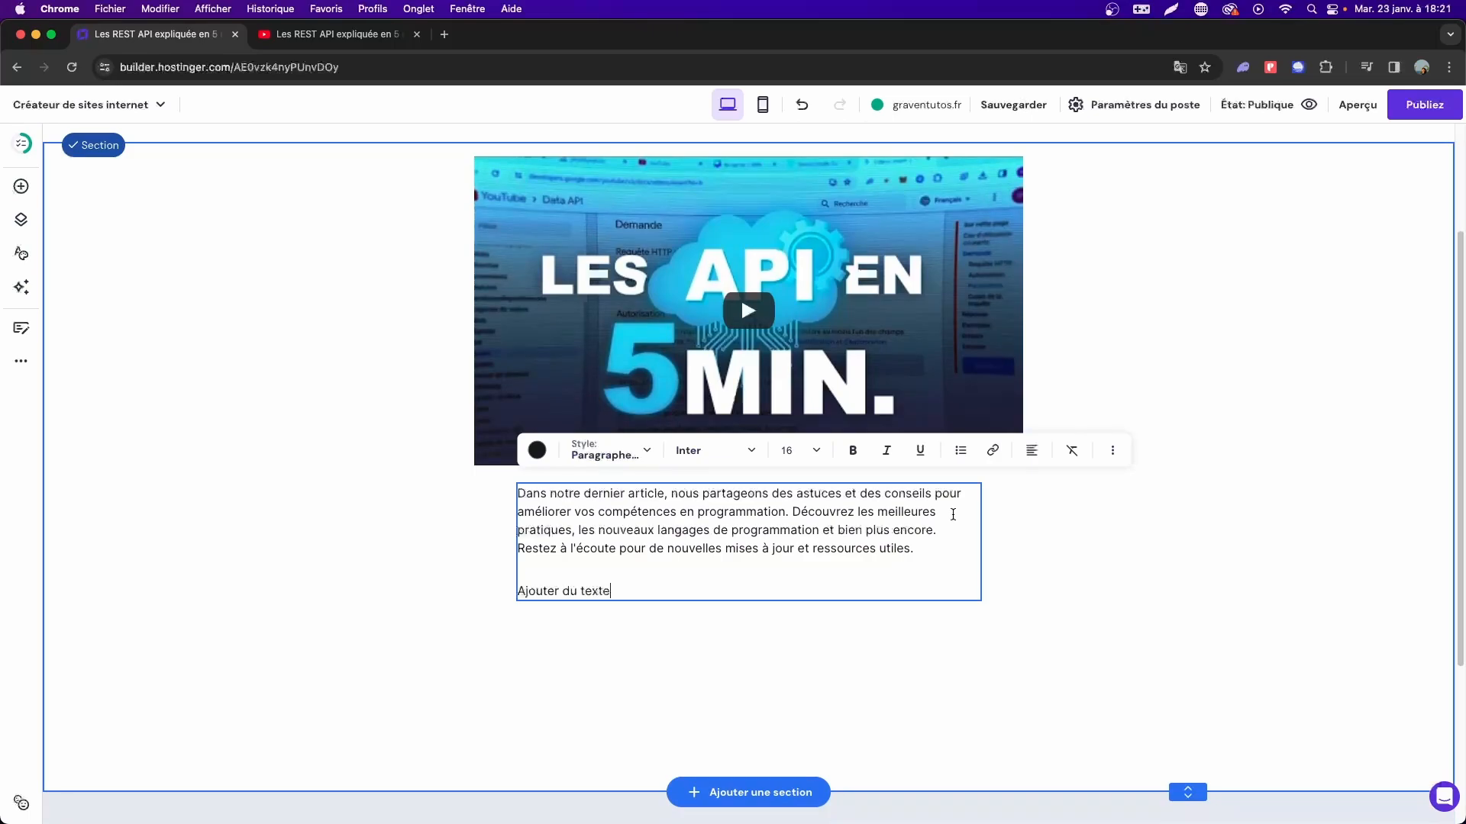
# Make "Dans notre dernier article" bold and set its font to Noto Sans JP.
pyautogui.moveTo(665, 493); pyautogui.dragTo(519, 494)
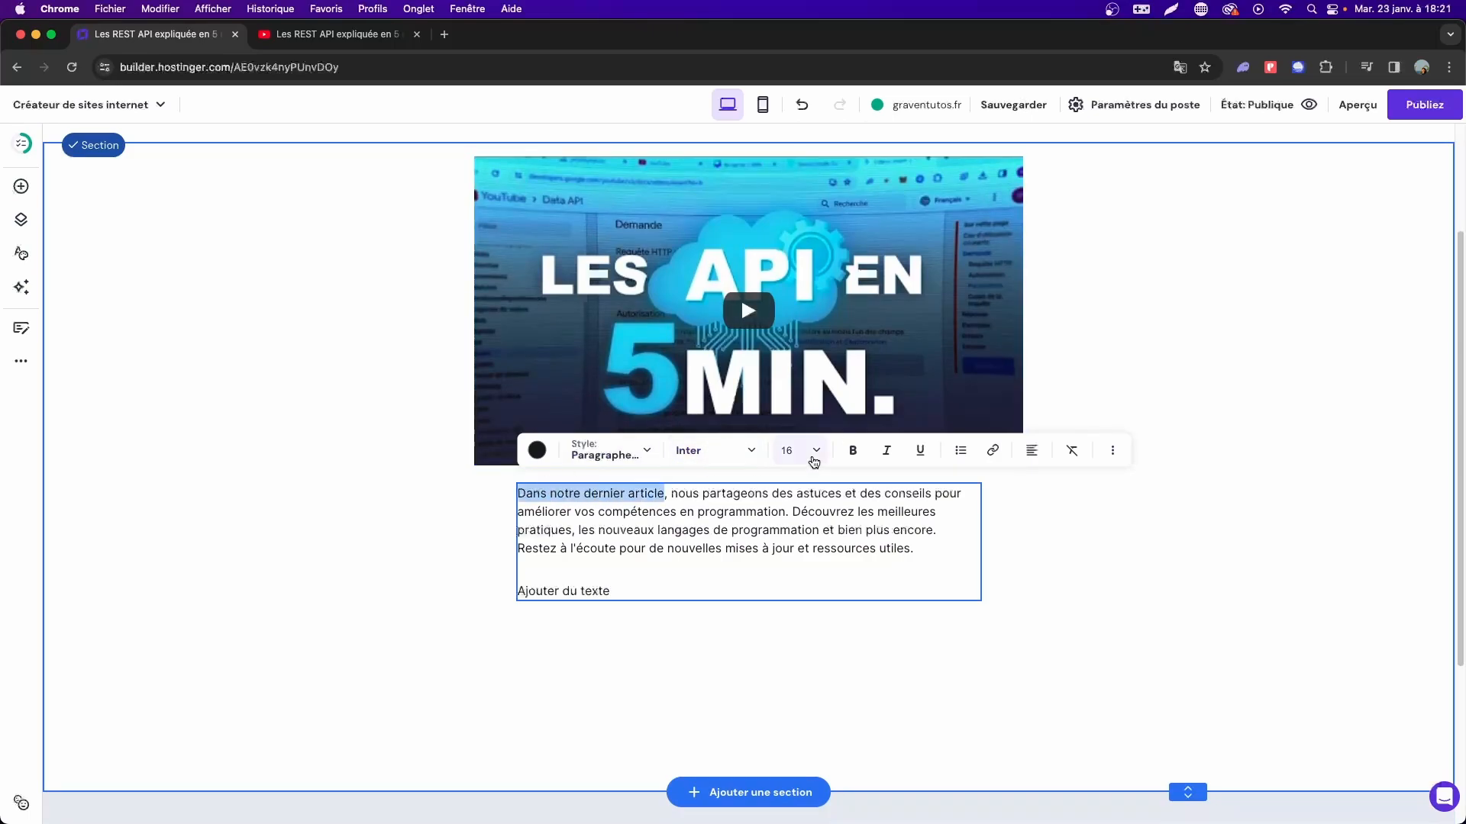
pyautogui.click(853, 450)
pyautogui.click(751, 452)
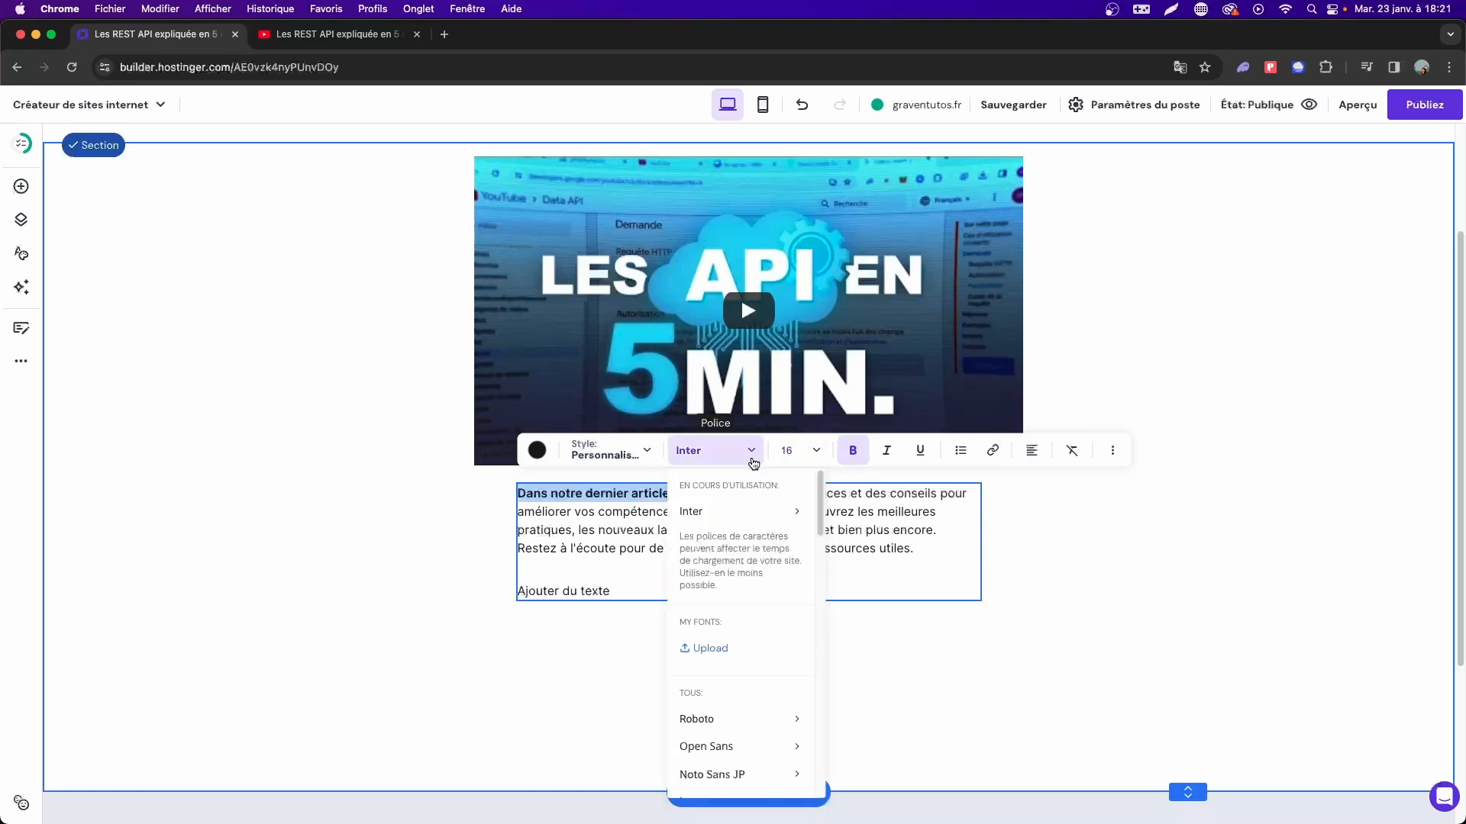
pyautogui.click(710, 769)
pyautogui.click(1152, 647)
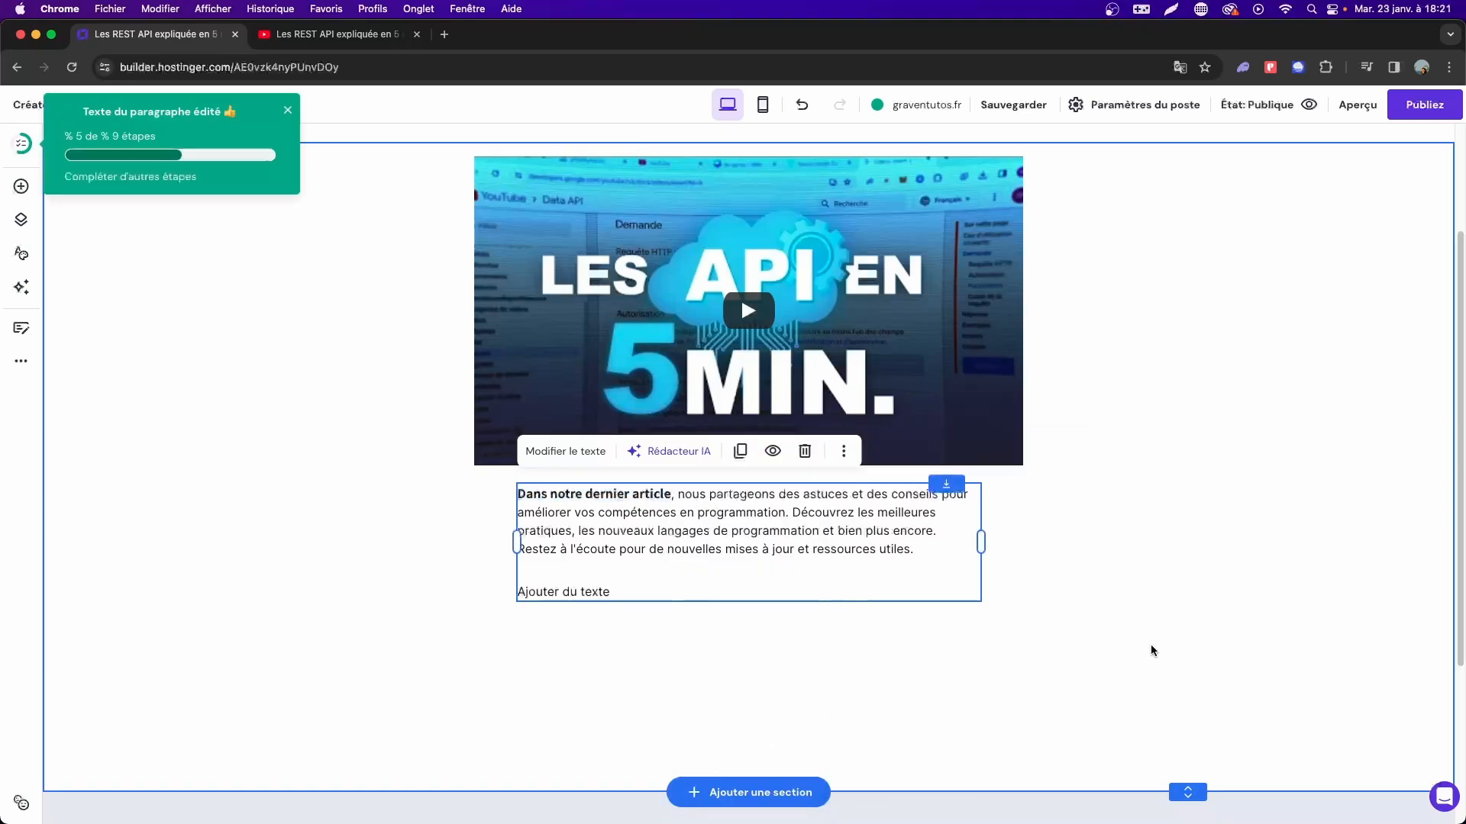
pyautogui.click(1151, 644)
# Save the changes made to the REST API article.
pyautogui.scroll(5, 1104, 507)
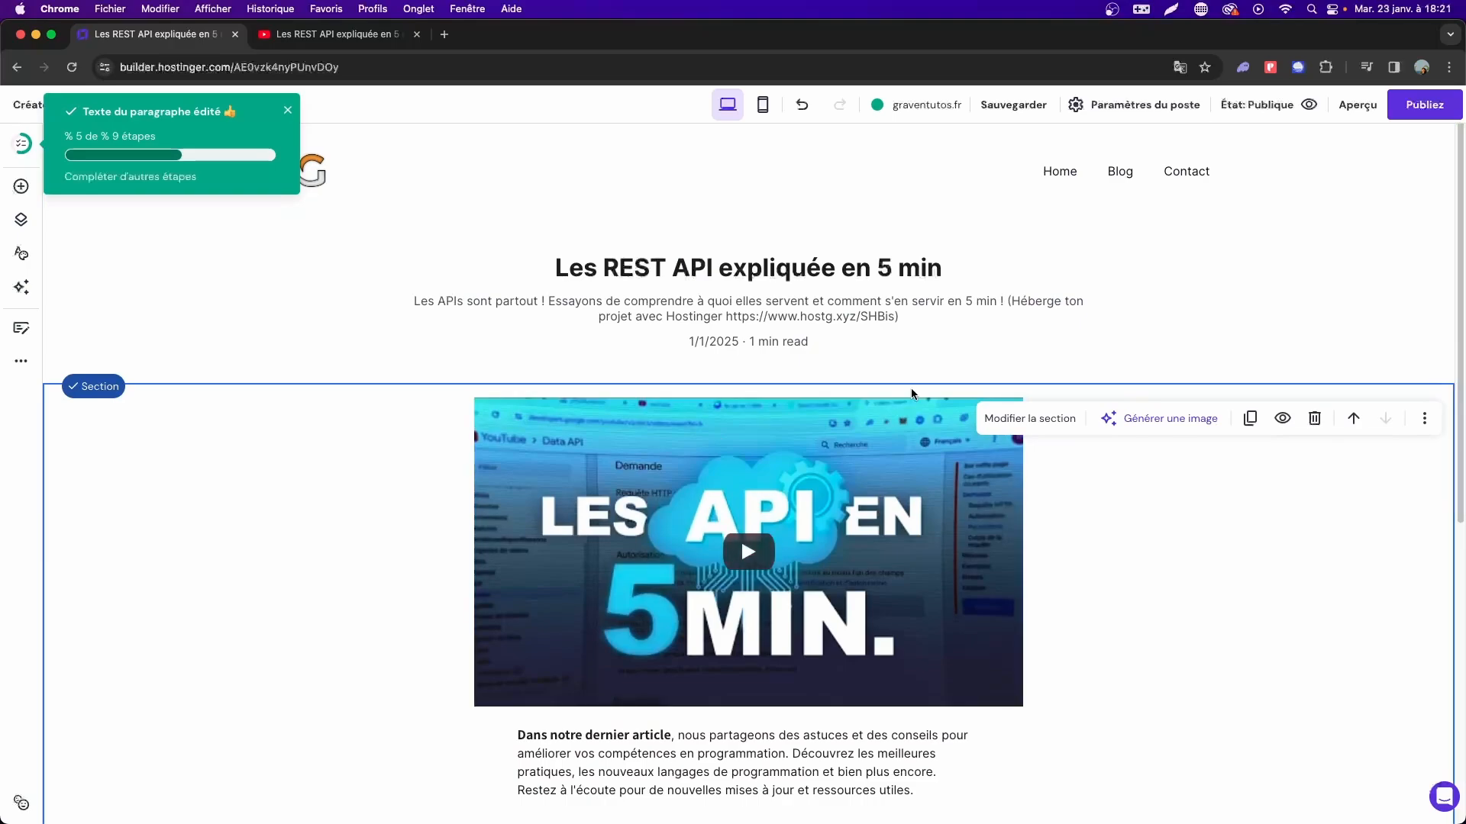
pyautogui.moveTo(886, 123)
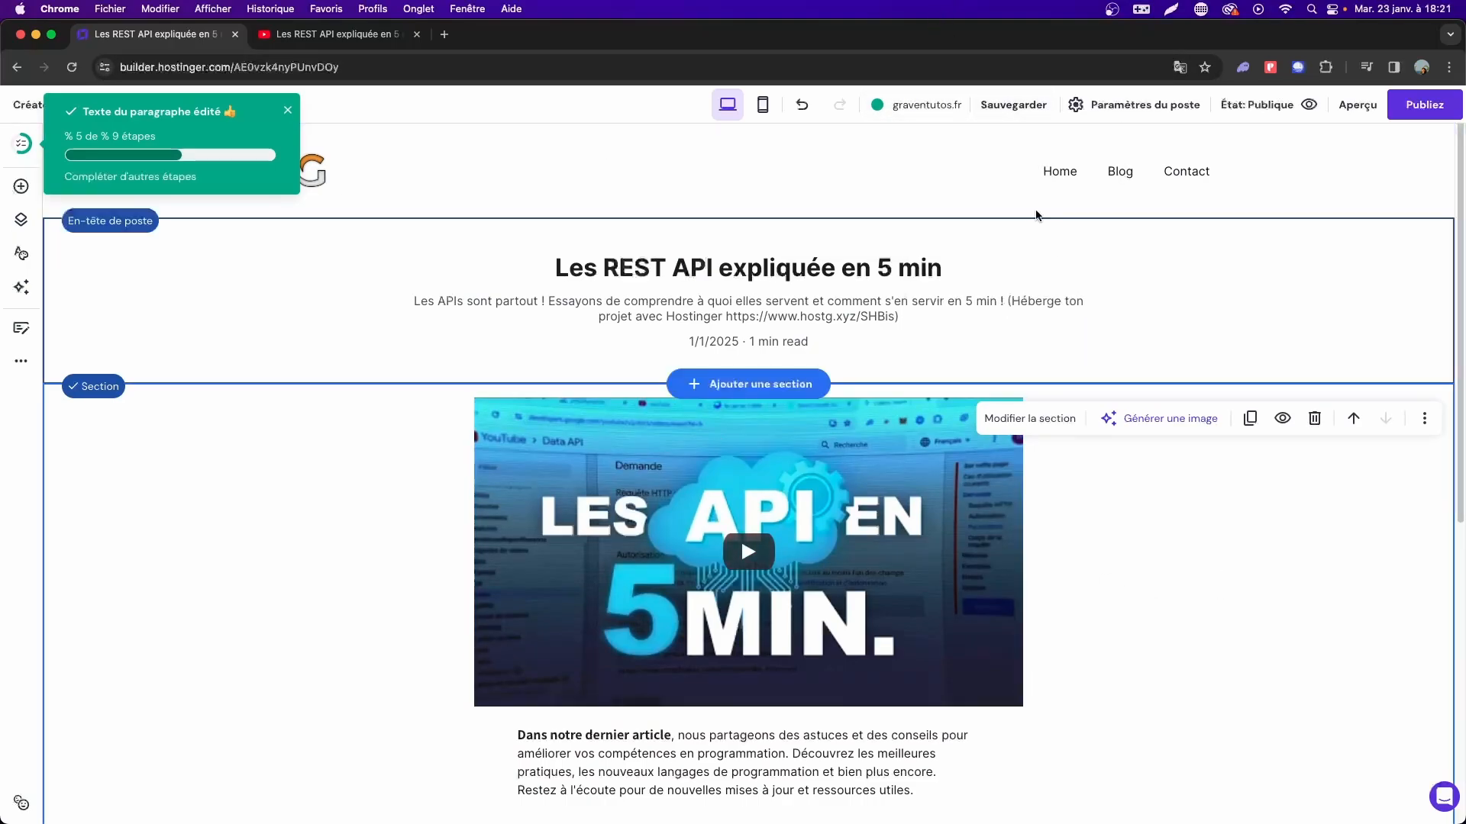
pyautogui.click(1031, 105)
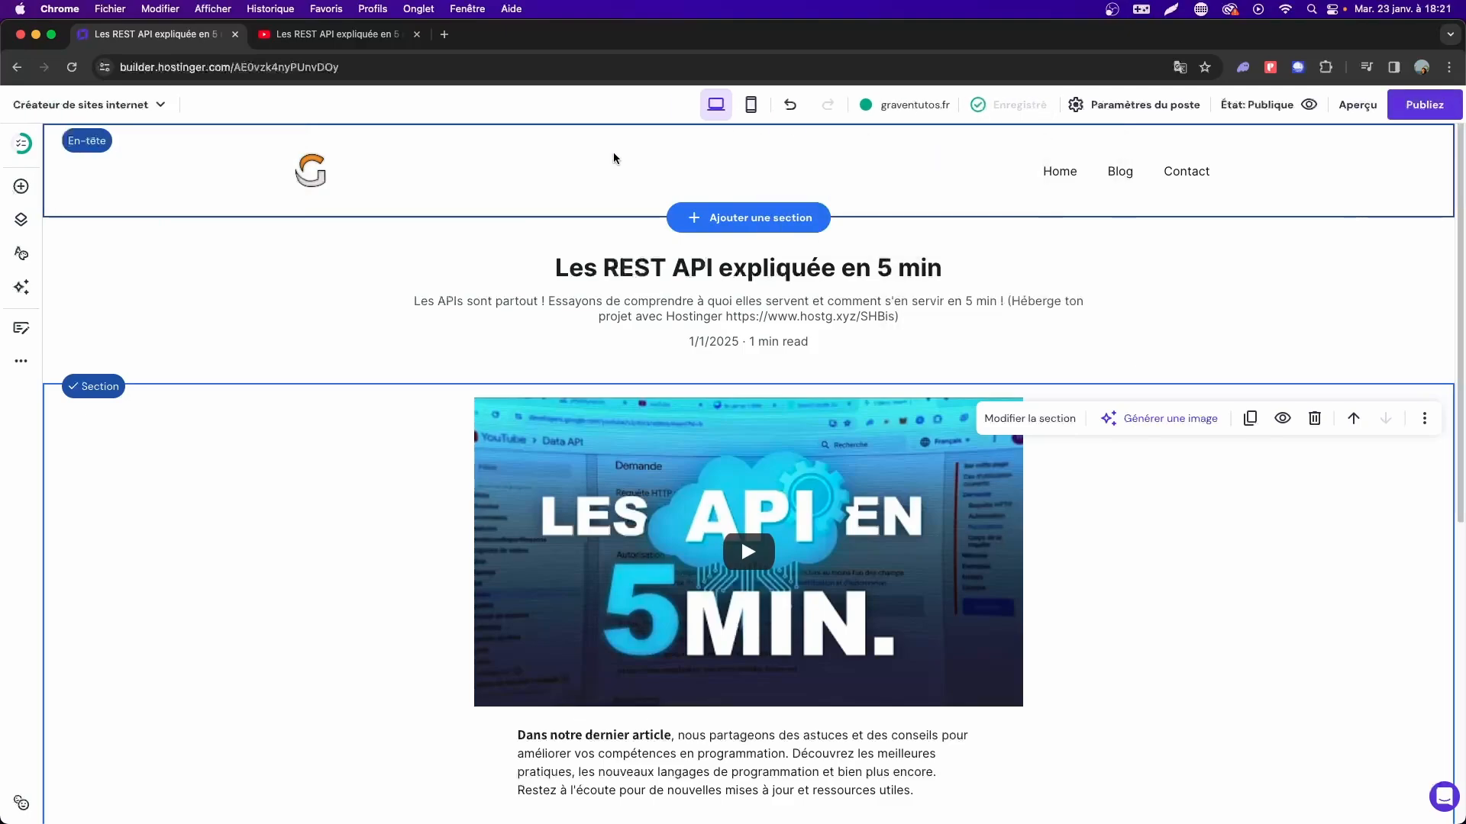
# Reopen the REST API post from its home page card and show the featured image in its post settings.
pyautogui.click(1060, 171)
pyautogui.scroll(-6, 1061, 200)
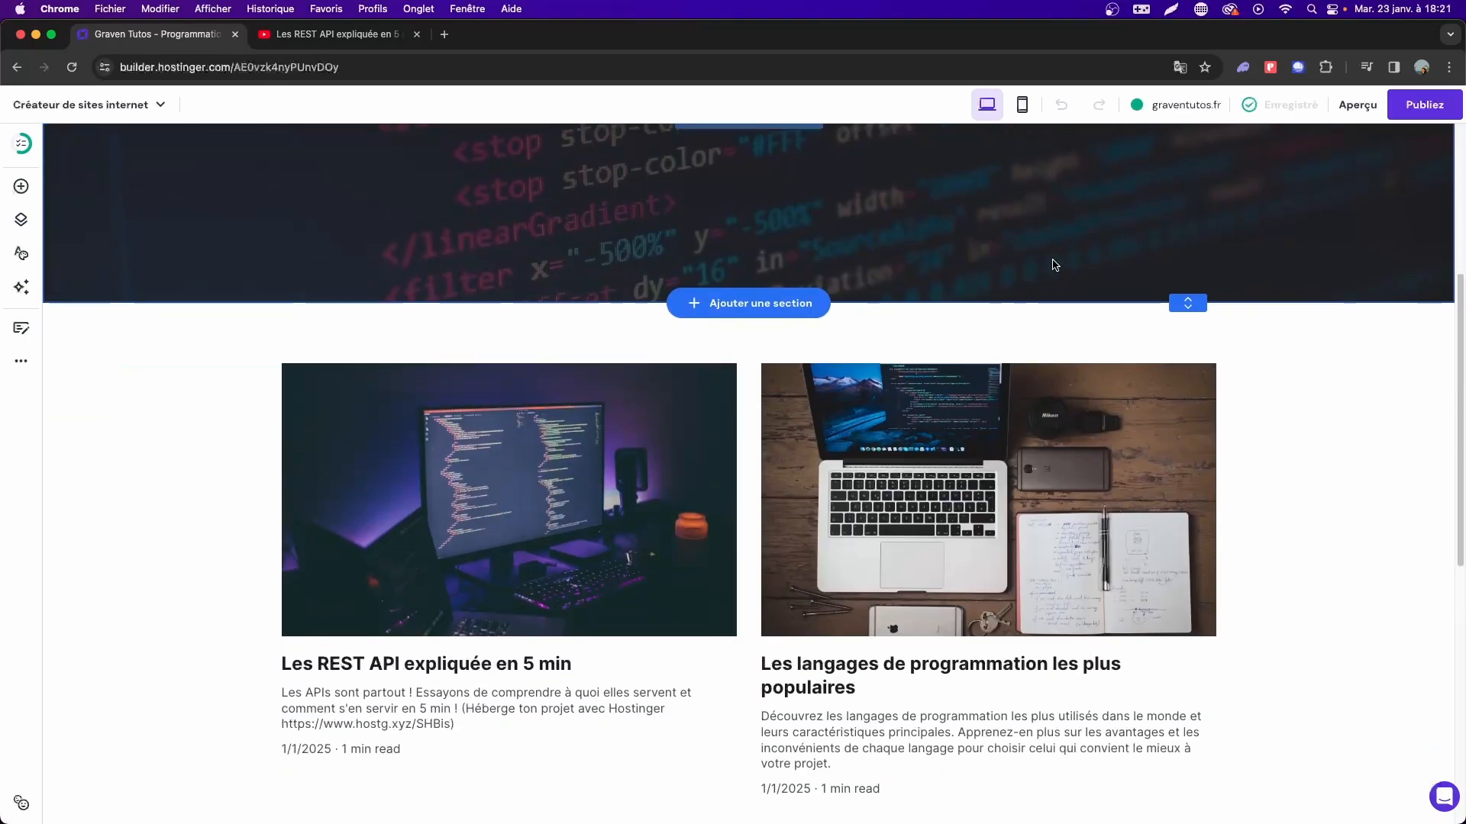
pyautogui.moveTo(280, 504)
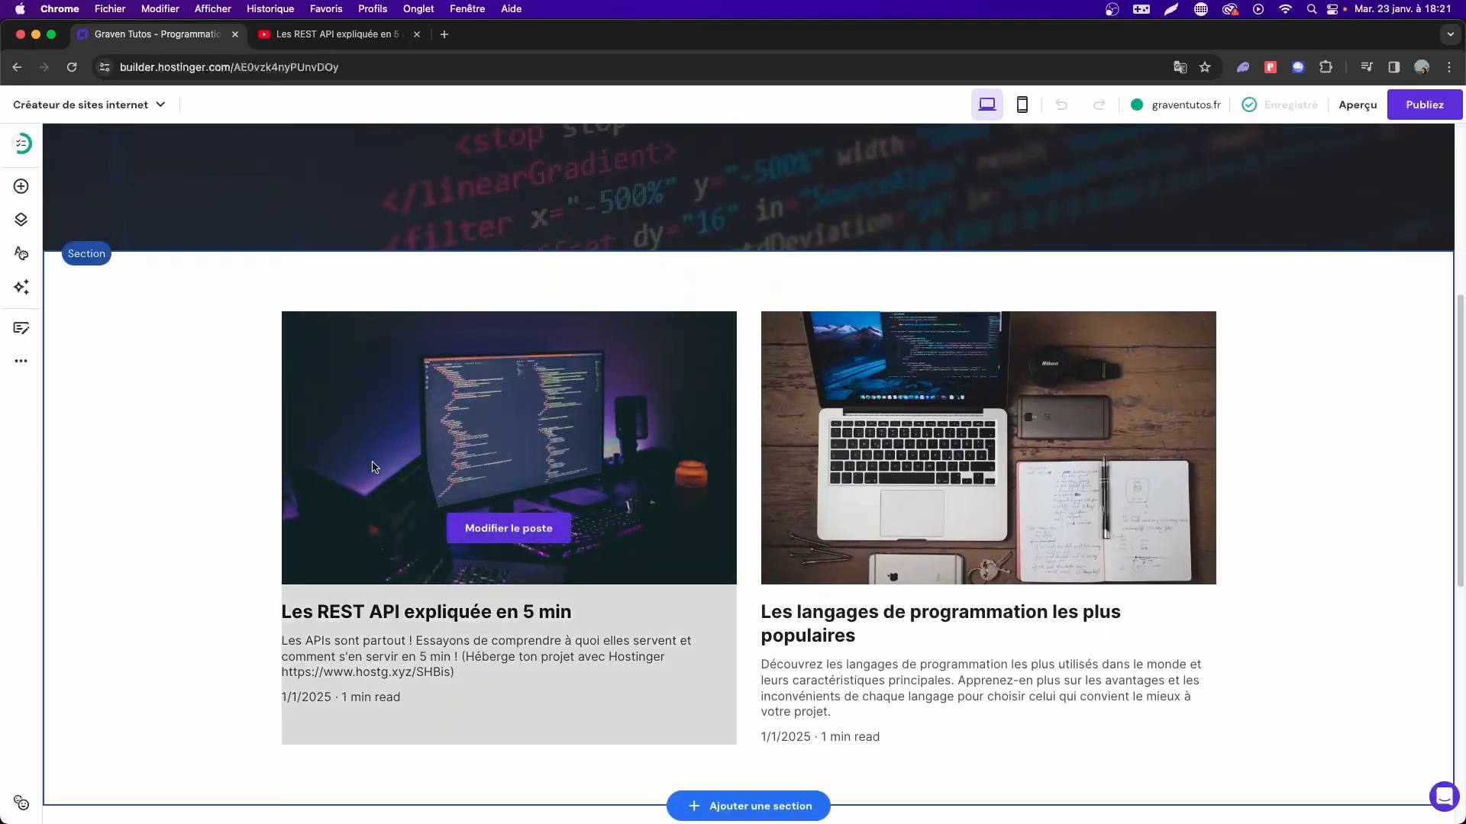
pyautogui.click(404, 416)
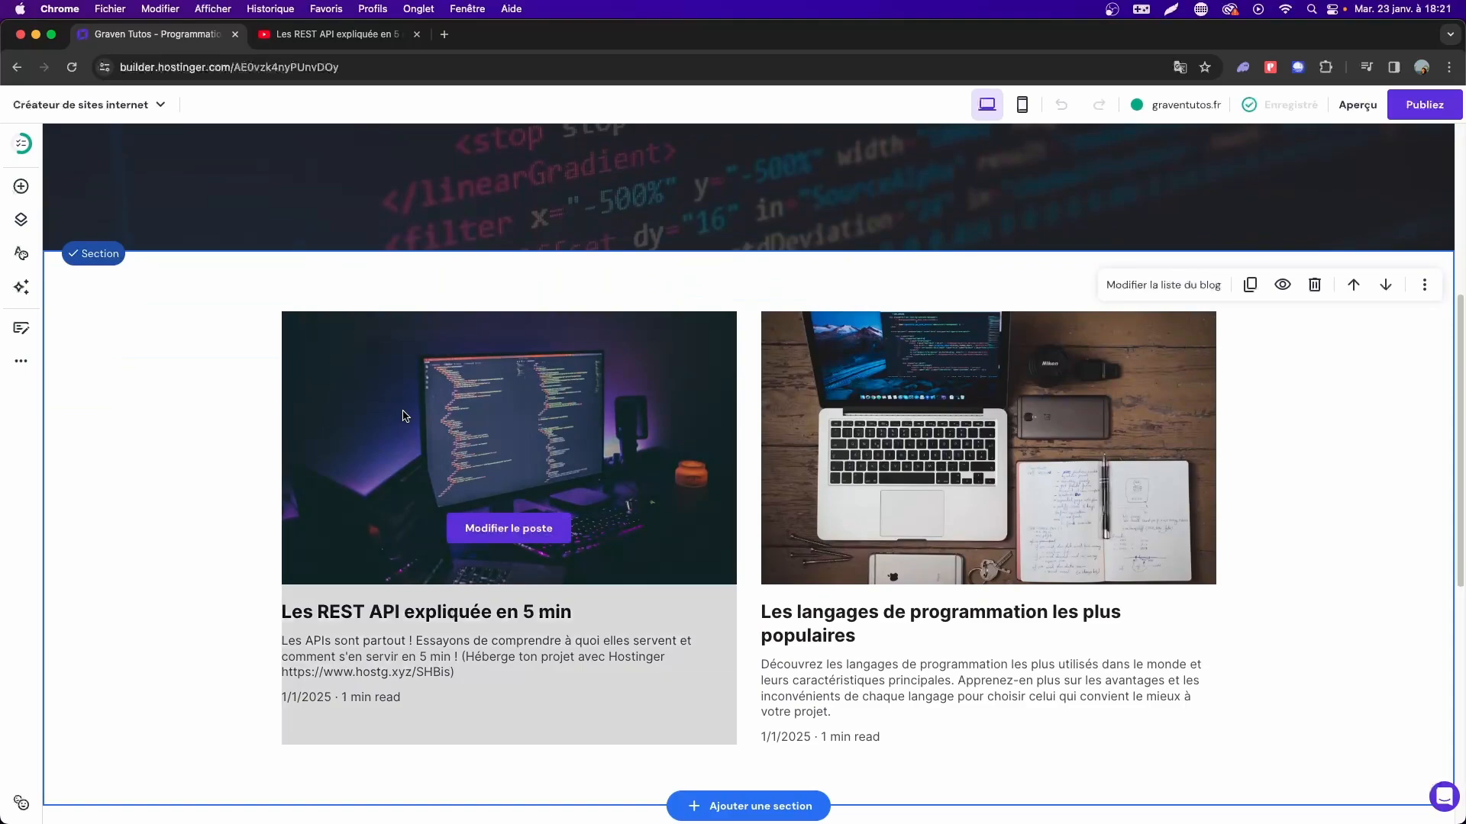
pyautogui.click(523, 528)
pyautogui.click(1129, 104)
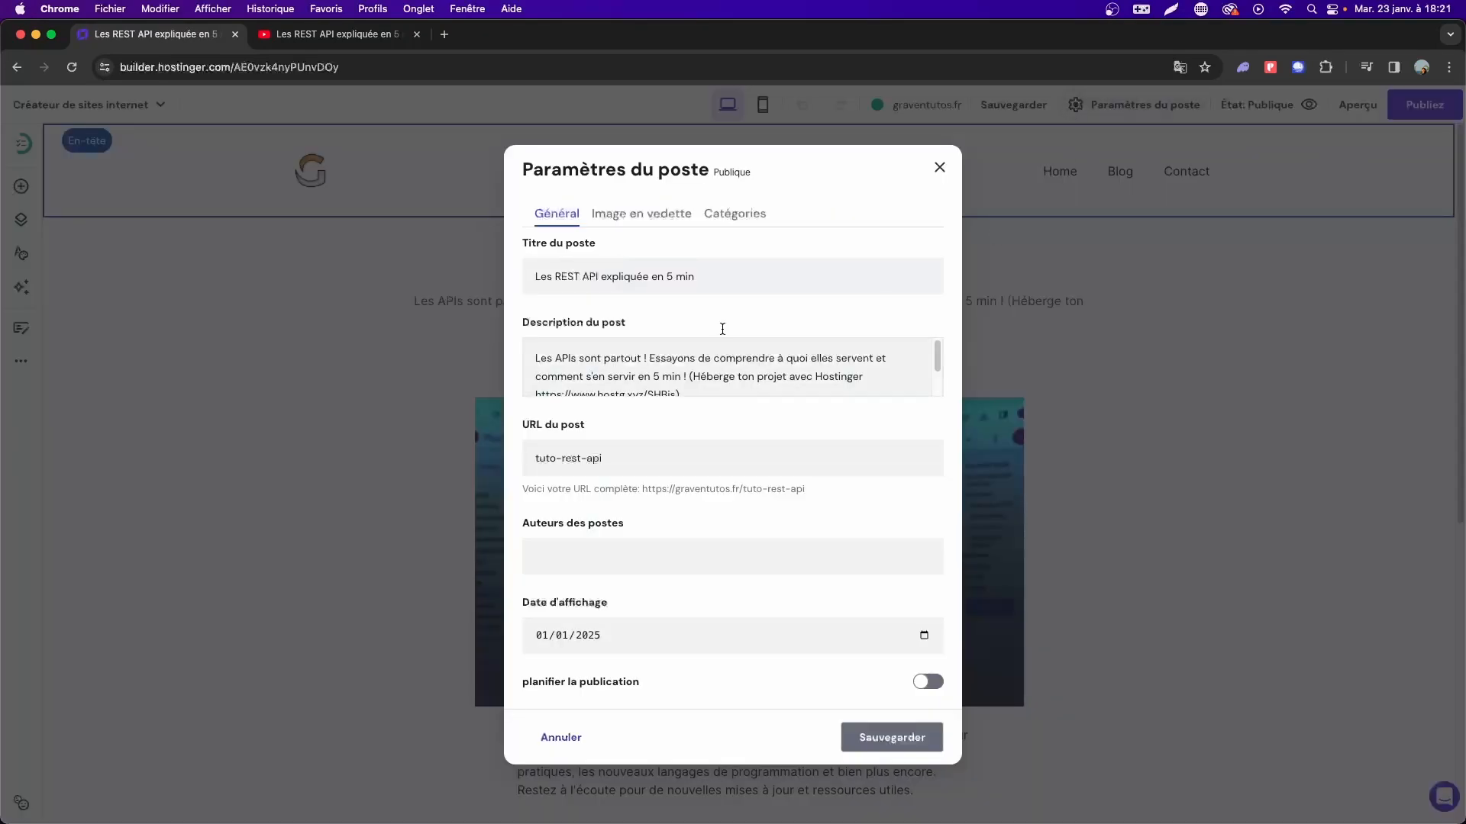
pyautogui.click(637, 218)
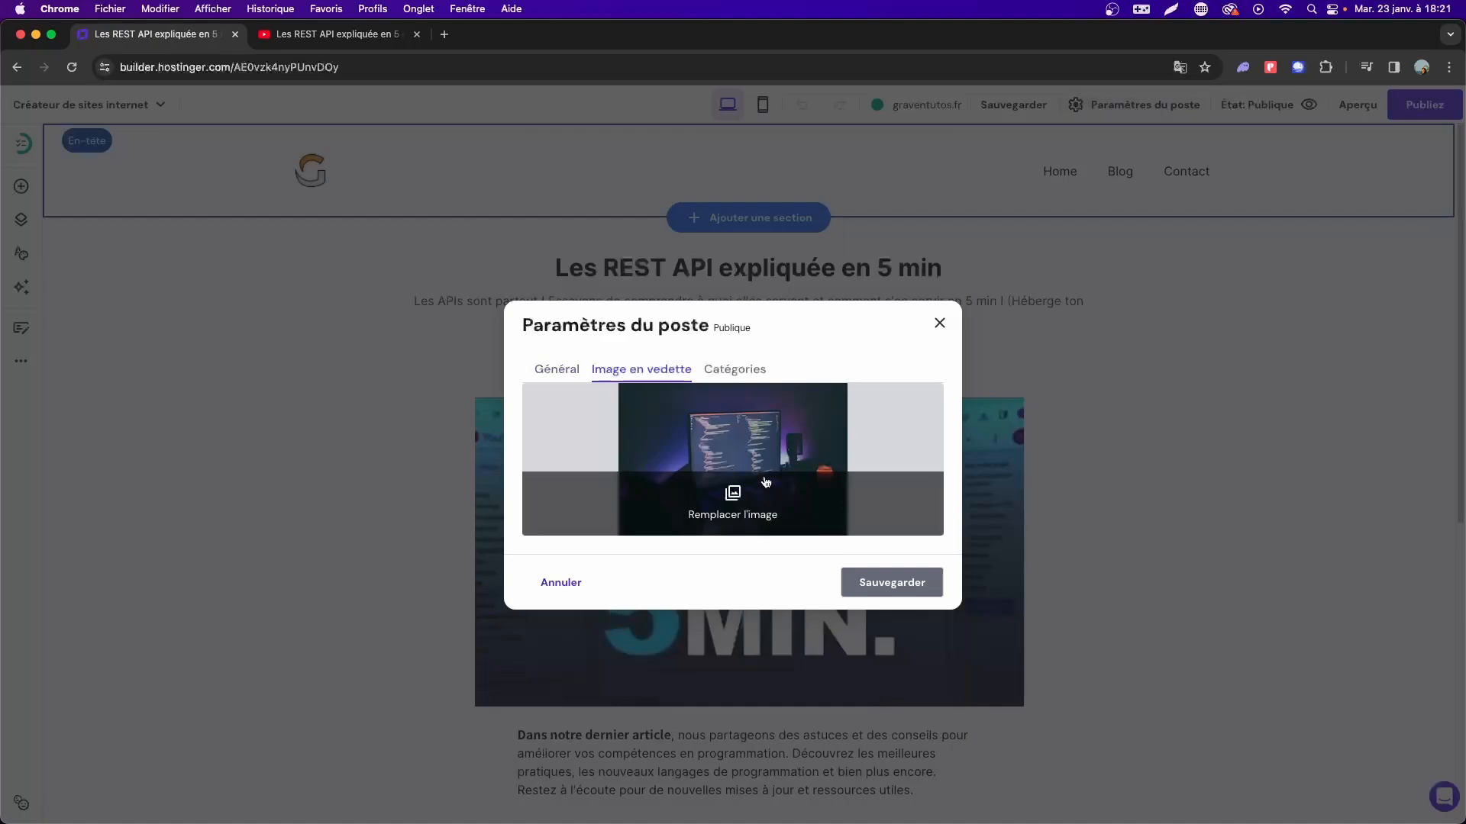
# Open the media library to replace the featured image and look at the free images on offer.
pyautogui.click(731, 505)
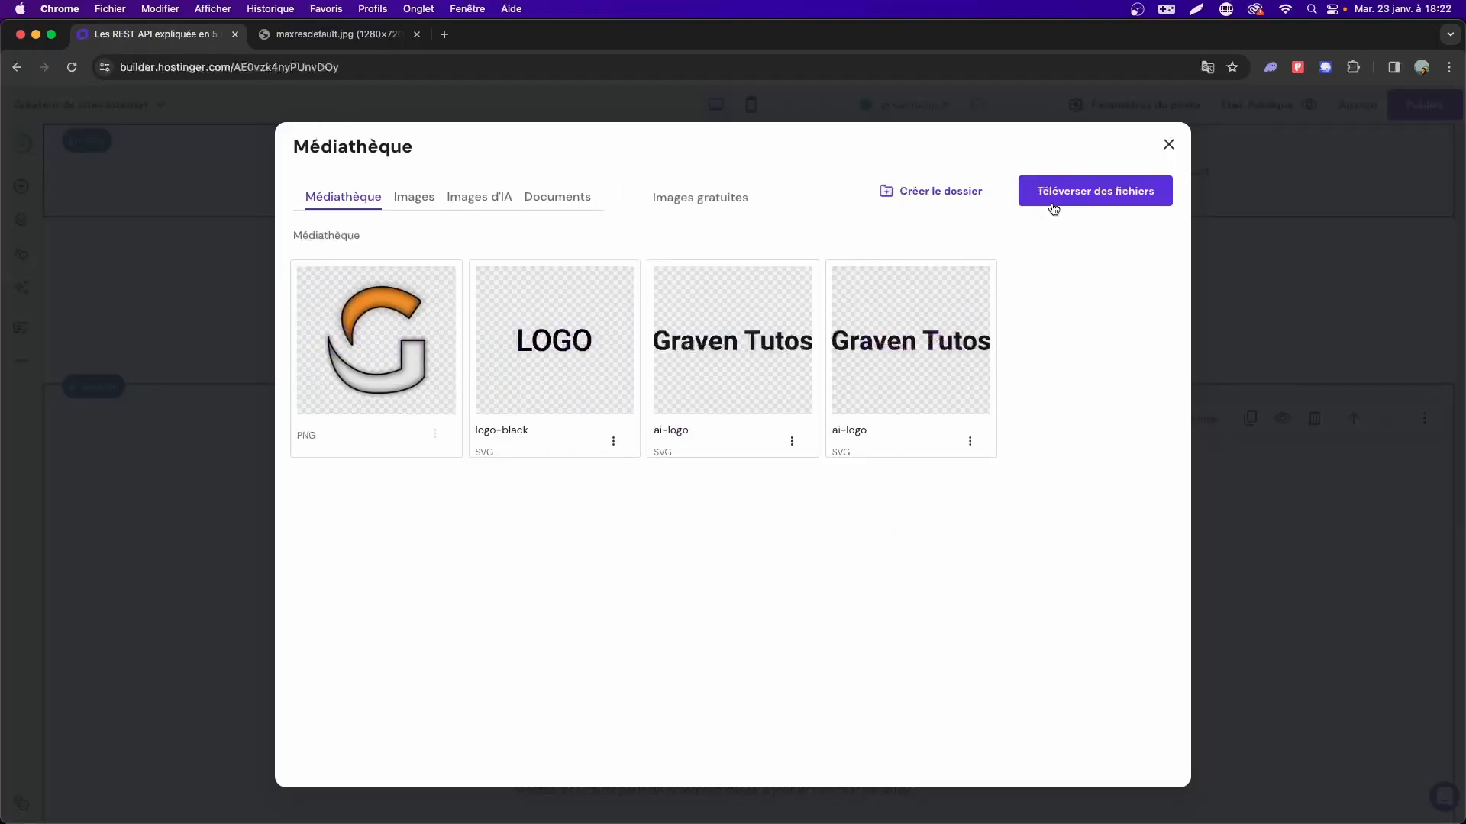
pyautogui.click(732, 198)
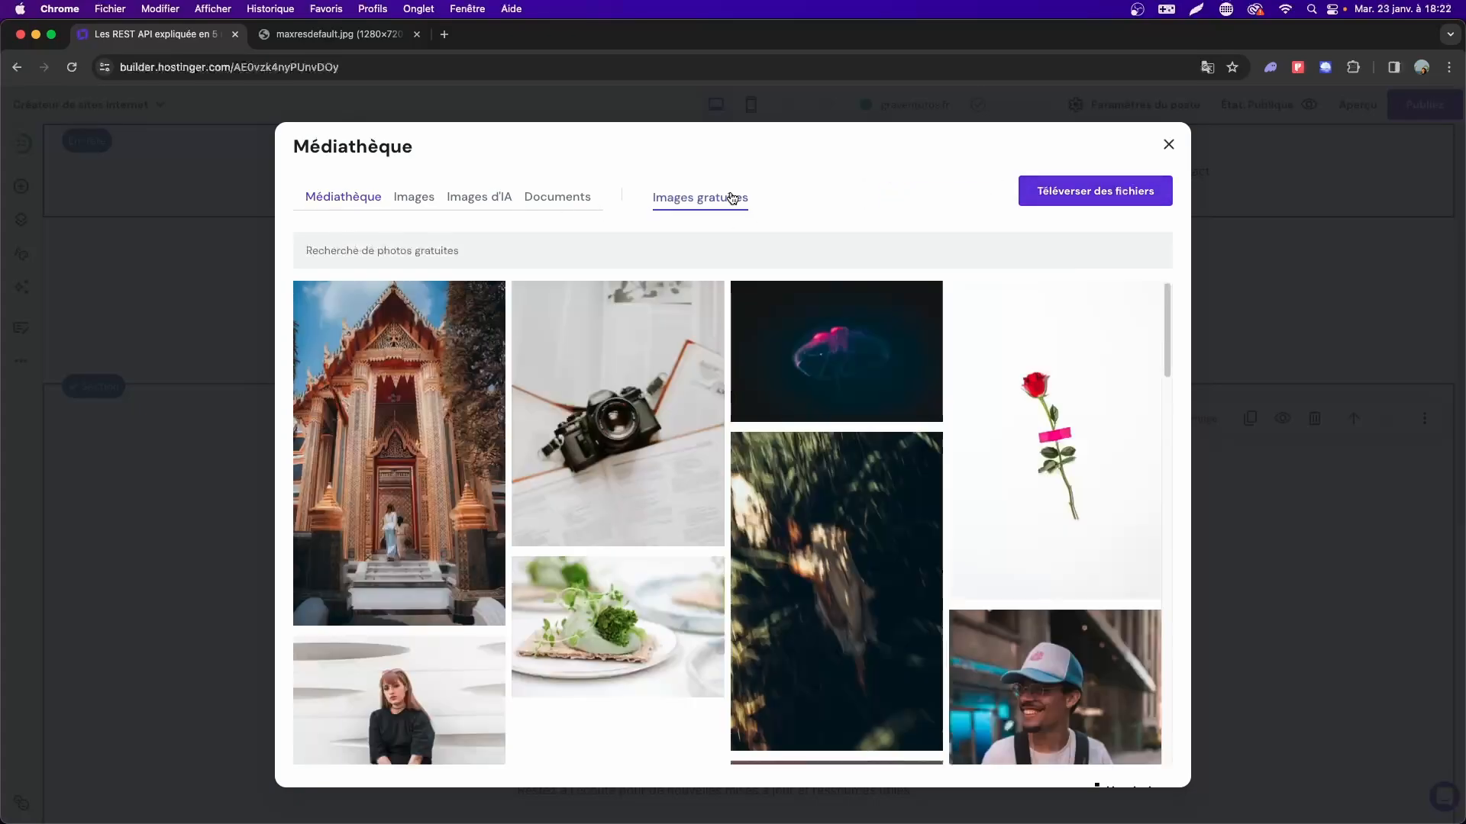
pyautogui.click(358, 198)
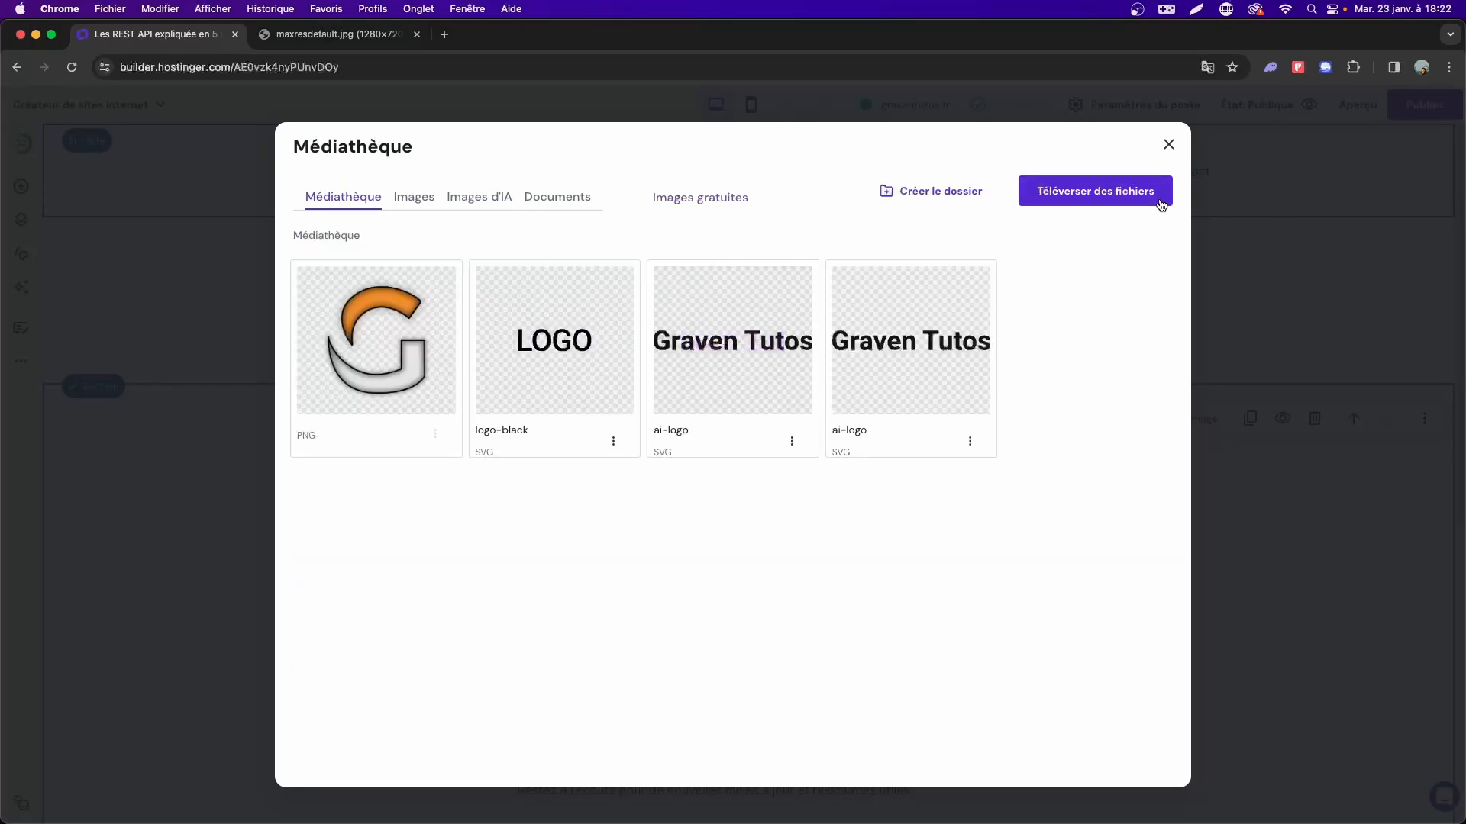
# Download the "Les API en 5 min." thumbnail as maxresdefault.jpg from its browser tab.
pyautogui.click(1135, 196)
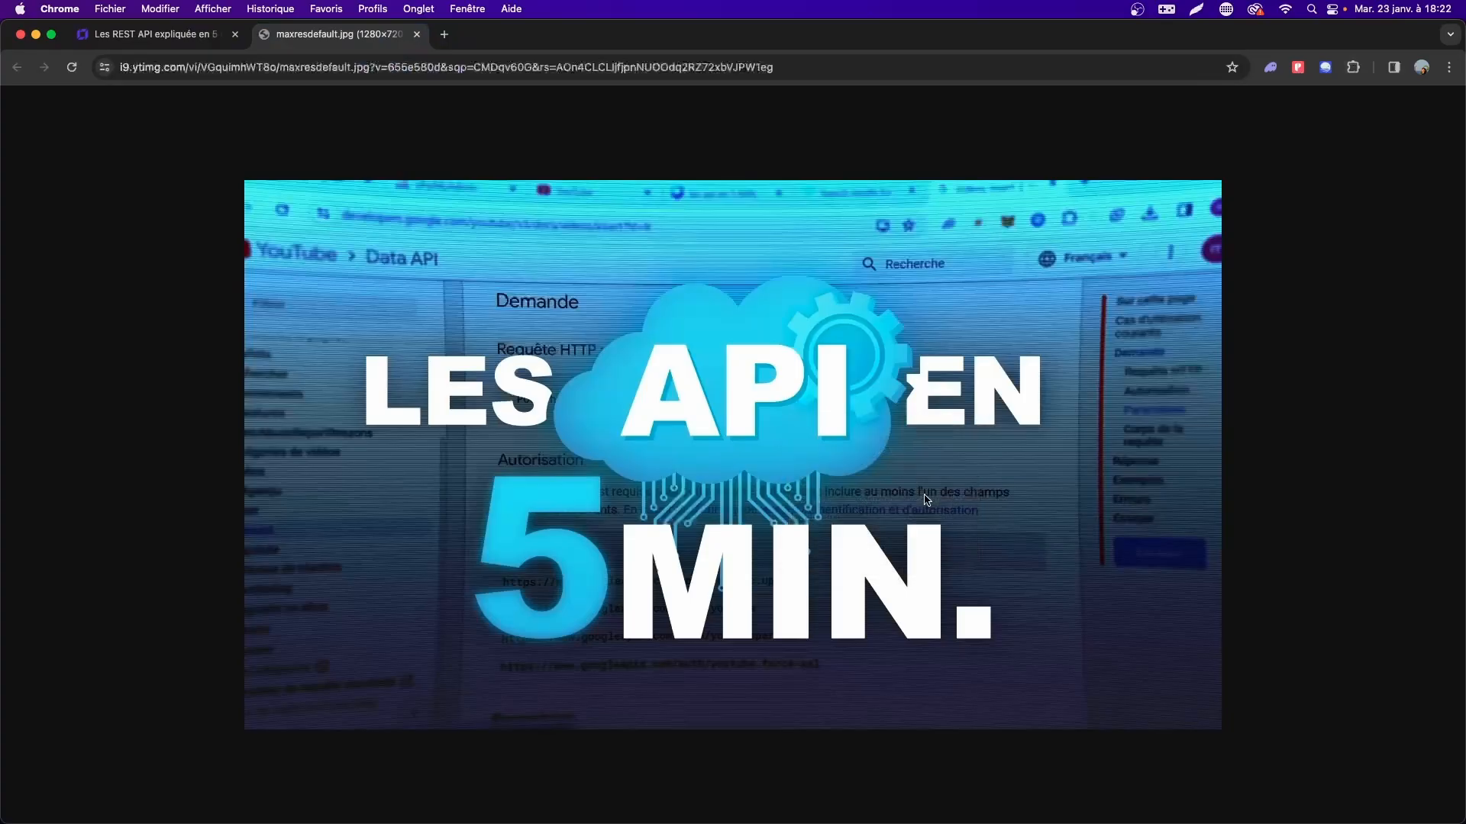
pyautogui.press('super+s')
pyautogui.press('Return')
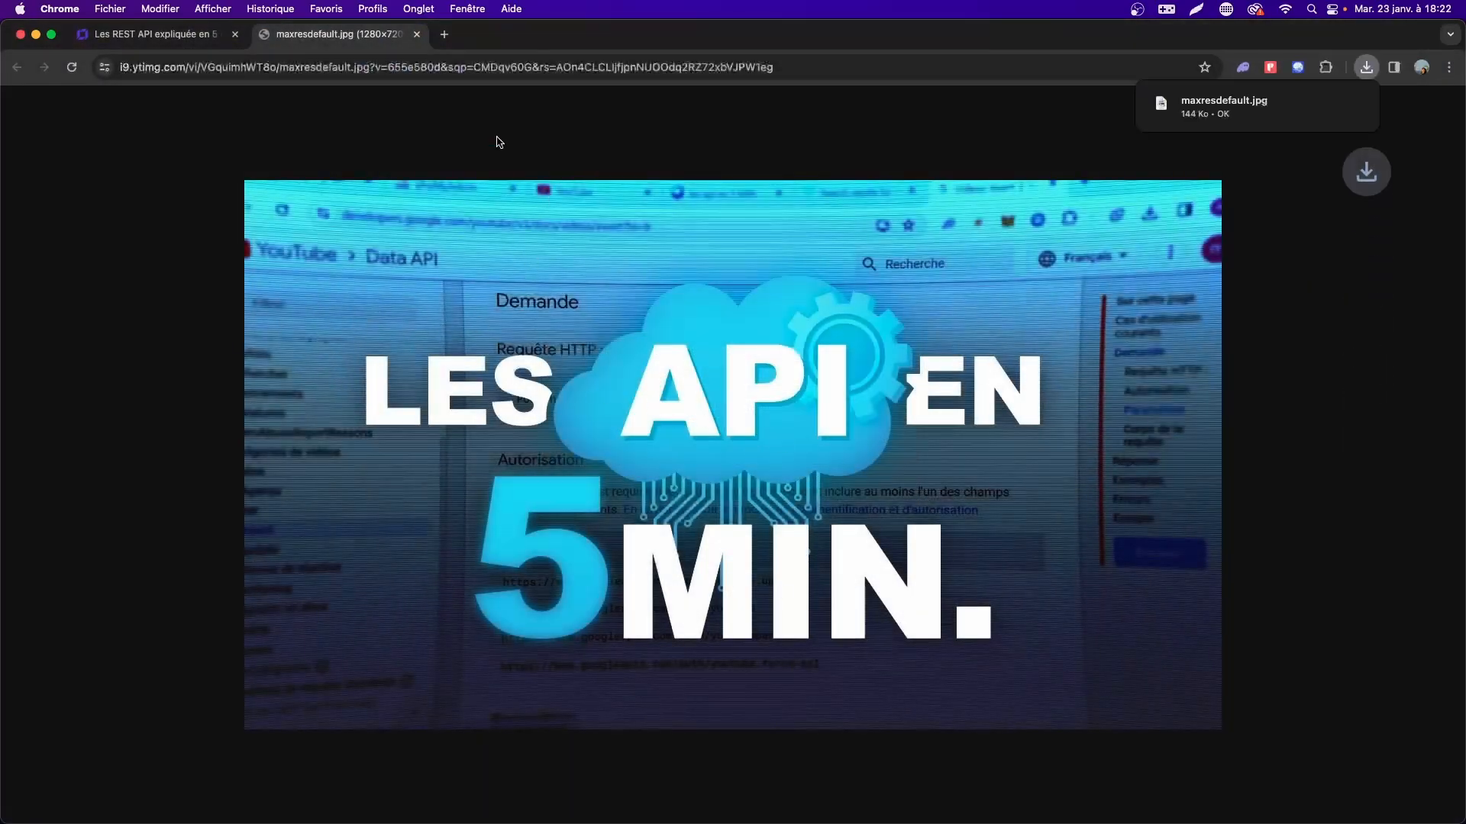
# Upload maxresdefault.jpg to the media library, choose it as the post's featured image and save the post settings.
pyautogui.click(149, 34)
pyautogui.click(1367, 67)
pyautogui.moveTo(1222, 136); pyautogui.dragTo(895, 470)
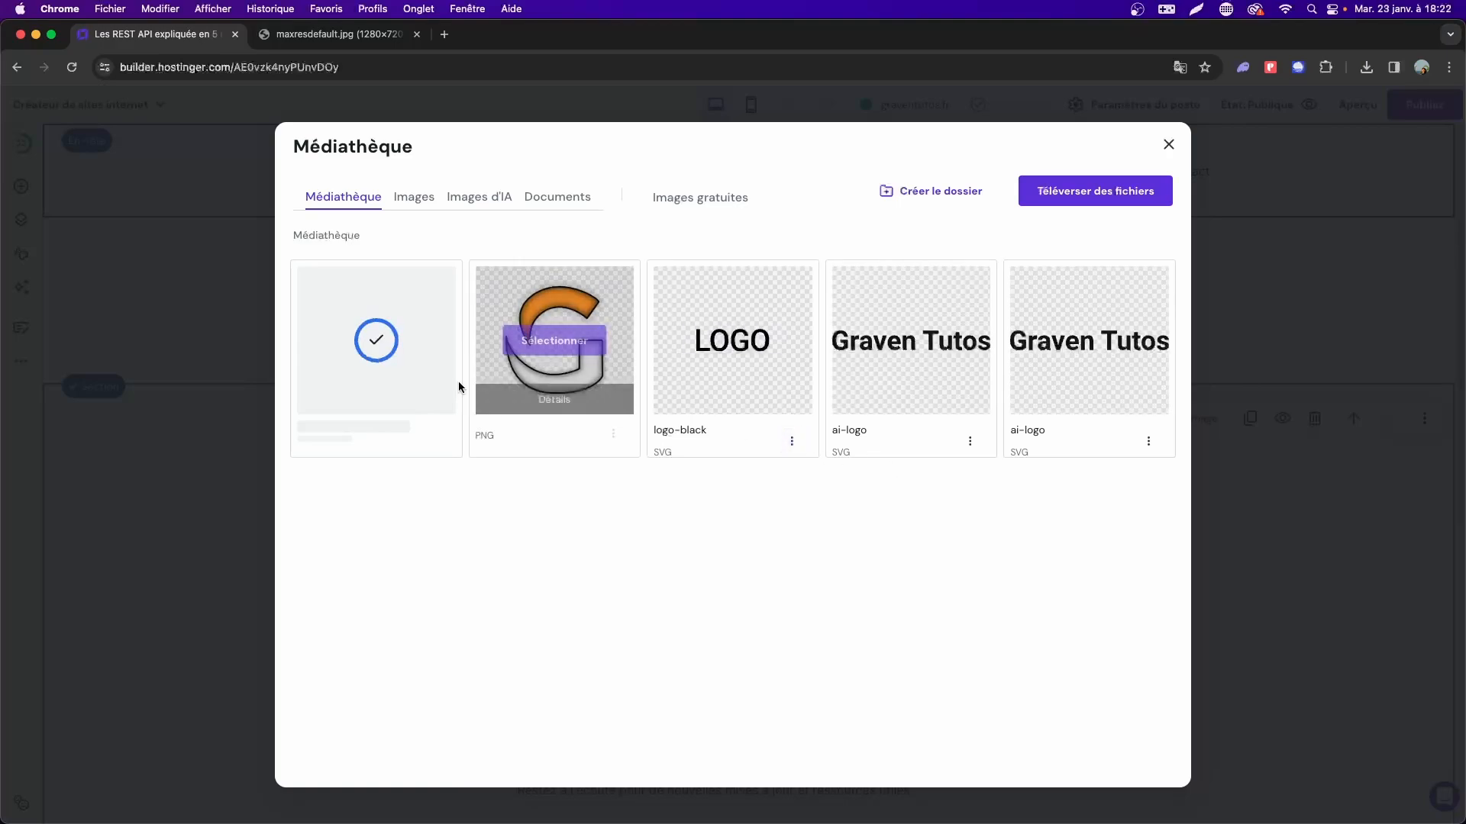
pyautogui.moveTo(431, 383)
pyautogui.click(391, 338)
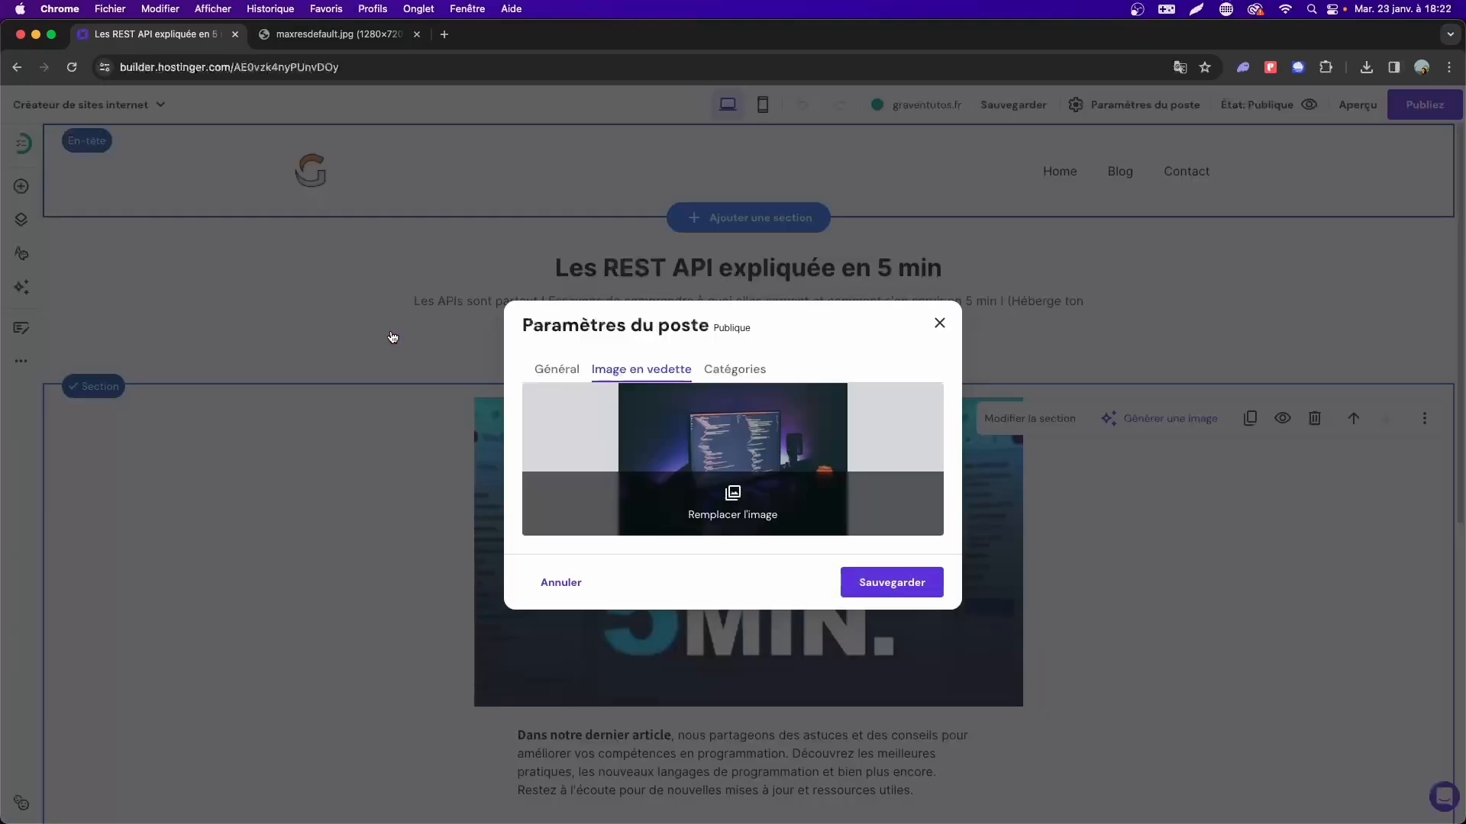
pyautogui.click(918, 585)
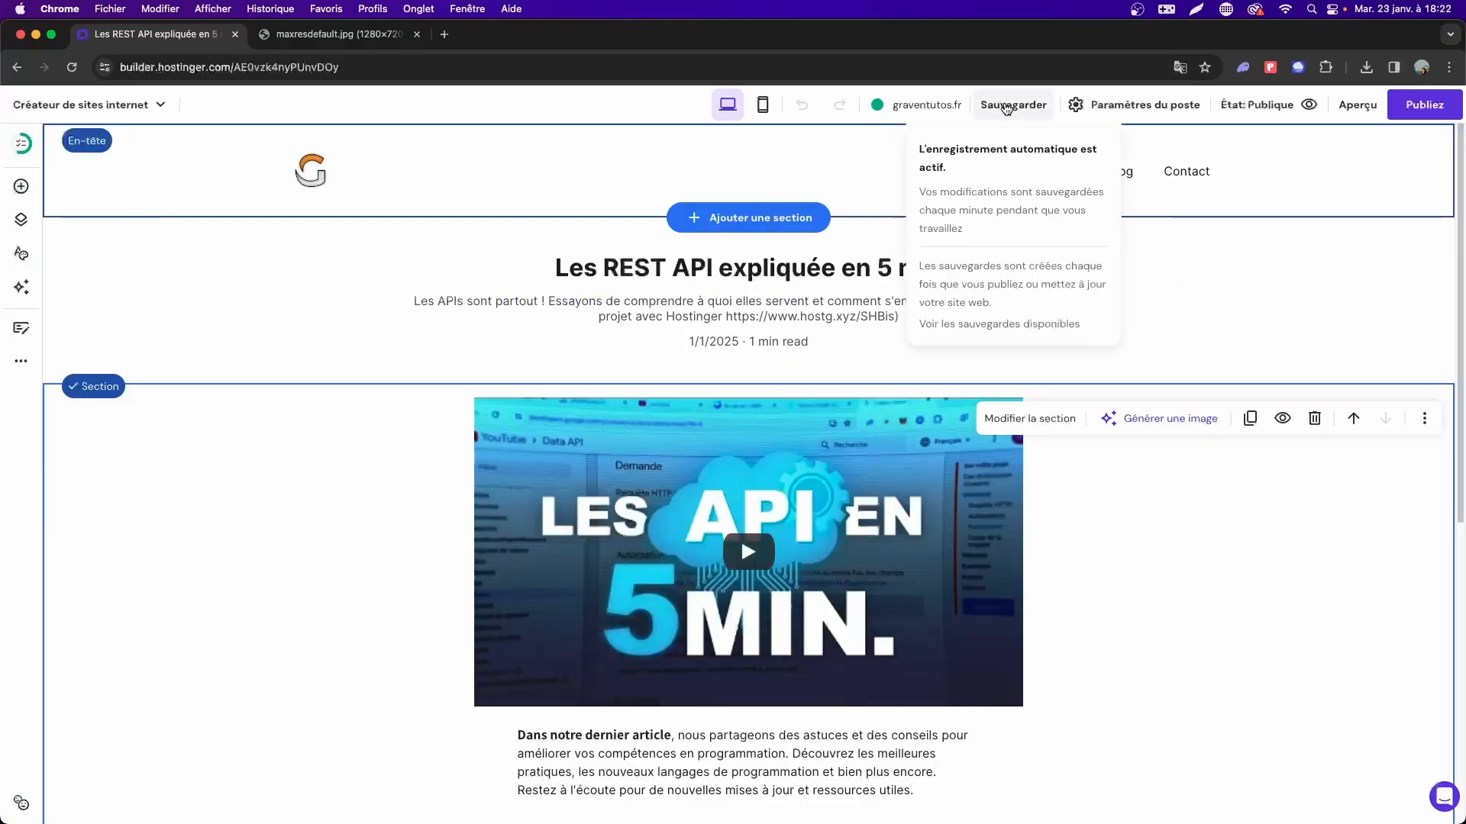
# Save the post and view its card on the home page.
pyautogui.click(1007, 107)
pyautogui.moveTo(965, 107)
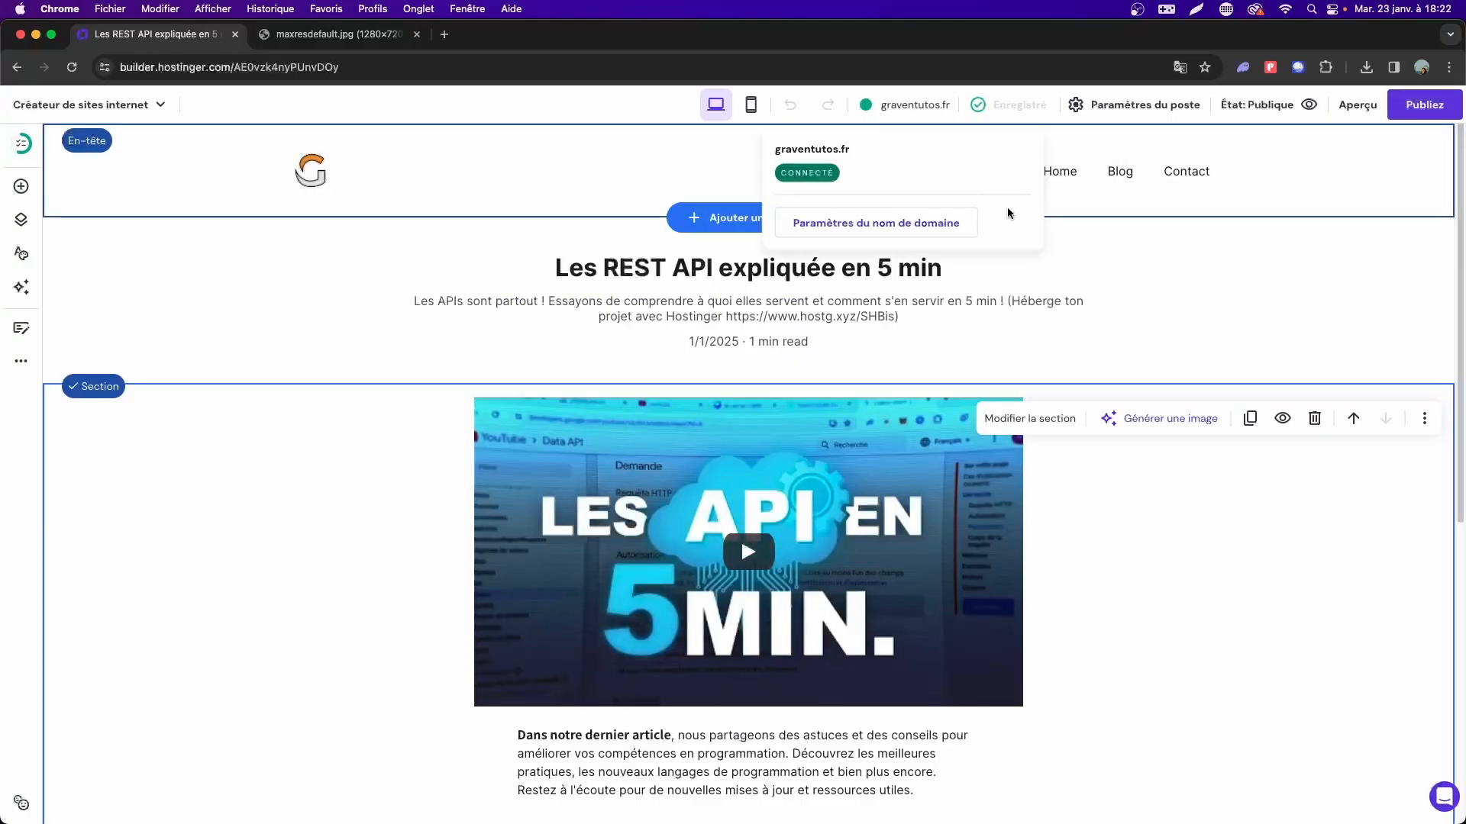
pyautogui.click(1058, 172)
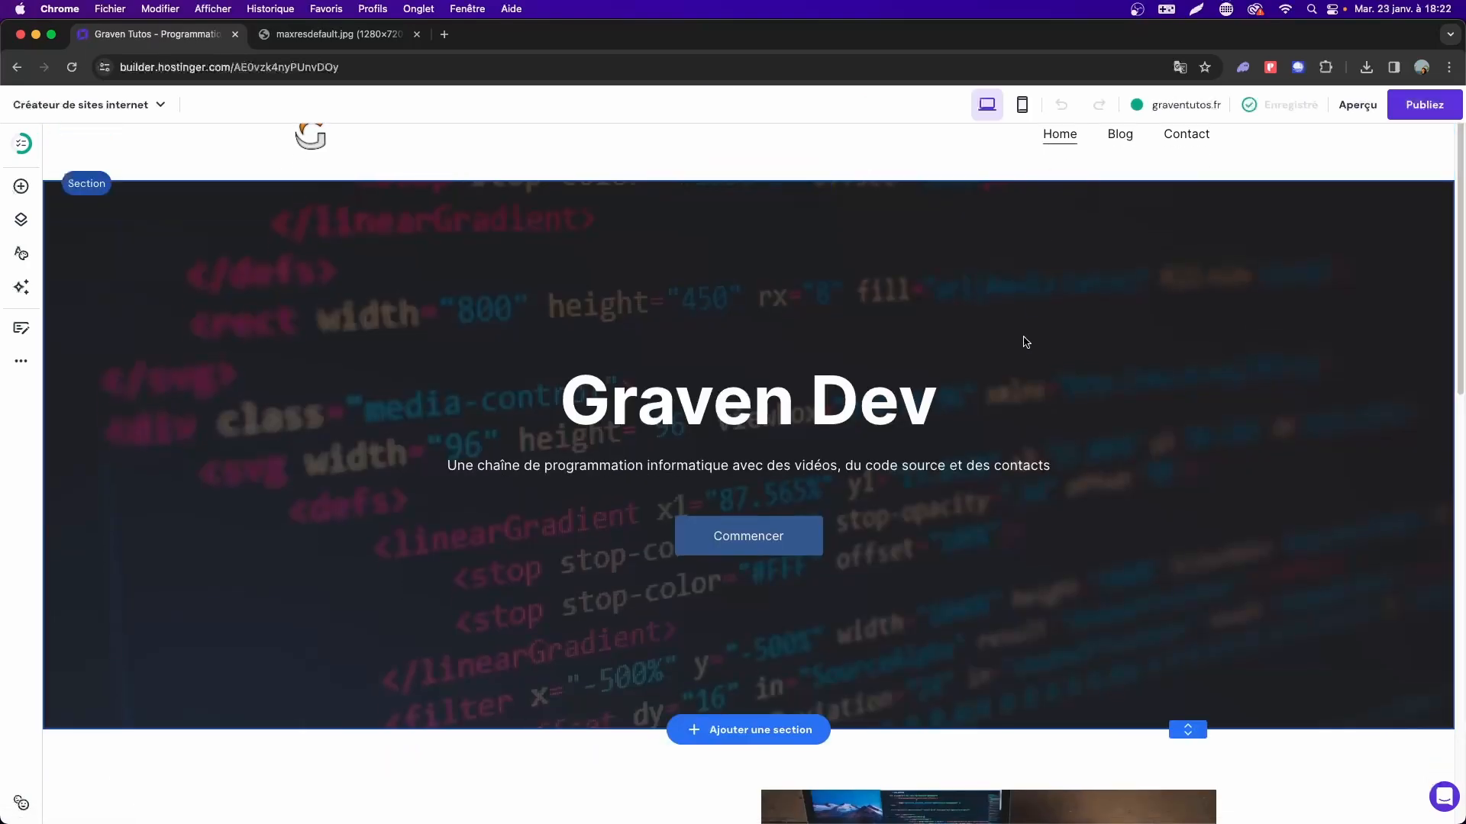
pyautogui.scroll(-6, 997, 439)
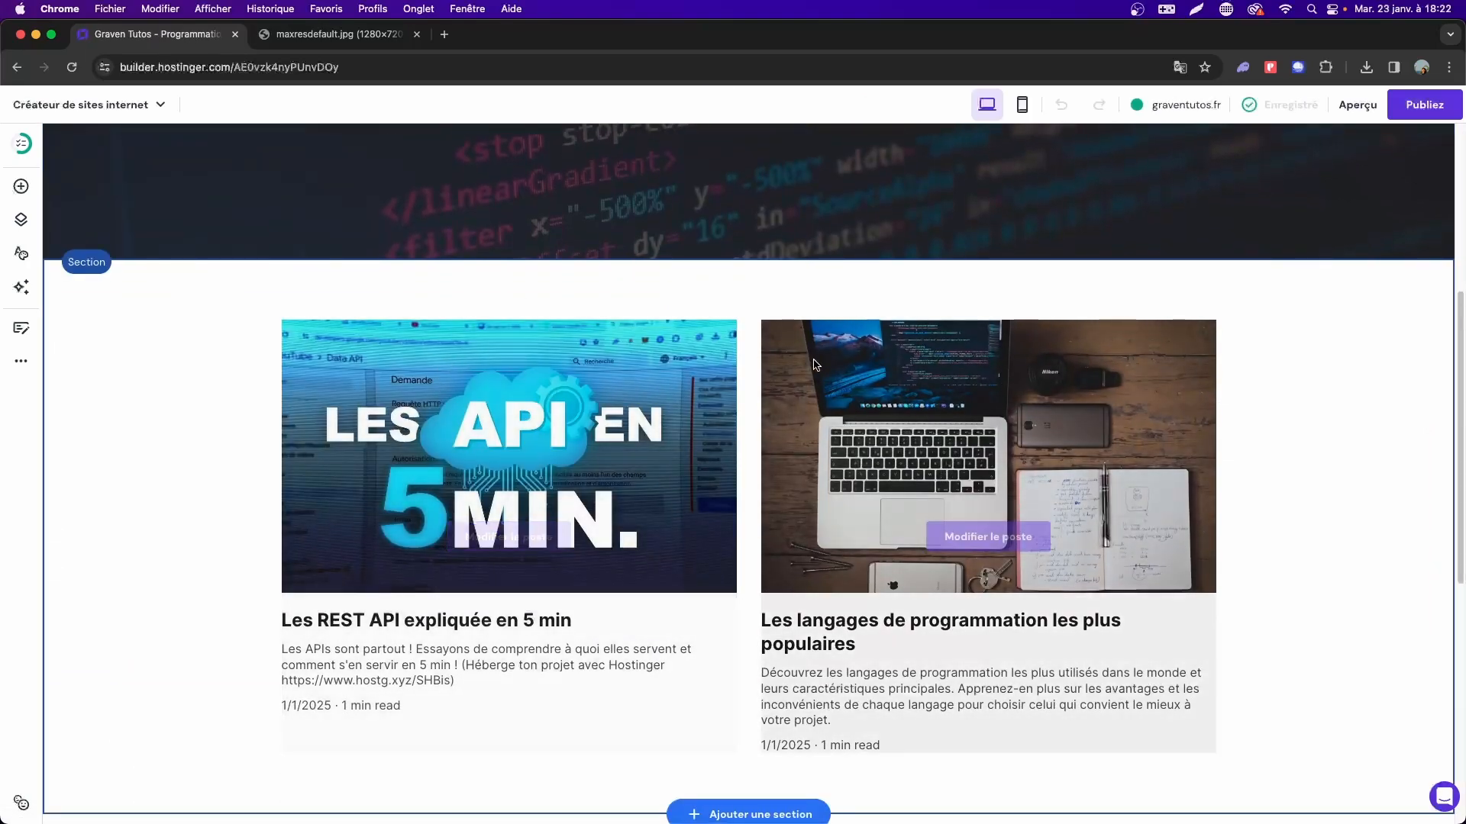
# Look over the home page's post cards and the elements available to add to the page.
pyautogui.scroll(-1, 511, 528)
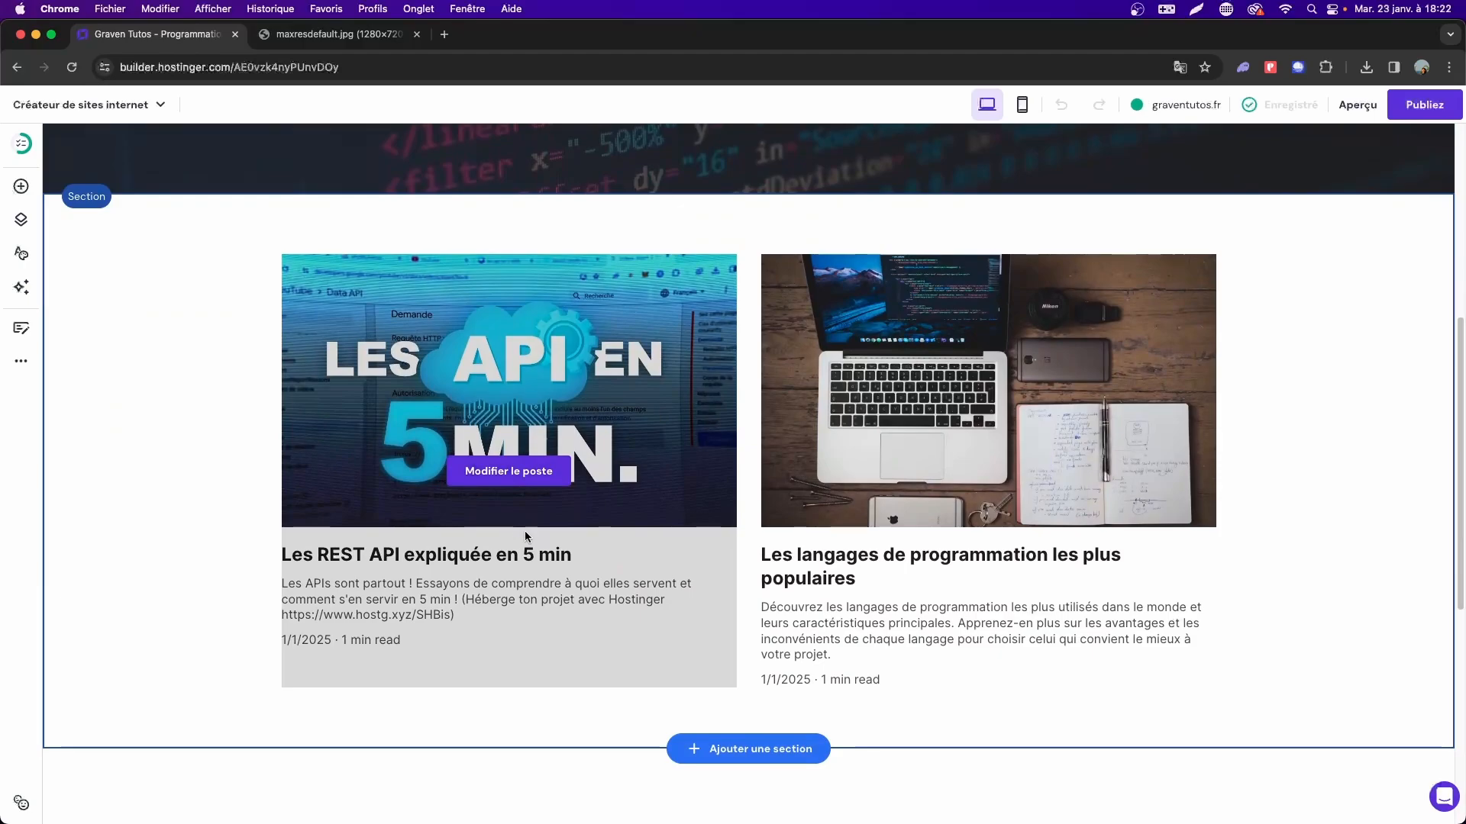
pyautogui.scroll(7, 534, 533)
pyautogui.scroll(-11, 637, 534)
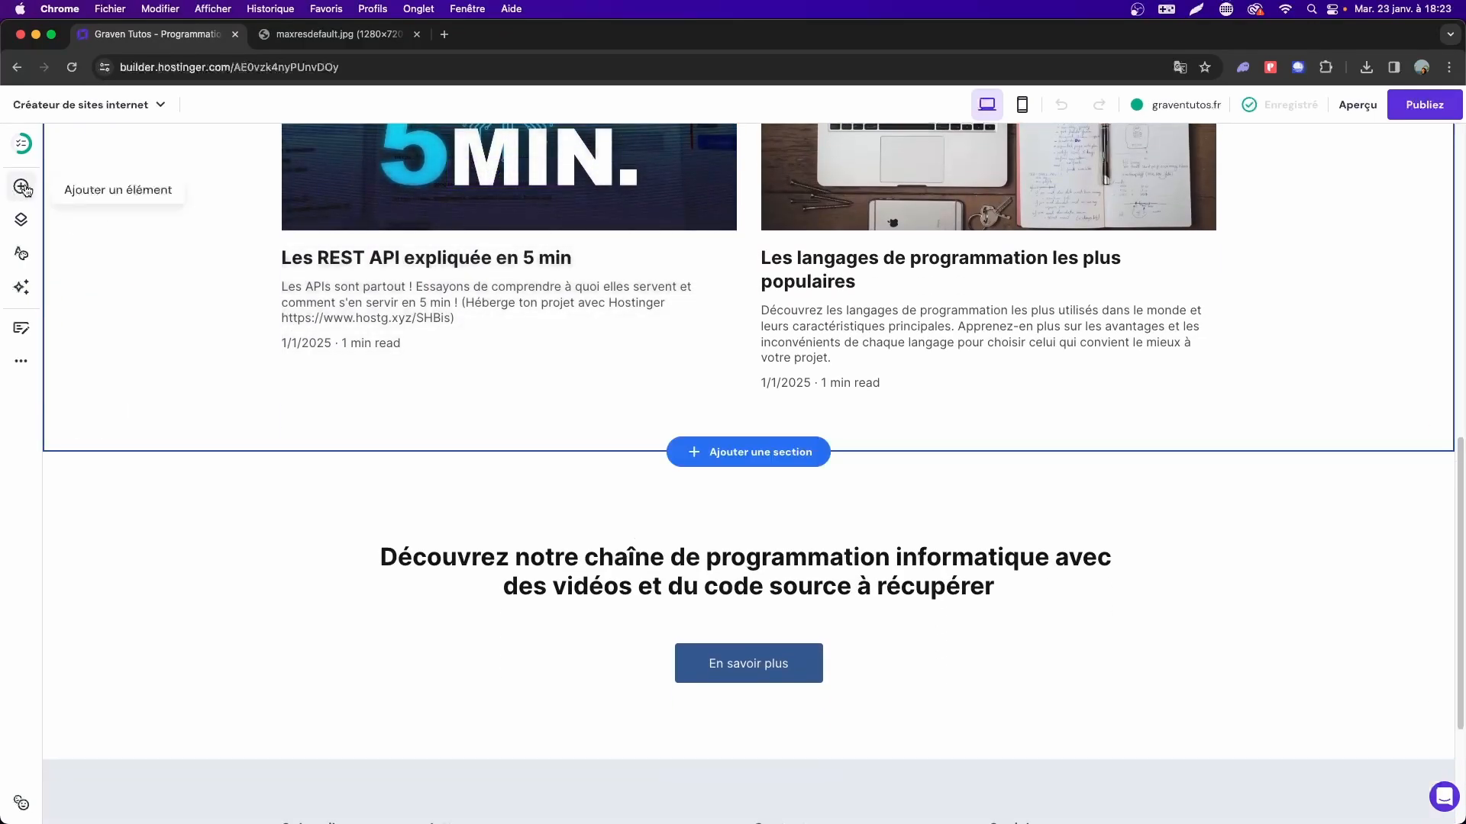
pyautogui.click(22, 187)
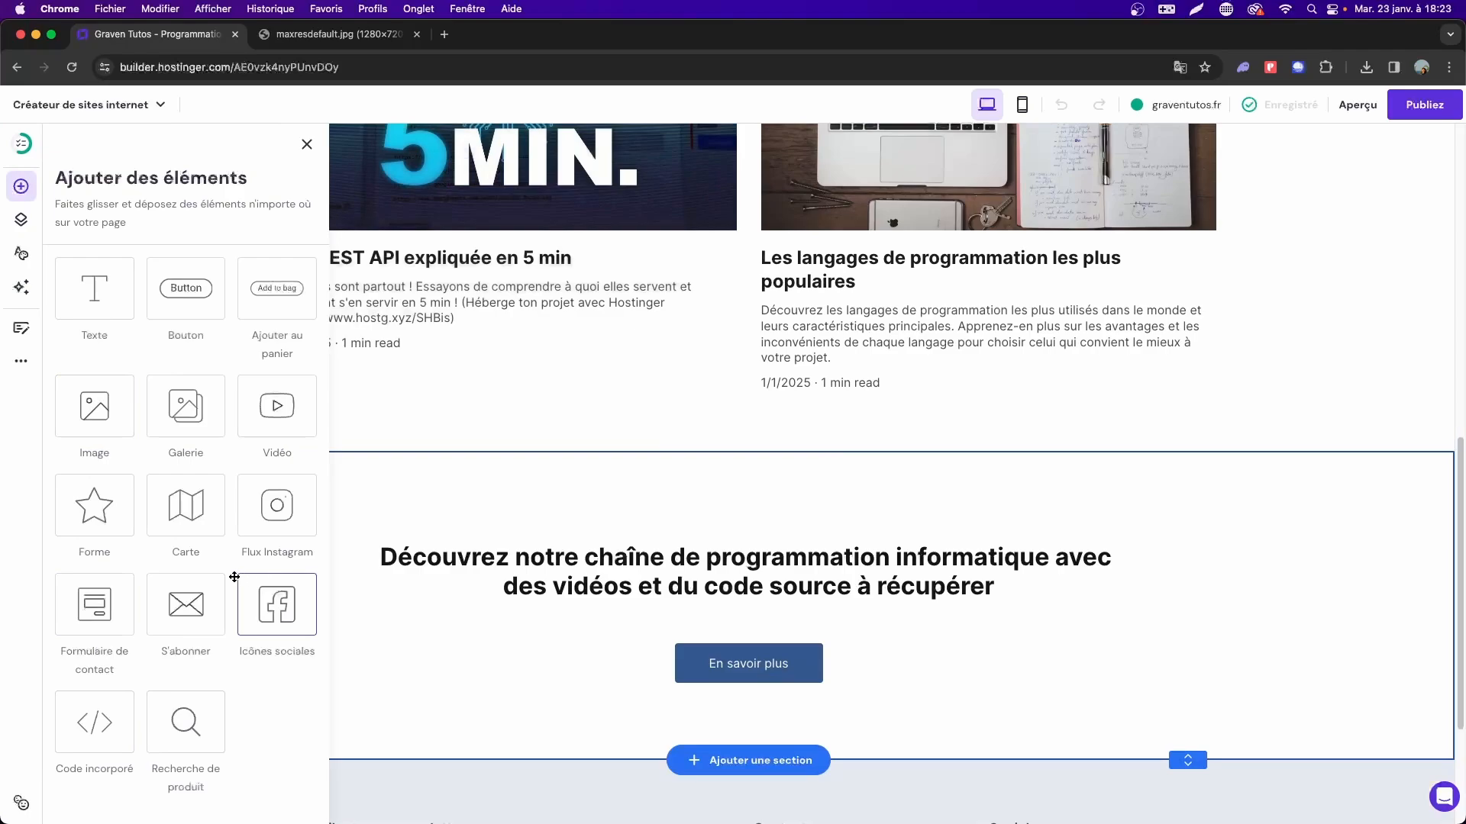
pyautogui.click(853, 667)
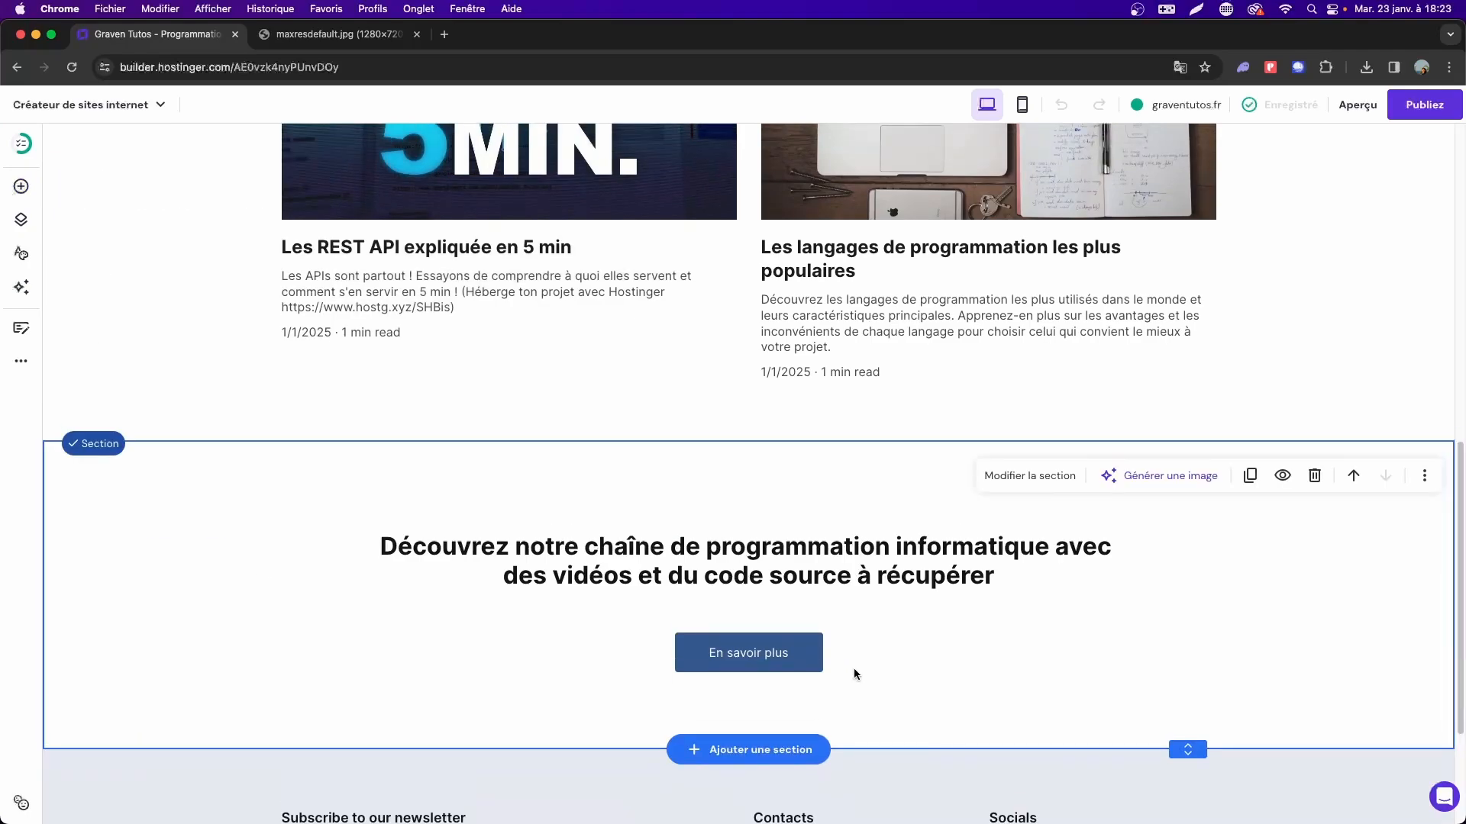
# Add the "Our office" map section with a building photo beneath the section containing the "En savoir plus" button.
pyautogui.click(789, 754)
pyautogui.scroll(-4, 290, 550)
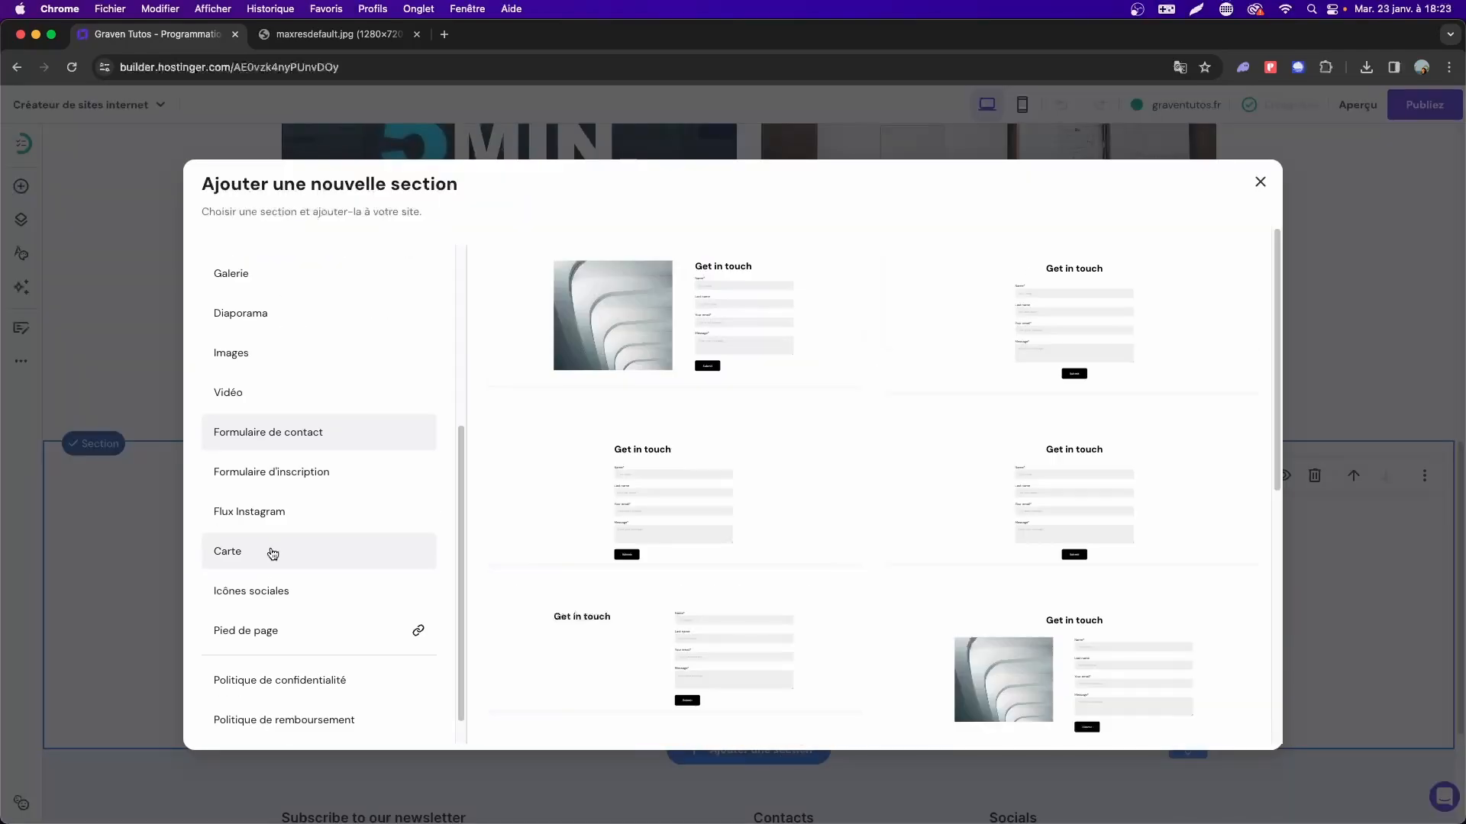
pyautogui.click(272, 551)
pyautogui.scroll(-4, 841, 507)
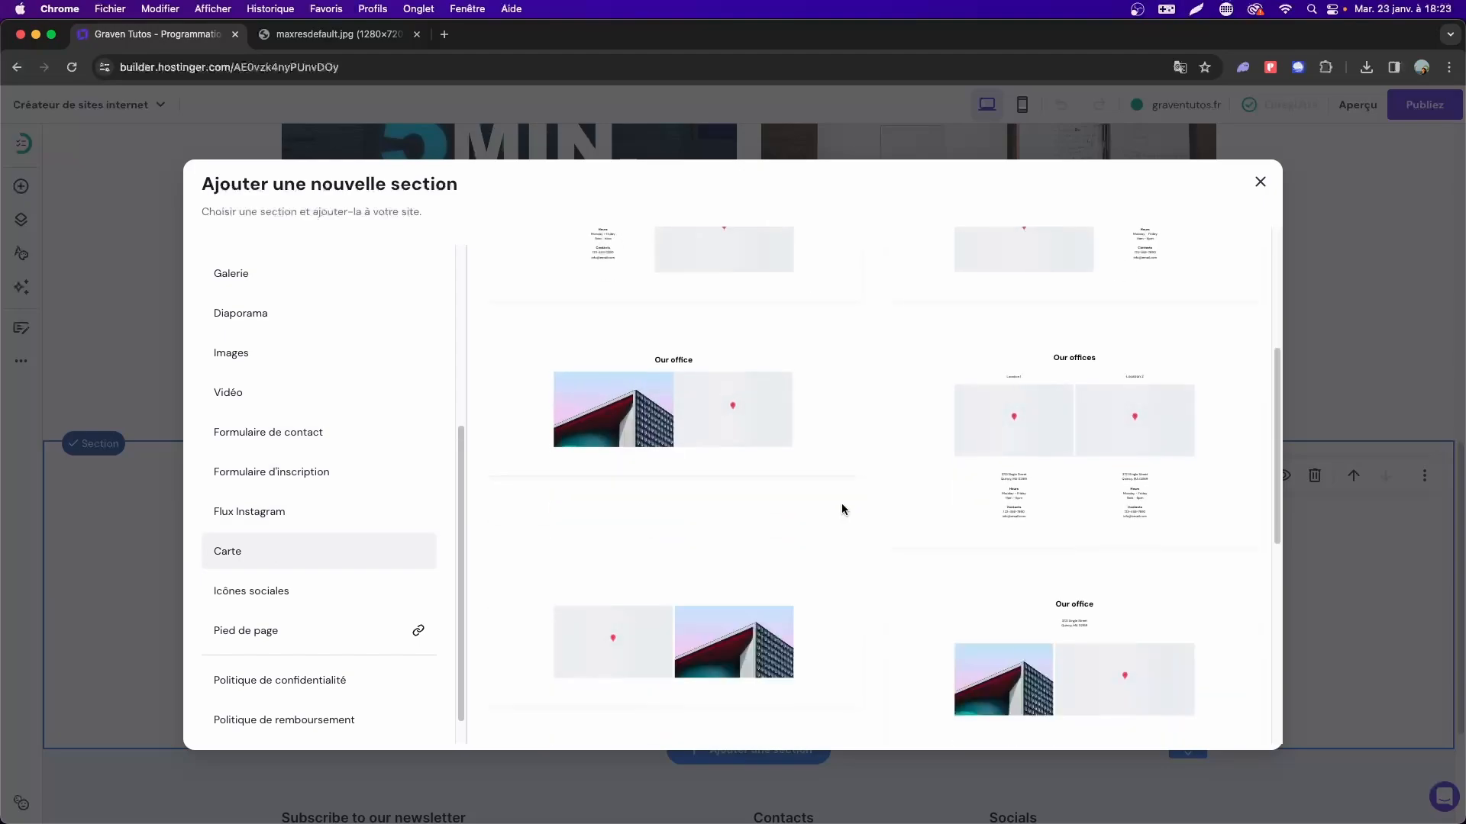
pyautogui.click(731, 435)
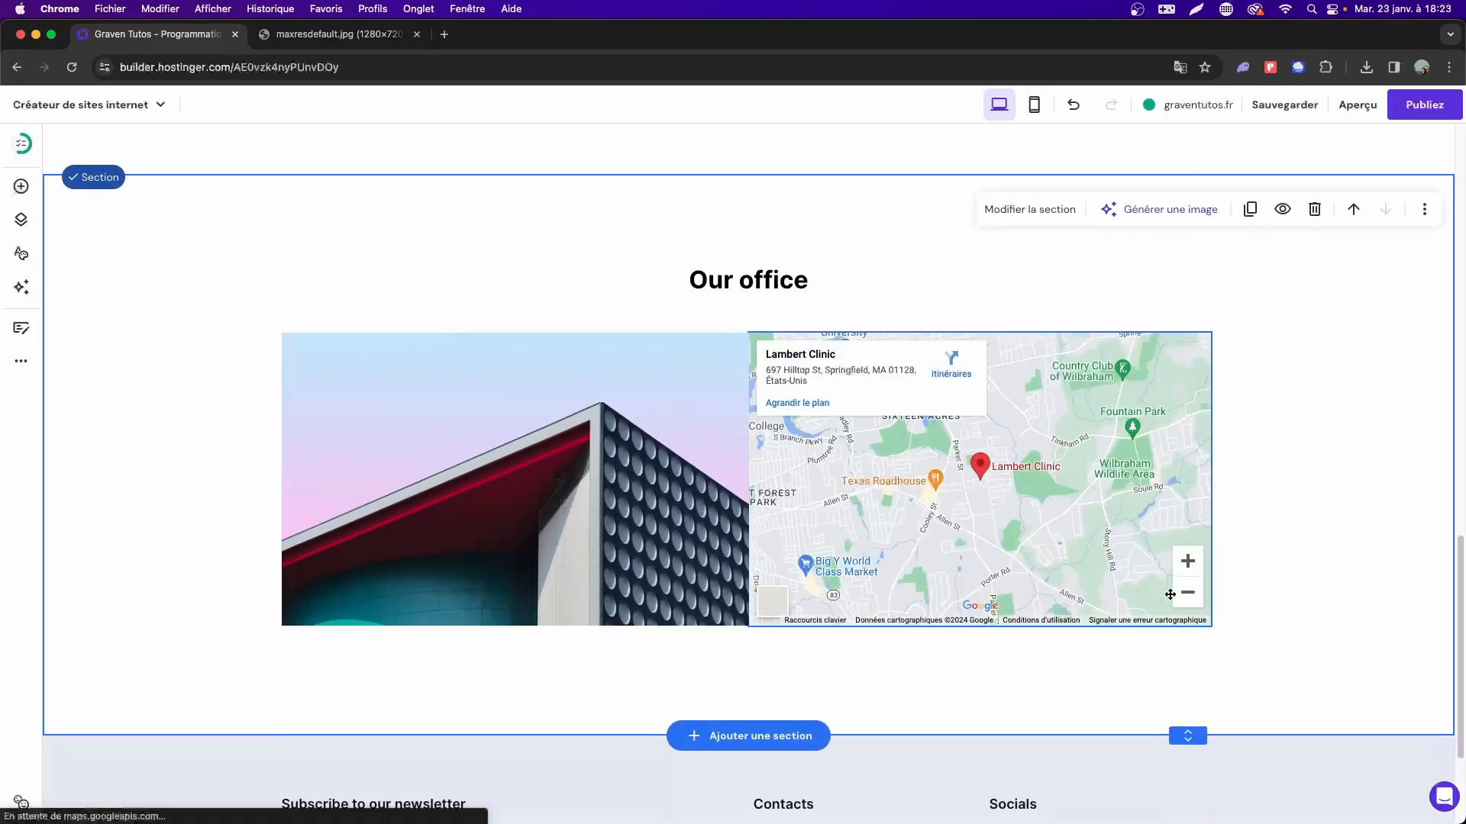
pyautogui.scroll(3, 947, 504)
pyautogui.scroll(-5, 954, 520)
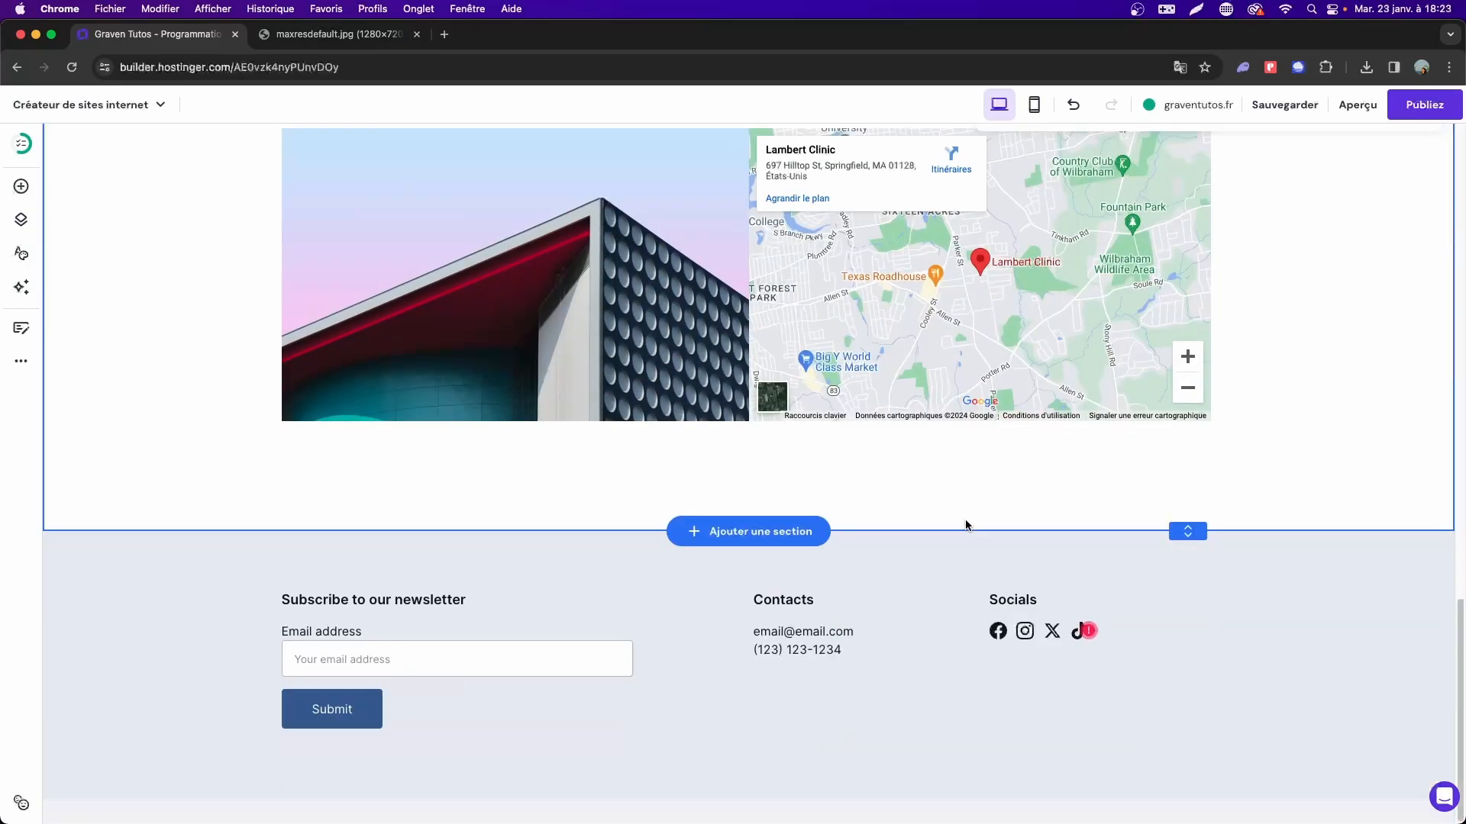
# Examine the privacy policy, refund policy and terms and conditions templates offered for a new section beneath the blog posts.
pyautogui.scroll(10, 939, 520)
pyautogui.scroll(7, 840, 497)
pyautogui.scroll(-7, 828, 501)
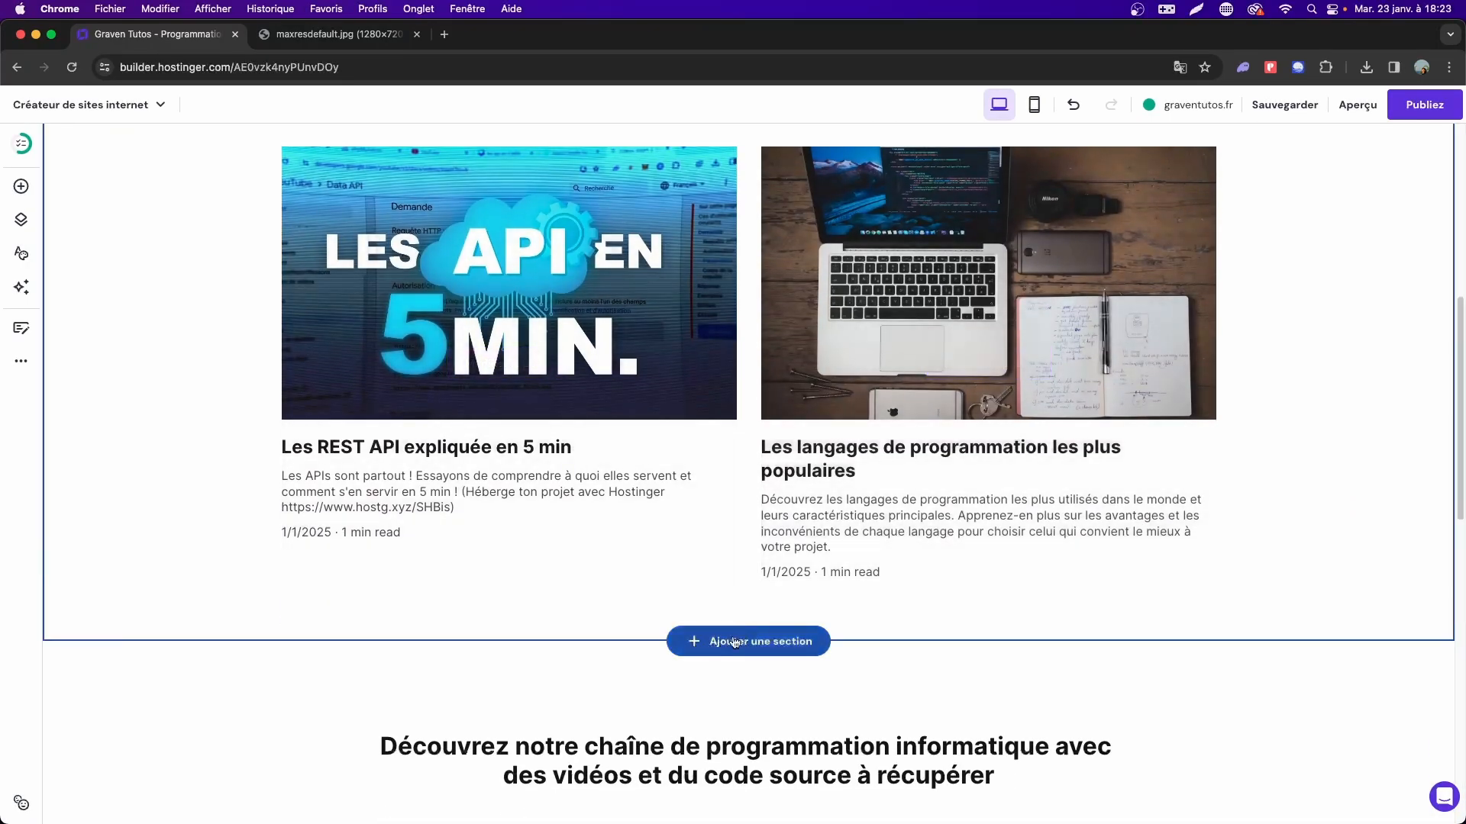
pyautogui.click(707, 640)
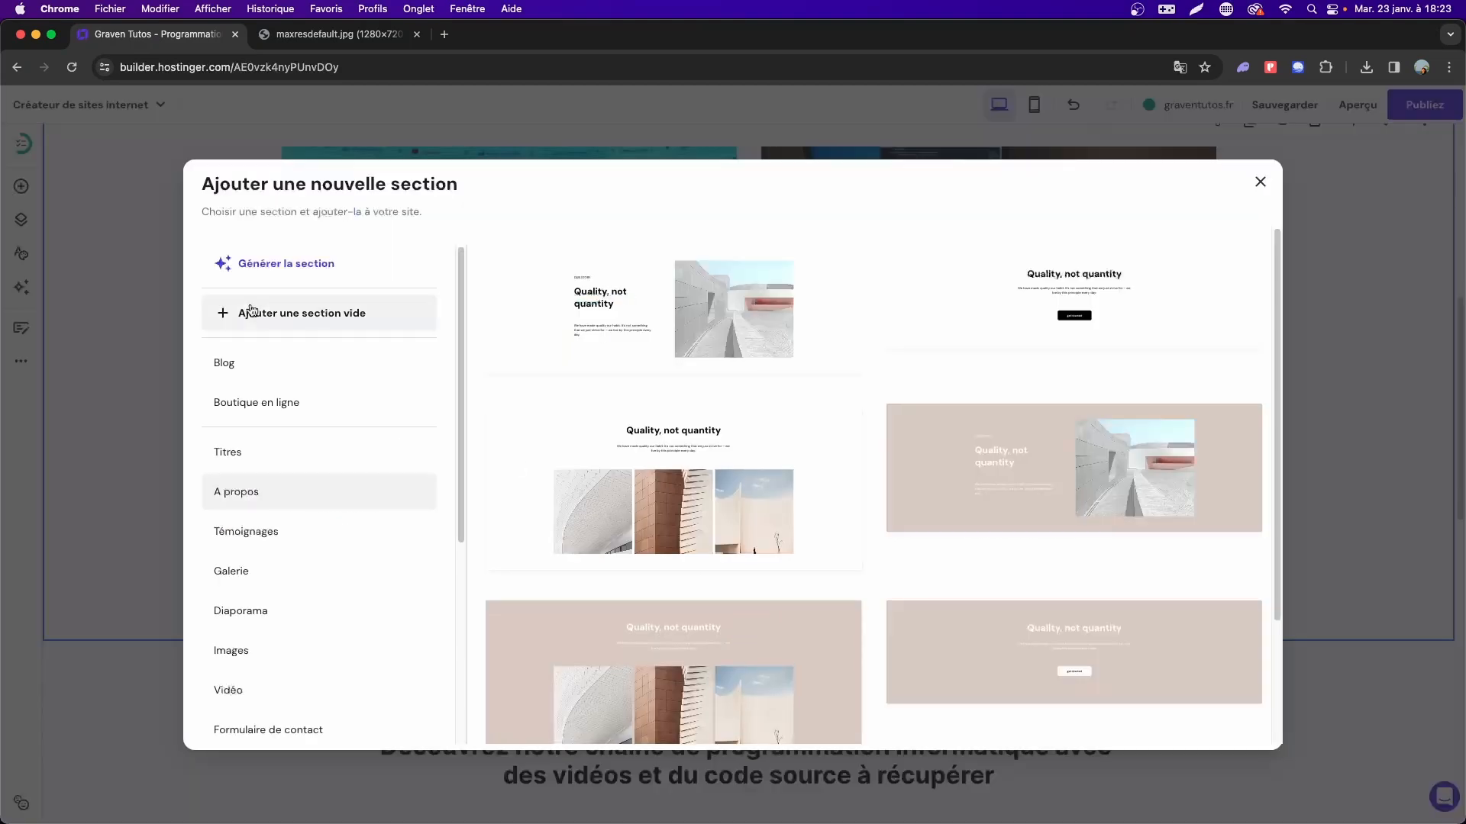
pyautogui.scroll(-5, 346, 478)
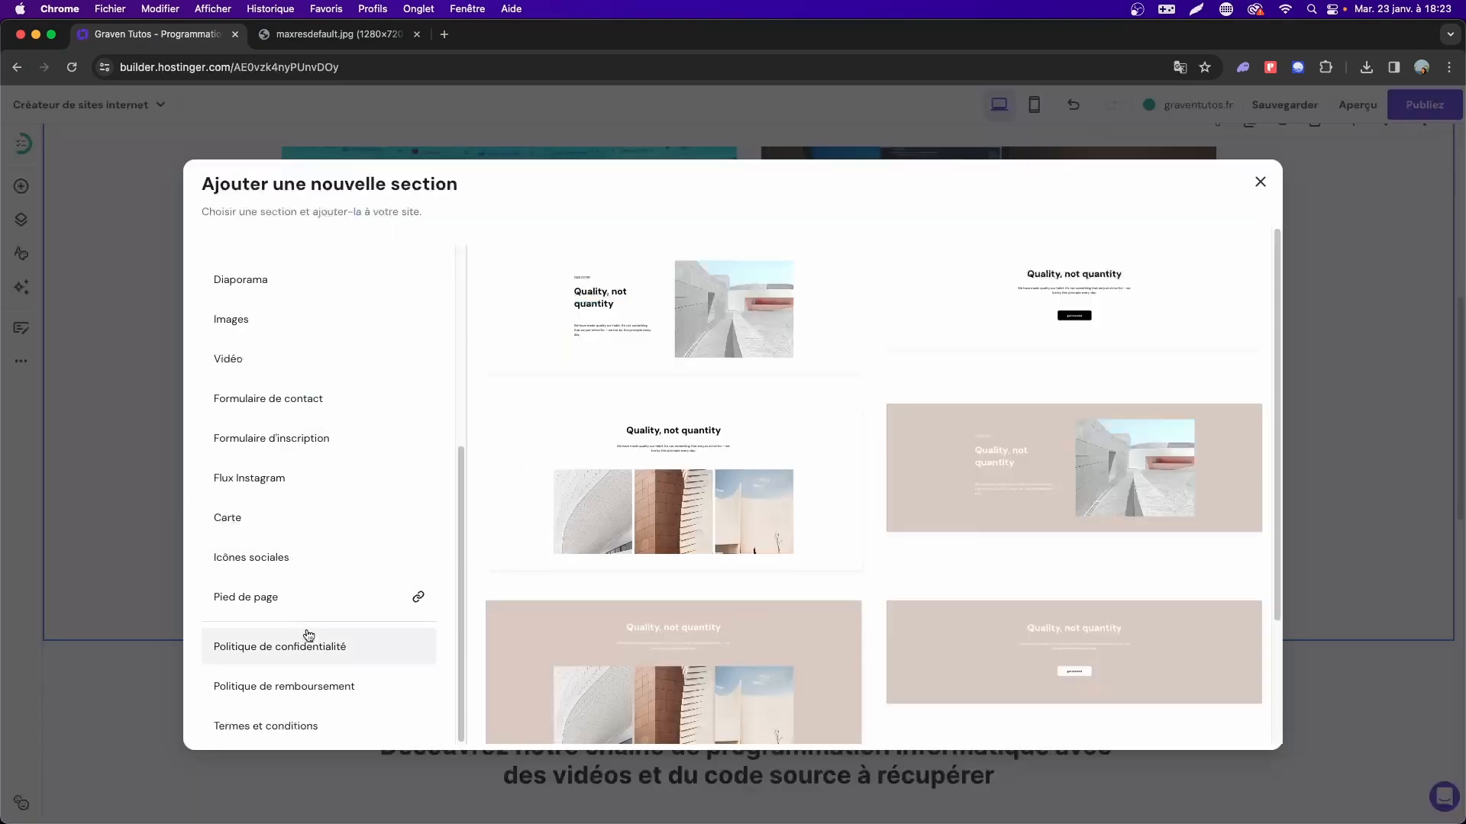
pyautogui.click(308, 645)
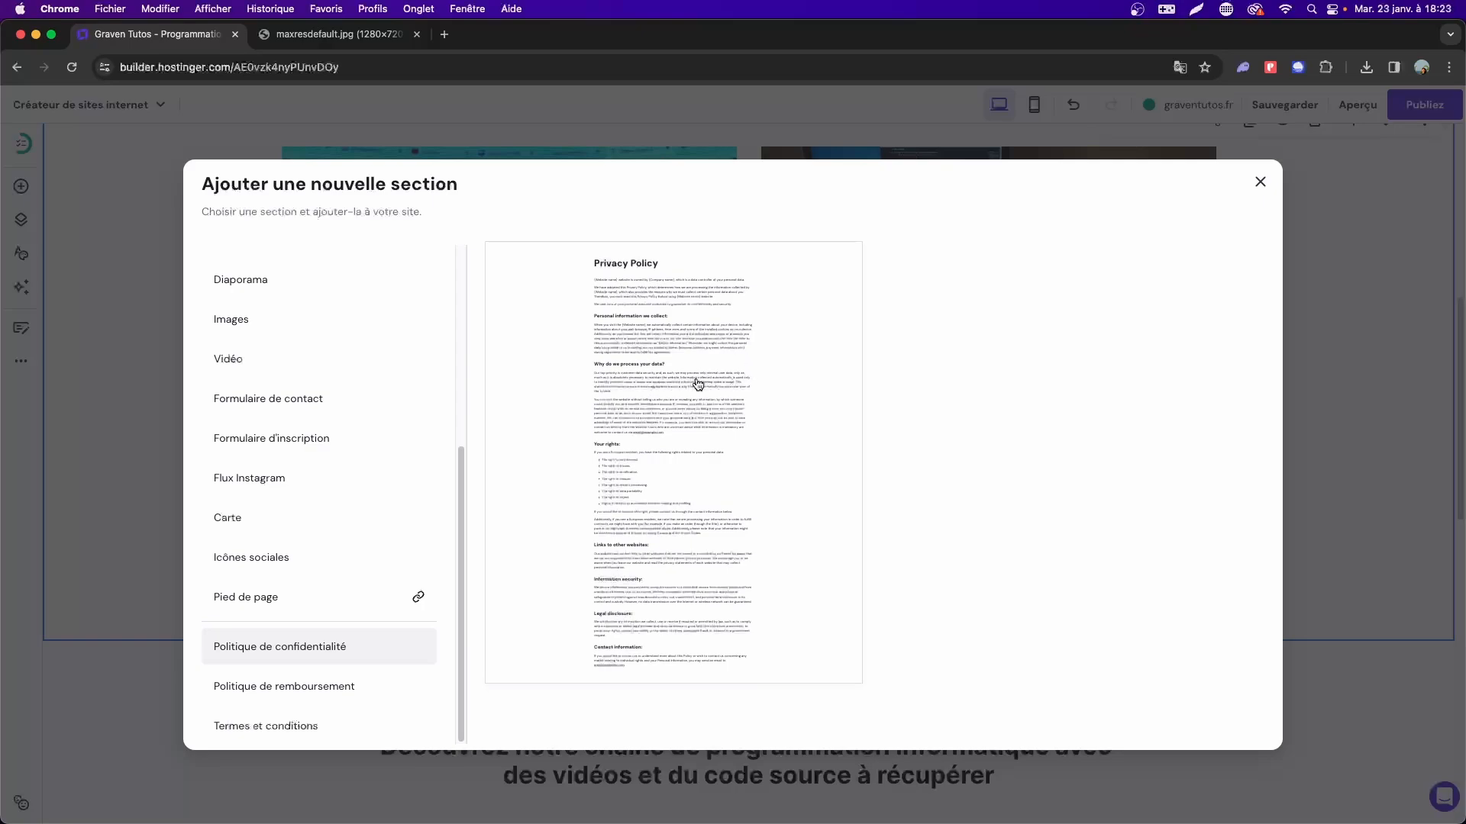
pyautogui.click(284, 685)
pyautogui.click(273, 718)
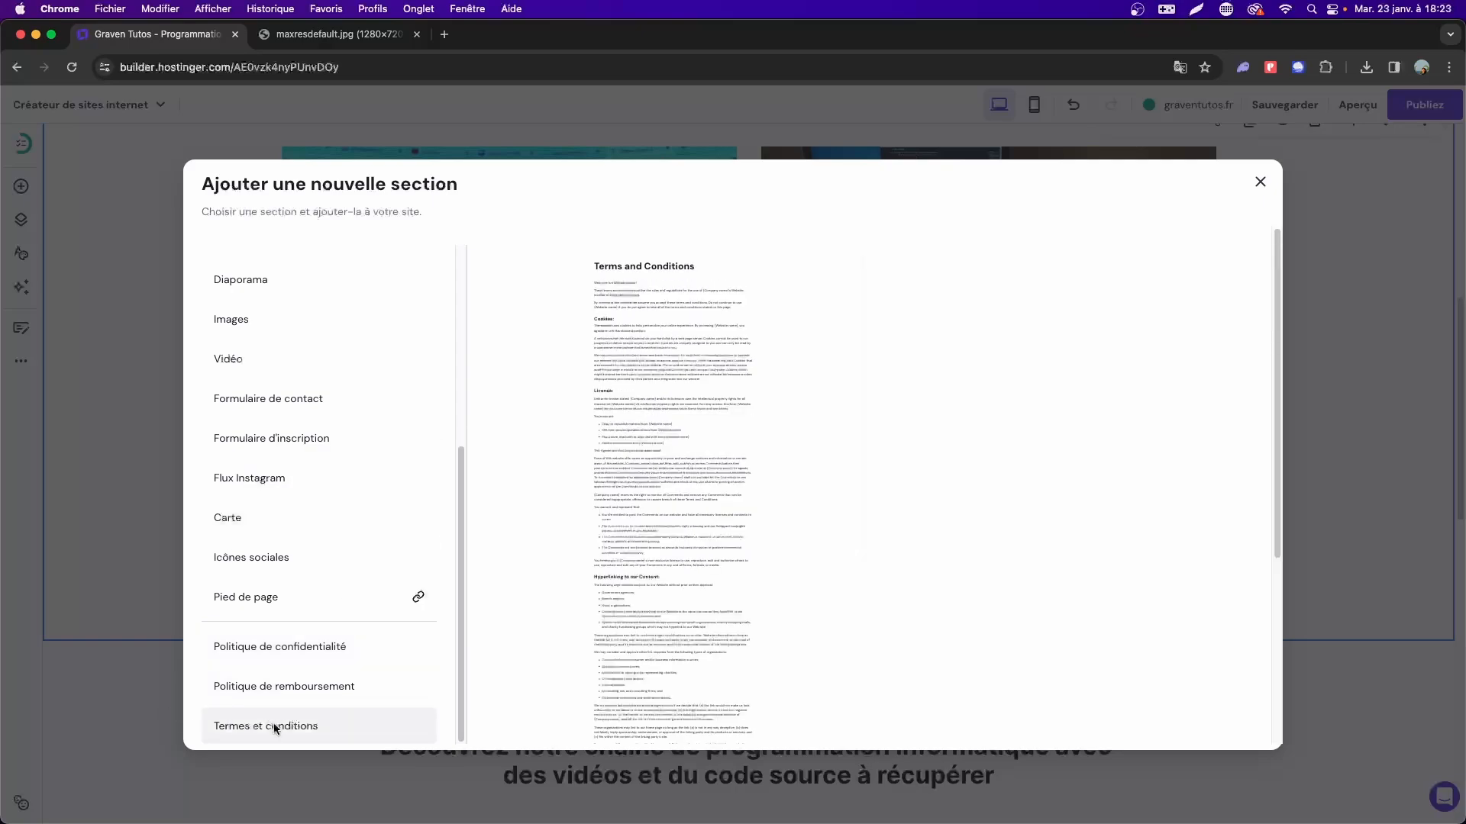
pyautogui.click(1318, 369)
# Look at the colours and fonts in the website's global styles.
pyautogui.scroll(10, 1023, 313)
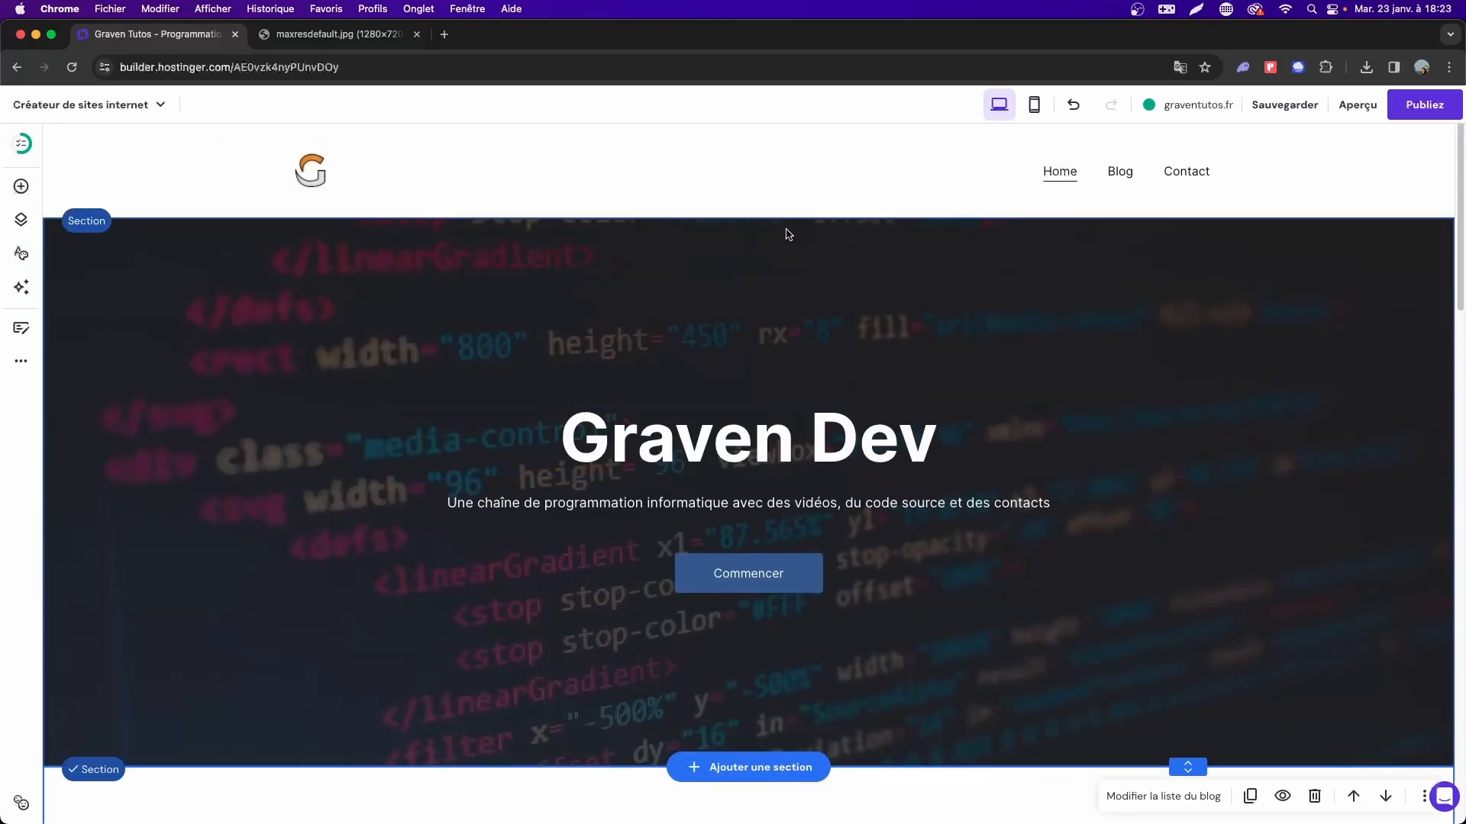
pyautogui.click(21, 257)
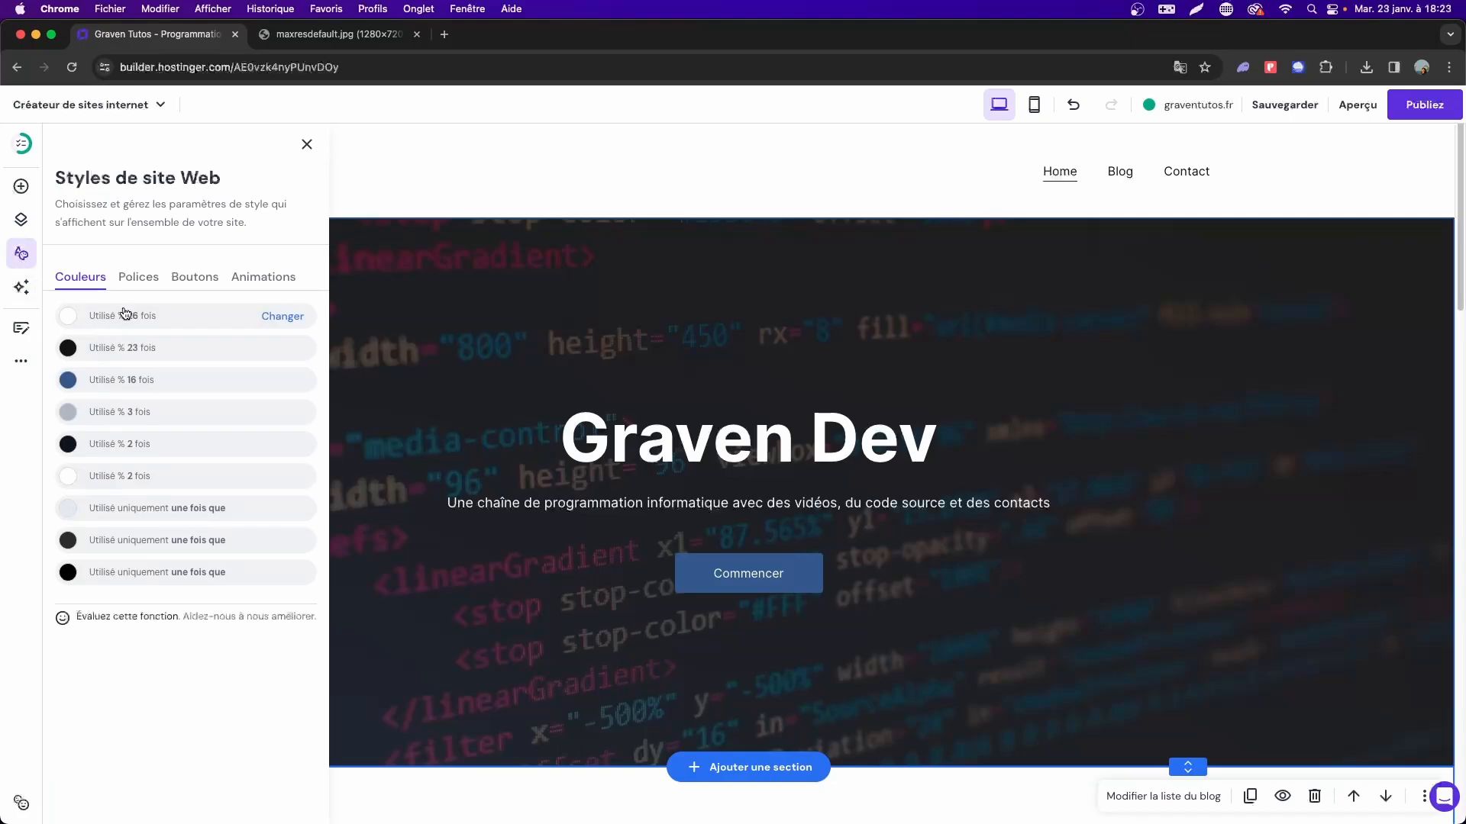
pyautogui.click(133, 284)
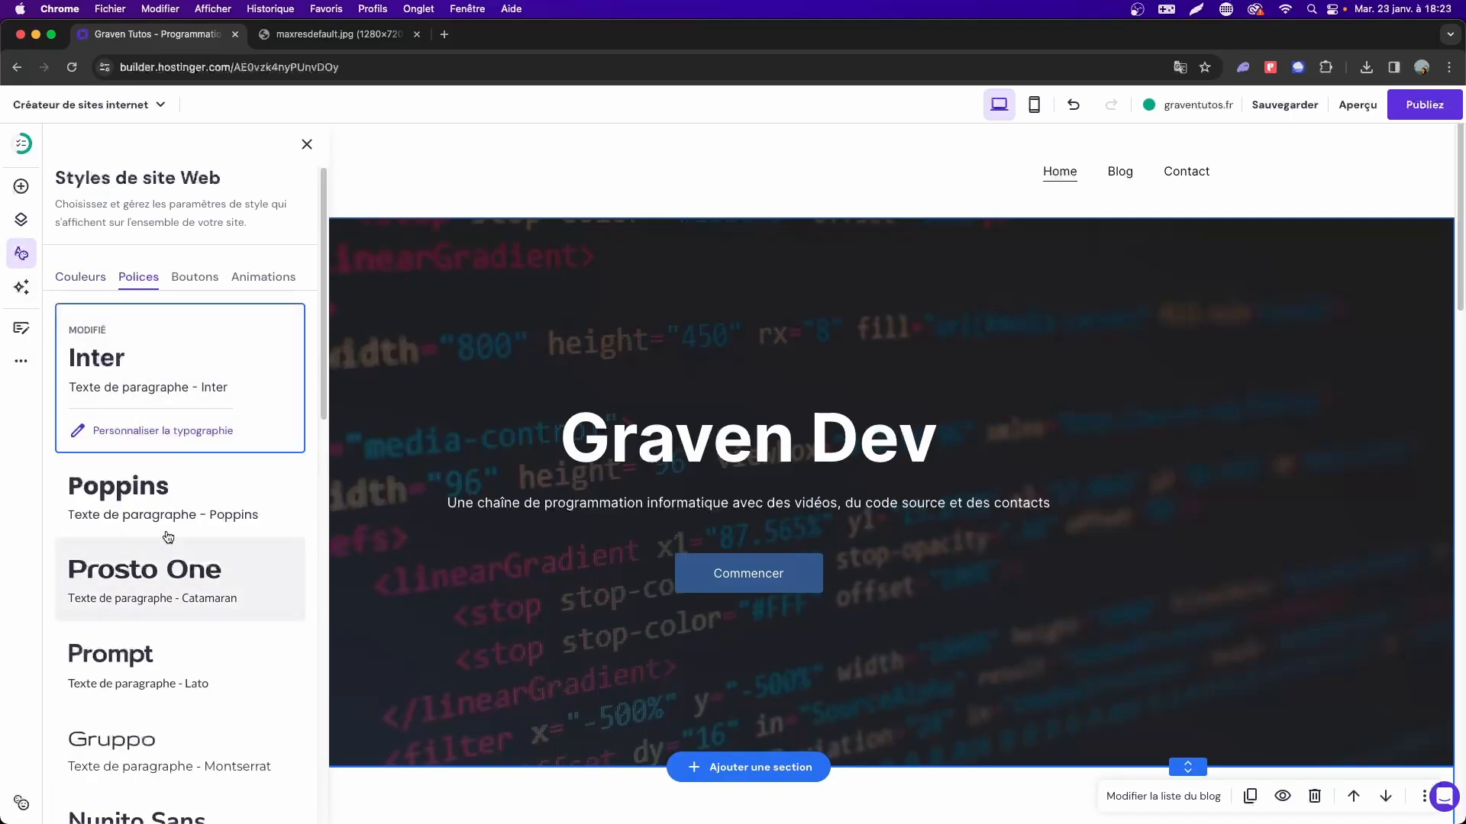
pyautogui.click(106, 288)
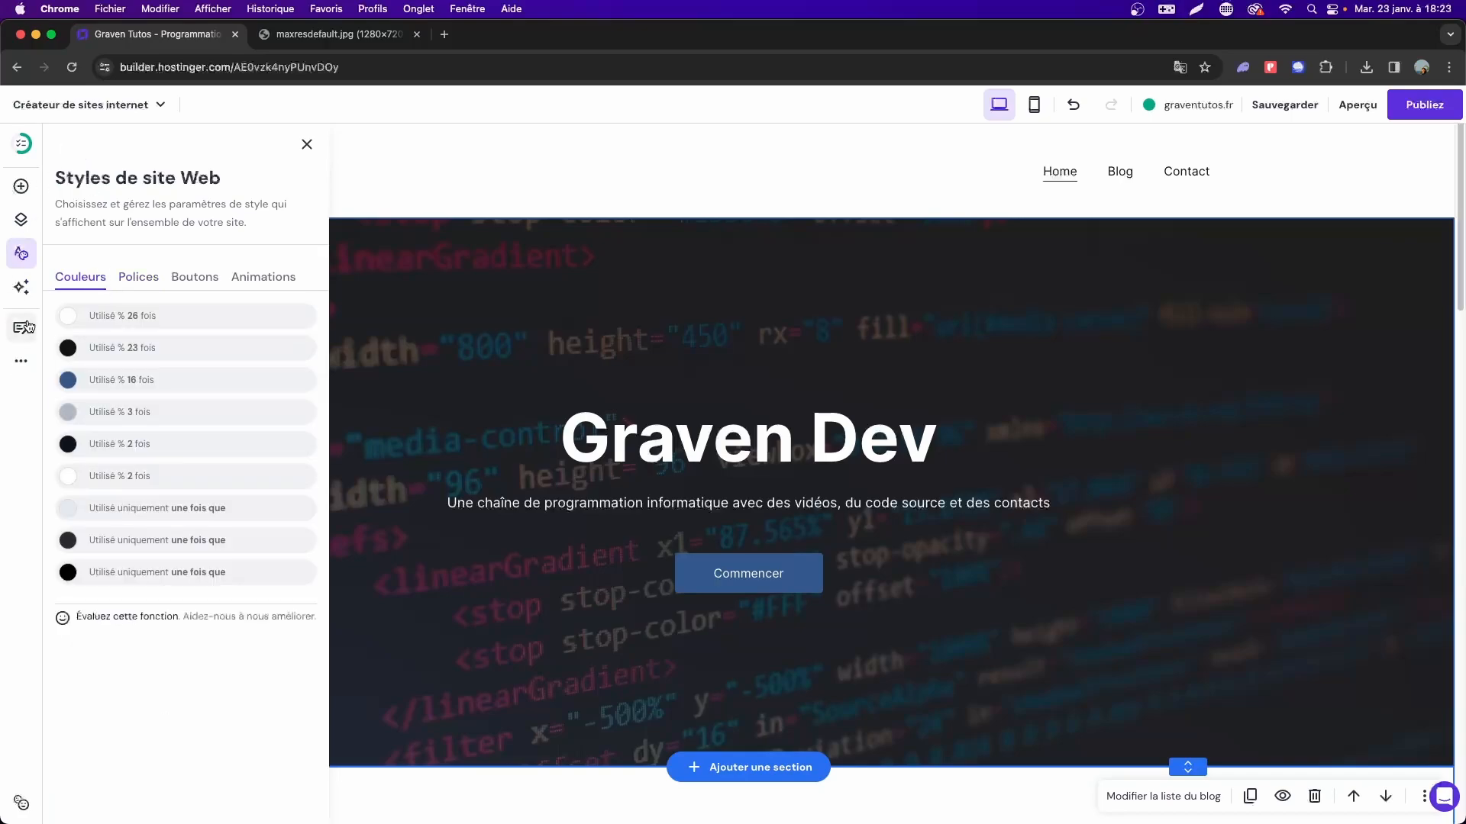
pyautogui.click(531, 159)
# Save the current changes to the website.
pyautogui.scroll(-5, 821, 262)
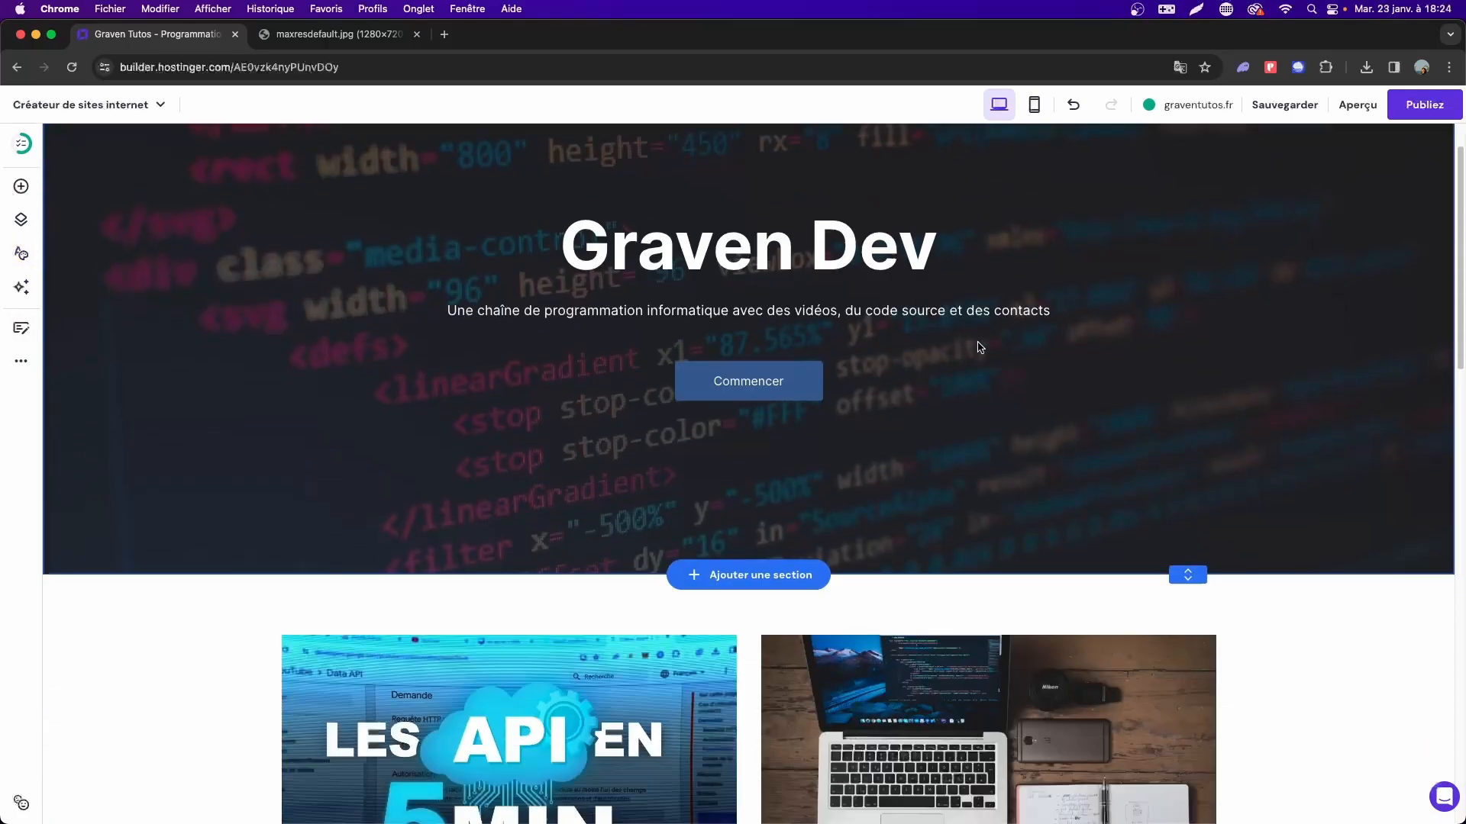
pyautogui.scroll(5, 979, 349)
pyautogui.click(1293, 101)
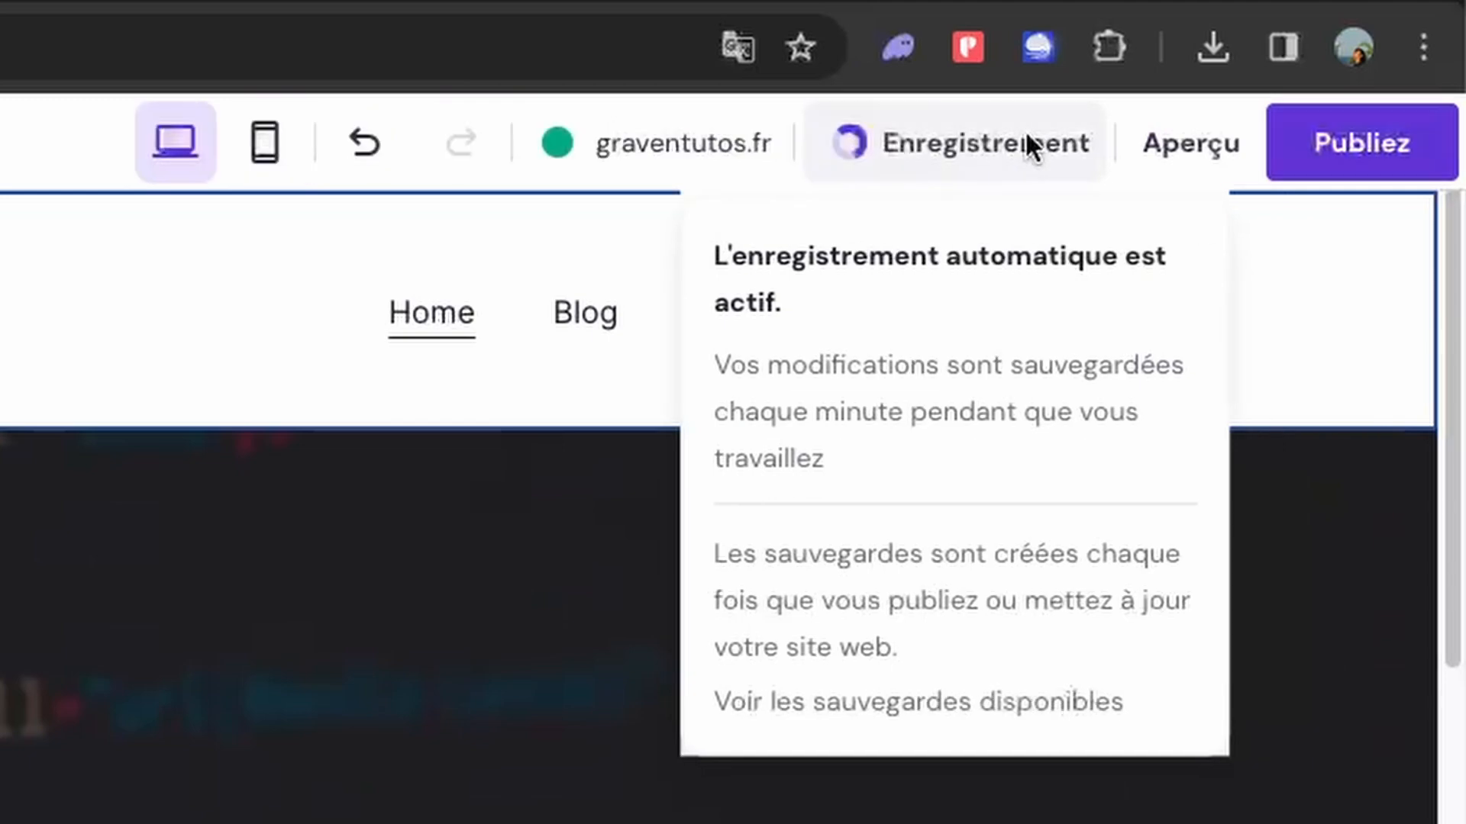
# Preview the website and check its Home, Blog and Contact pages.
pyautogui.click(1152, 149)
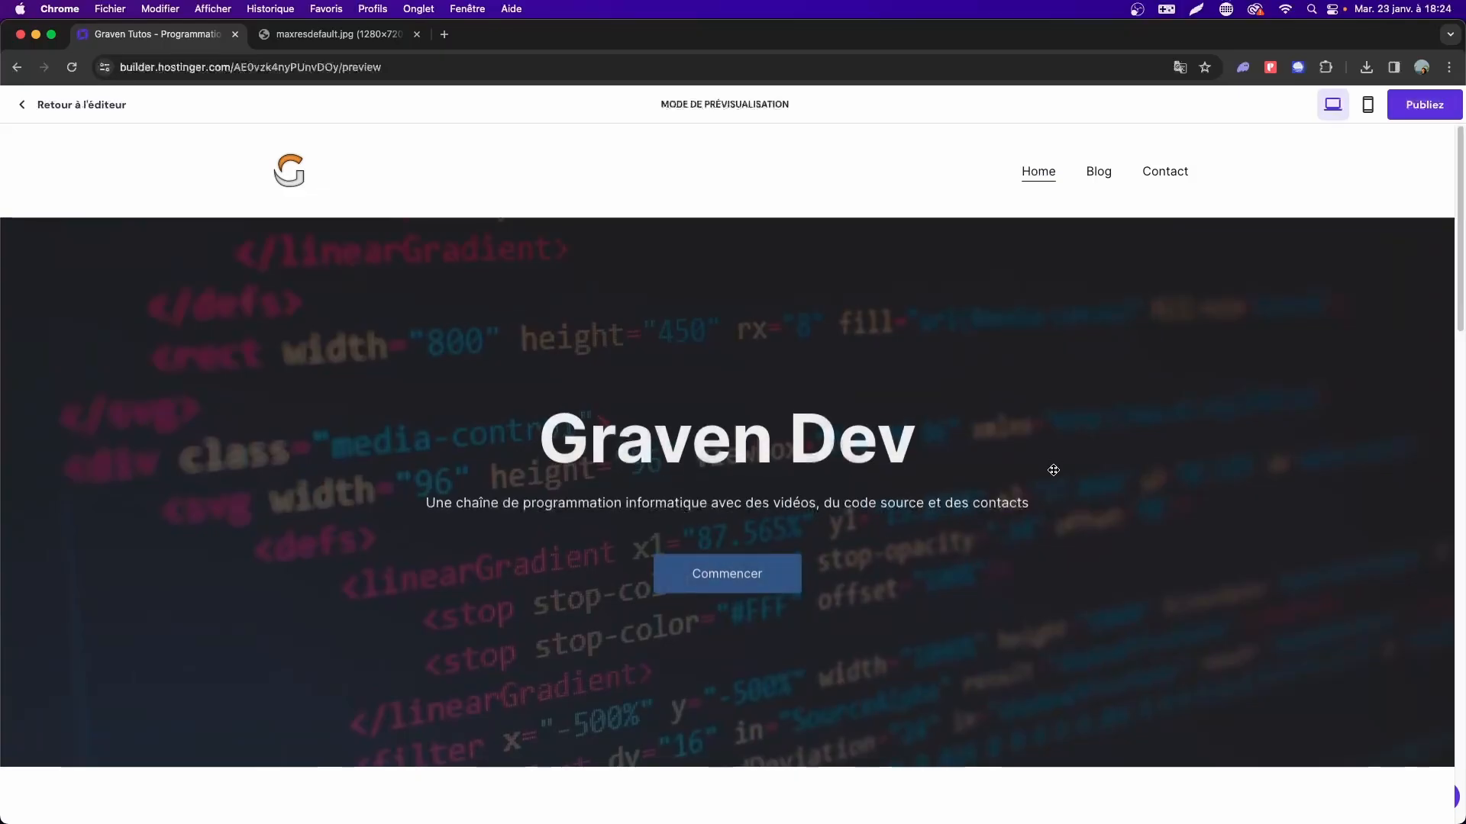
pyautogui.scroll(-5, 1048, 484)
pyautogui.scroll(5, 1048, 488)
pyautogui.click(1099, 171)
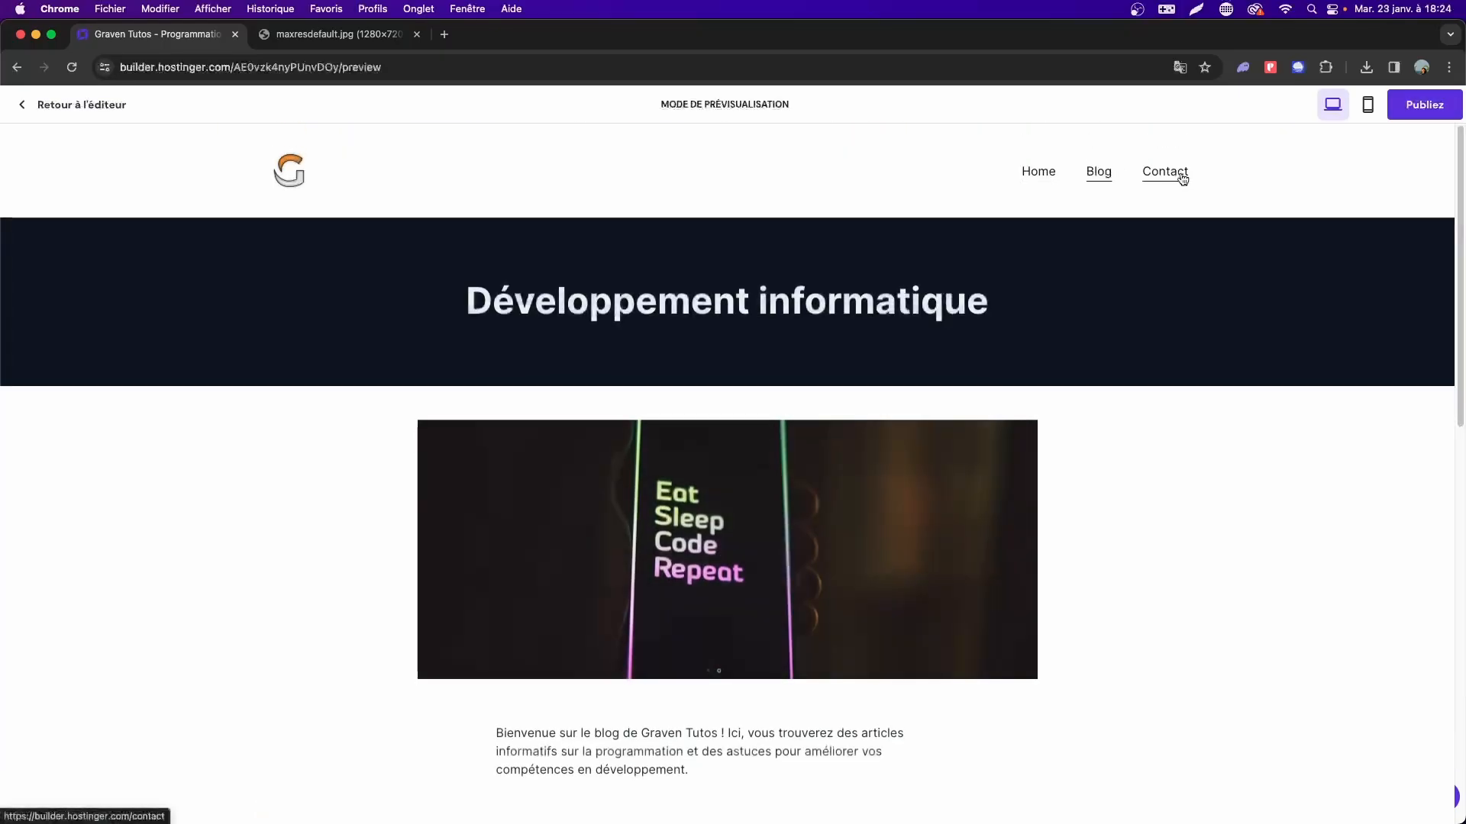
pyautogui.click(1181, 175)
pyautogui.click(1087, 171)
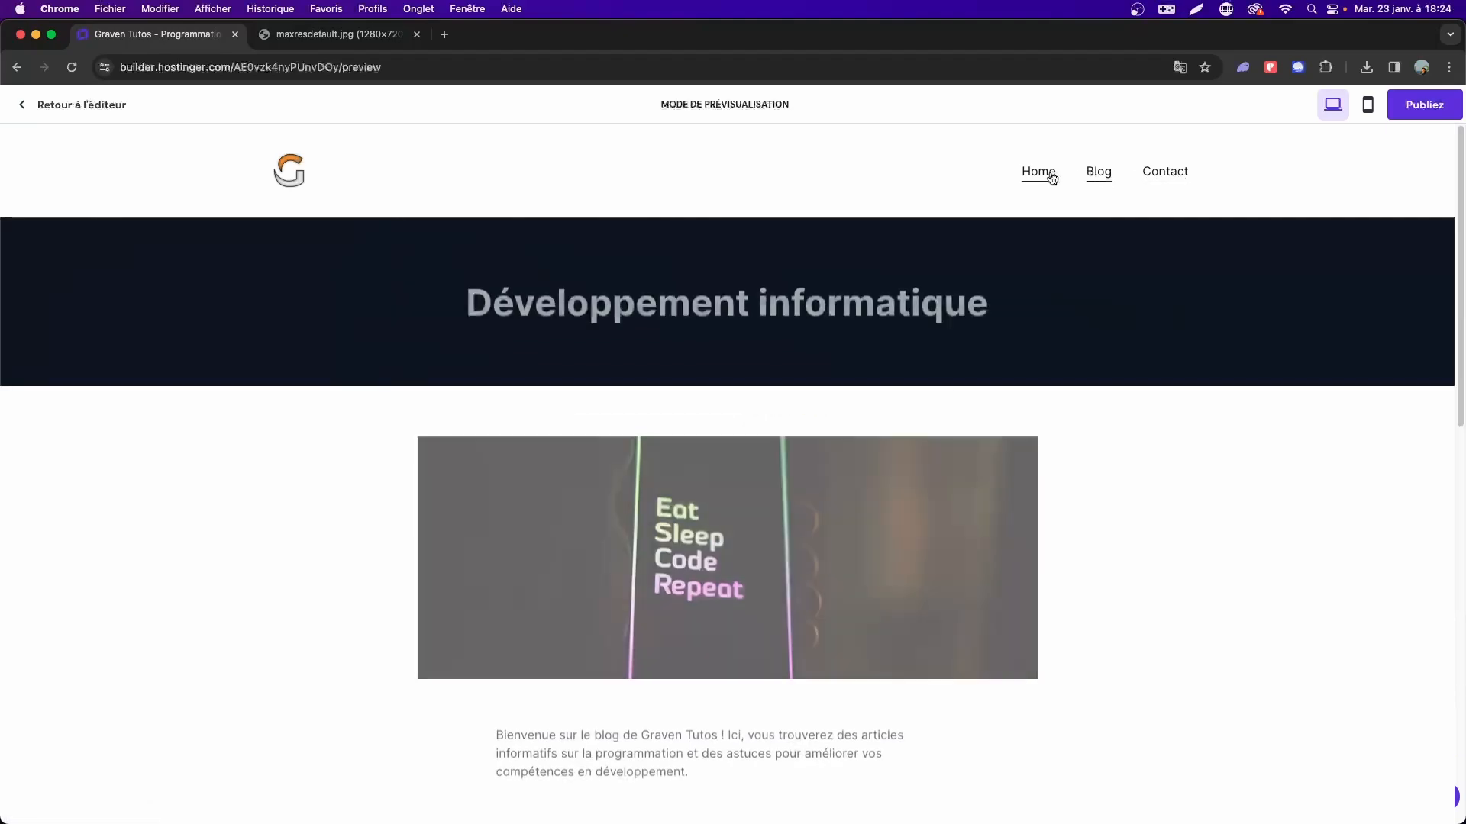
pyautogui.click(1047, 176)
# Publish the website without editing the mobile layout and load graventutos.fr in the thumbnail's browser tab.
pyautogui.click(1411, 107)
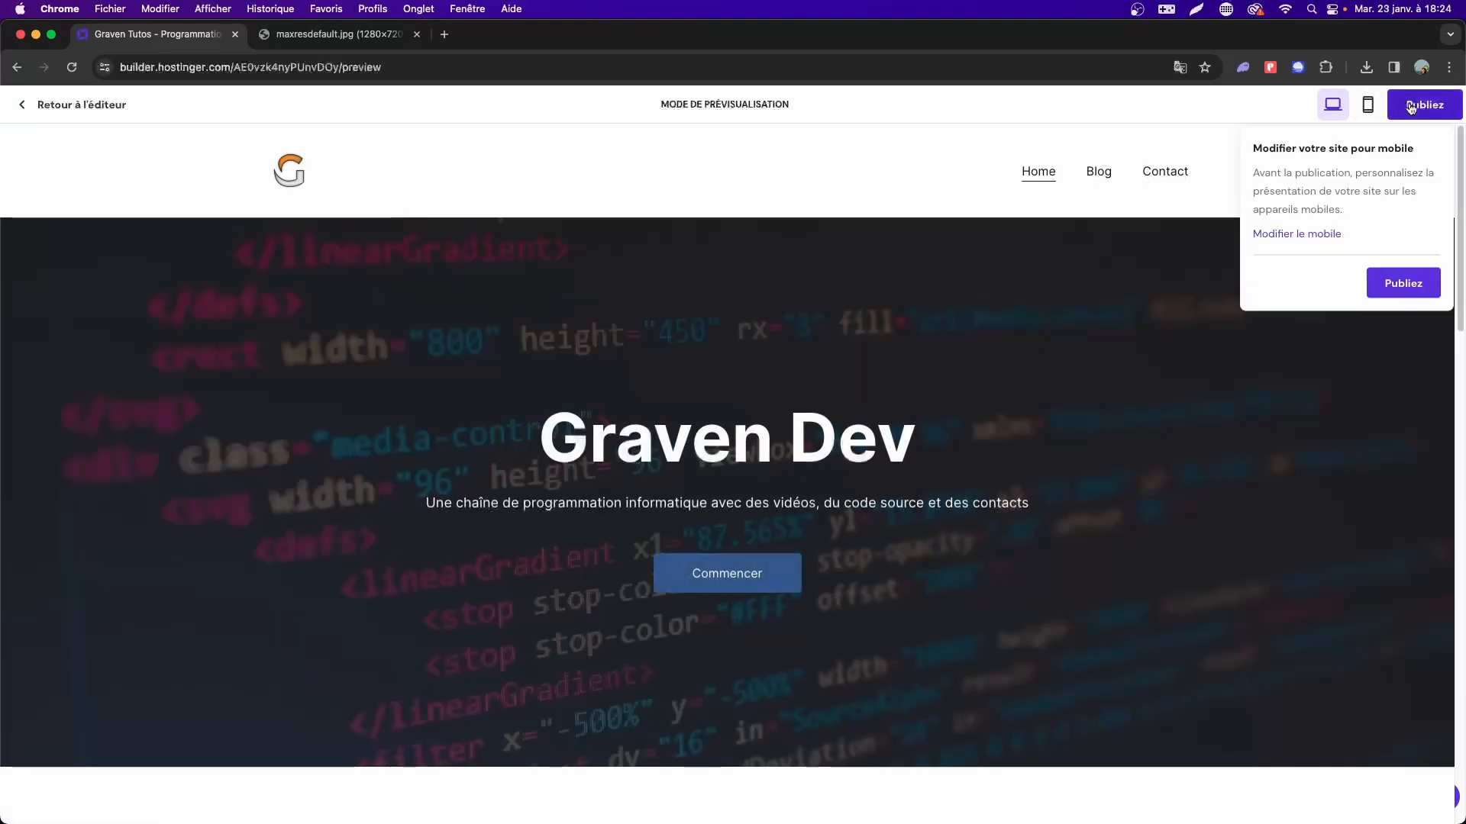
pyautogui.click(1394, 291)
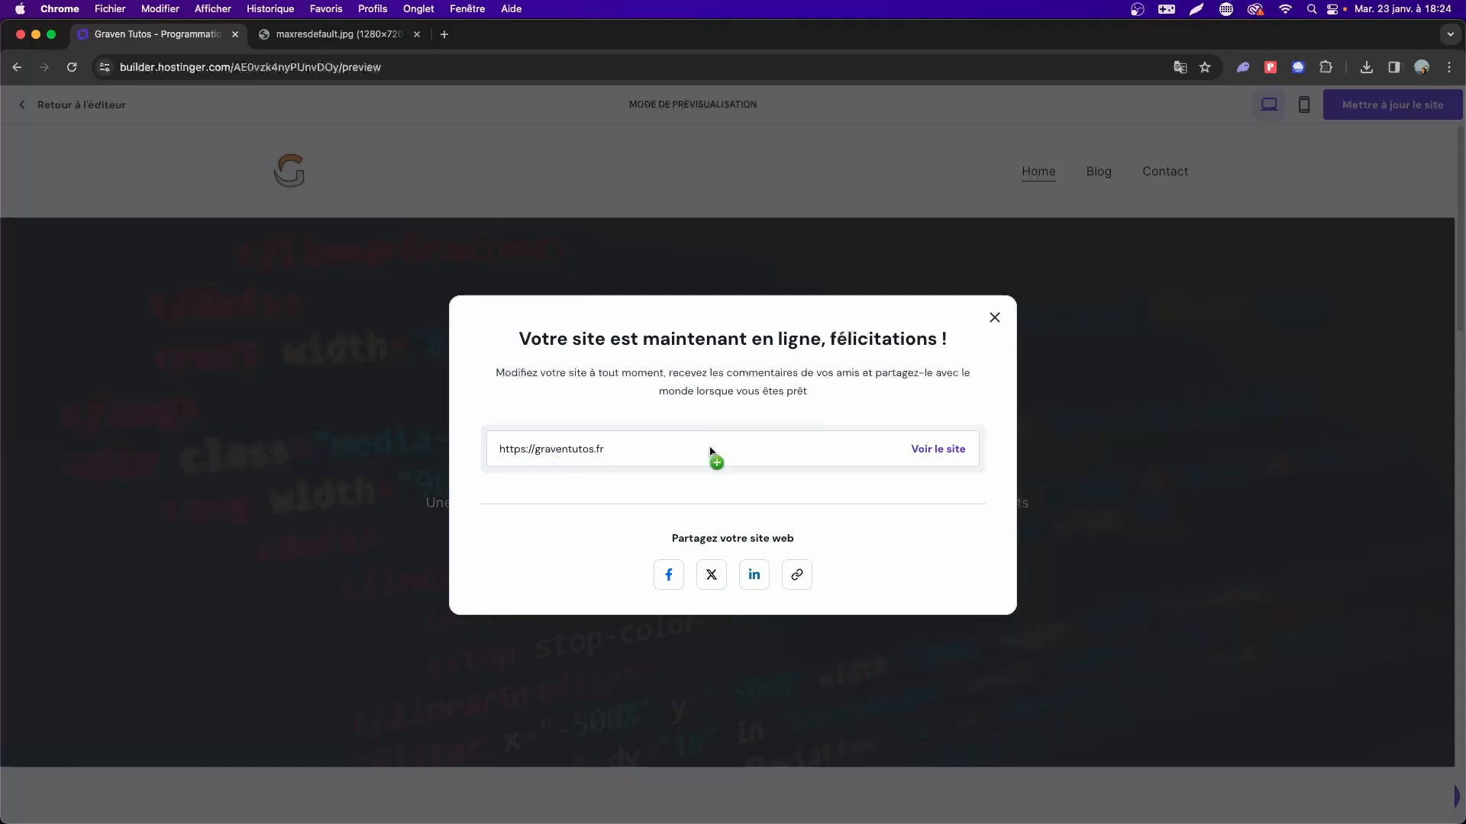
pyautogui.click(365, 35)
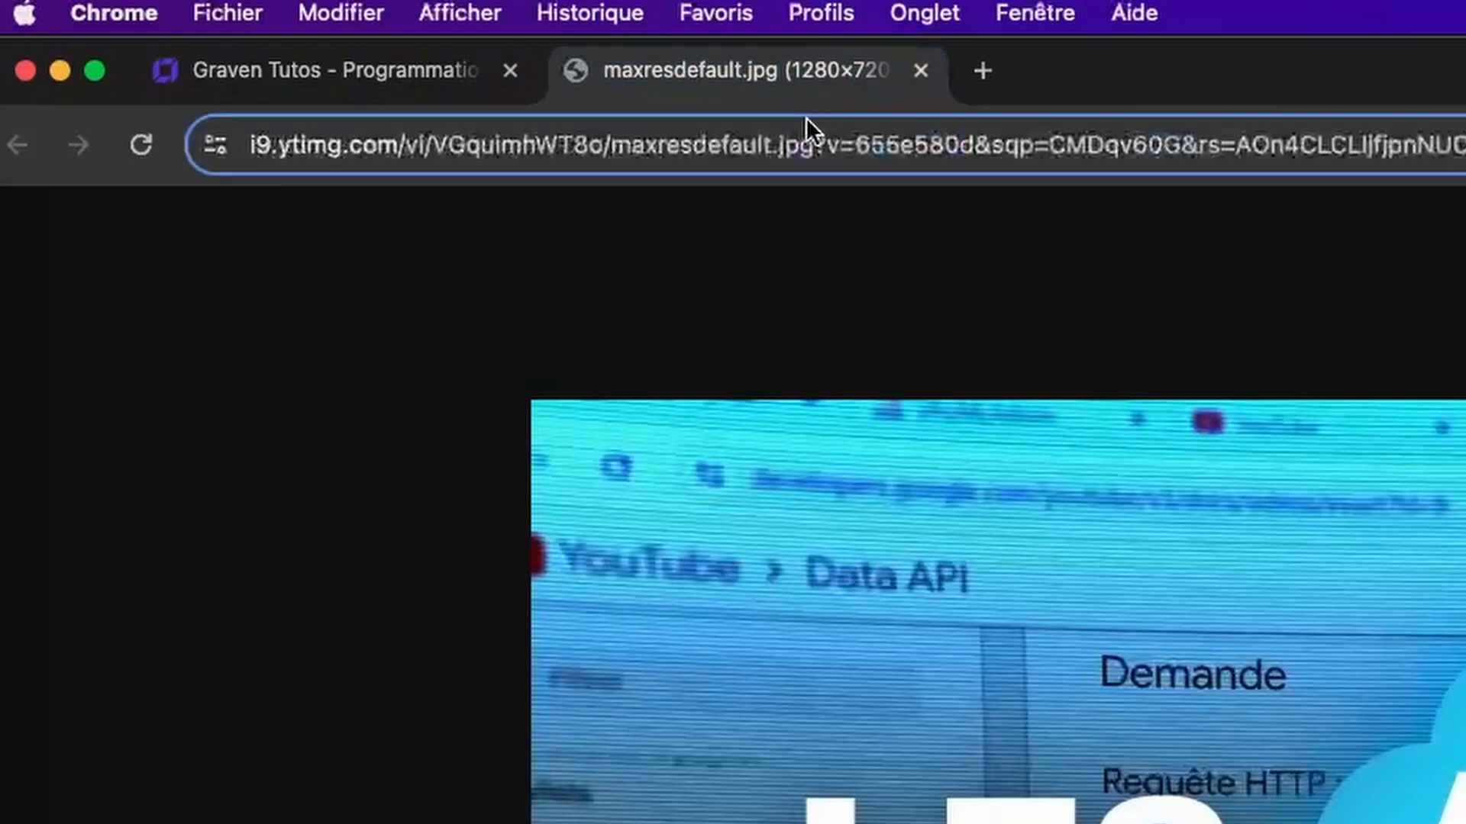
pyautogui.write('graventutos.')
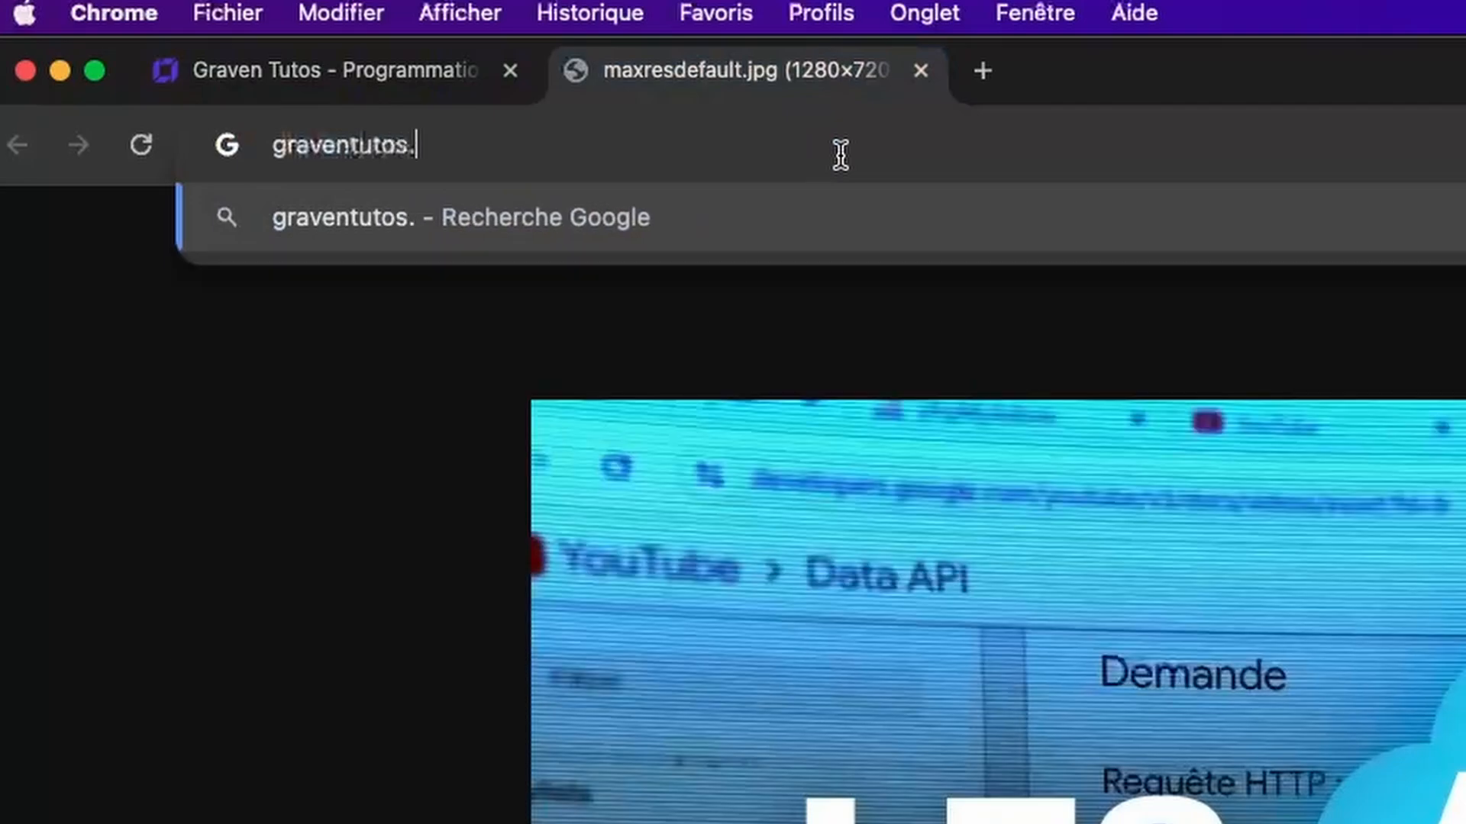
pyautogui.write('fr')
pyautogui.press('Return')
# Look through the live home page, from the post cards to the "Our office" section.
pyautogui.scroll(-7, 1465, 610)
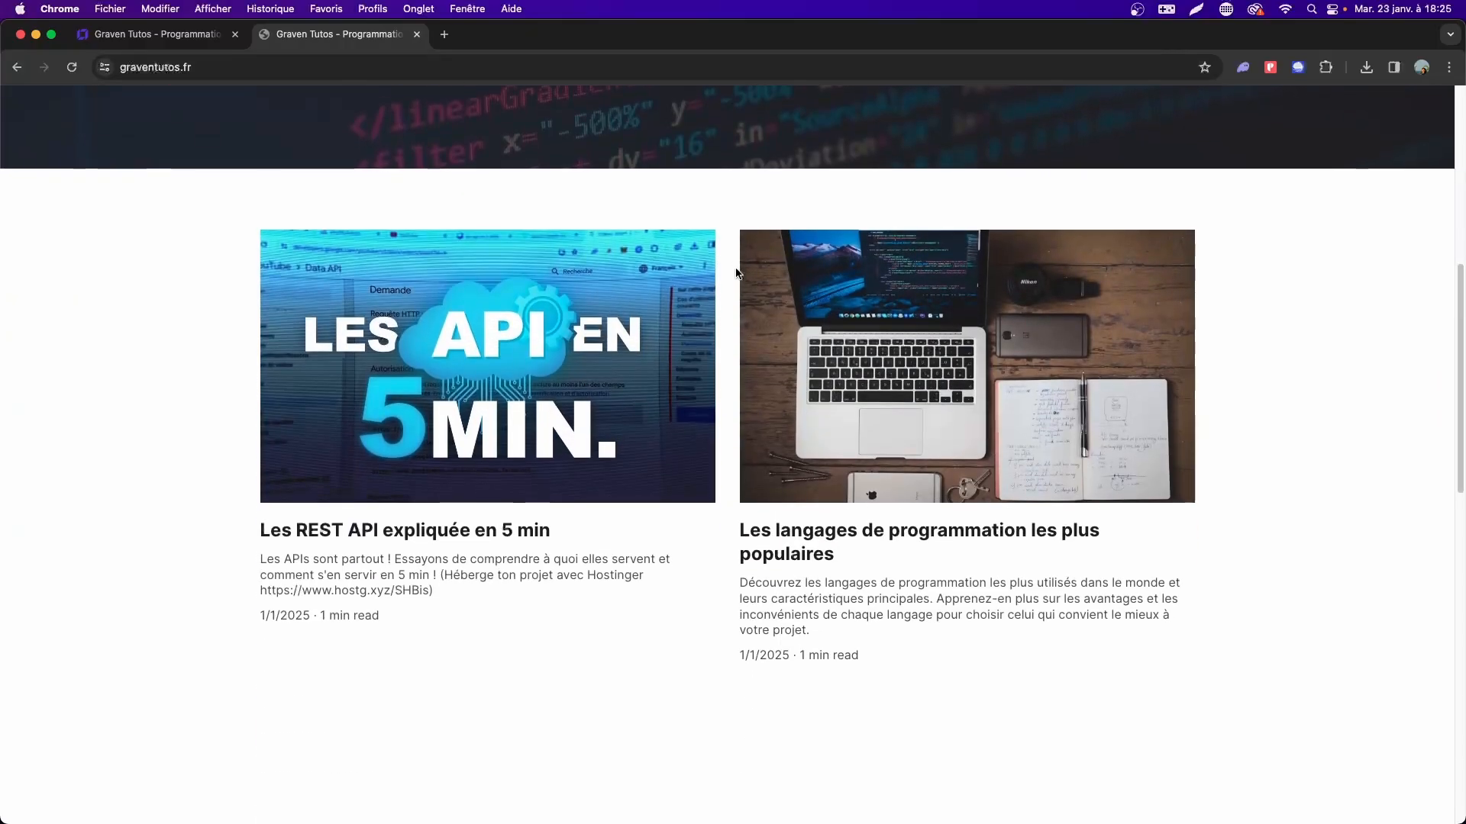
pyautogui.scroll(-5, 736, 273)
pyautogui.scroll(-5, 754, 267)
pyautogui.scroll(2, 757, 269)
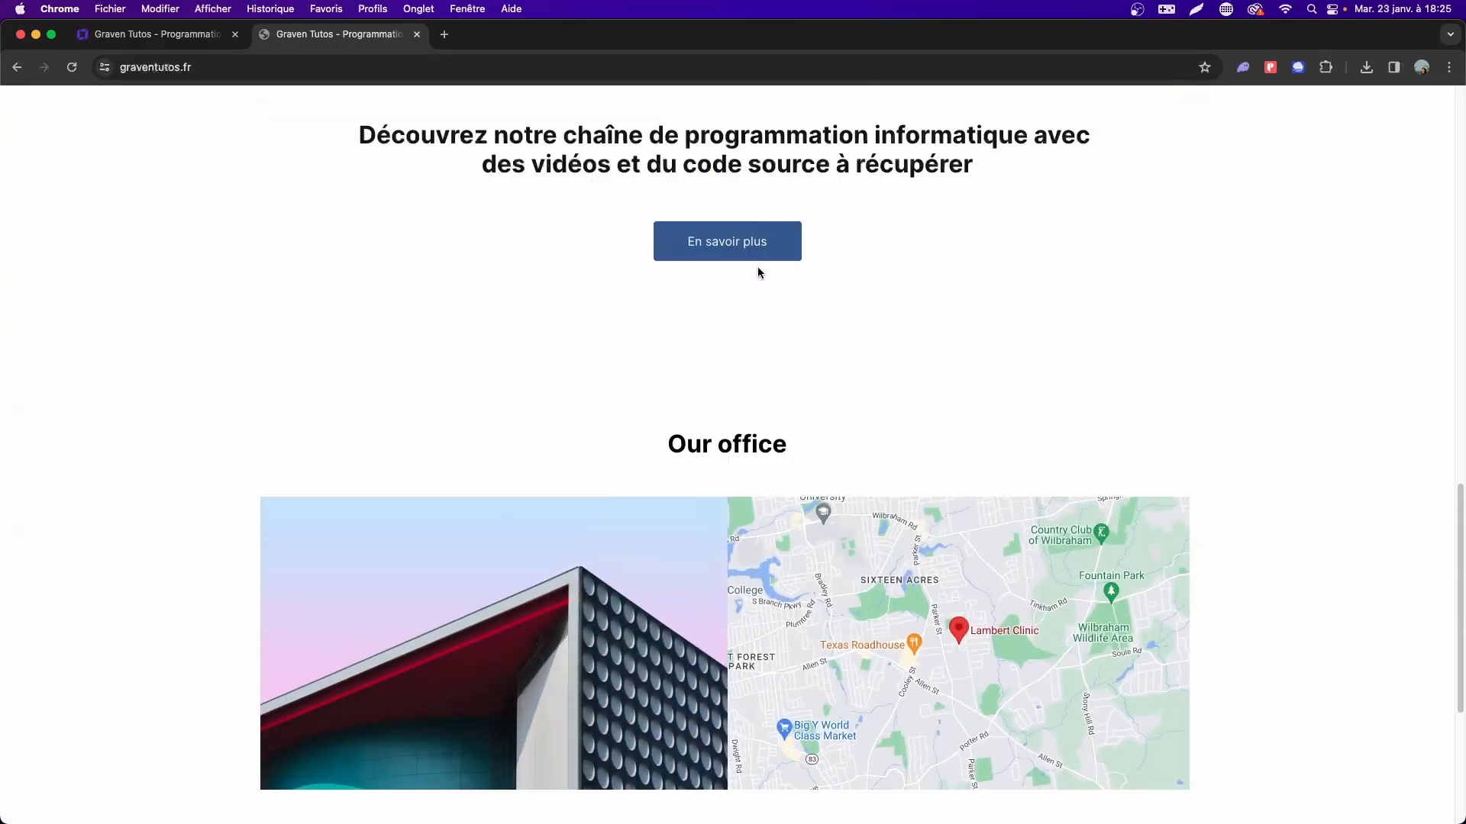
pyautogui.scroll(15, 758, 272)
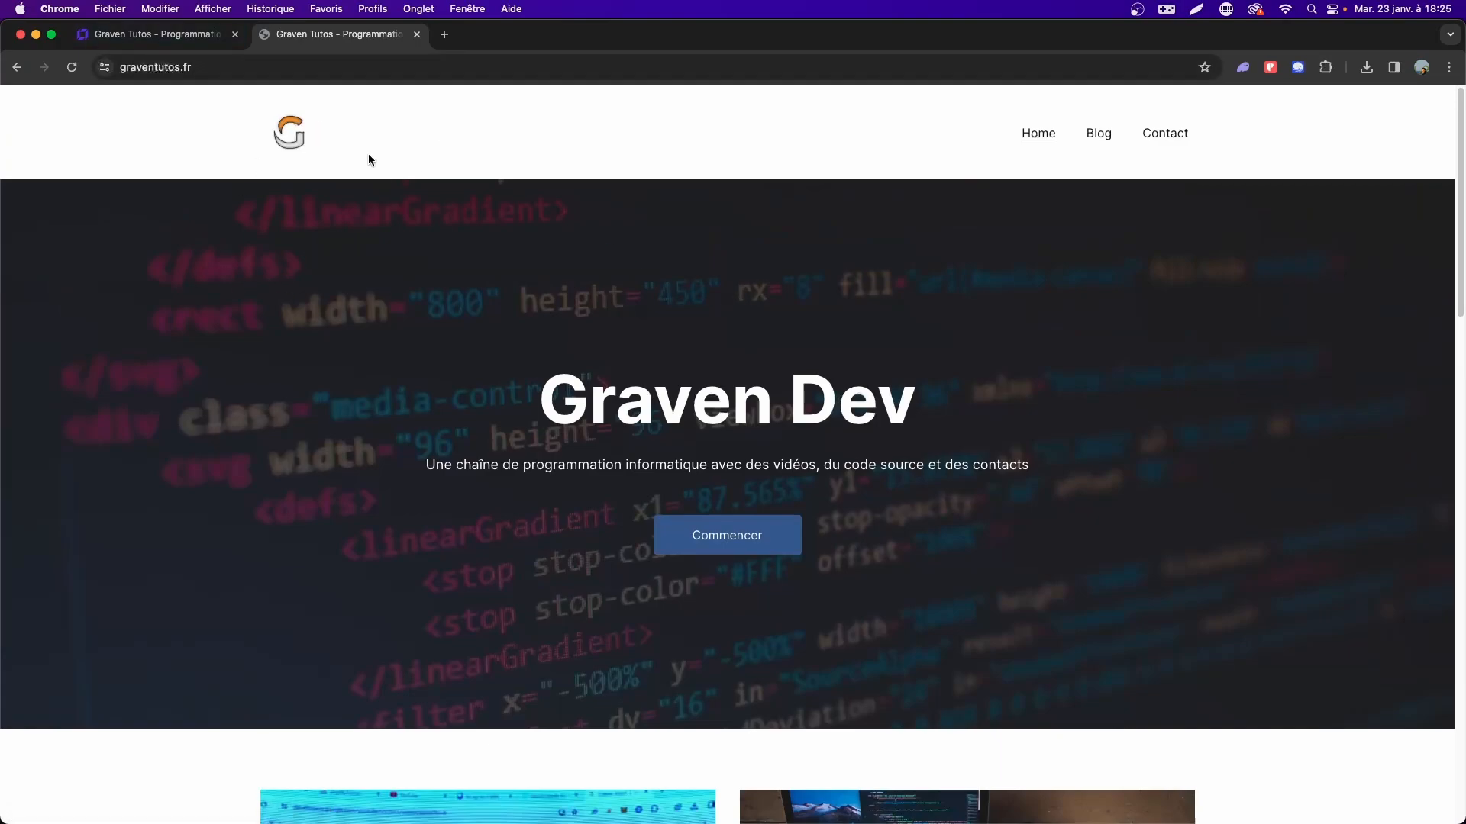
# Go back to the builder's tab, dismiss the publication dialog and return from the preview to the editor.
pyautogui.click(142, 33)
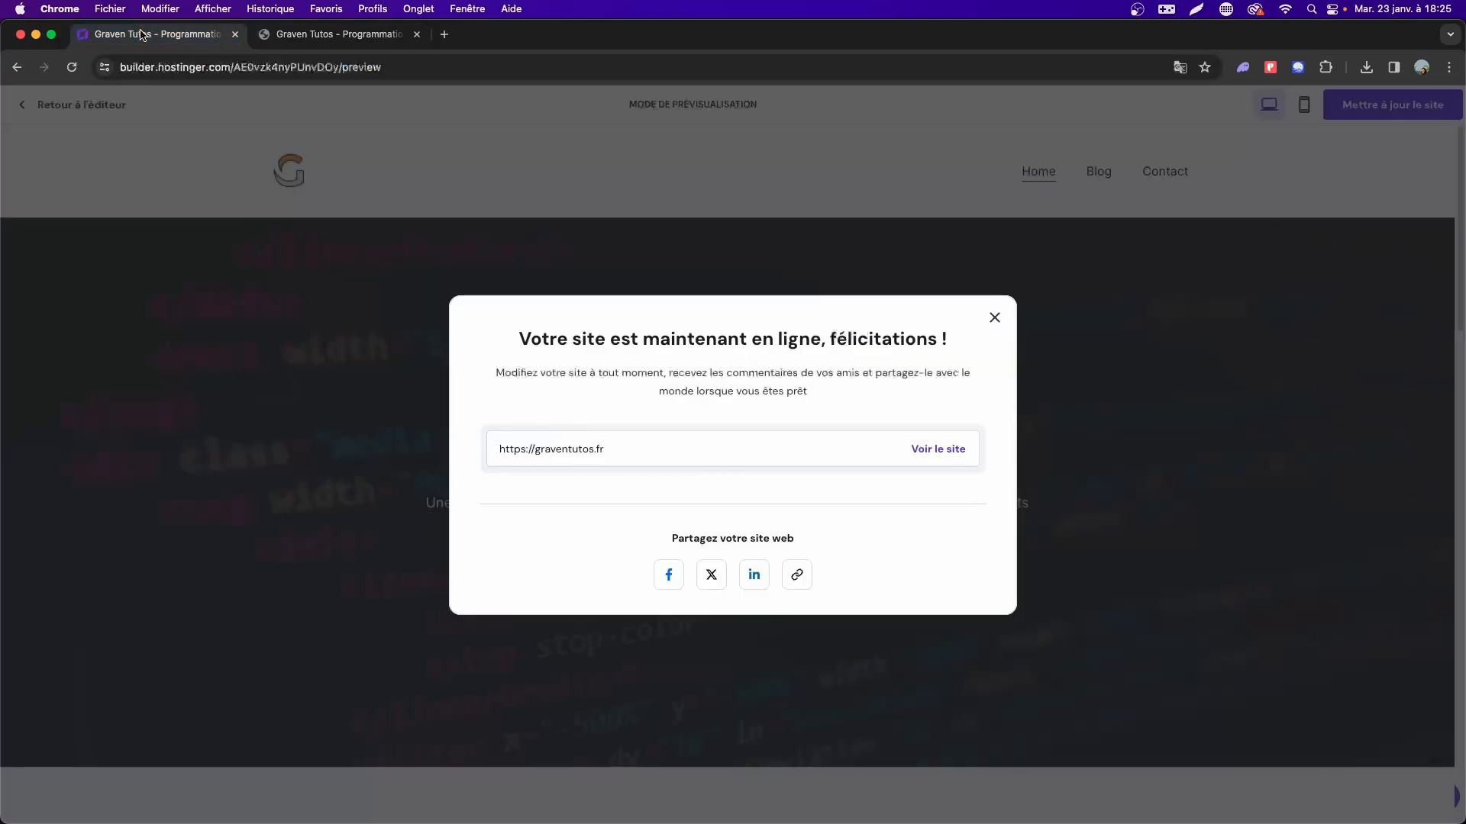
pyautogui.click(1006, 317)
pyautogui.scroll(-4, 1009, 321)
pyautogui.scroll(-5, 1011, 325)
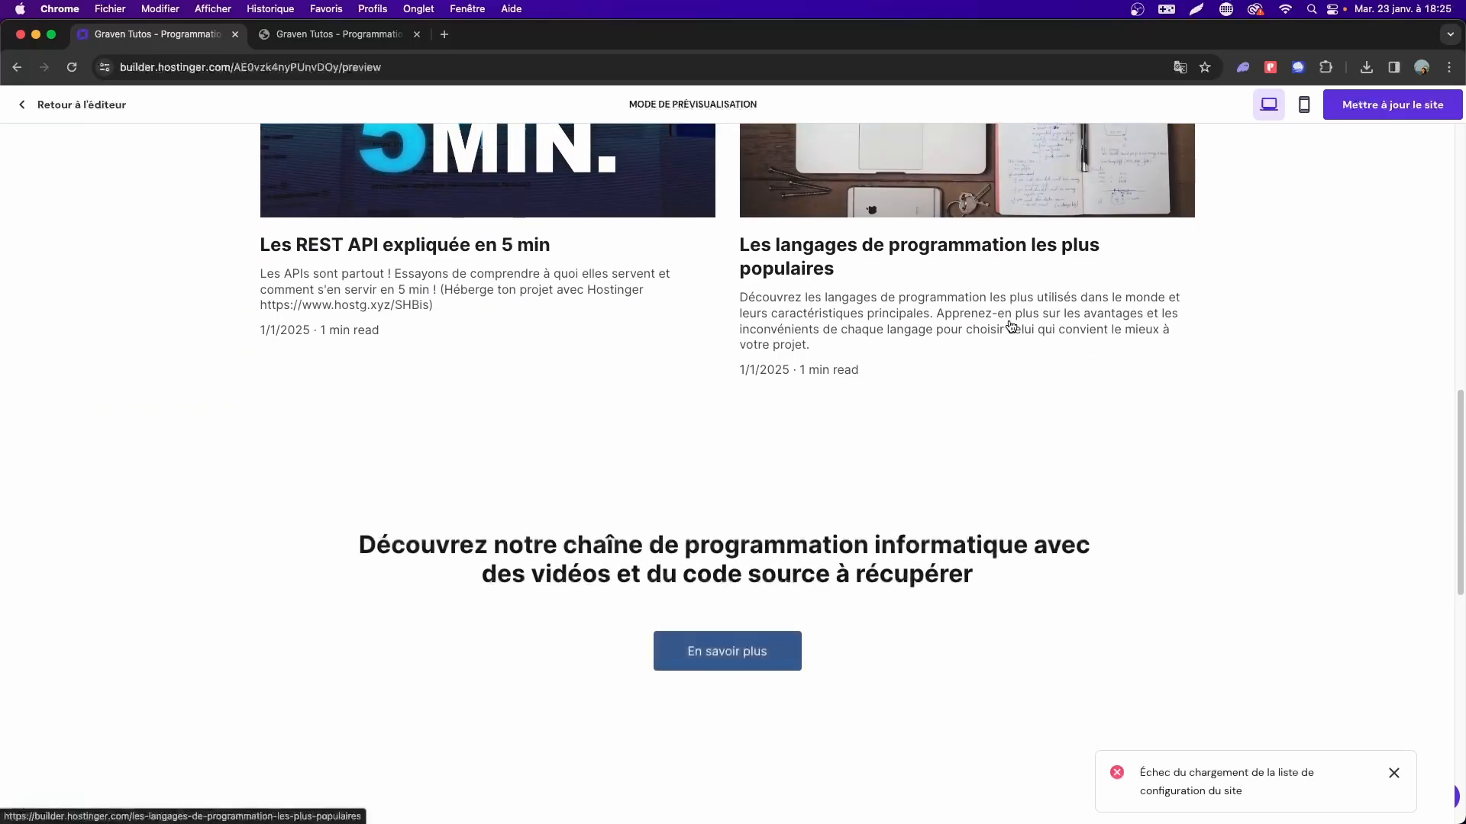
pyautogui.scroll(10, 1011, 325)
pyautogui.click(26, 105)
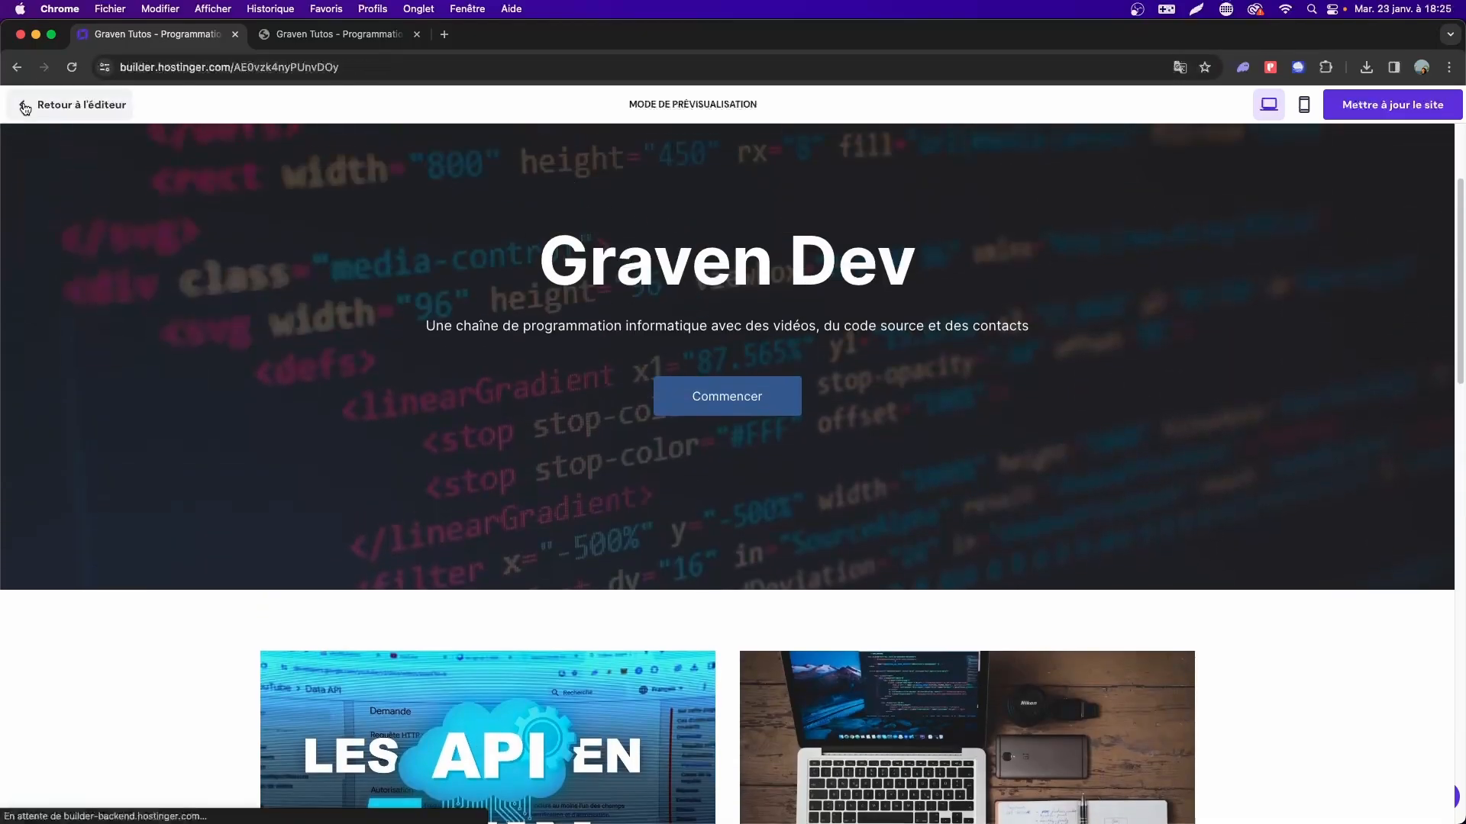
# Extend the "Découvrez notre chaîne" section downward and change its button text to "Code de Pygame".
pyautogui.scroll(-15, 1229, 511)
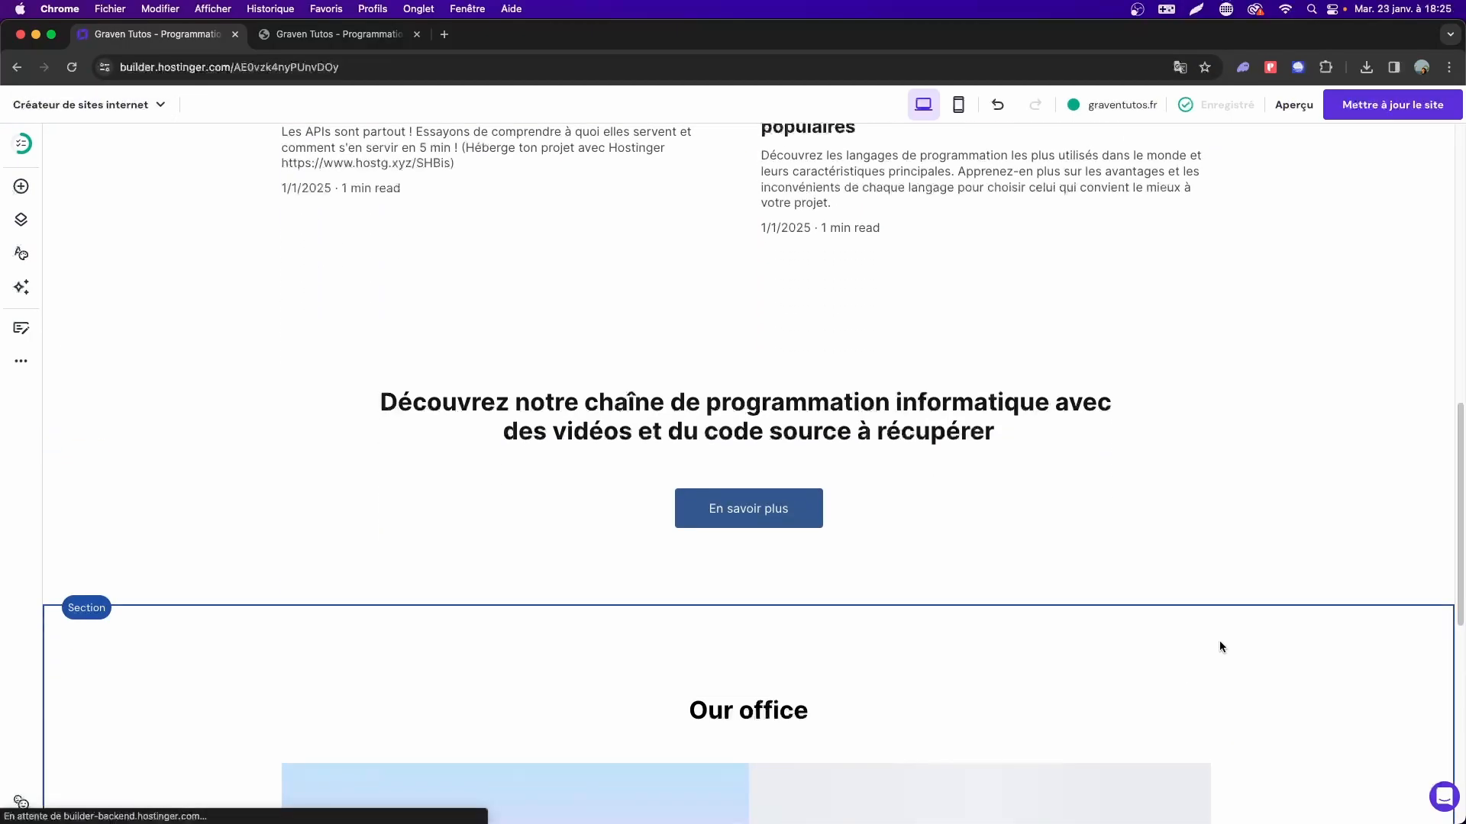
pyautogui.moveTo(1190, 600); pyautogui.dragTo(1188, 738)
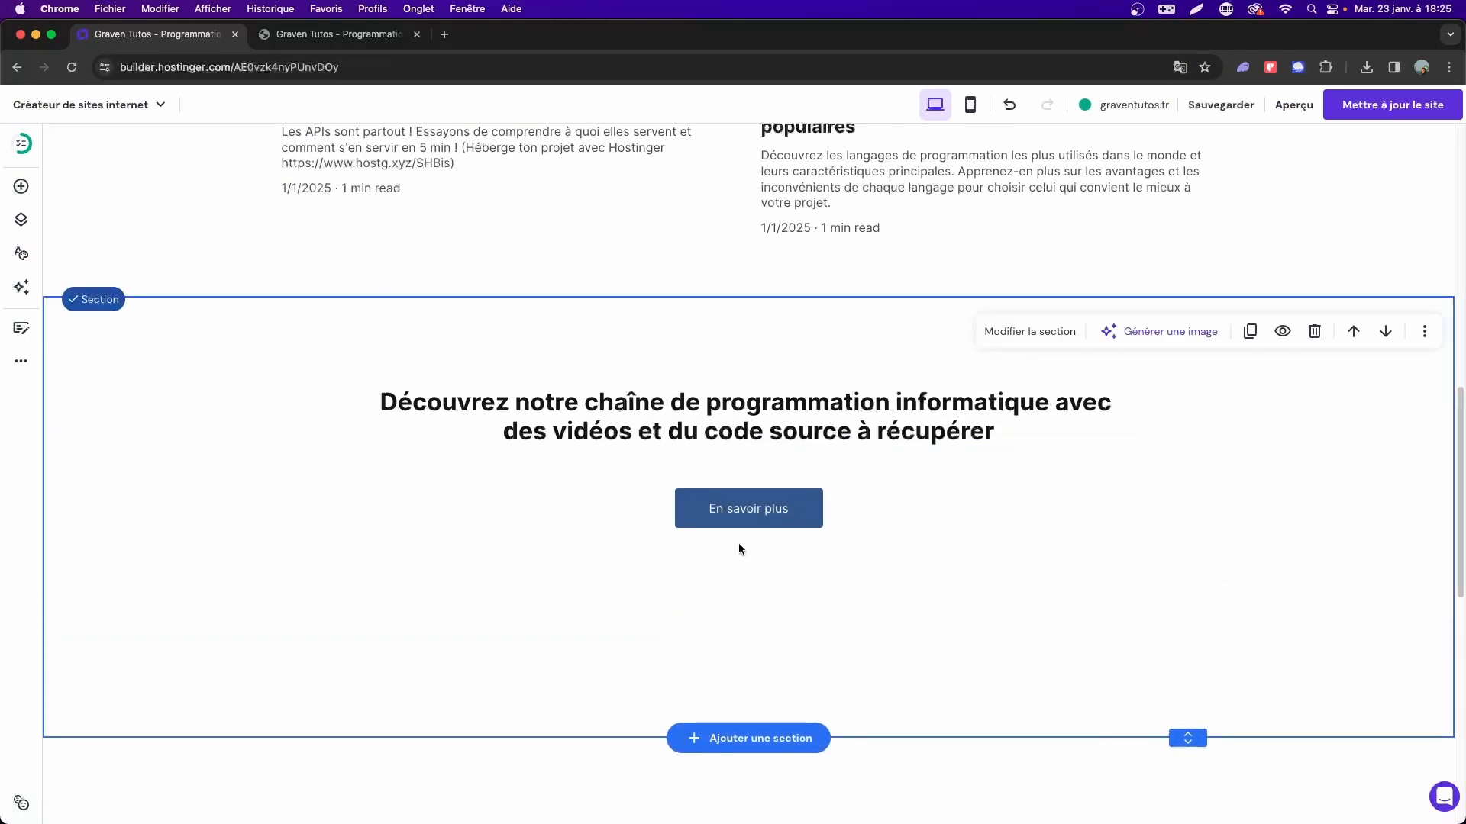
pyautogui.click(755, 510)
pyautogui.click(728, 461)
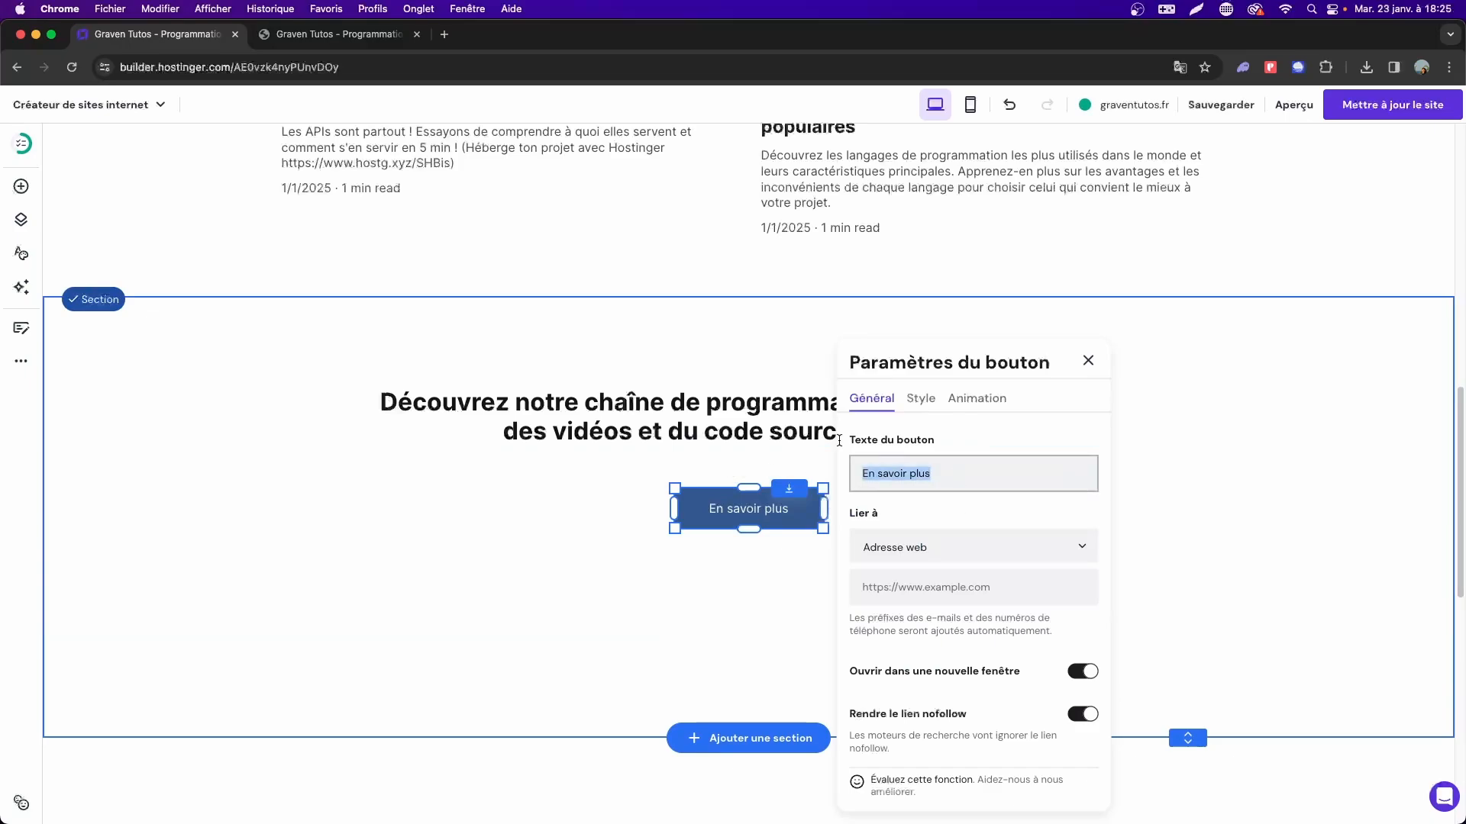
pyautogui.press('super+a')
pyautogui.press('BackSpace')
pyautogui.write('Code de ')
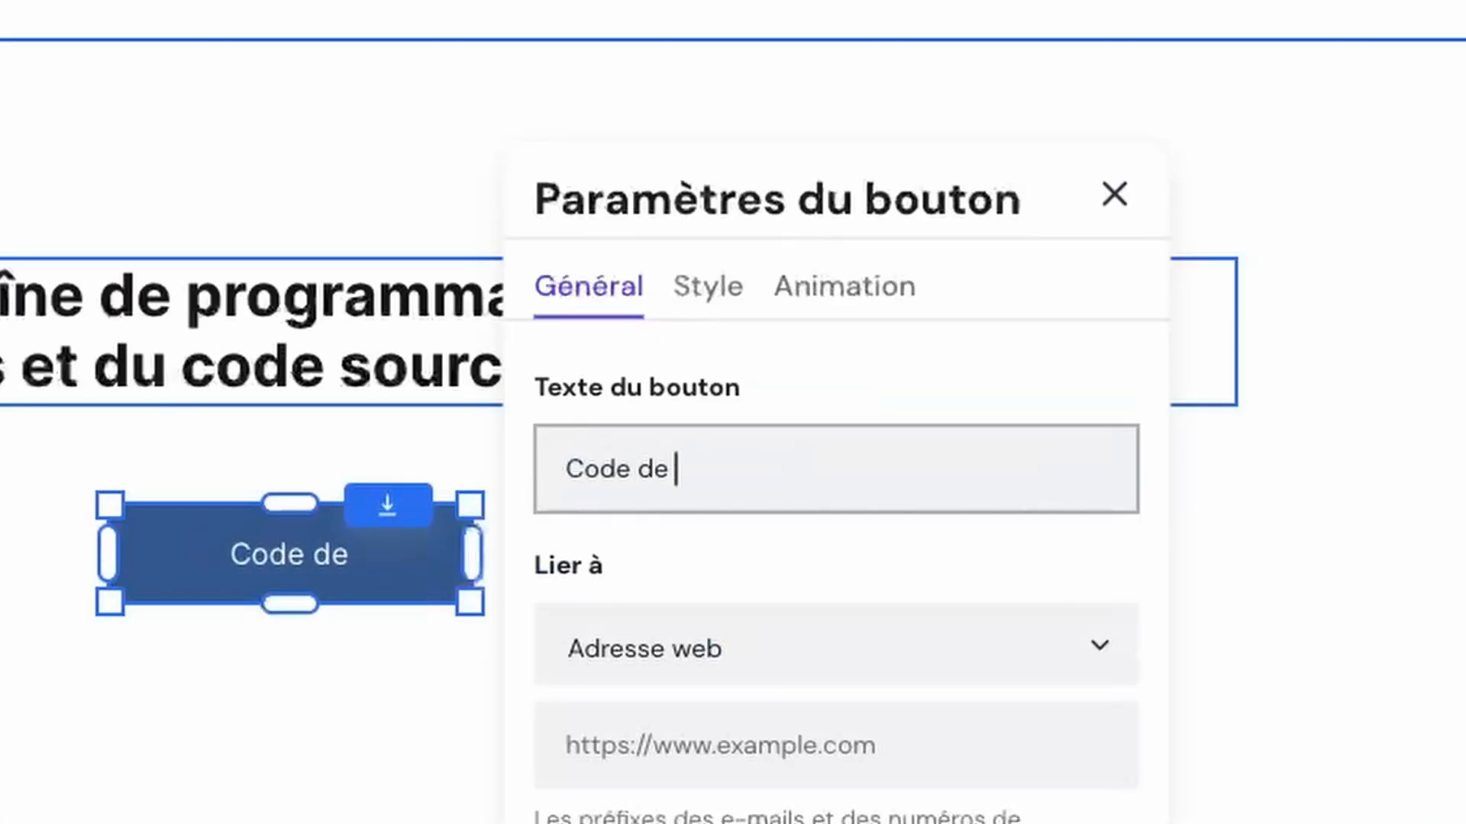
pyautogui.write('Pygame')
# Move the "Code de Pygame" button under the start of the section's heading.
pyautogui.click(593, 550)
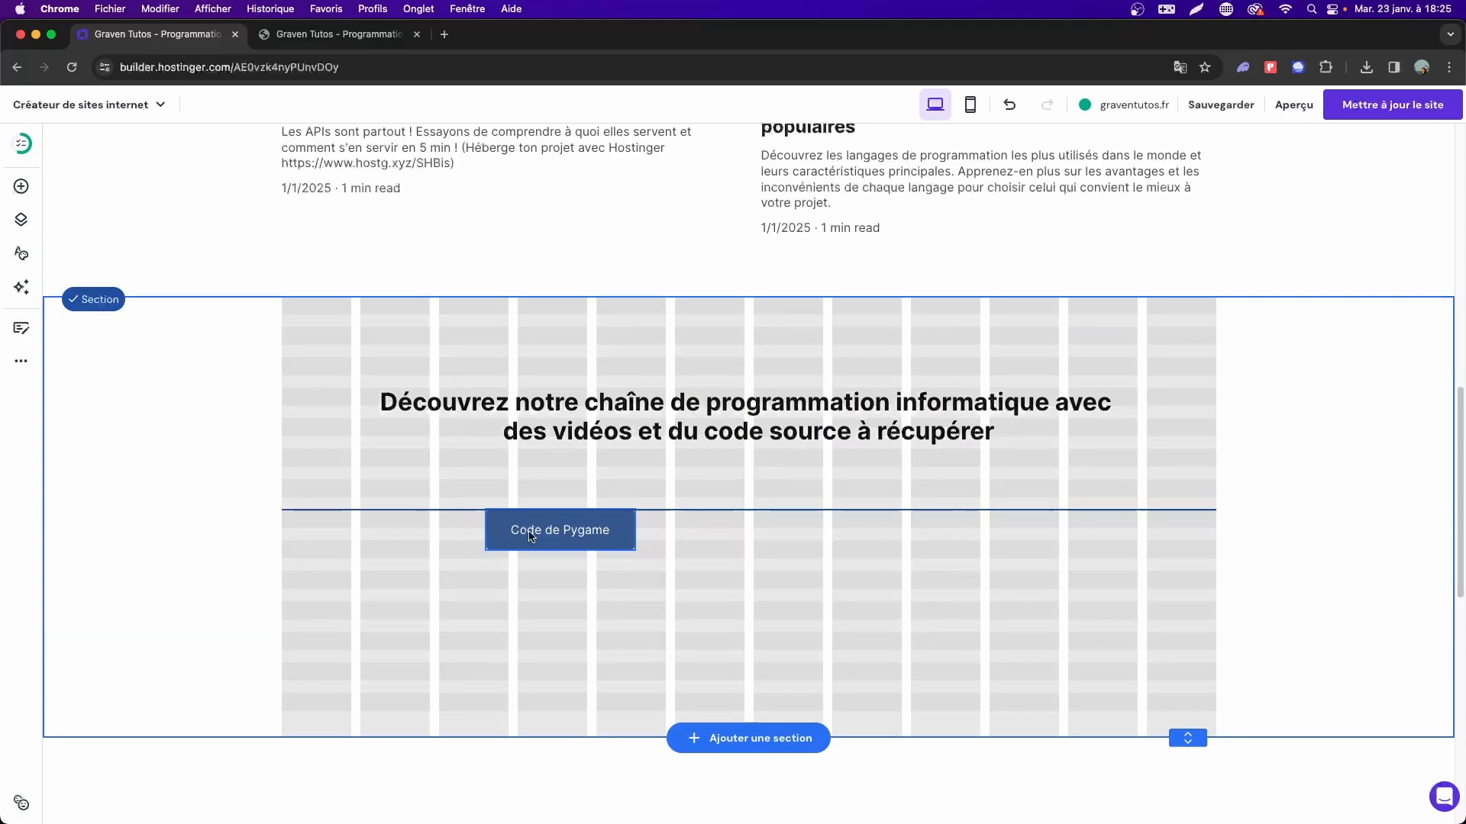
pyautogui.moveTo(532, 537); pyautogui.dragTo(464, 524)
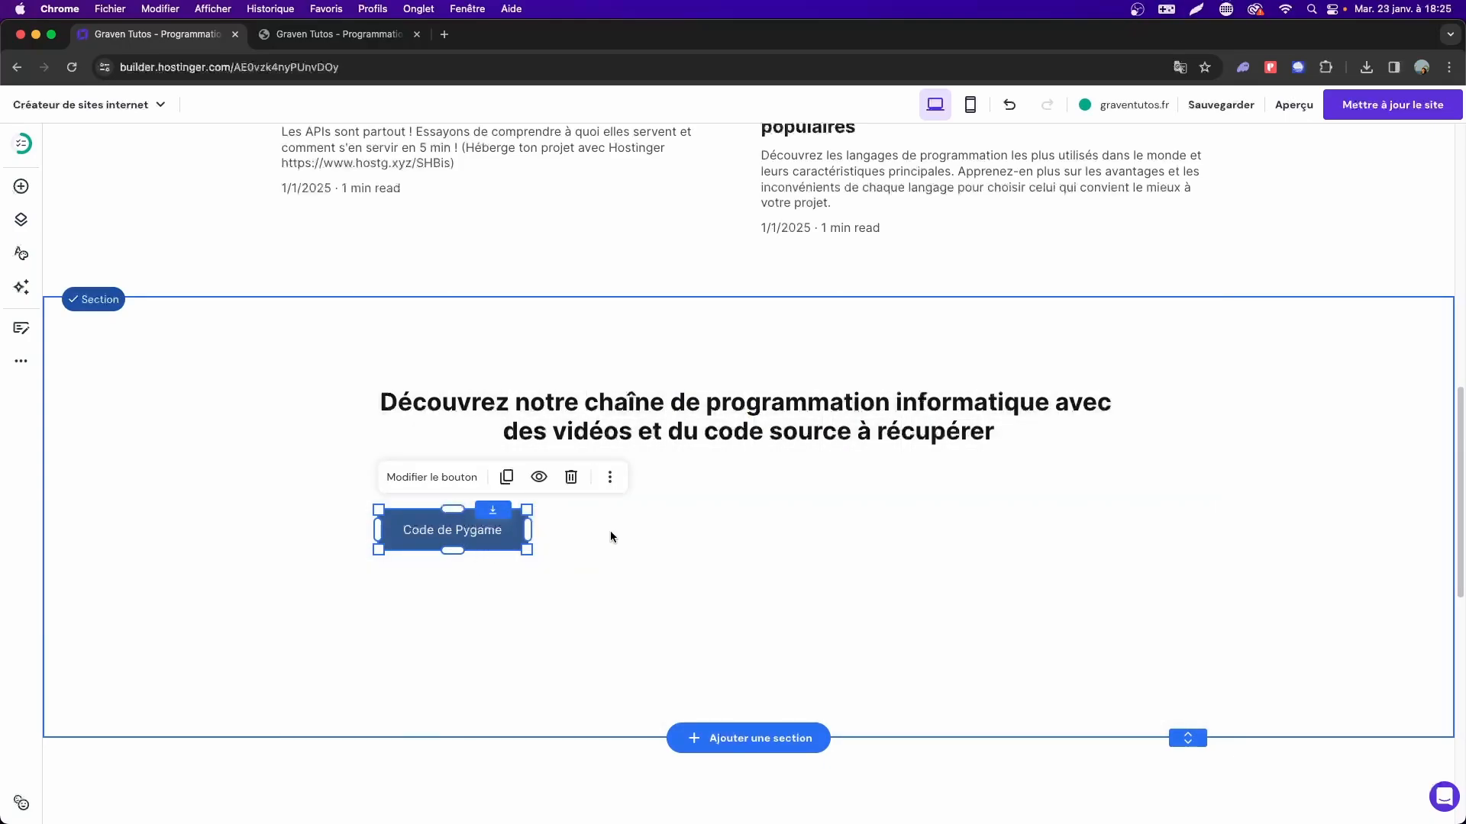
pyautogui.click(611, 536)
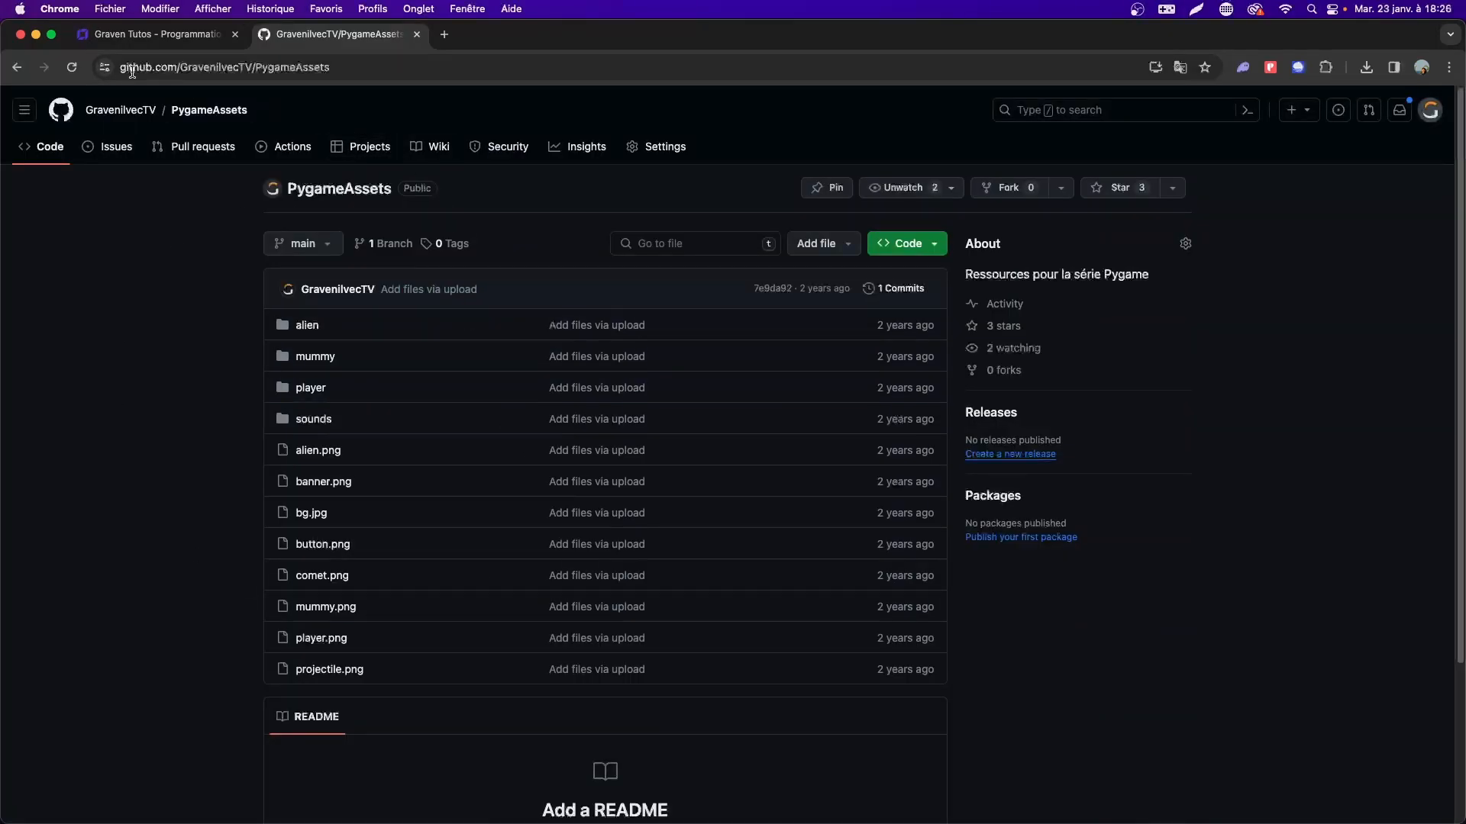
pyautogui.click(132, 67)
pyautogui.press('super+c')
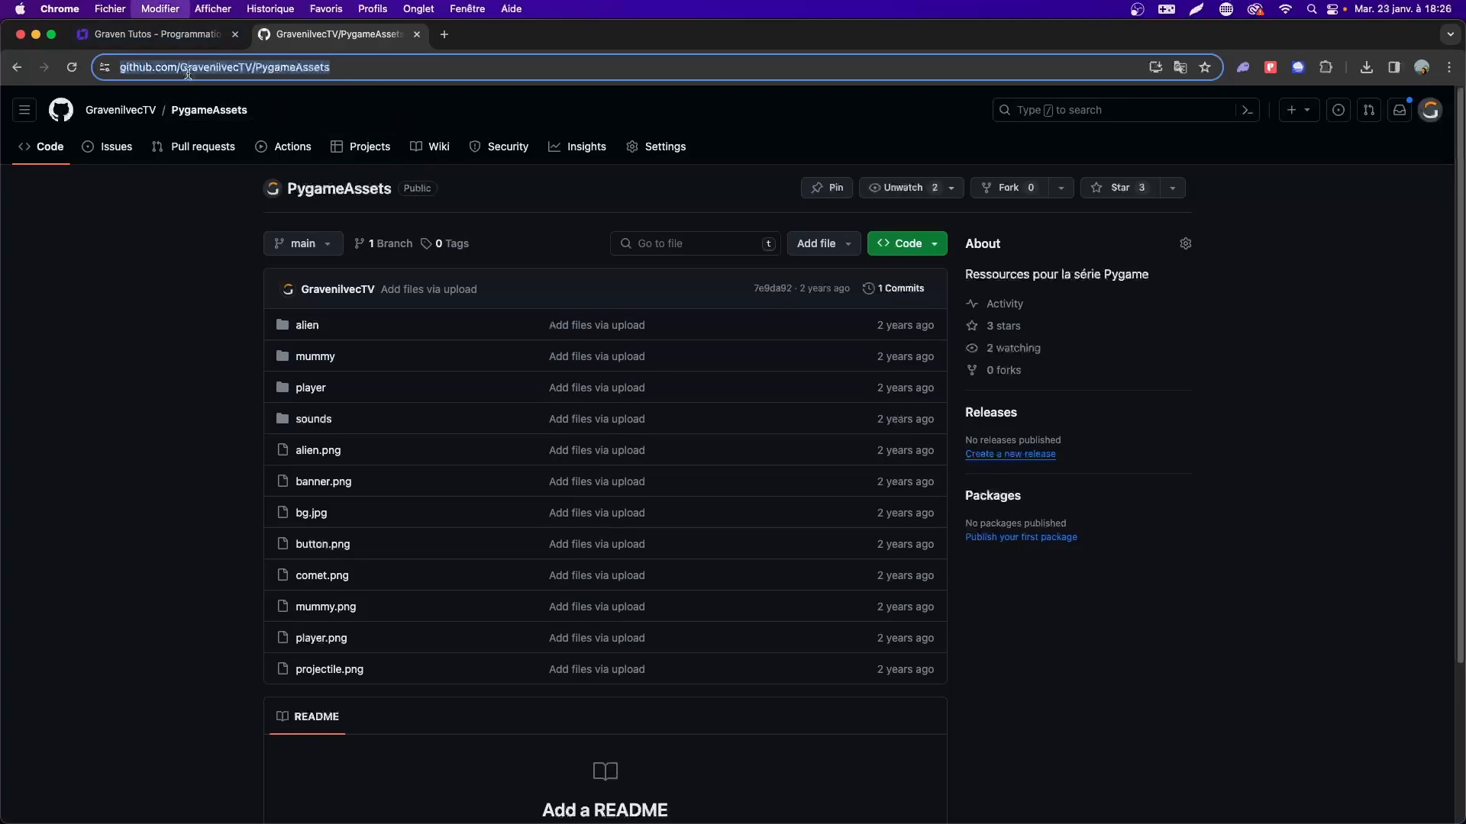
pyautogui.click(152, 34)
pyautogui.click(435, 532)
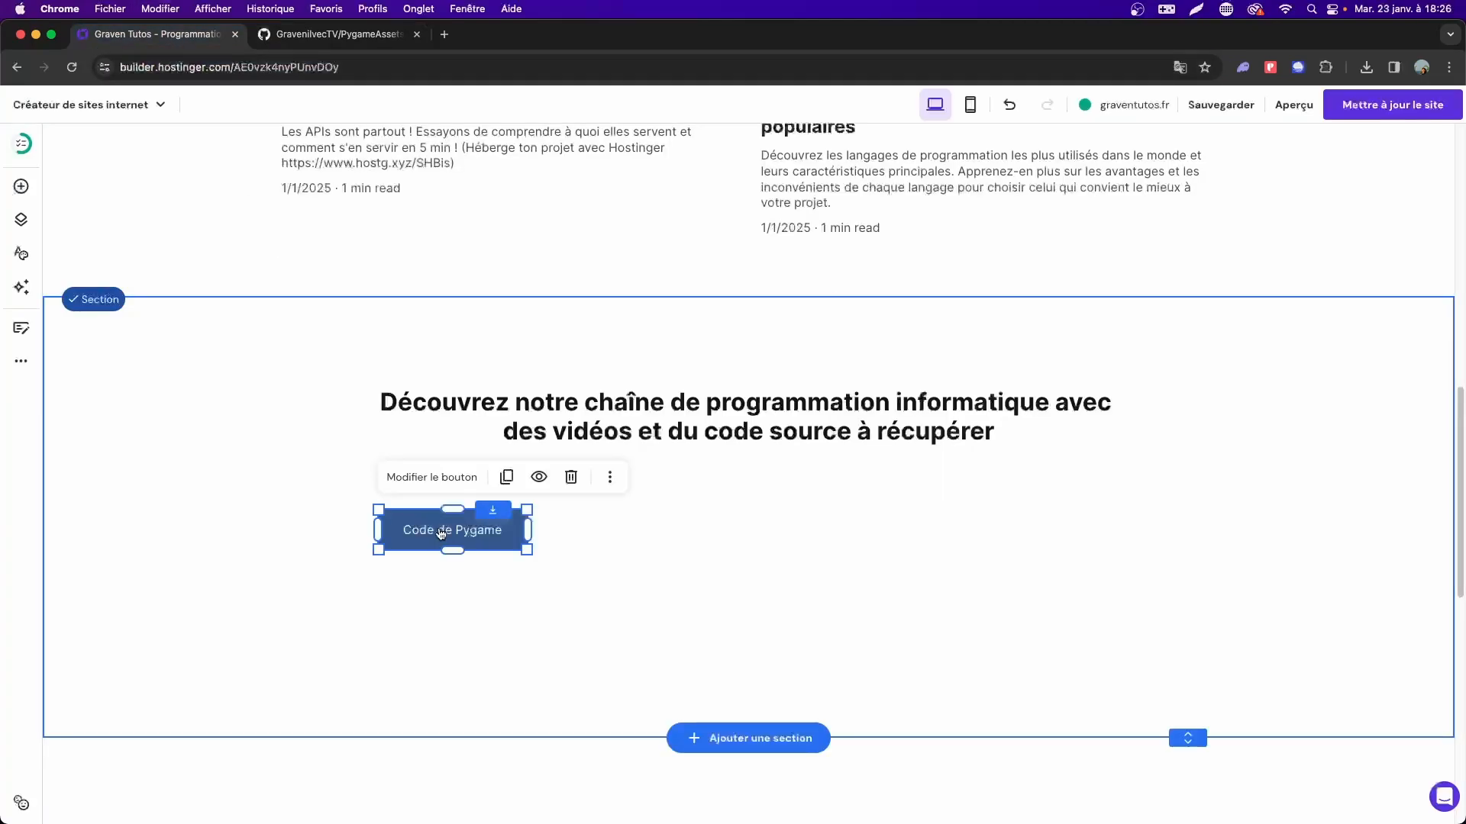
pyautogui.click(420, 478)
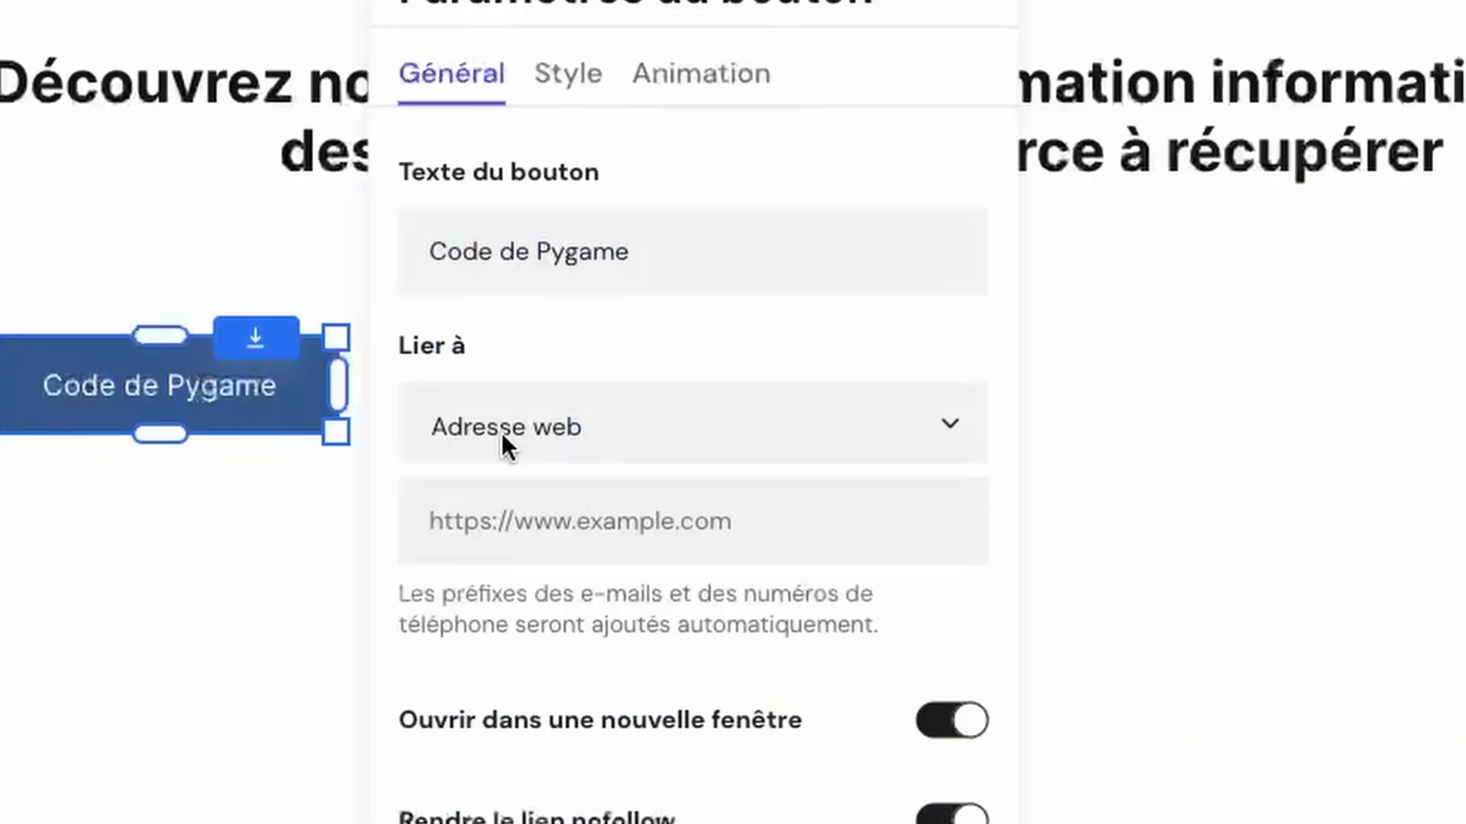
pyautogui.click(631, 599)
pyautogui.press('super+v')
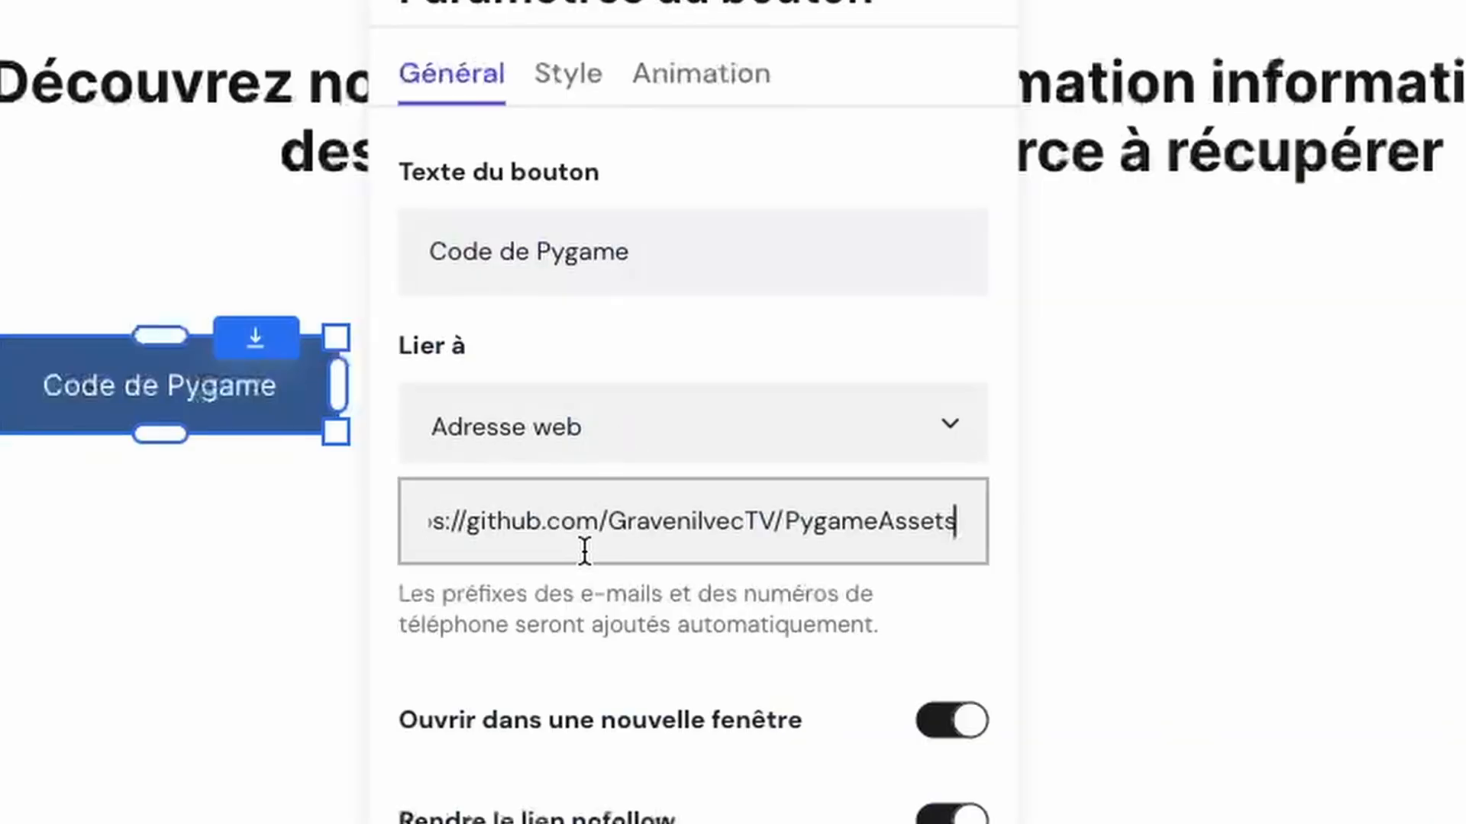
pyautogui.moveTo(715, 521); pyautogui.dragTo(277, 483)
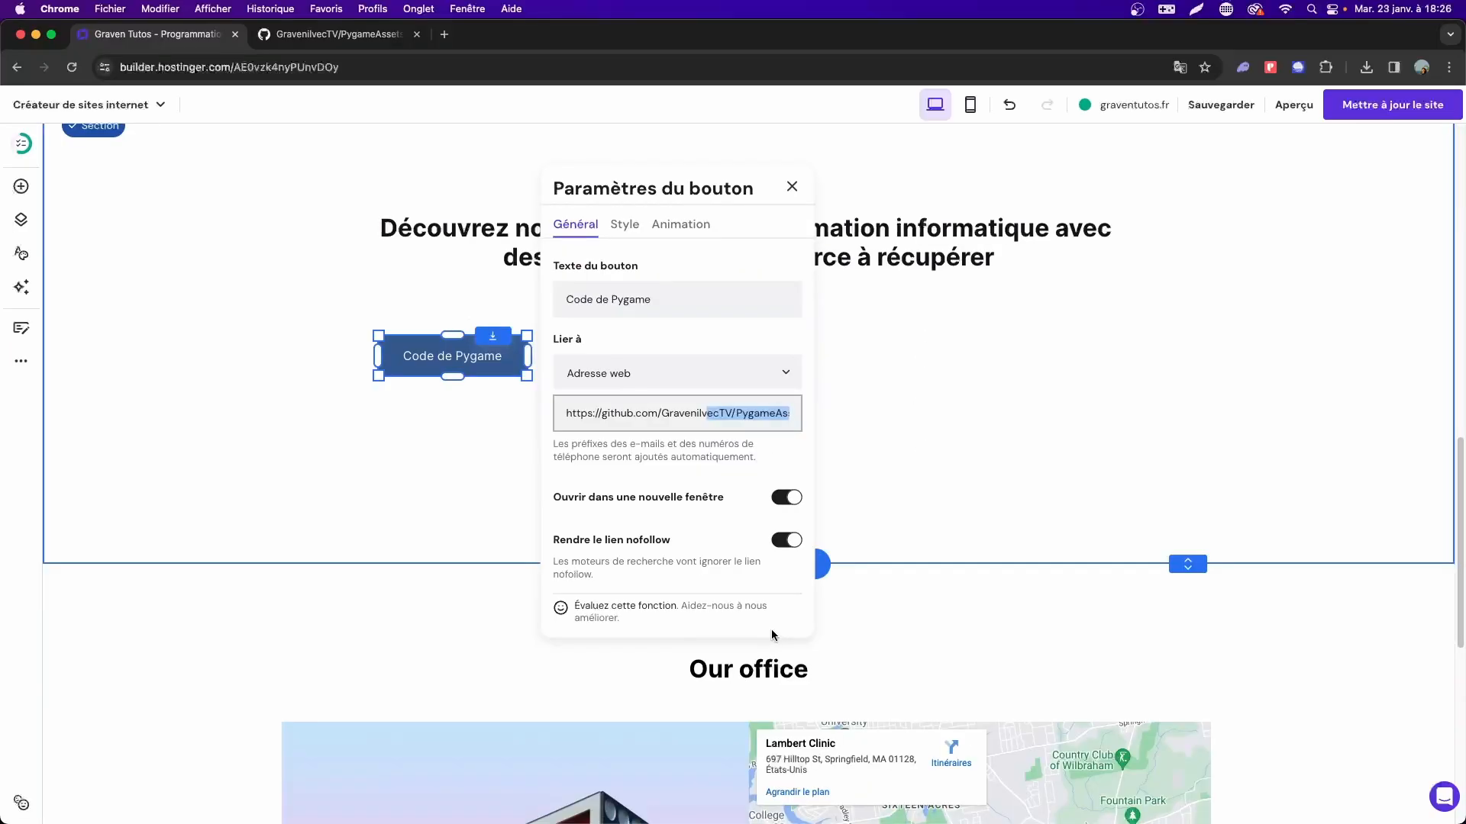
pyautogui.scroll(2, 810, 608)
pyautogui.click(1096, 400)
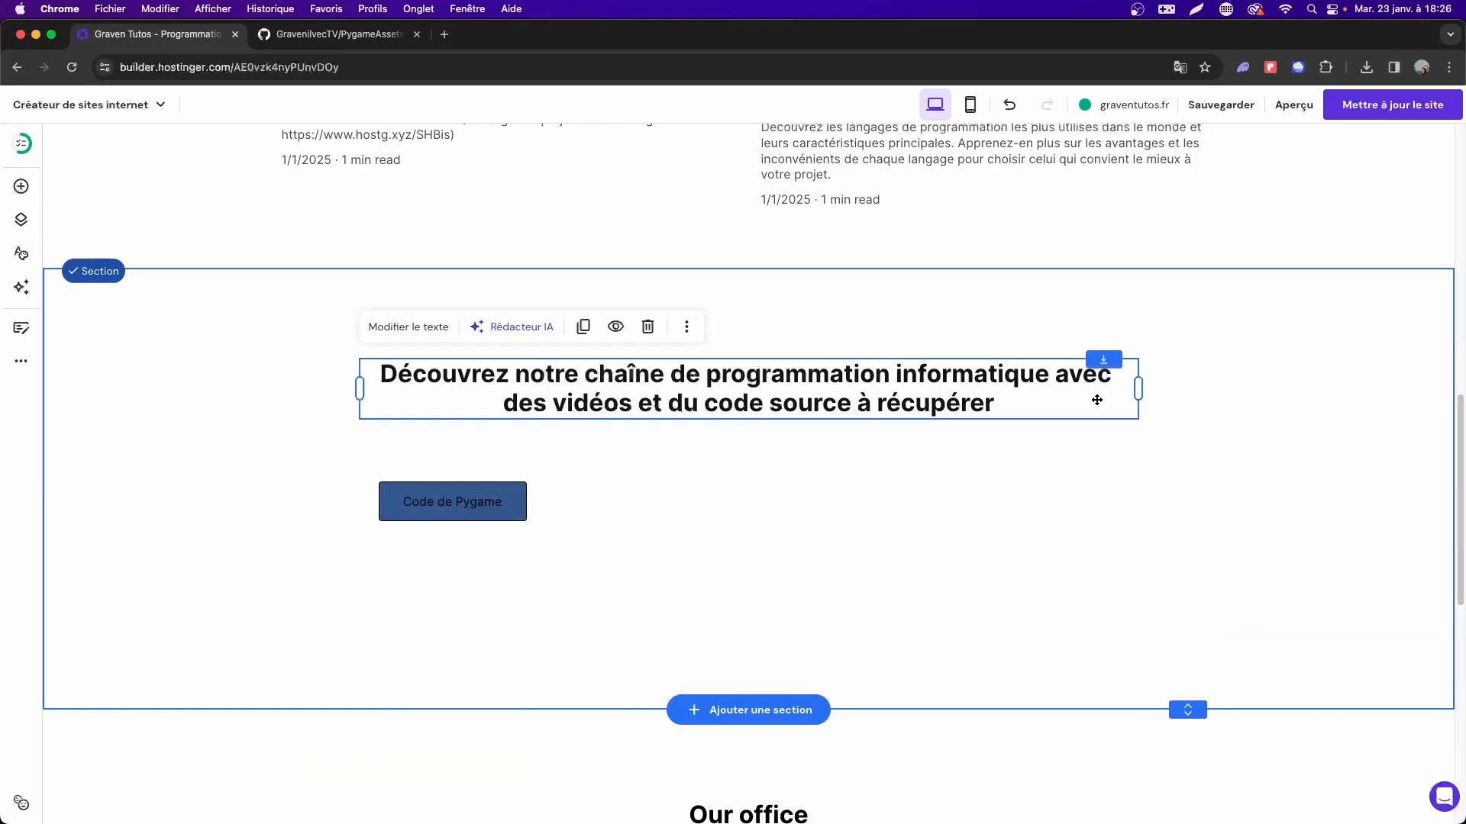
# Publish the site update, open the live site and test the "Code de Pygame" button's link.
pyautogui.click(1361, 117)
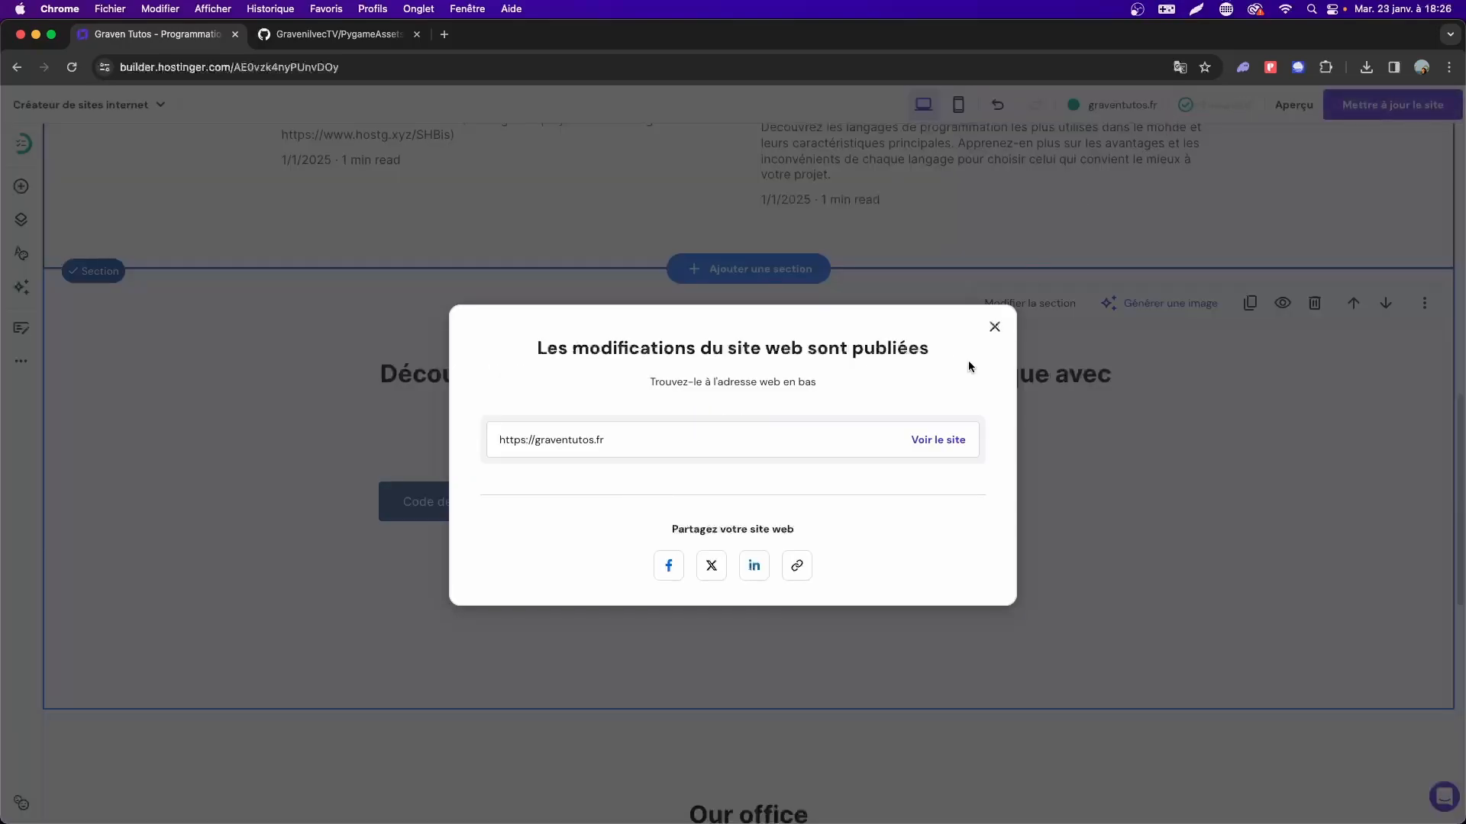
pyautogui.click(916, 446)
pyautogui.scroll(-5, 897, 389)
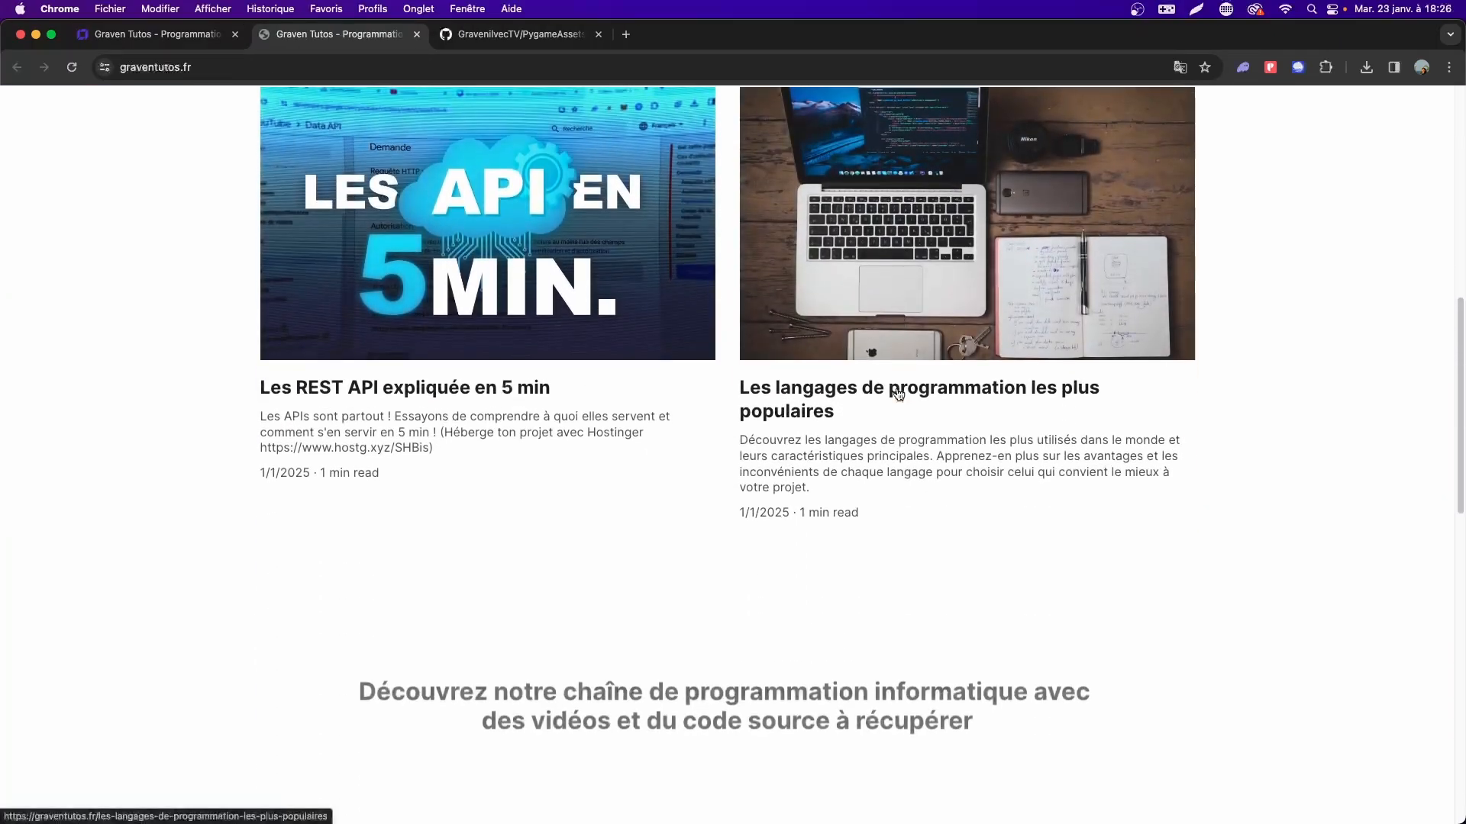
pyautogui.scroll(-6, 896, 391)
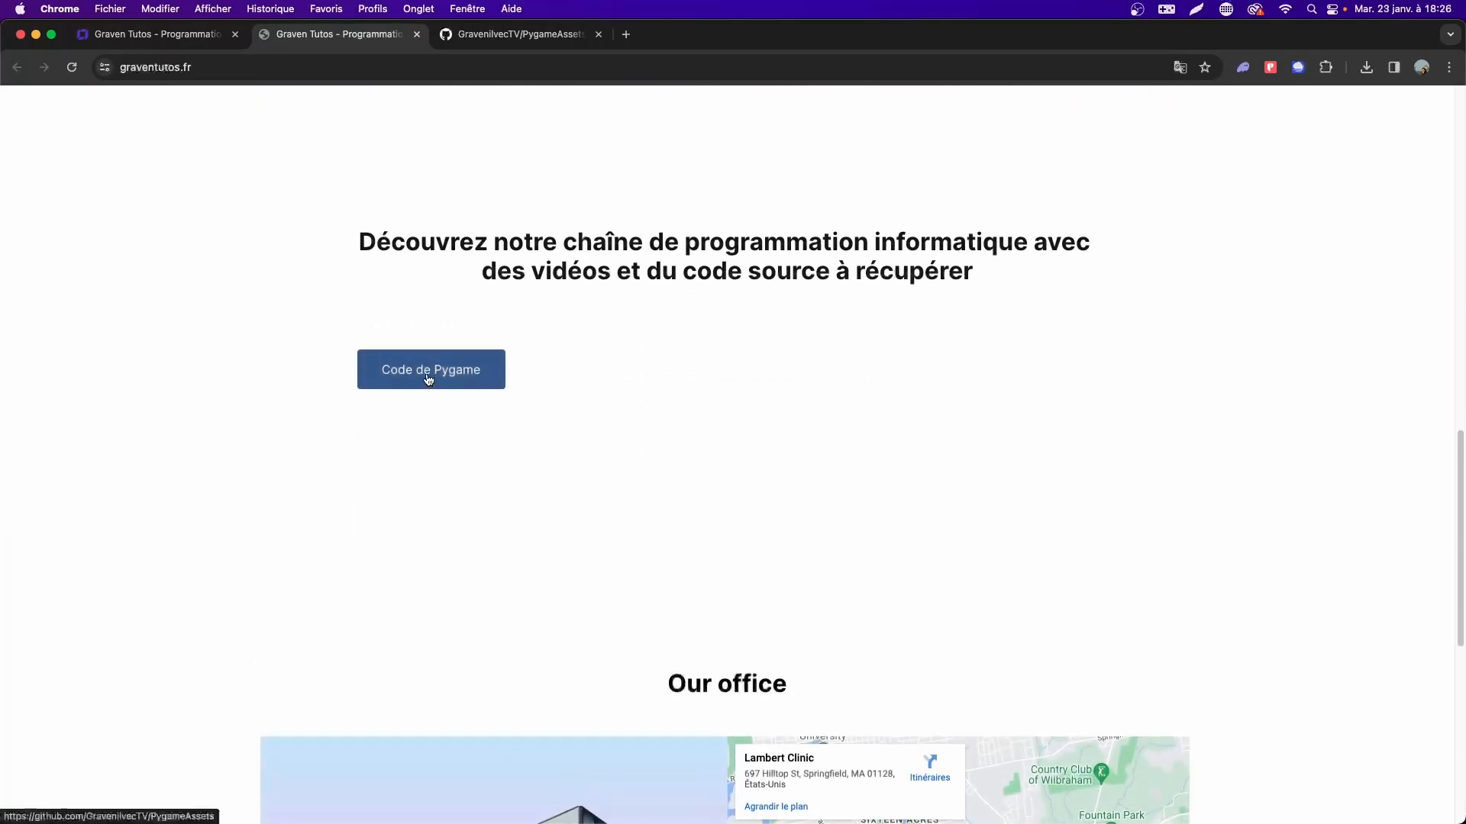
pyautogui.click(428, 379)
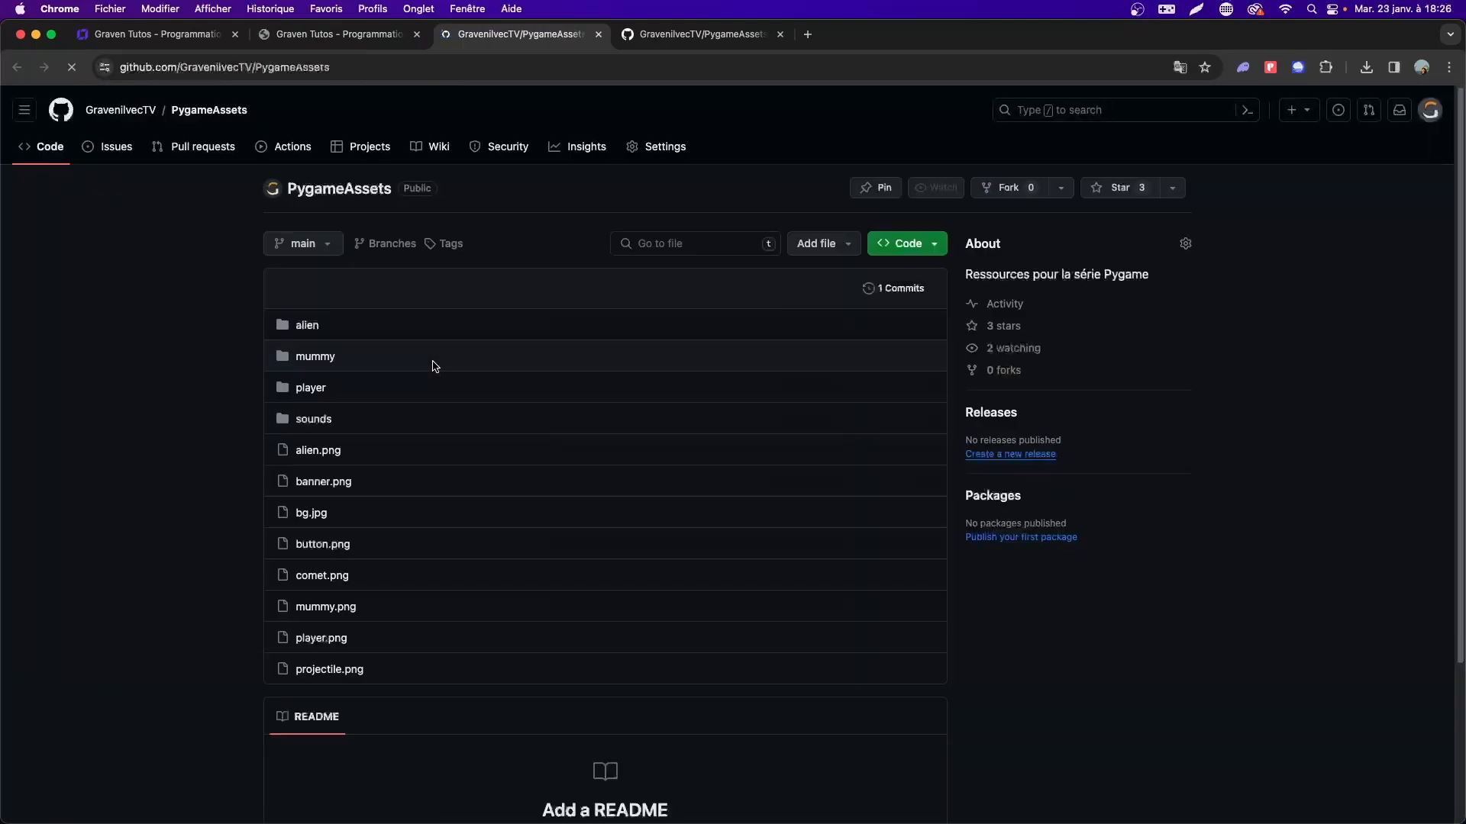
pyautogui.scroll(-3, 606, 383)
pyautogui.scroll(3, 608, 392)
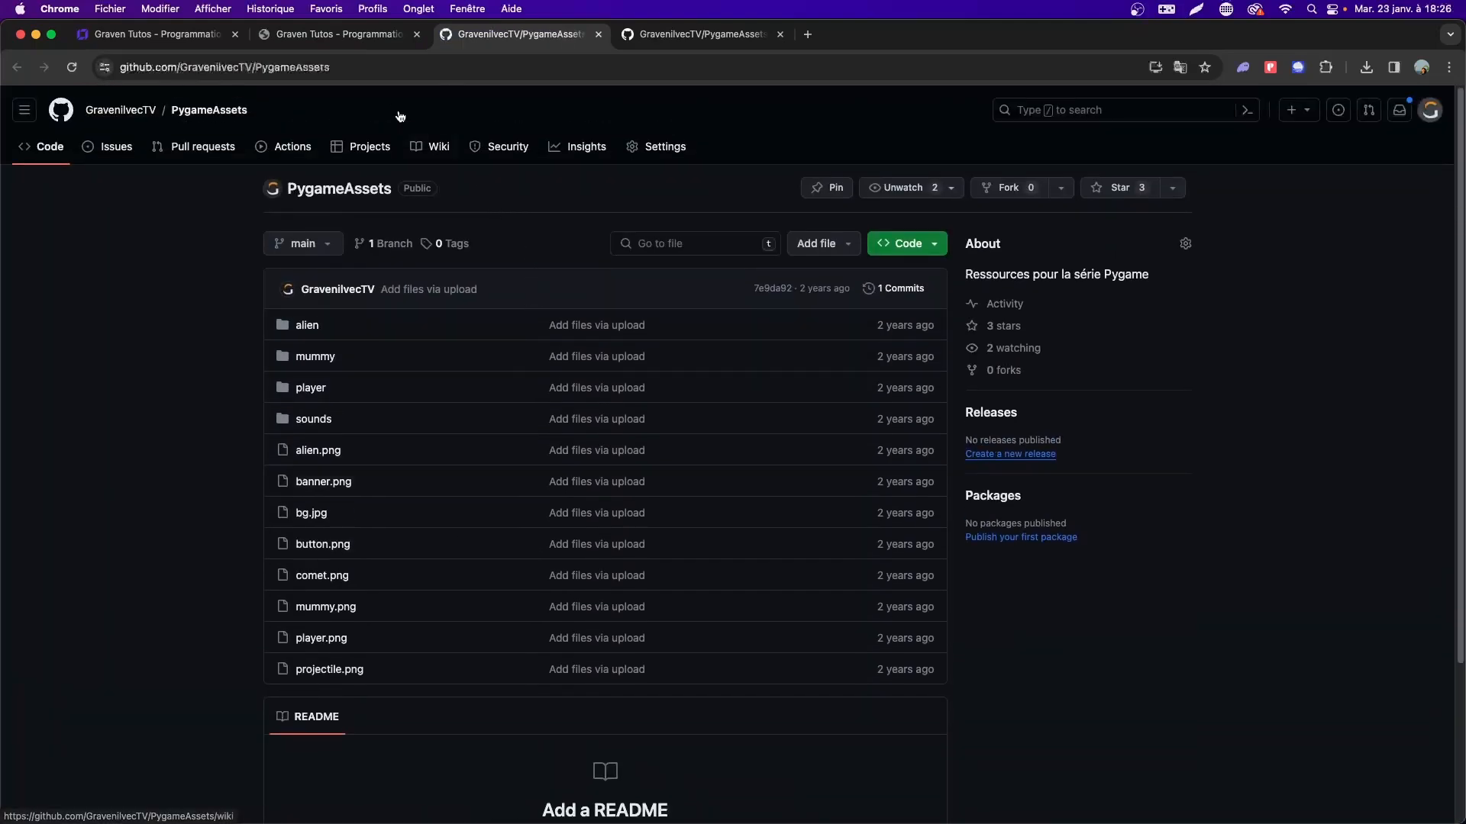
# Return to the website builder and add an online store to the site.
pyautogui.press('super+1')
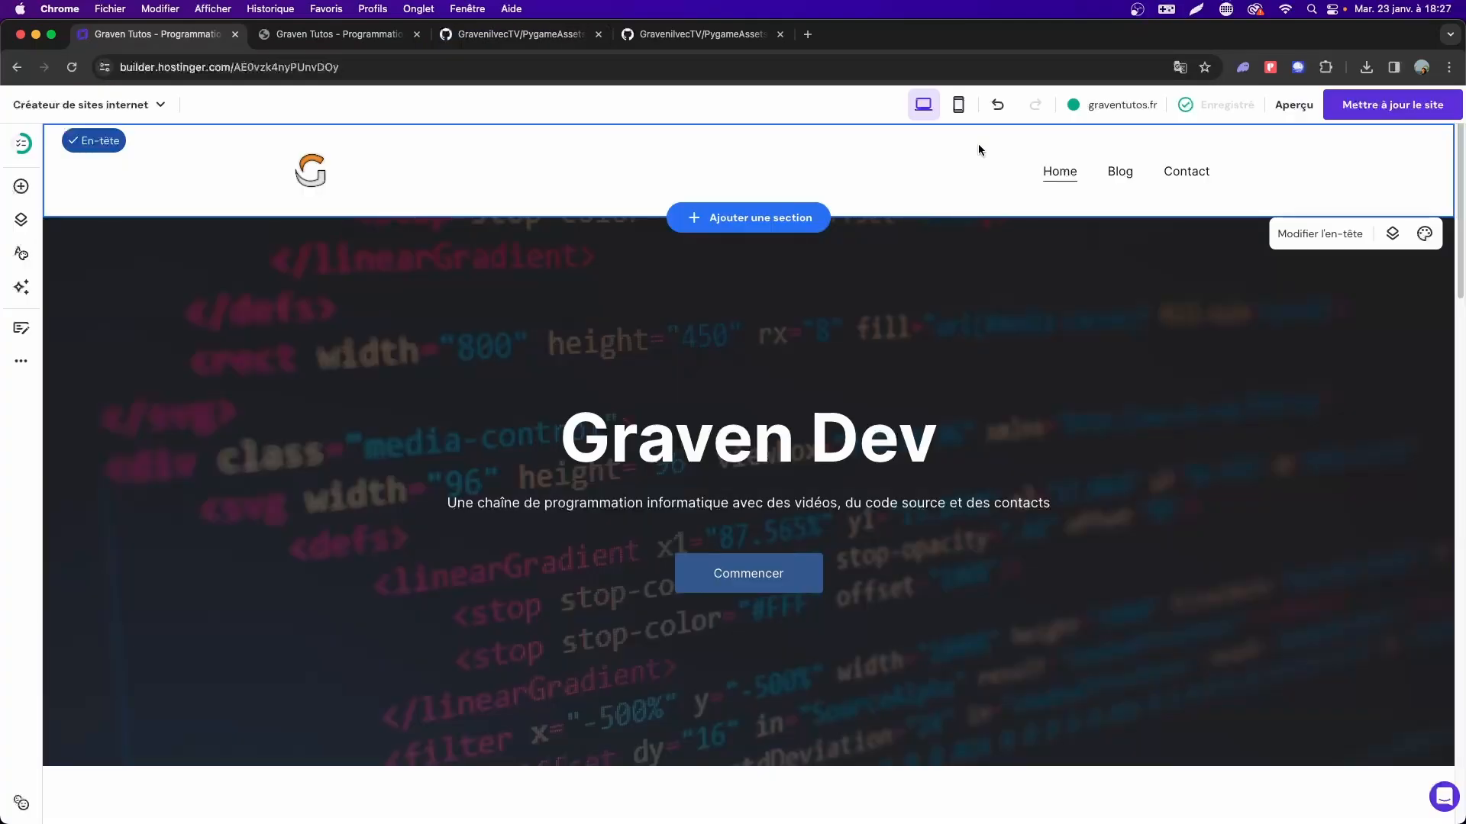
pyautogui.click(23, 364)
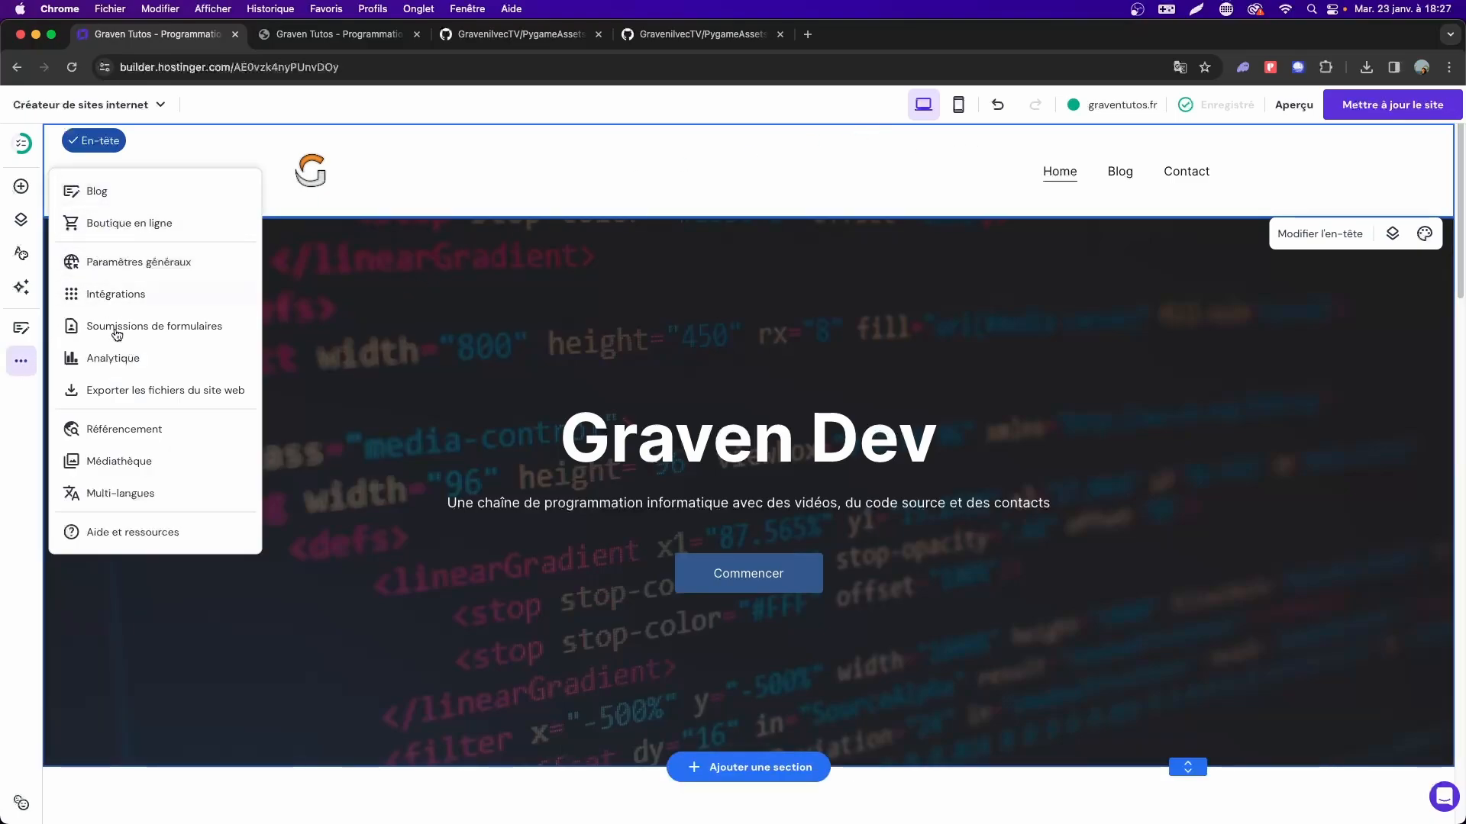
pyautogui.click(97, 193)
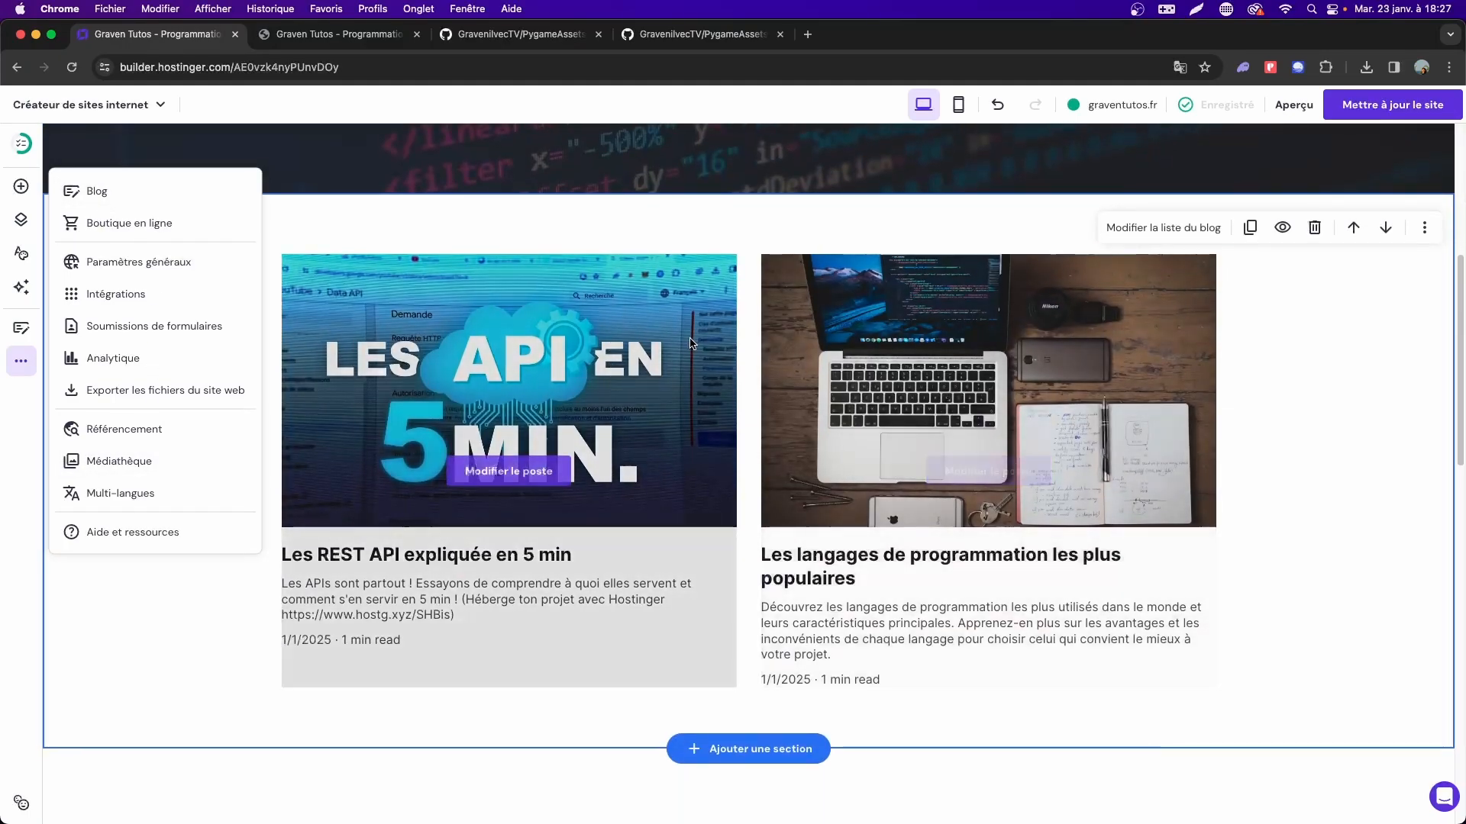
pyautogui.scroll(5, 690, 362)
pyautogui.click(150, 223)
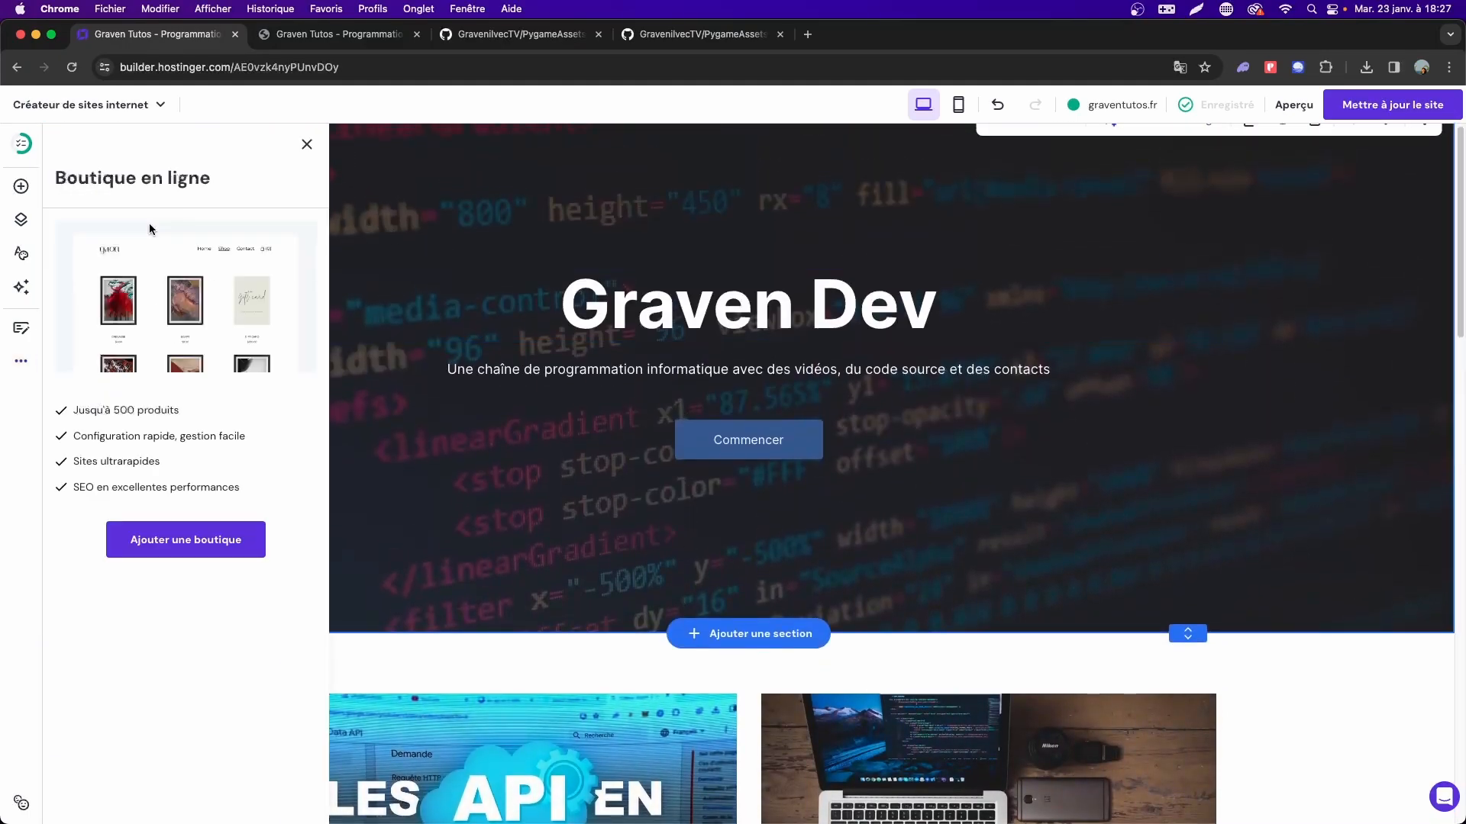
pyautogui.click(223, 525)
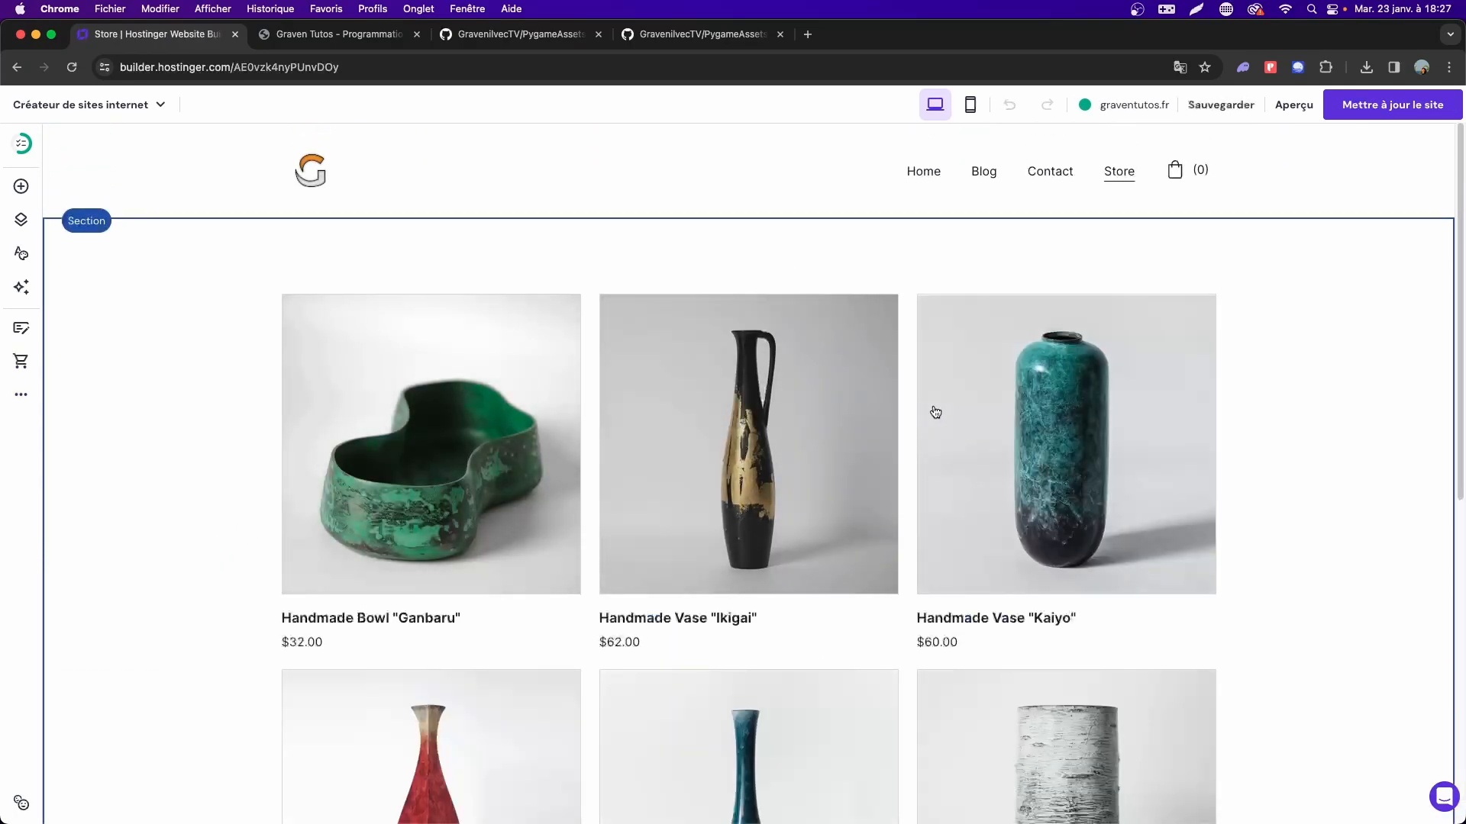
# Look through the Store page and the product page of the Handmade Bowl "Ganbaru".
pyautogui.scroll(-7, 939, 412)
pyautogui.scroll(7, 965, 409)
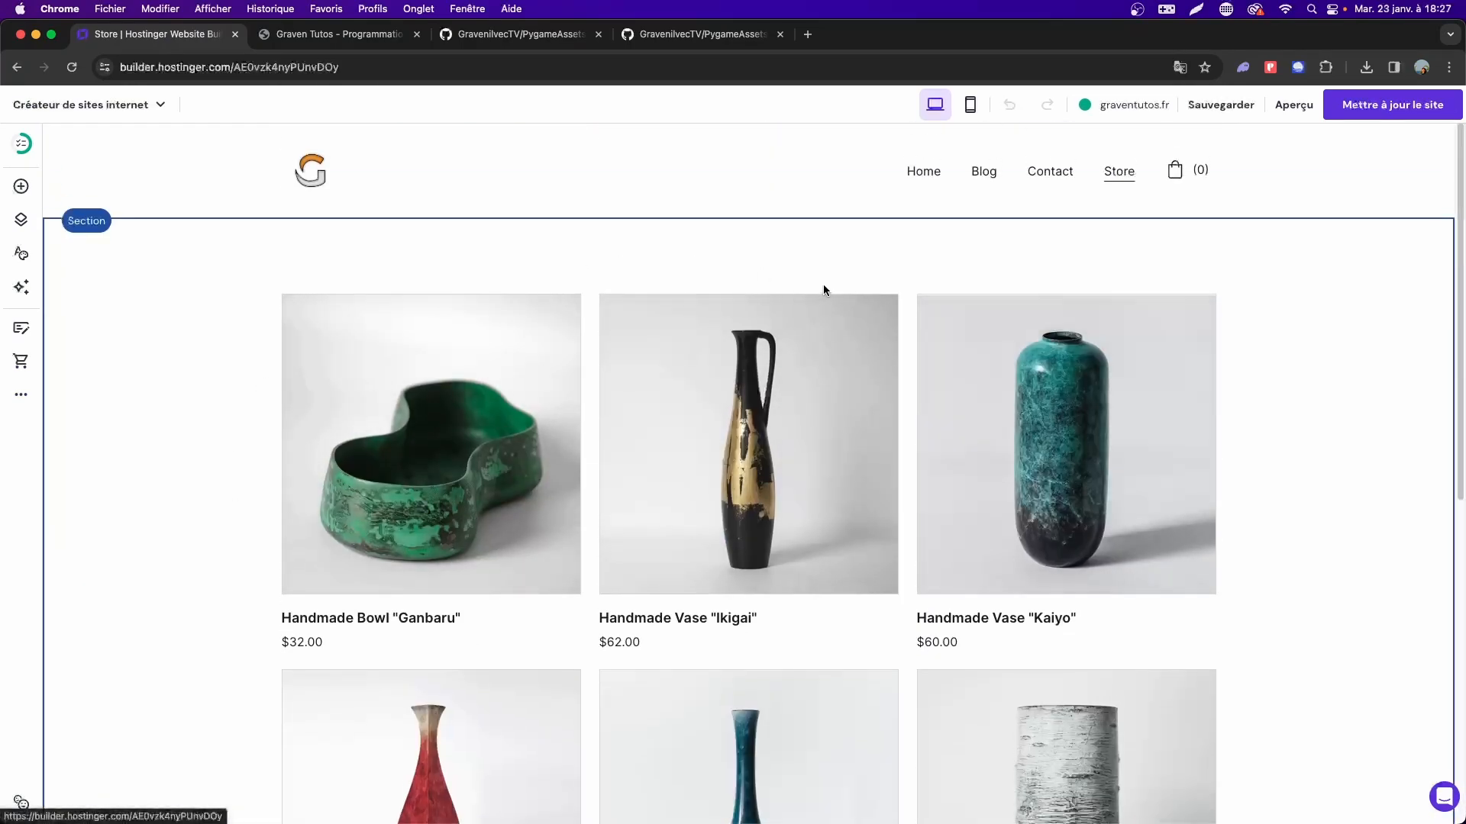
pyautogui.click(563, 409)
pyautogui.scroll(-2, 809, 427)
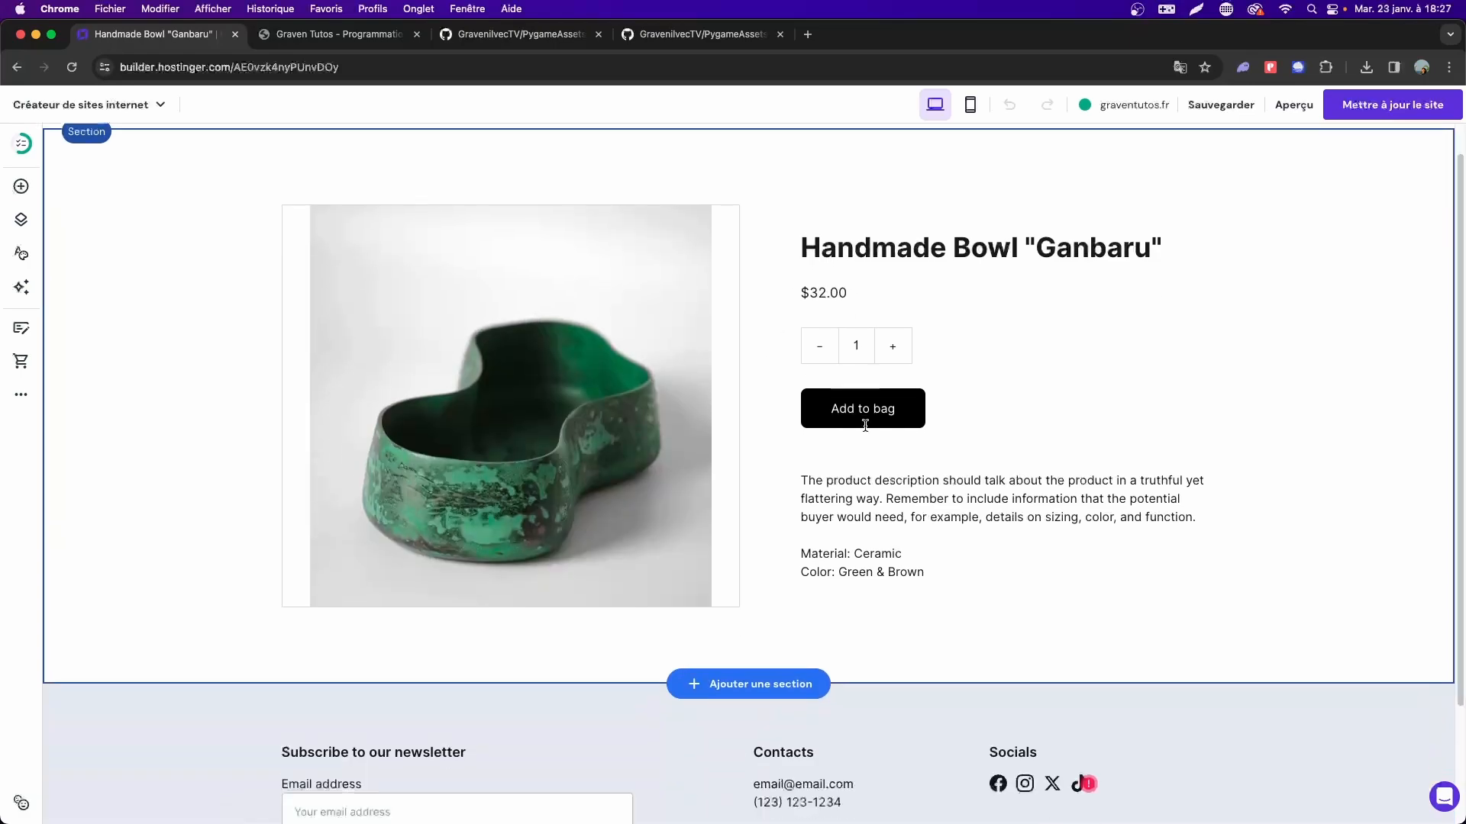
pyautogui.scroll(-2, 871, 473)
pyautogui.scroll(4, 507, 392)
# Open the site's SEO settings and review the quick links, search preview, title, language and page list.
pyautogui.click(22, 397)
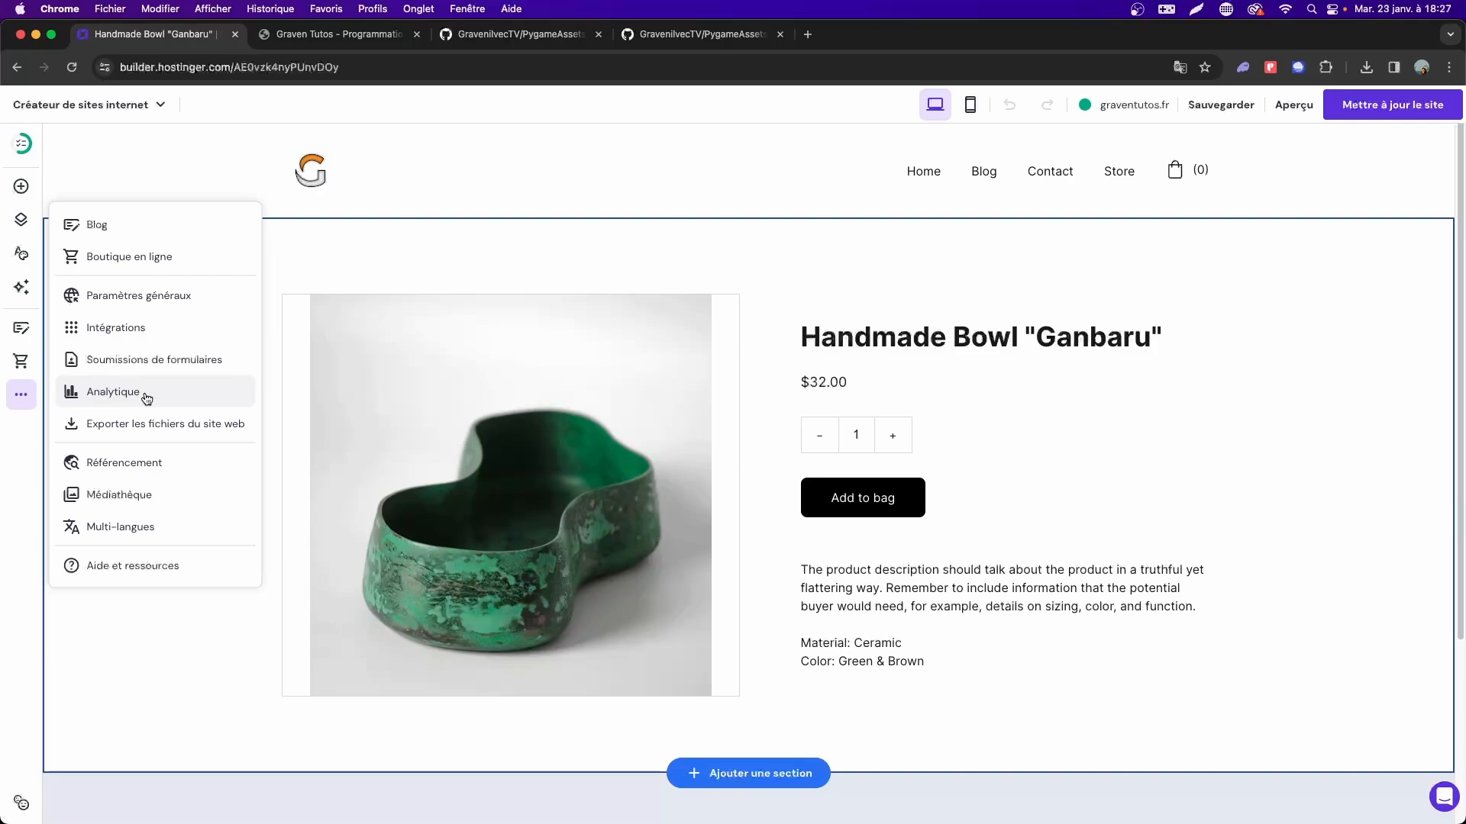
pyautogui.click(130, 462)
pyautogui.scroll(-3, 164, 417)
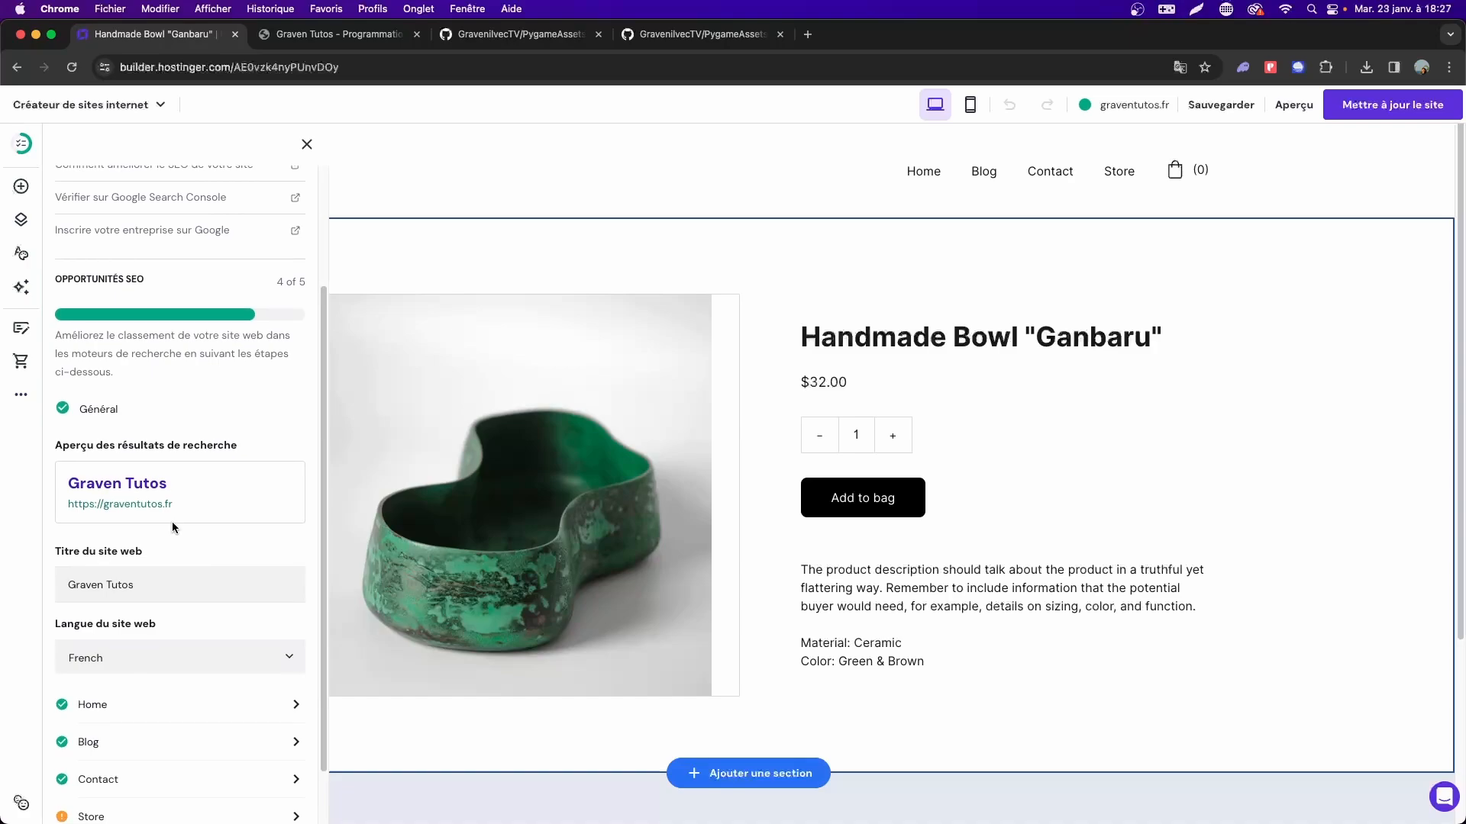
pyautogui.scroll(-1, 172, 522)
pyautogui.scroll(4, 153, 477)
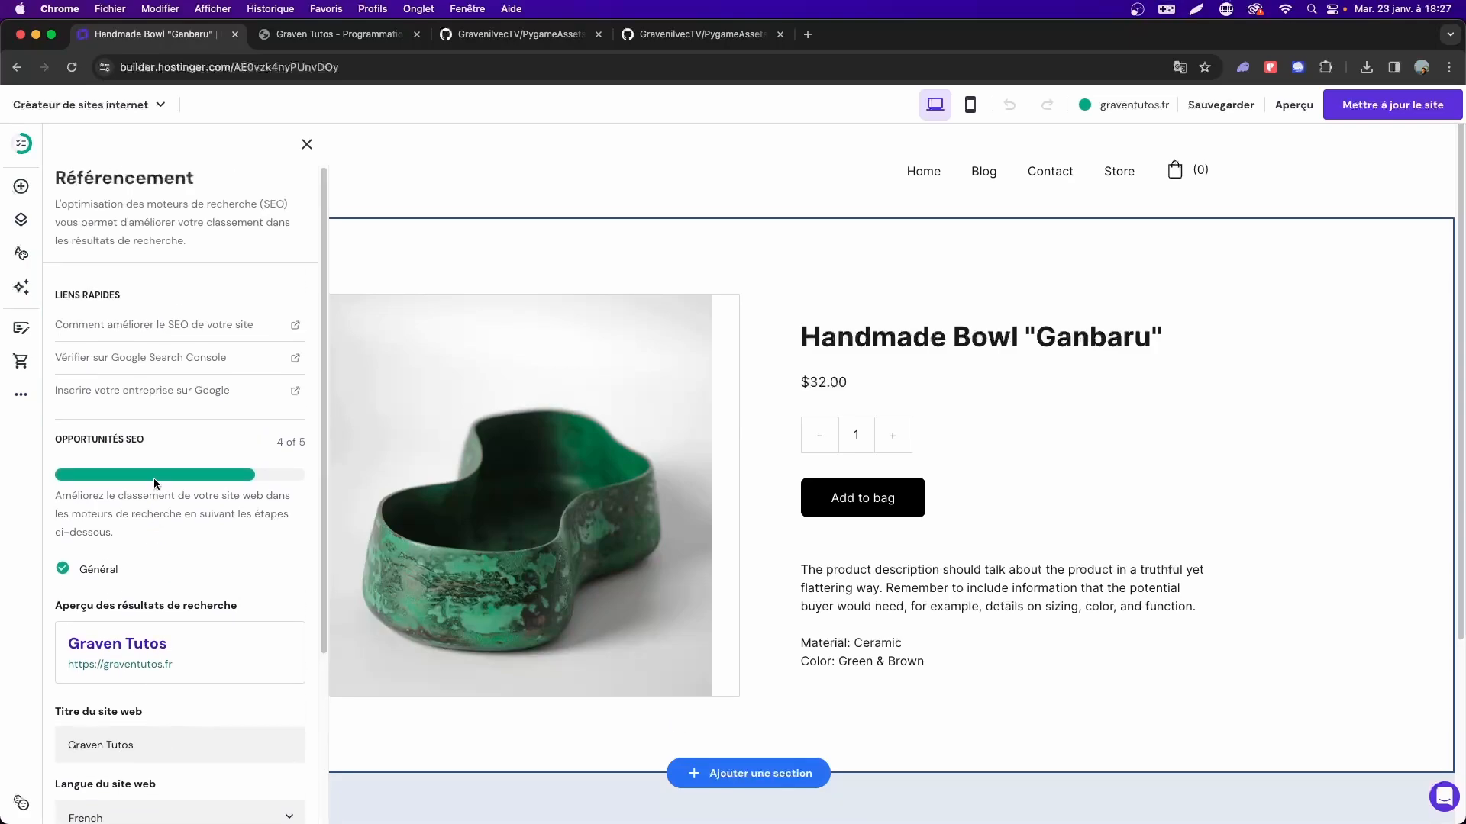
# Set the orange and grey G logo from the media library as the site's favicon and save the change.
pyautogui.click(22, 395)
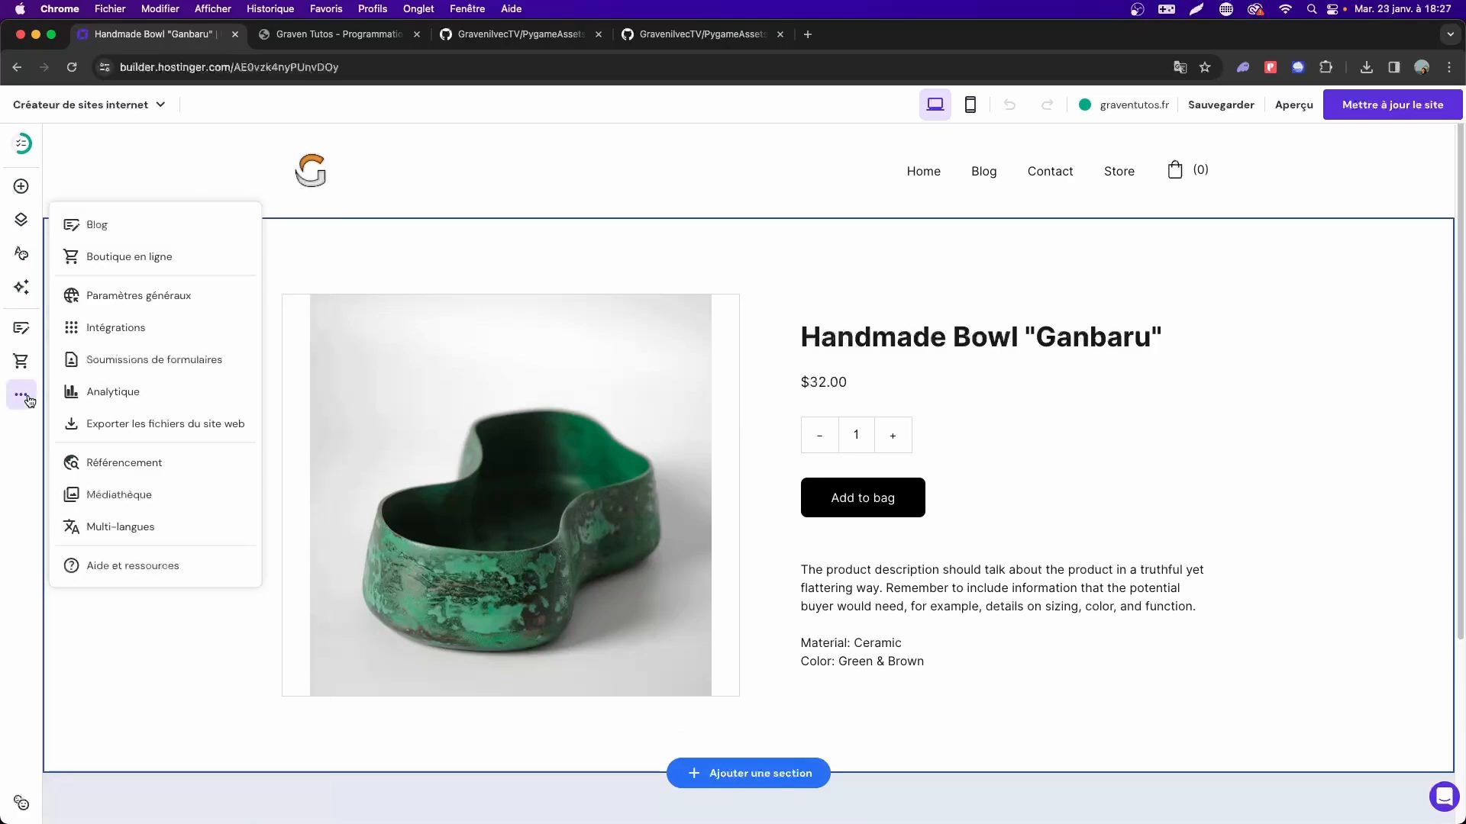
pyautogui.click(98, 300)
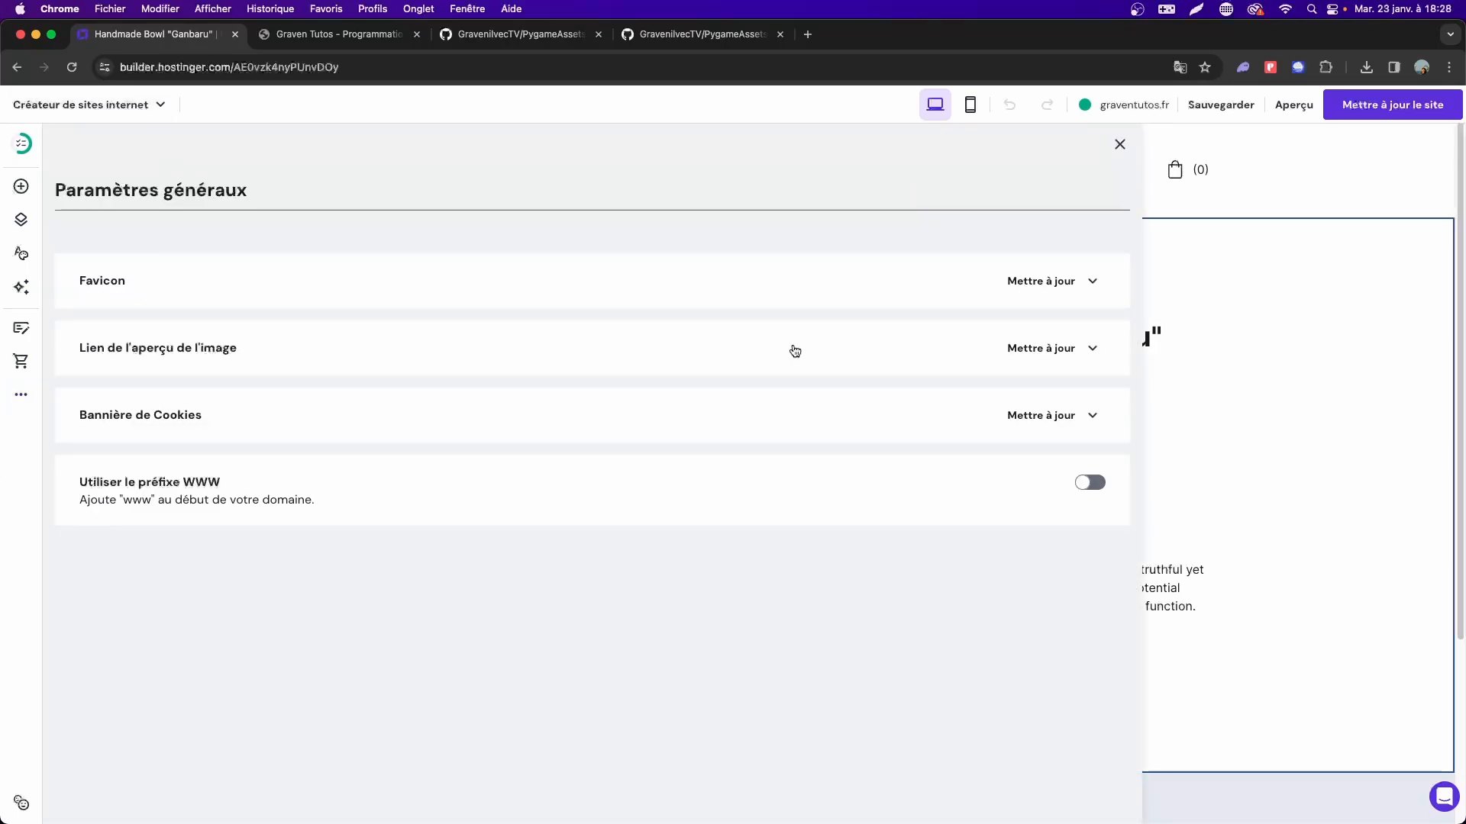
pyautogui.click(1052, 282)
pyautogui.click(357, 461)
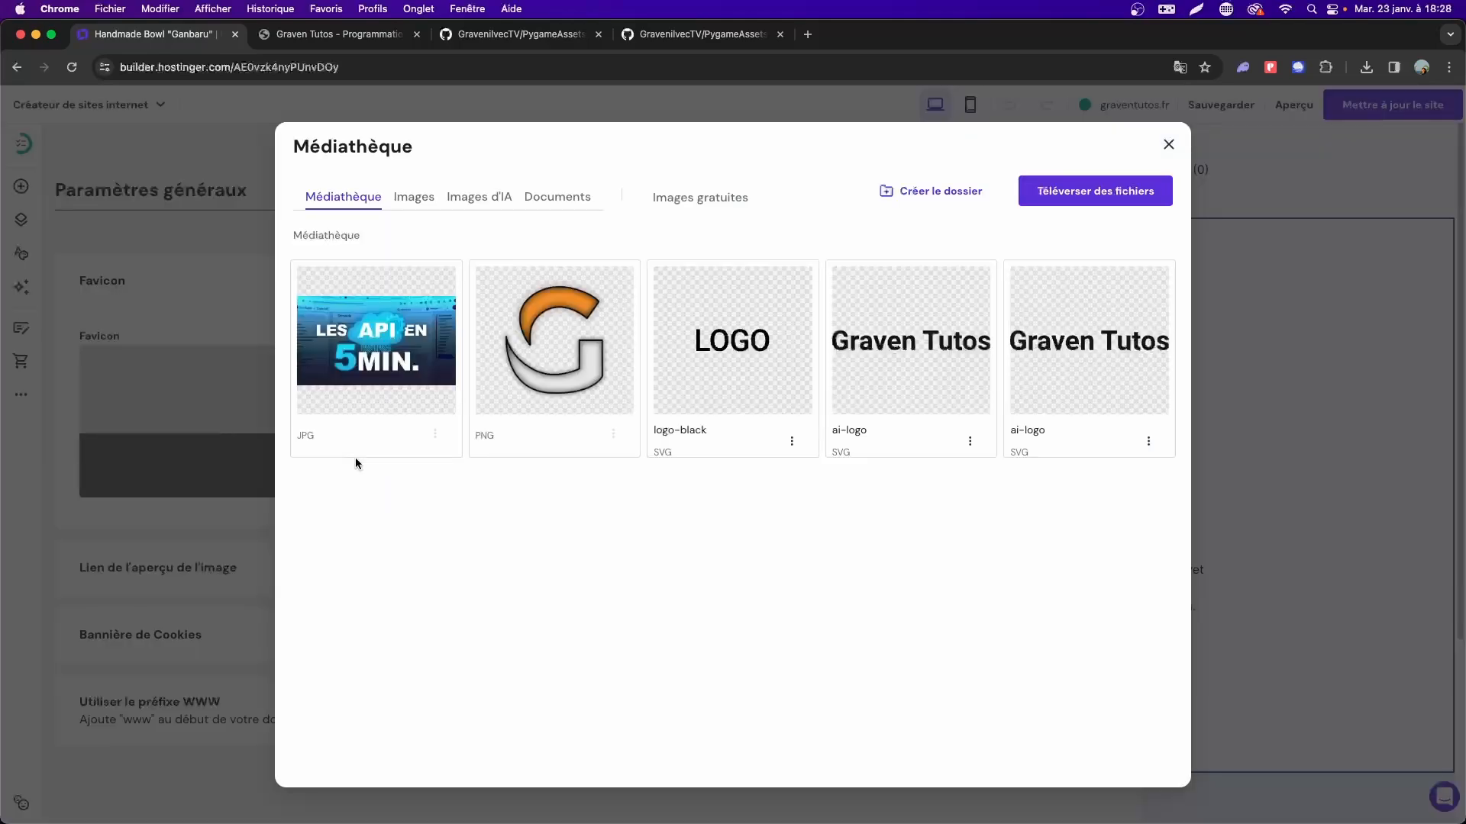
pyautogui.click(556, 337)
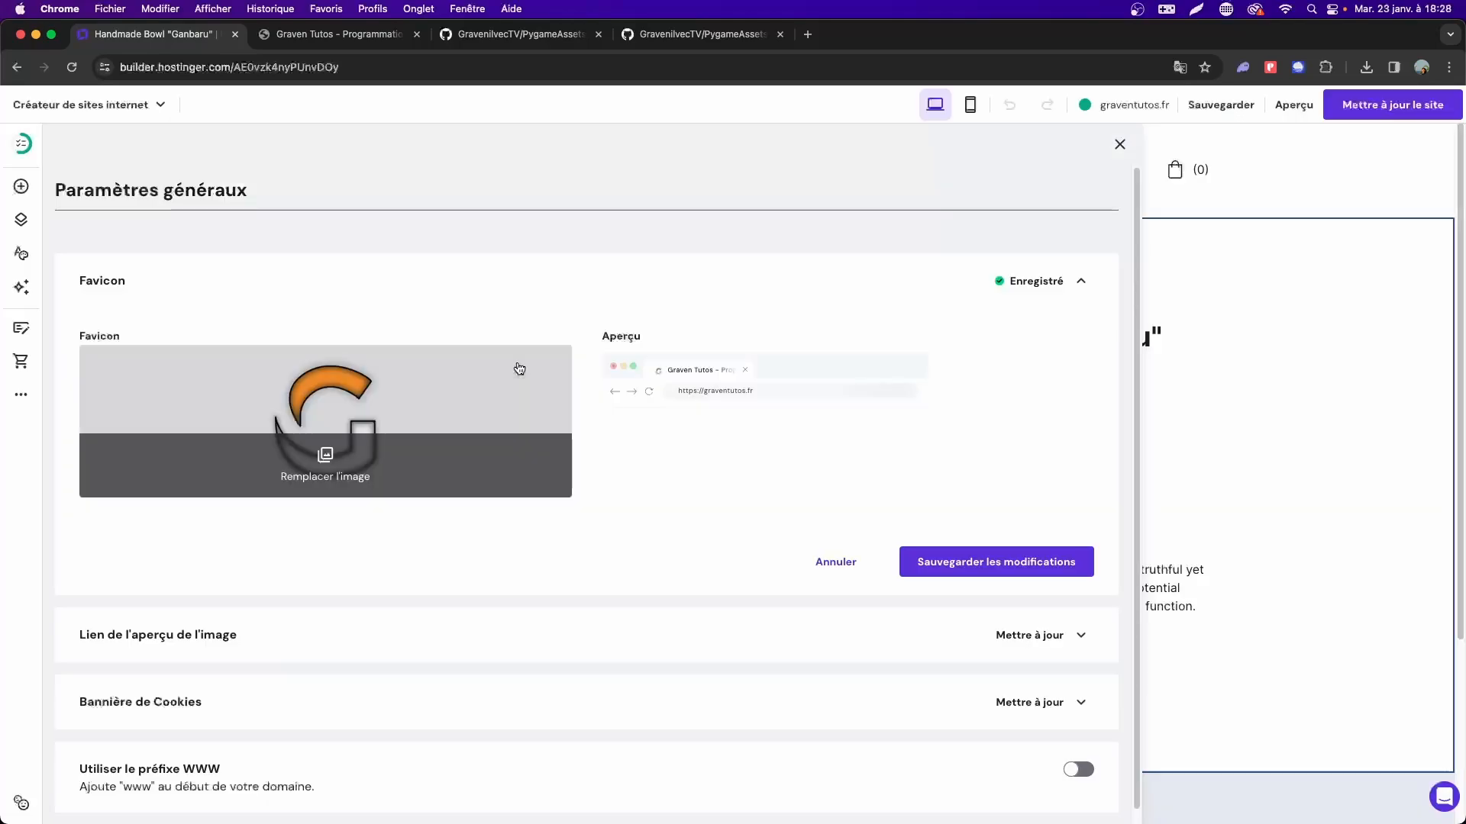
pyautogui.click(968, 562)
# Set the "Les API en 5 min" image from the media library as the link preview image, save it and close the settings.
pyautogui.click(615, 569)
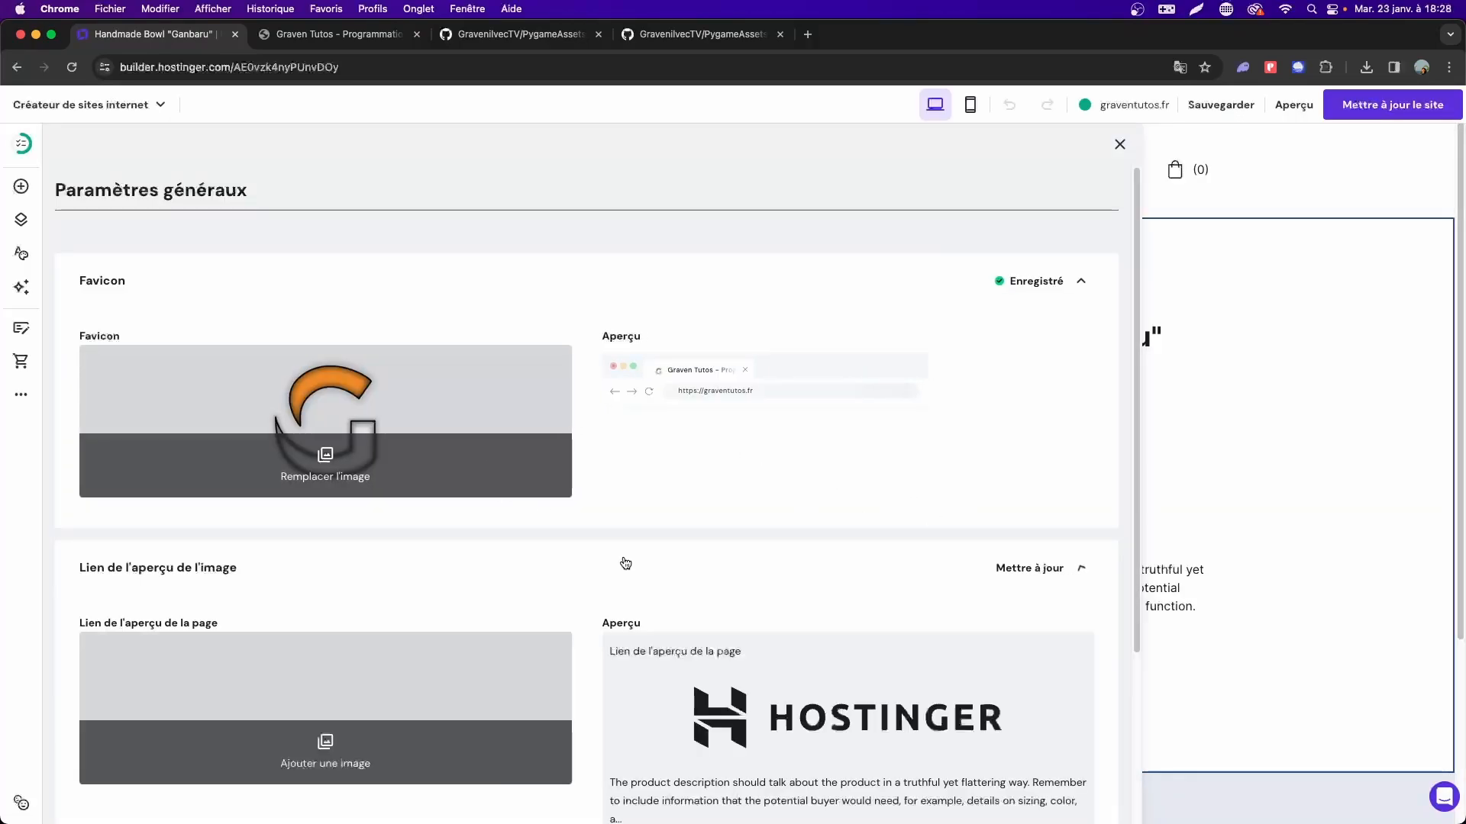
pyautogui.scroll(-3, 687, 568)
pyautogui.click(367, 576)
pyautogui.click(363, 402)
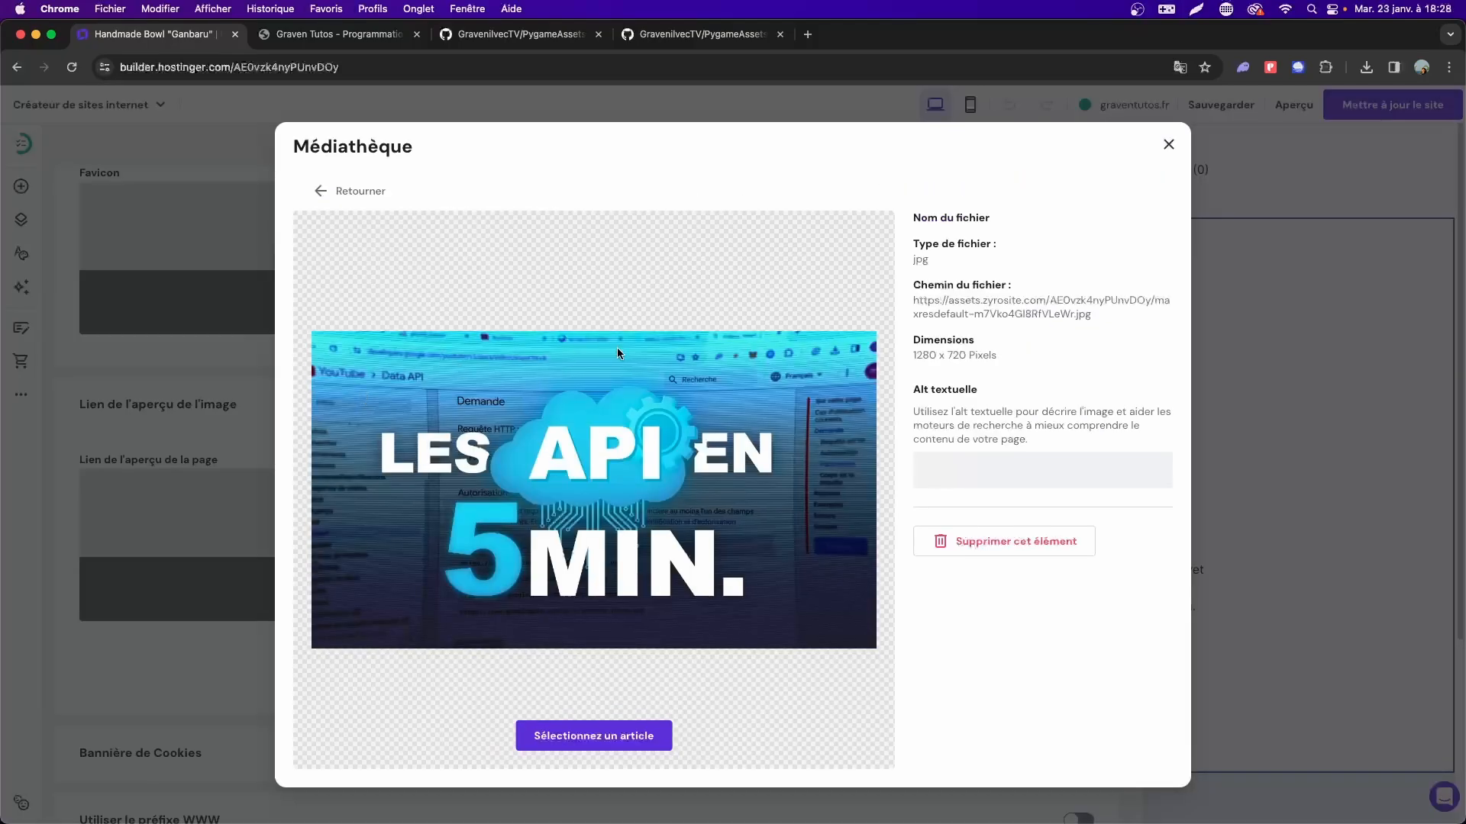
pyautogui.click(584, 727)
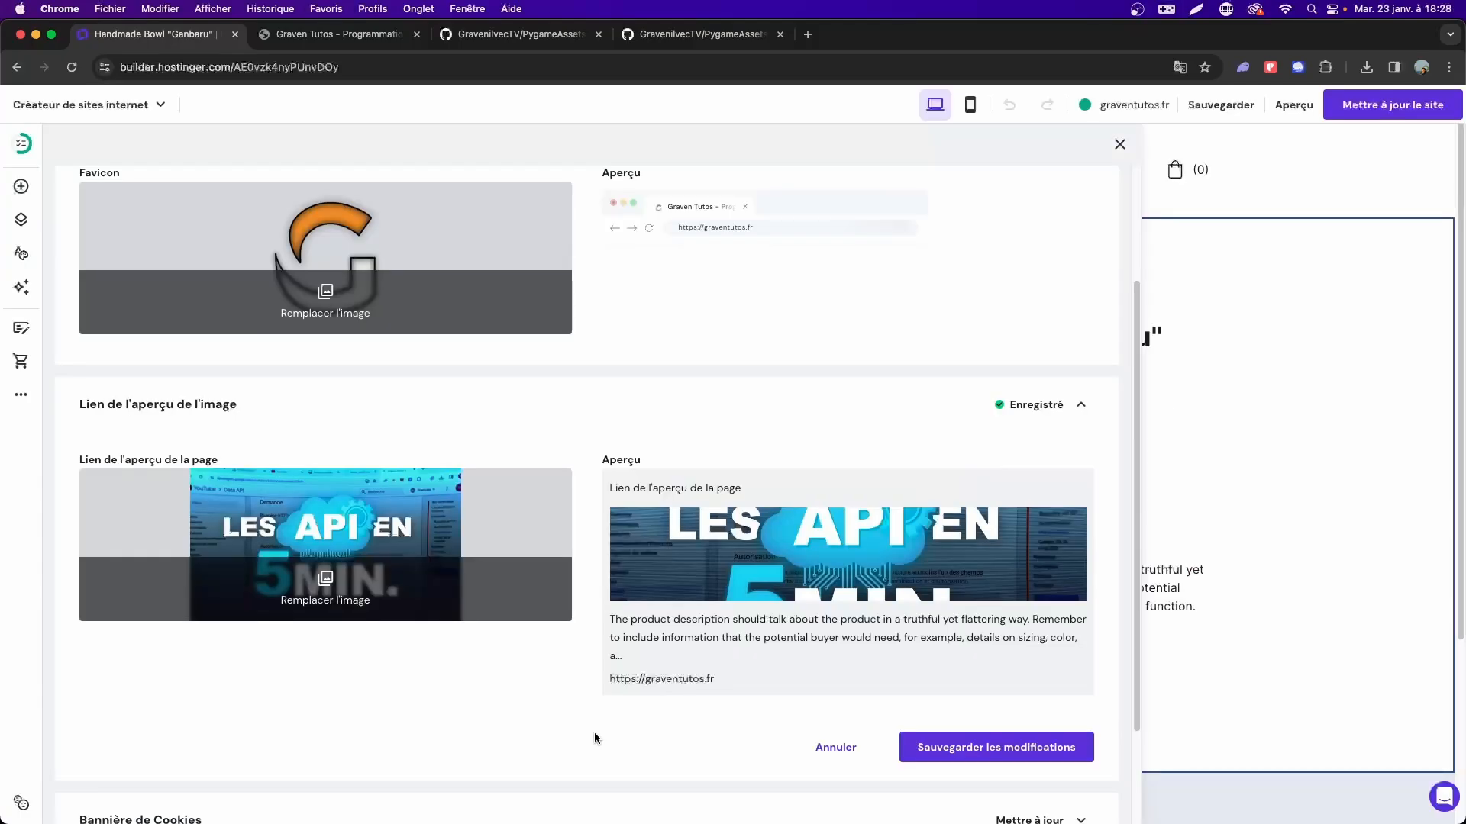
pyautogui.click(945, 749)
pyautogui.scroll(-1, 565, 545)
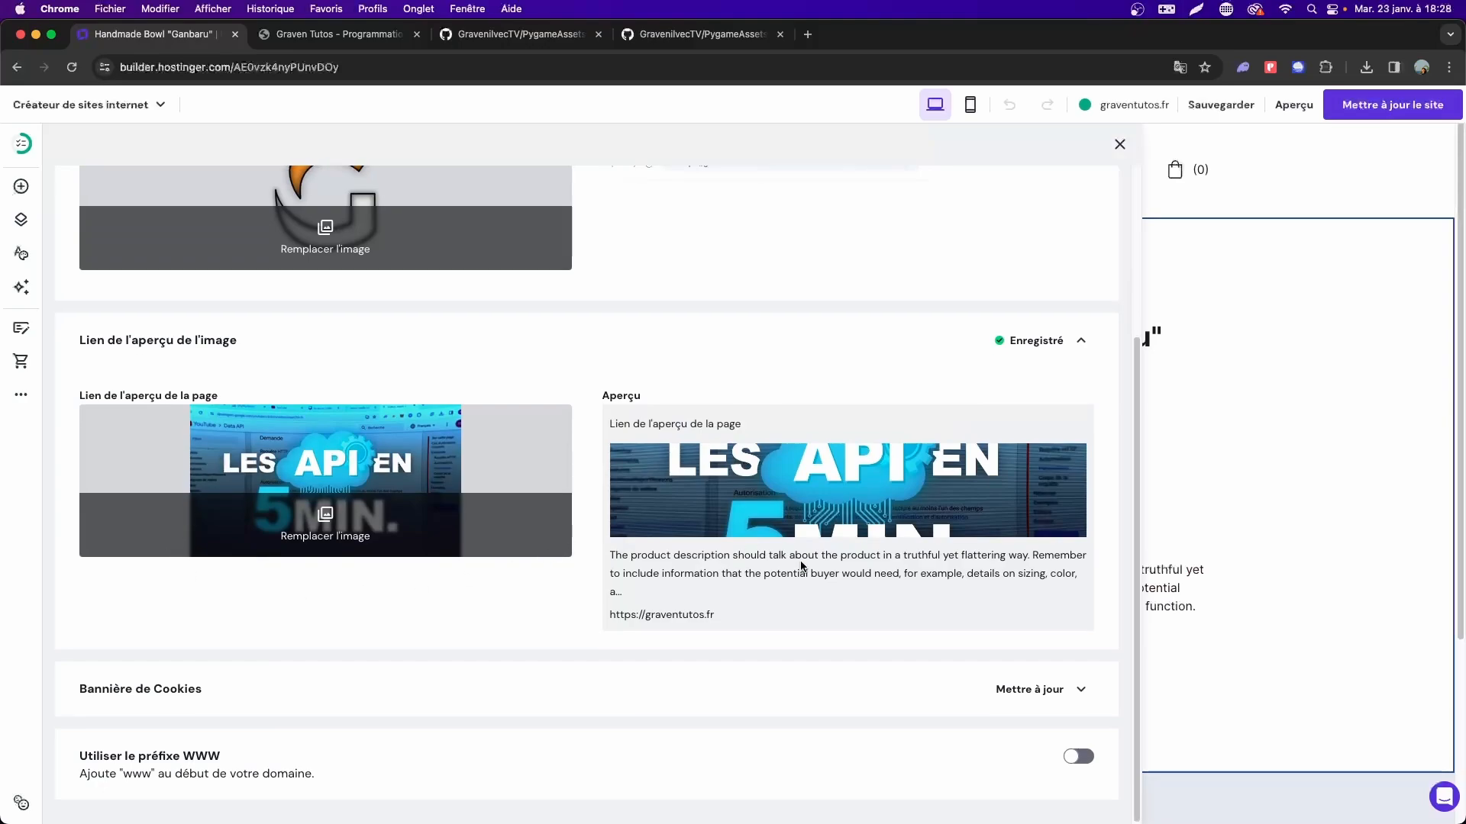
pyautogui.scroll(4, 786, 588)
pyautogui.click(1120, 144)
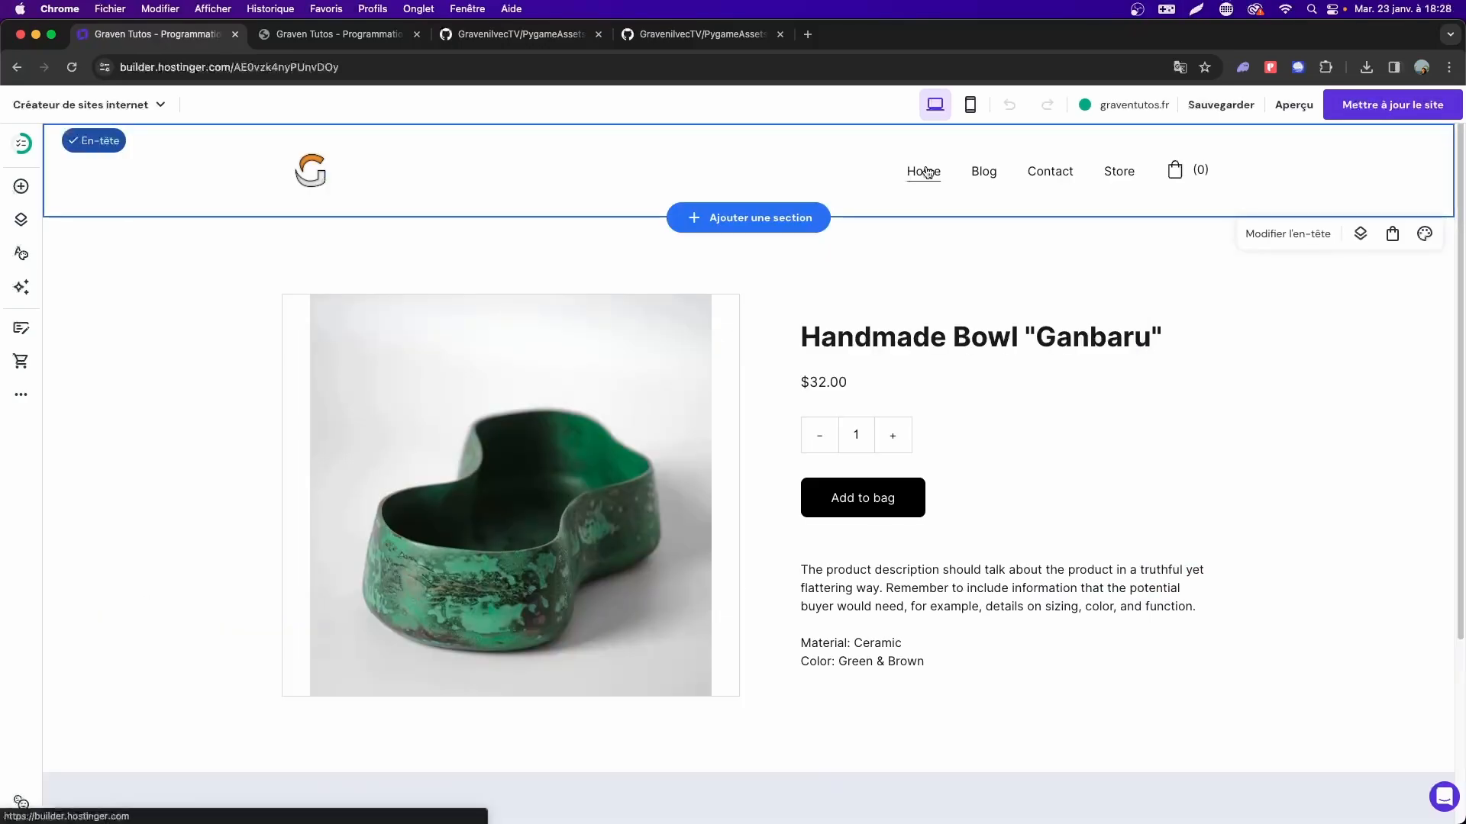
# Return to the Home page and review the list of AI tools and the AI page generator's description form.
pyautogui.click(923, 171)
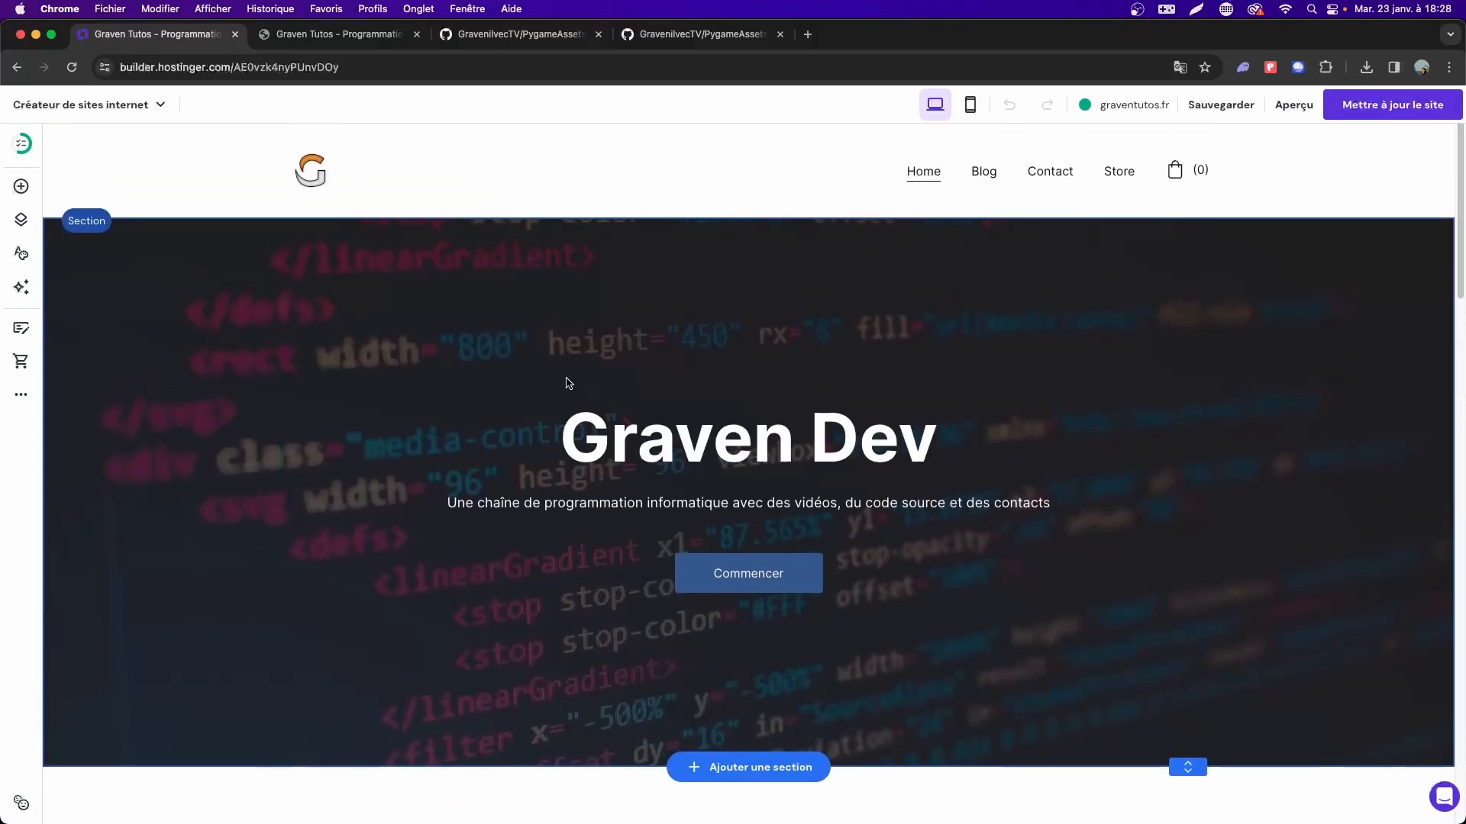
pyautogui.click(23, 293)
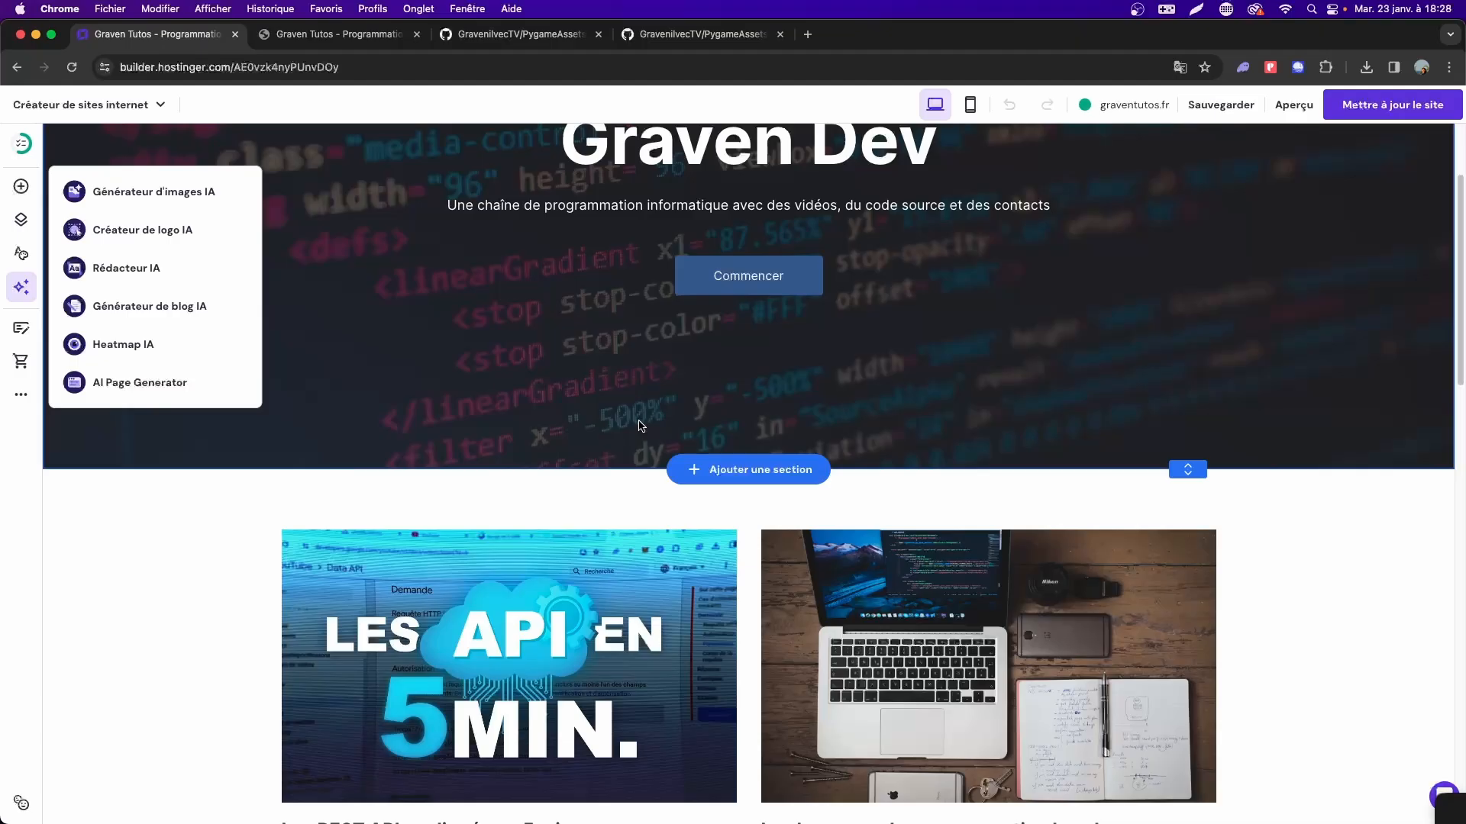
pyautogui.scroll(3, 639, 433)
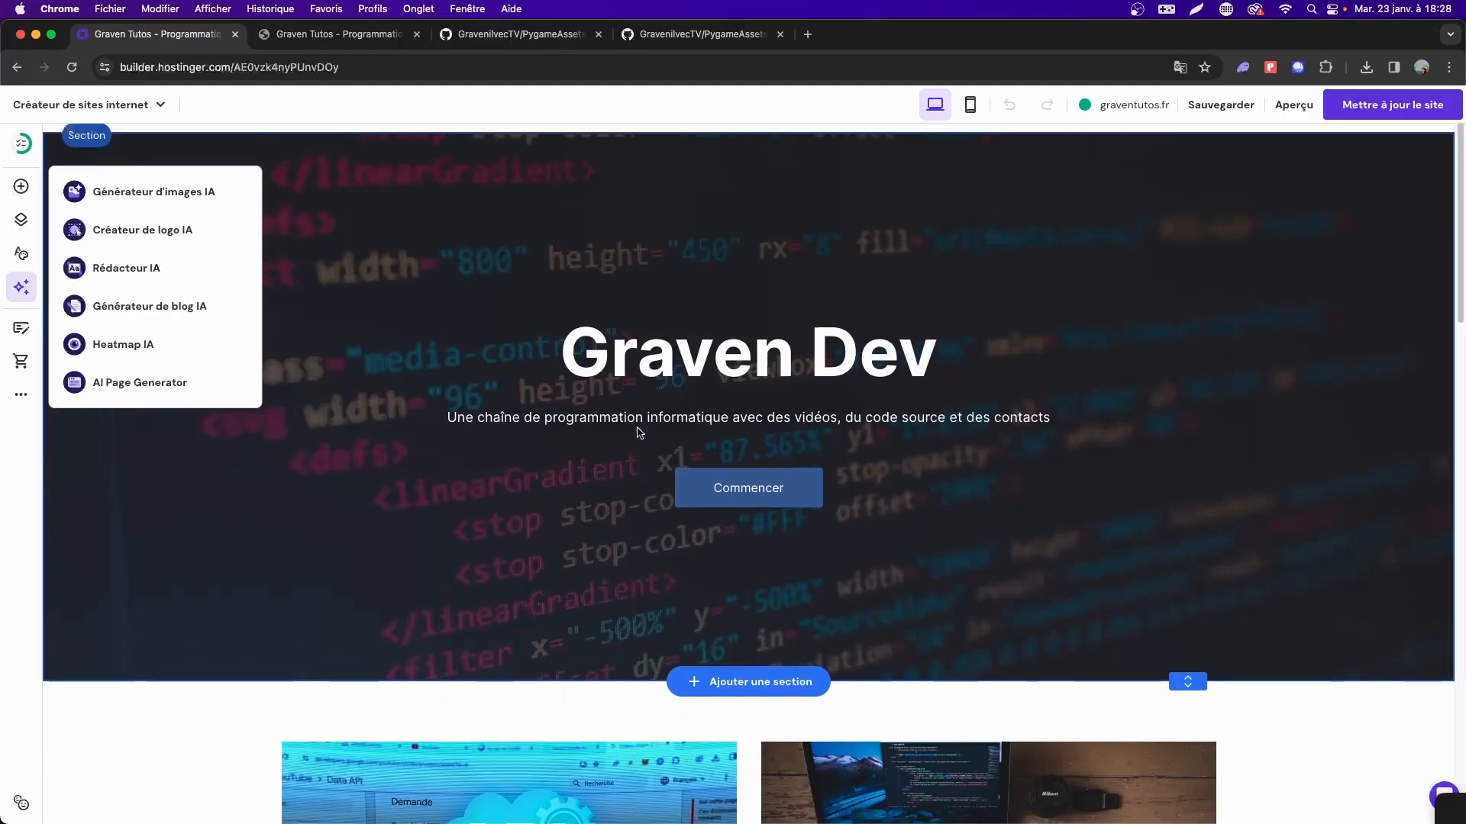
pyautogui.scroll(1, 640, 433)
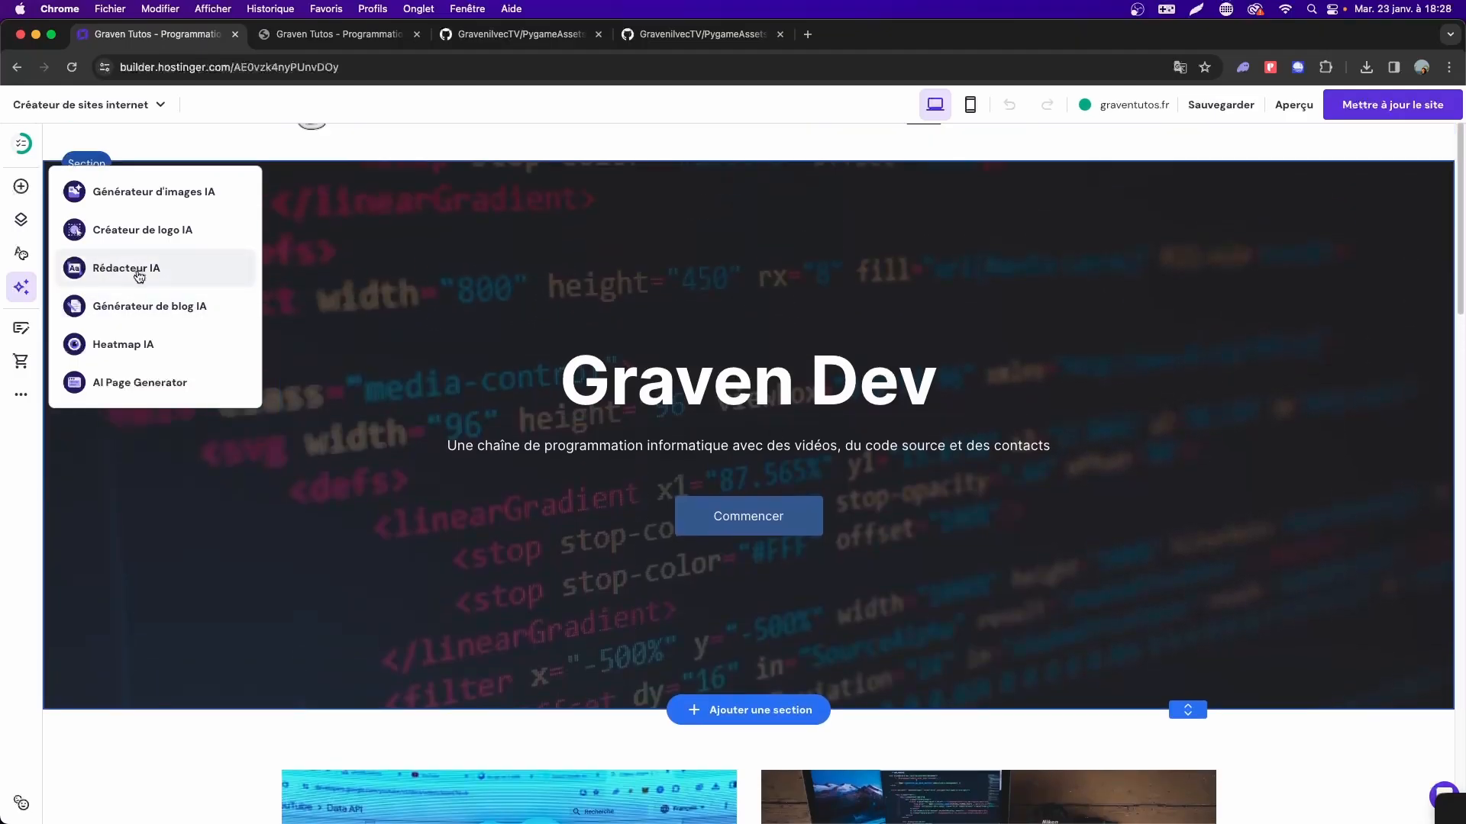
pyautogui.scroll(-5, 510, 422)
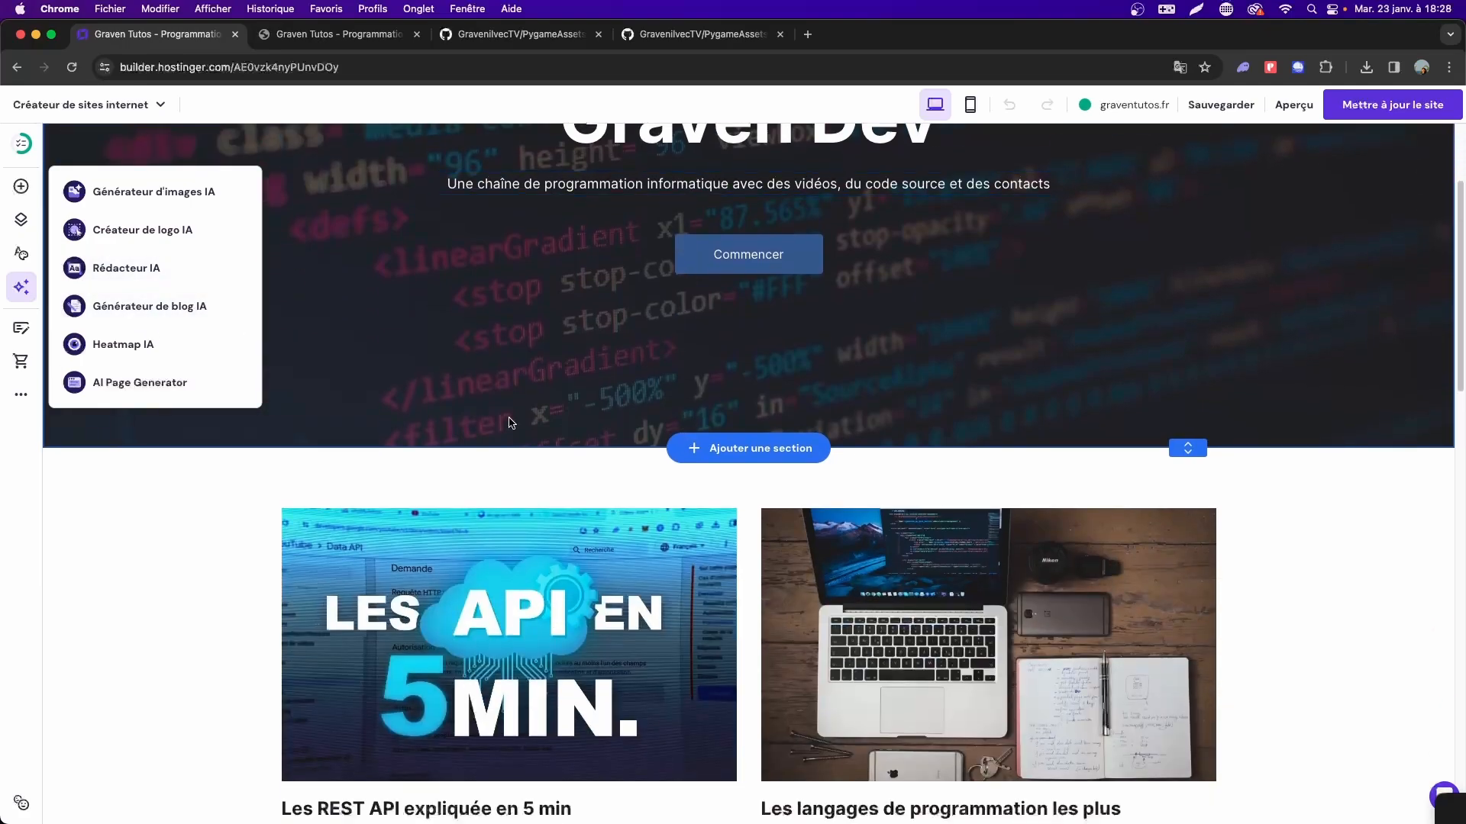
pyautogui.scroll(-3, 791, 491)
pyautogui.click(139, 386)
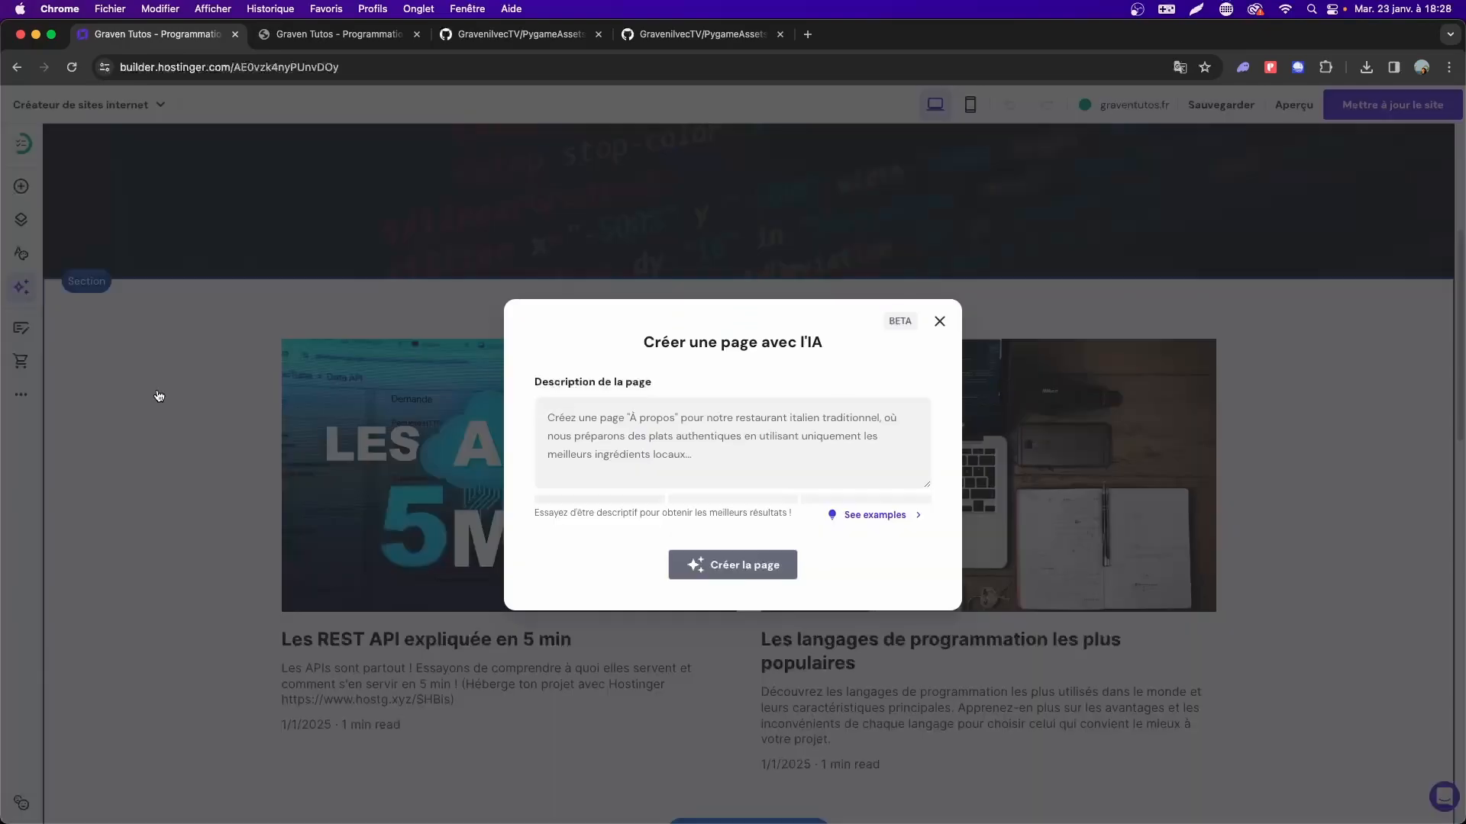
pyautogui.click(673, 486)
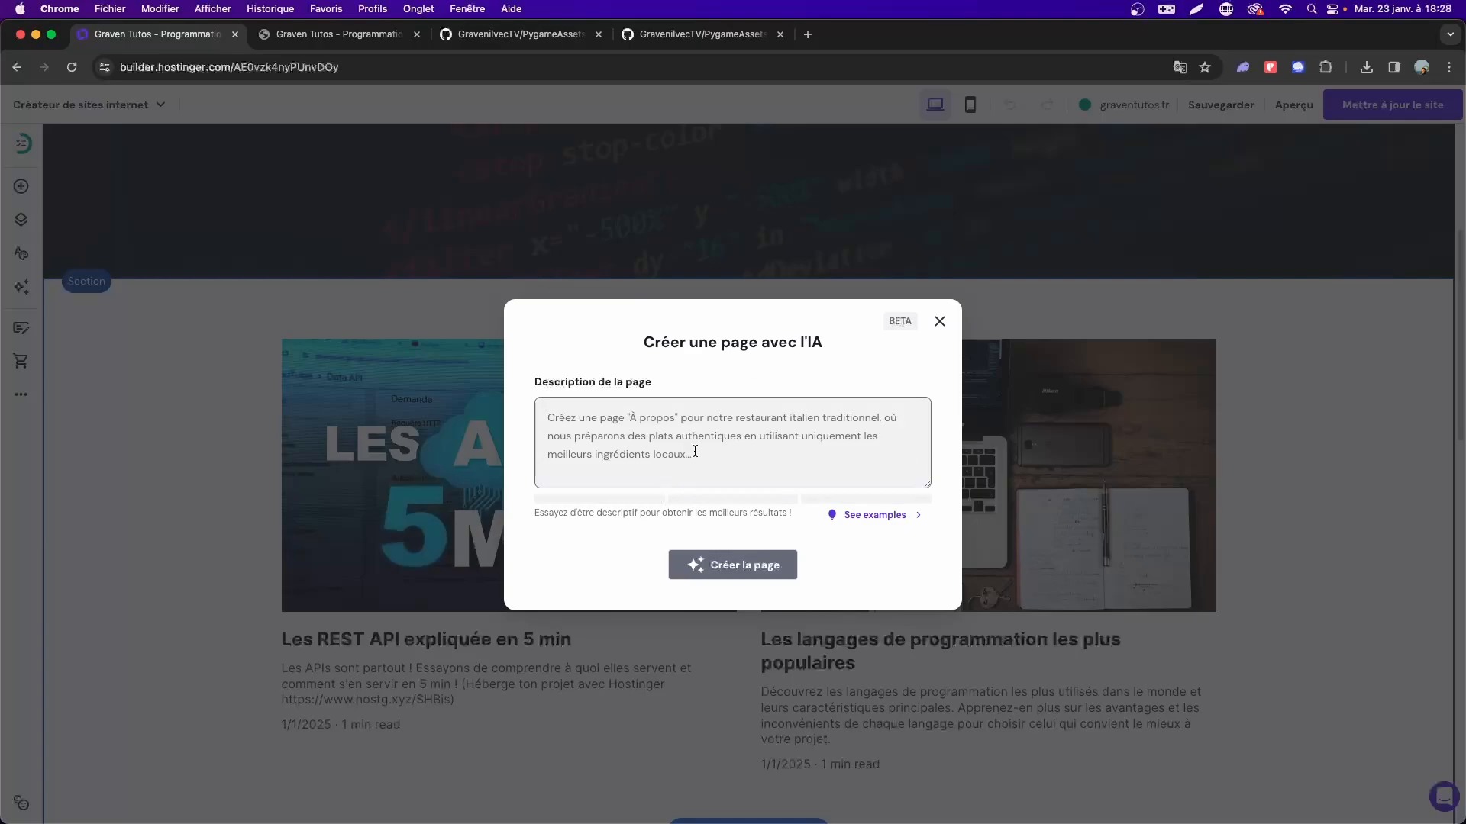
pyautogui.click(939, 321)
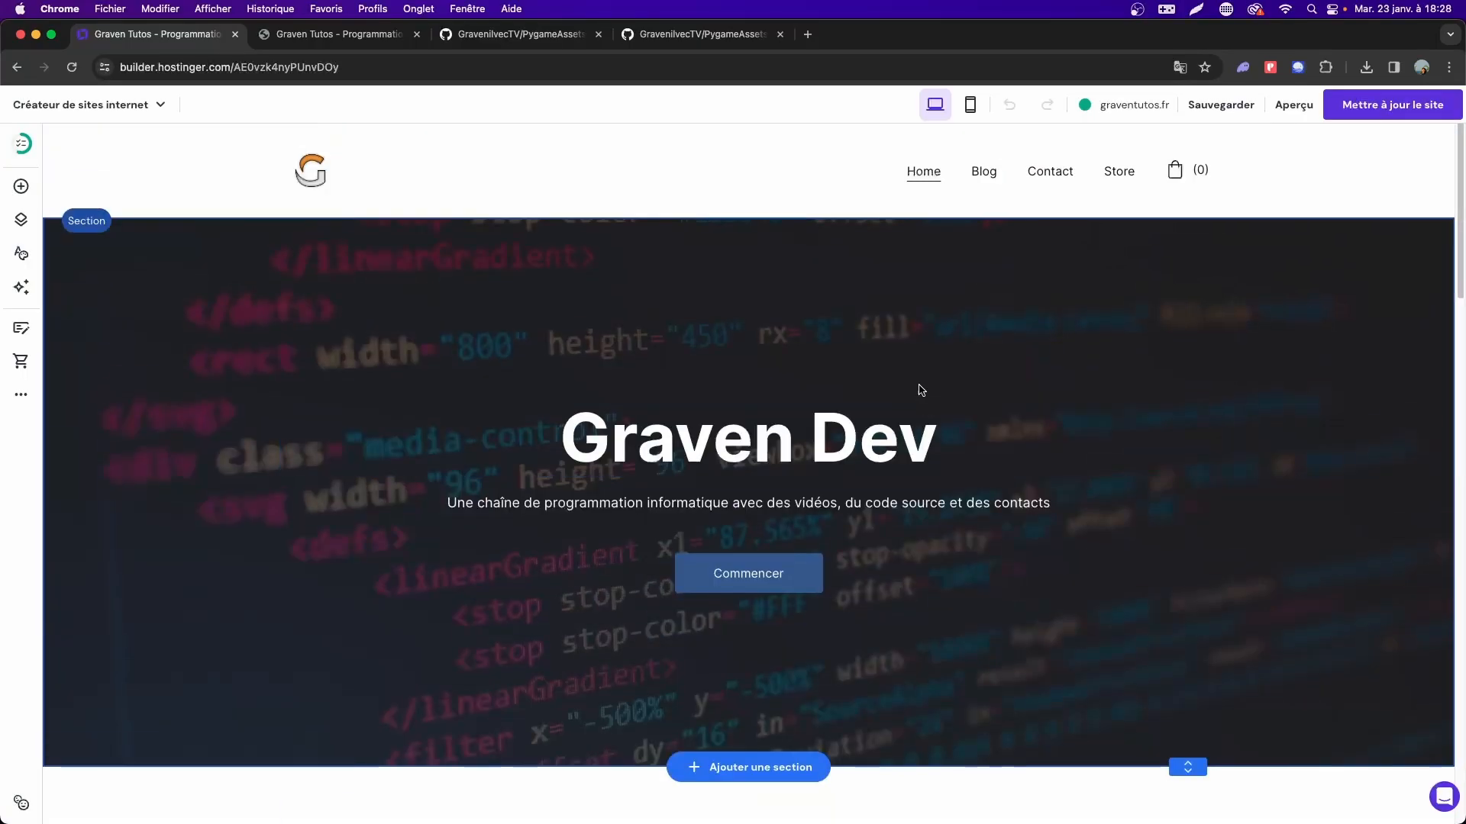
# Look through the Home page's sections from the Graven Dev banner down to the end and back.
pyautogui.scroll(-1, 793, 333)
pyautogui.scroll(-15, 786, 326)
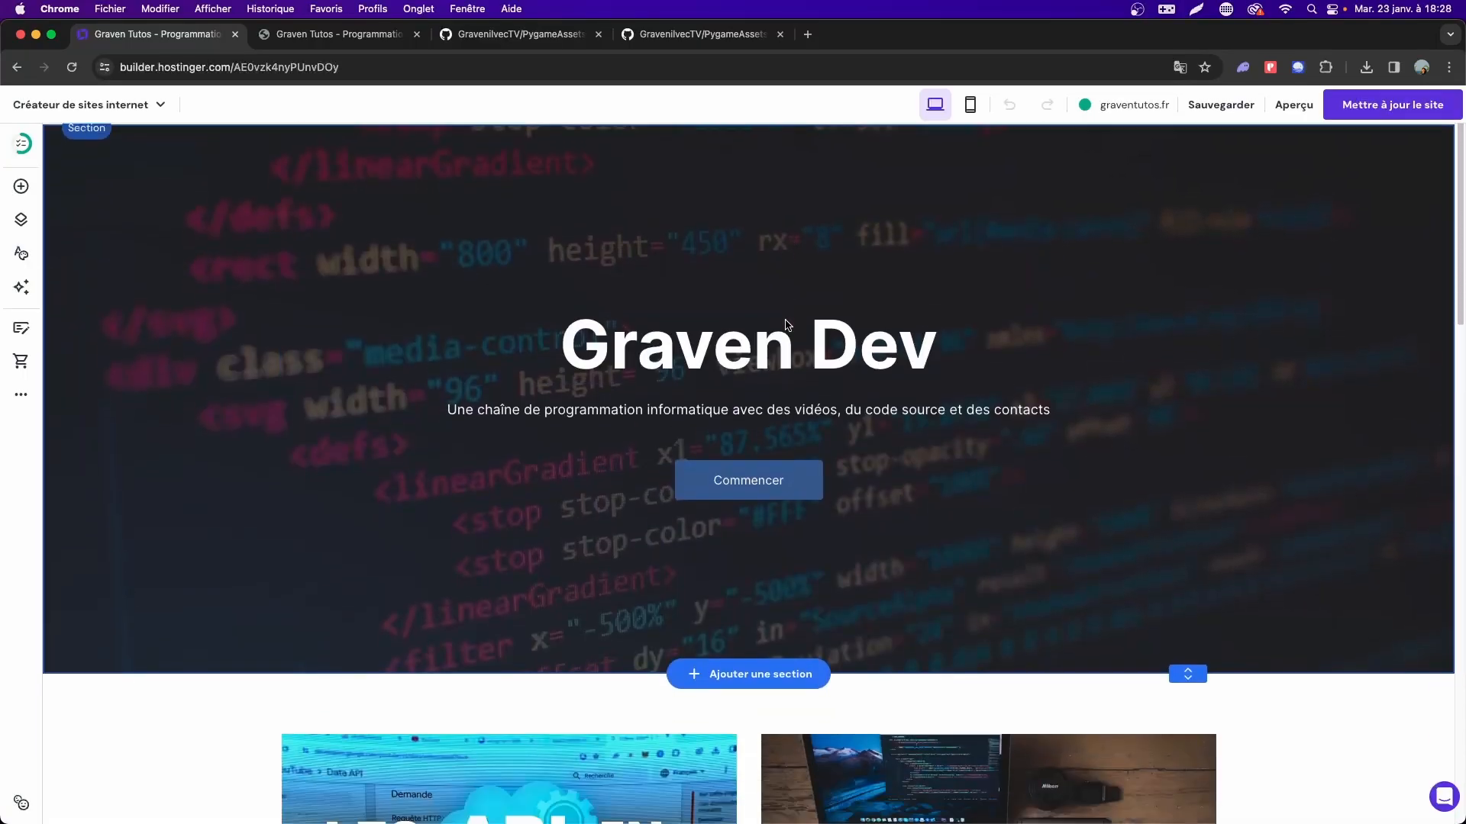
pyautogui.scroll(-5, 731, 409)
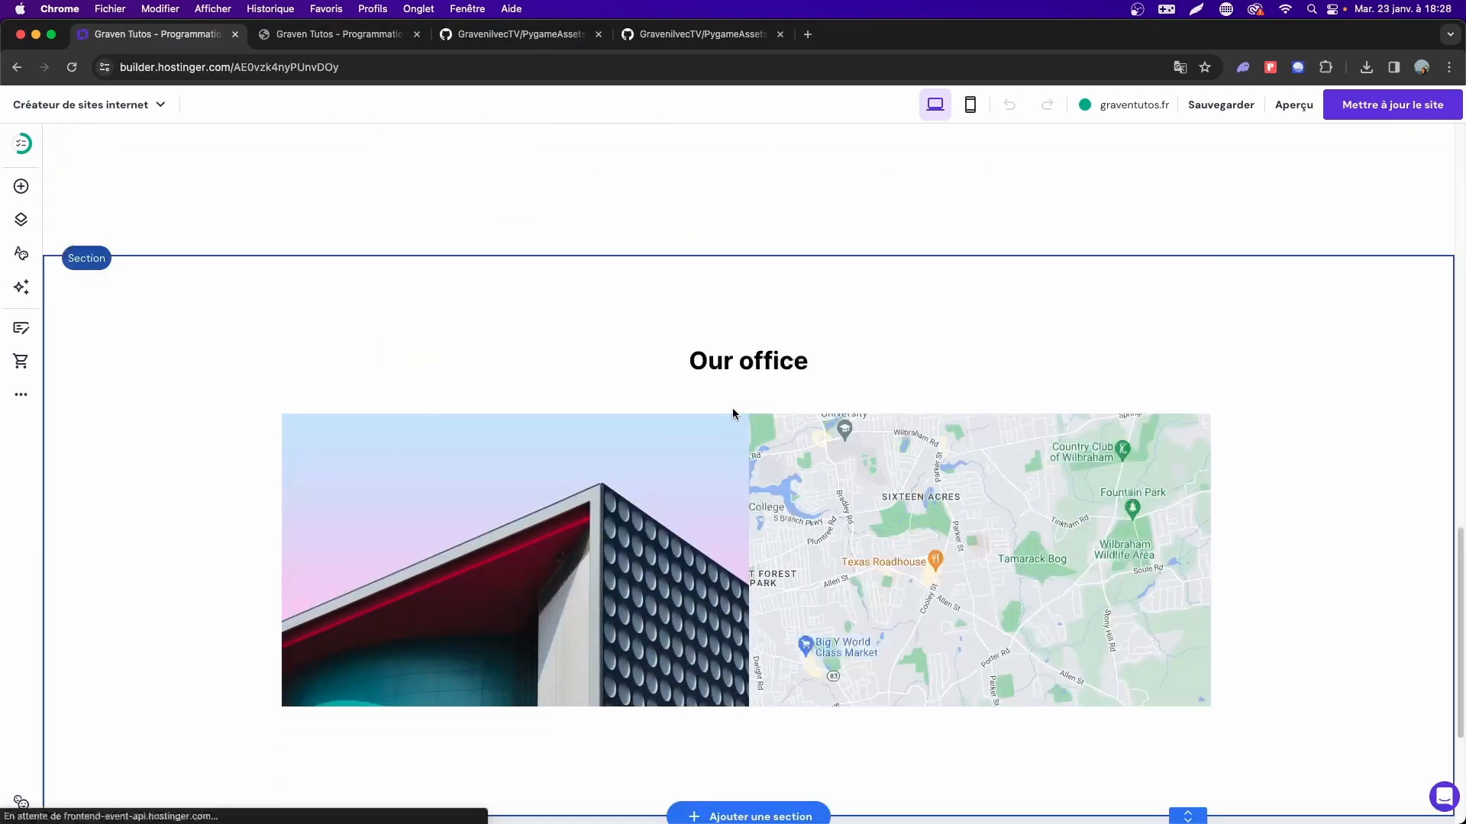
pyautogui.scroll(2, 733, 413)
pyautogui.scroll(-6, 733, 412)
pyautogui.scroll(20, 793, 306)
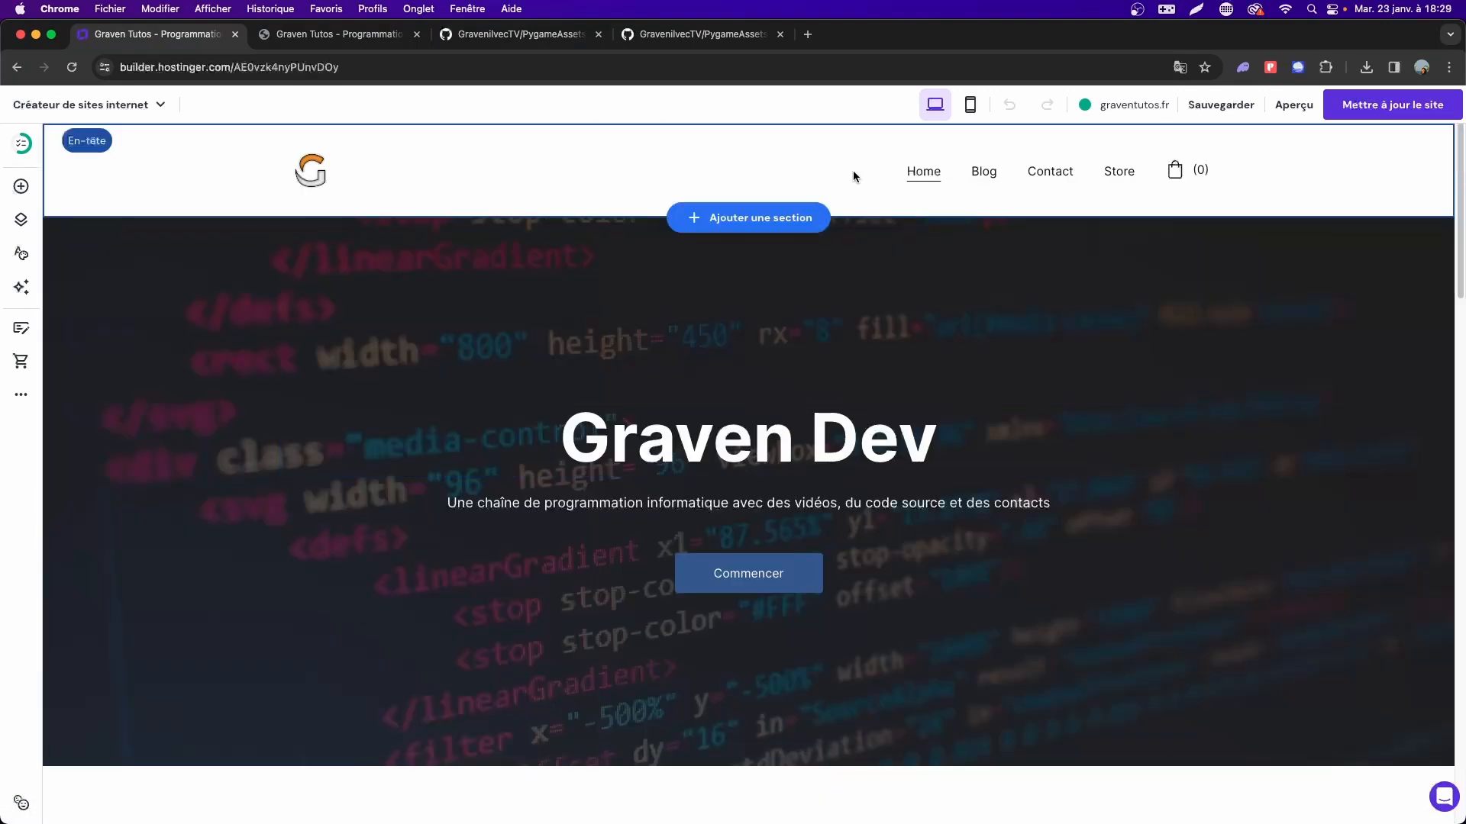
# Examine the Contact page form's general settings, its notification email field and the form submissions overview.
pyautogui.click(1061, 174)
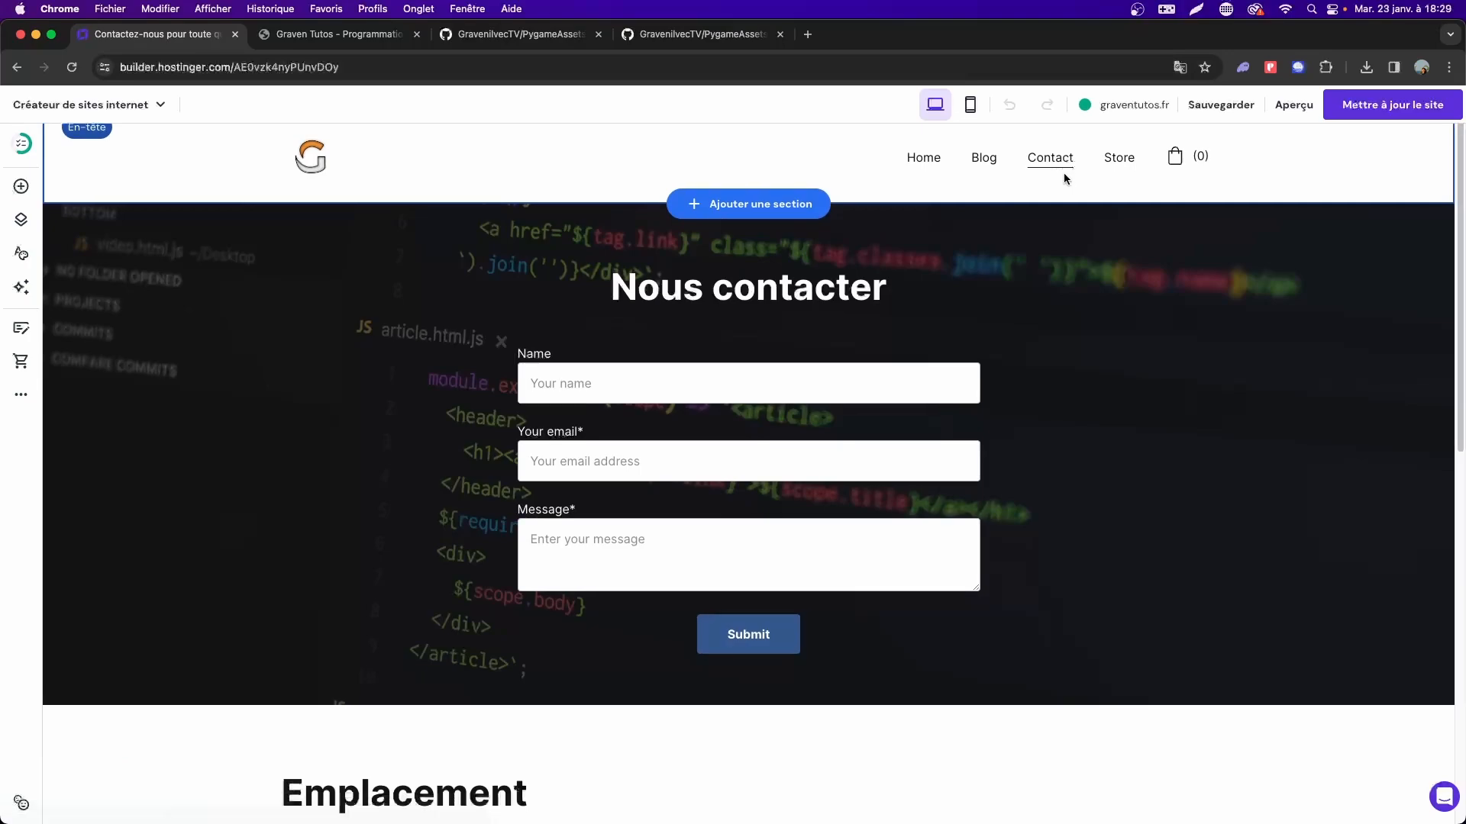
pyautogui.click(665, 497)
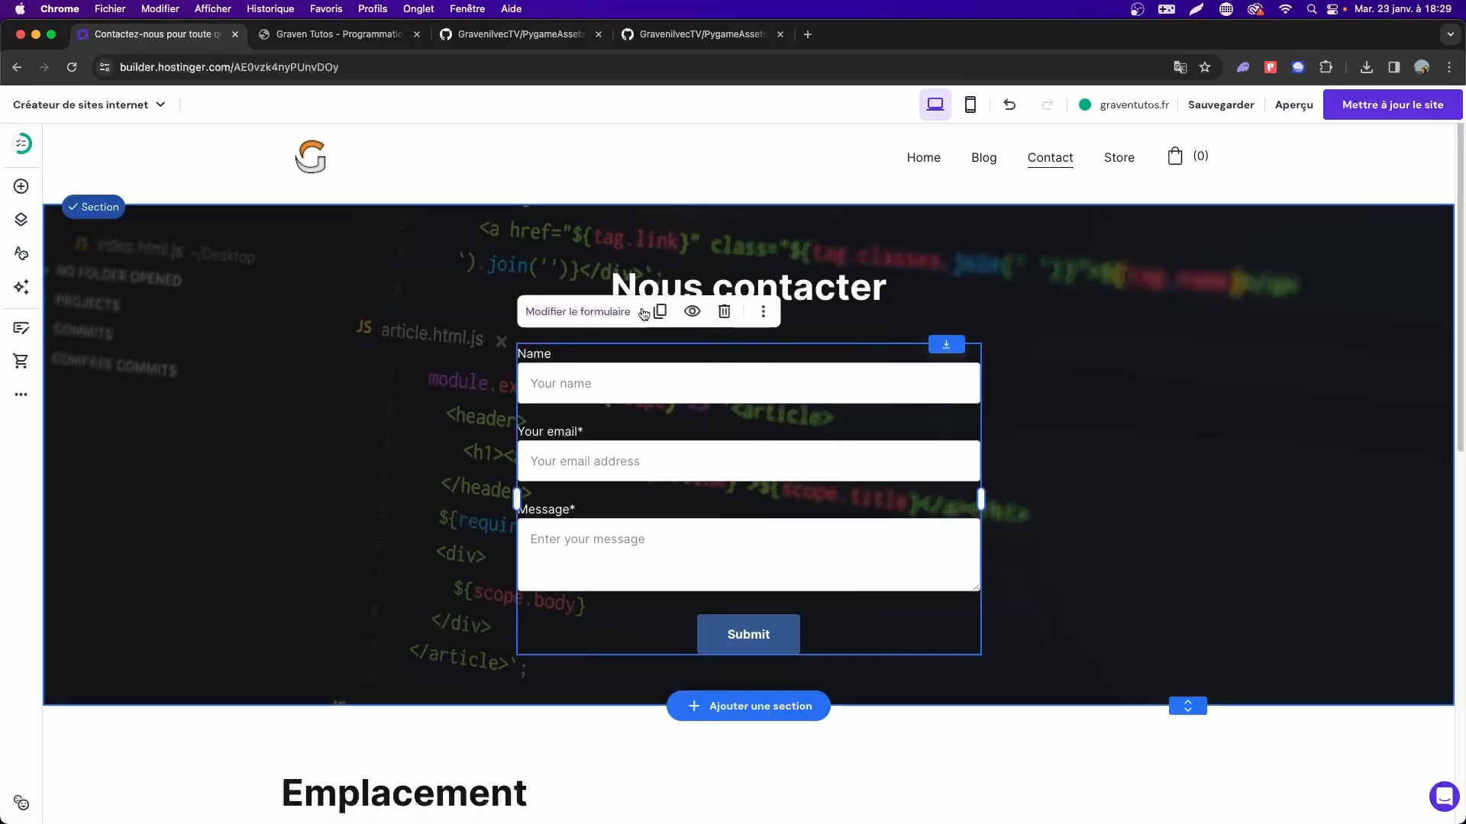
pyautogui.click(574, 313)
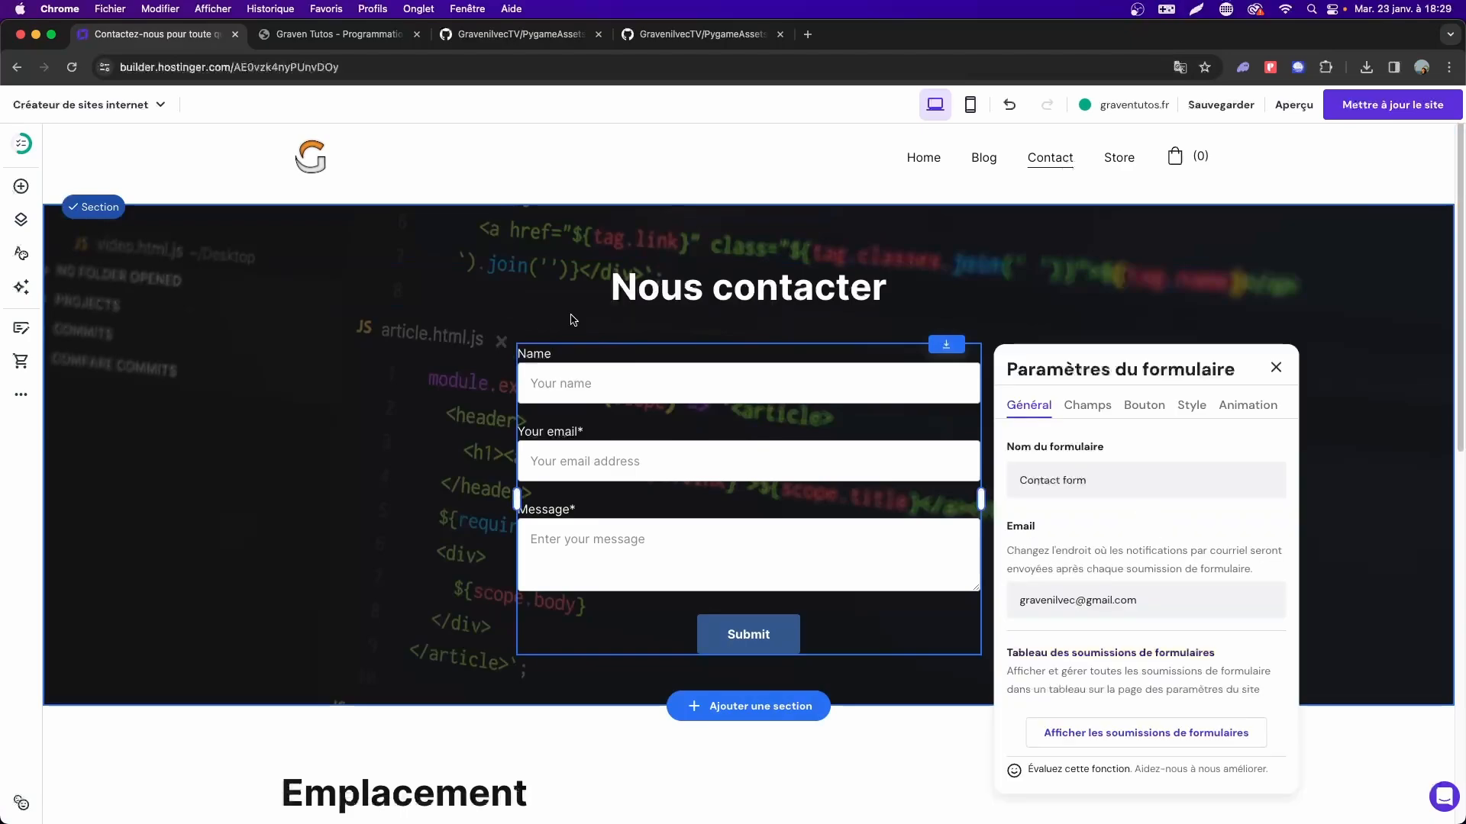
pyautogui.click(1151, 606)
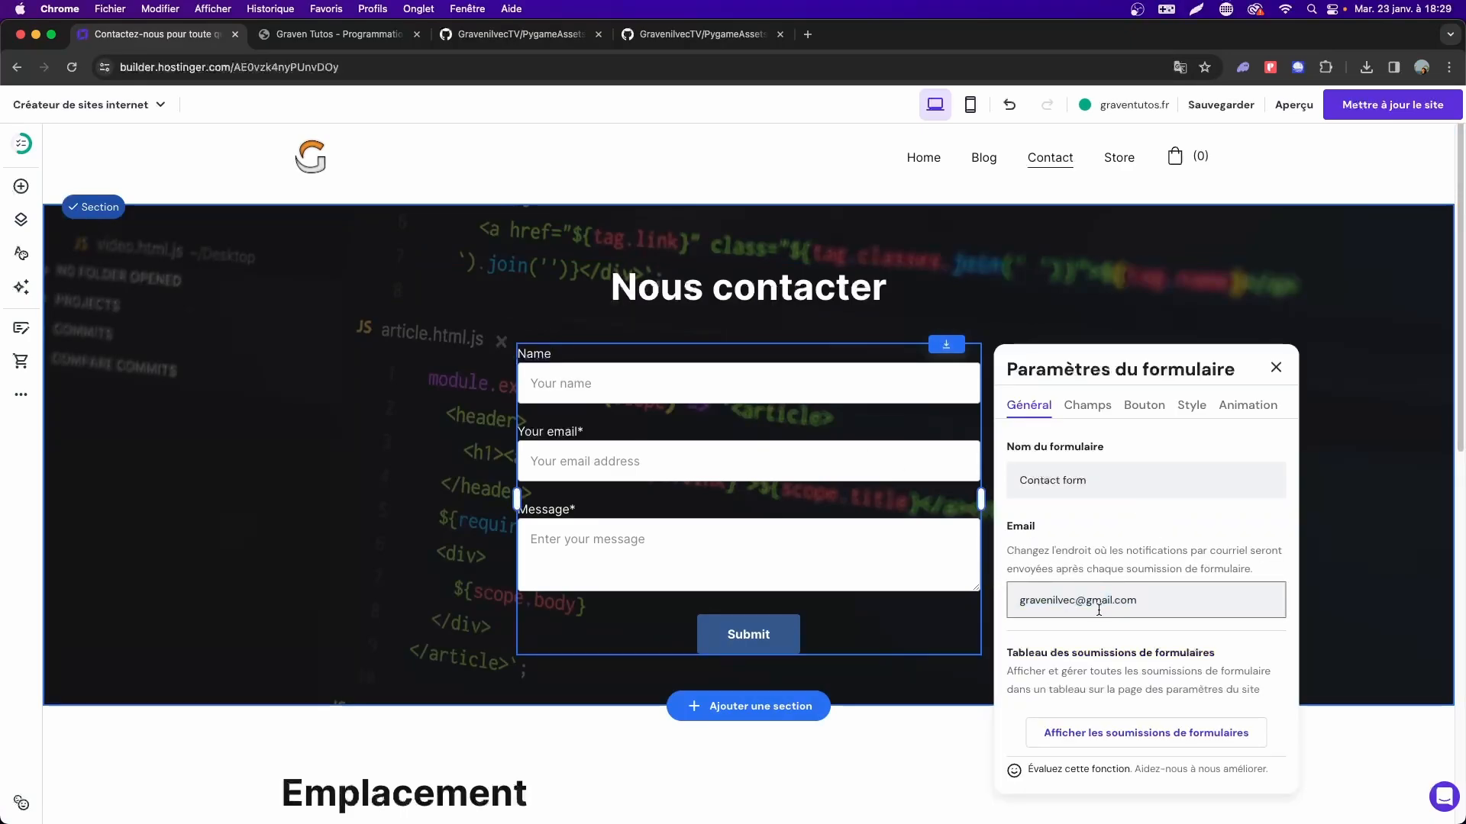
pyautogui.click(1146, 734)
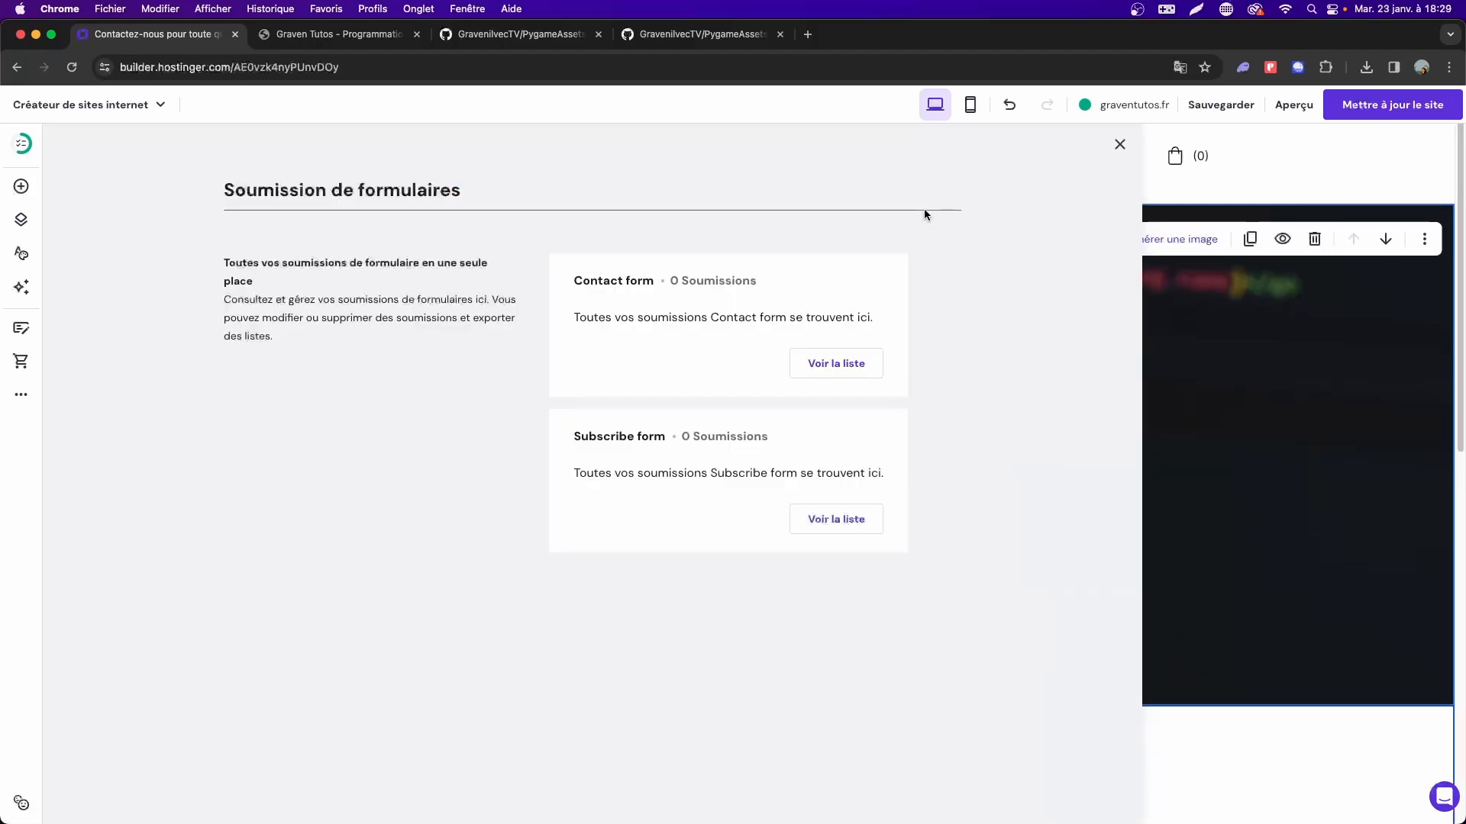
pyautogui.click(1118, 145)
pyautogui.scroll(1, 356, 209)
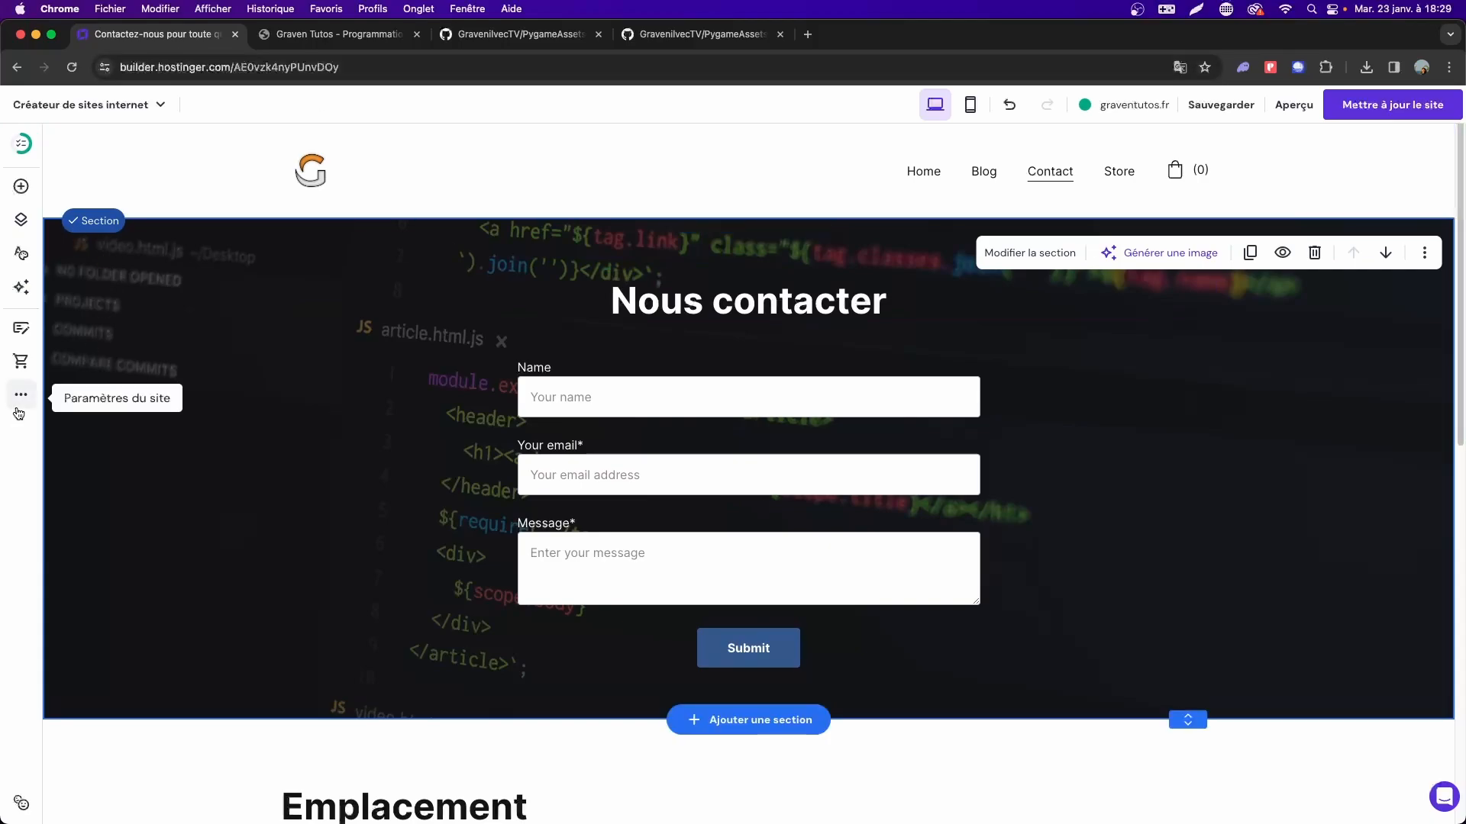
# Add an embedded code element to the Contact page's form section and return to the Home page.
pyautogui.click(14, 196)
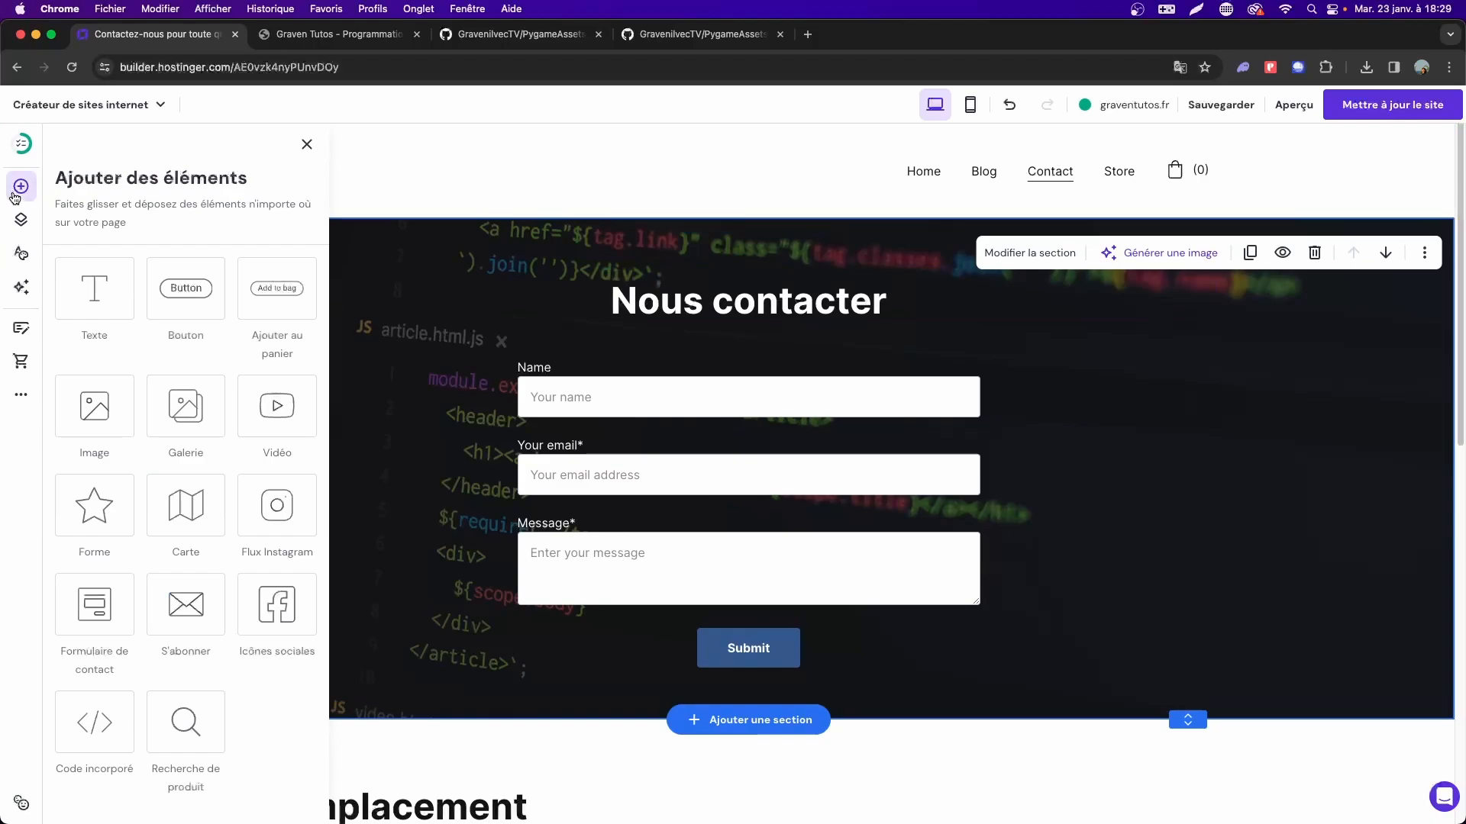
pyautogui.click(110, 727)
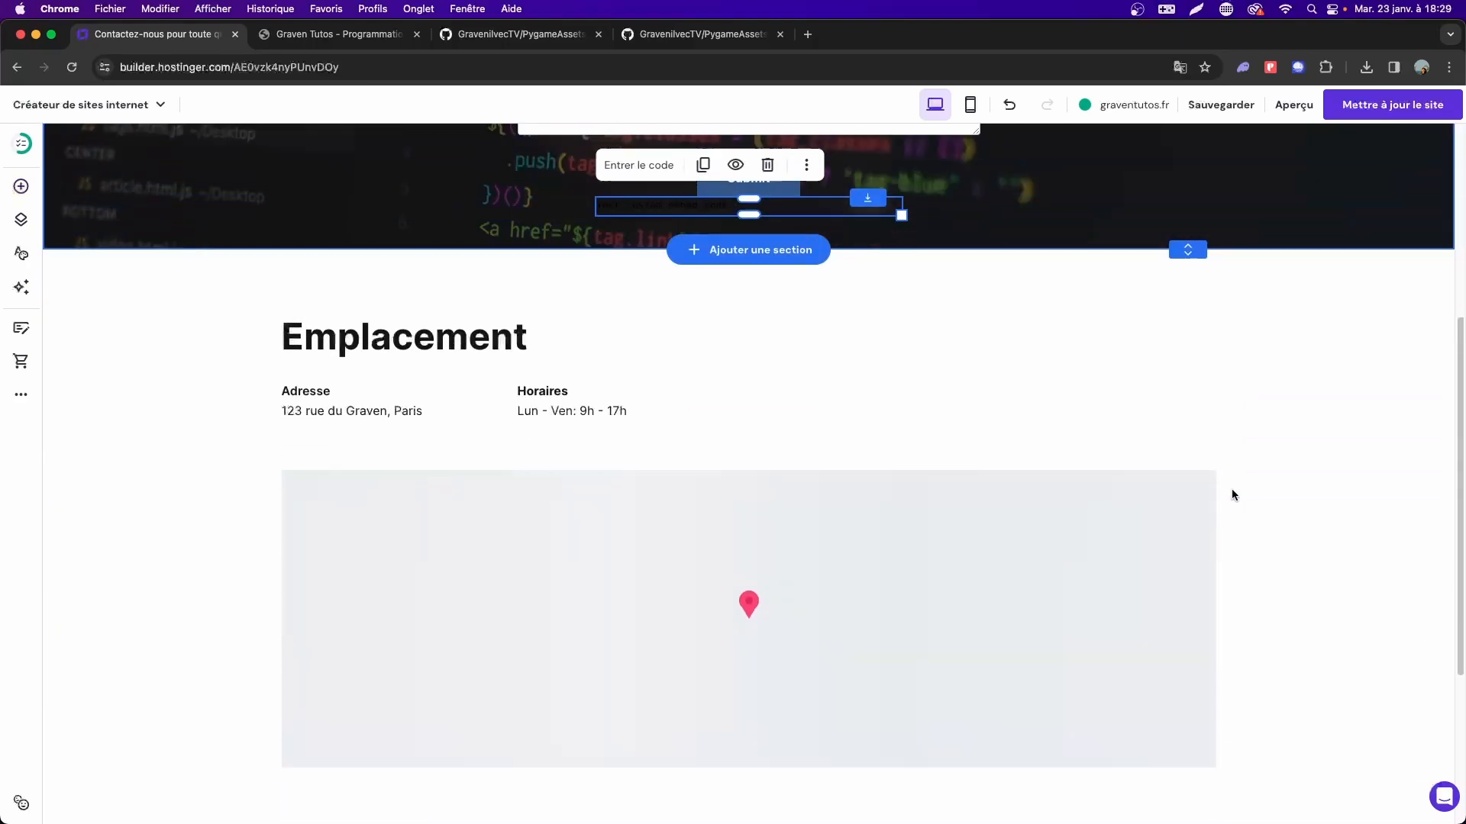
pyautogui.scroll(-1, 1231, 489)
pyautogui.scroll(6, 1230, 489)
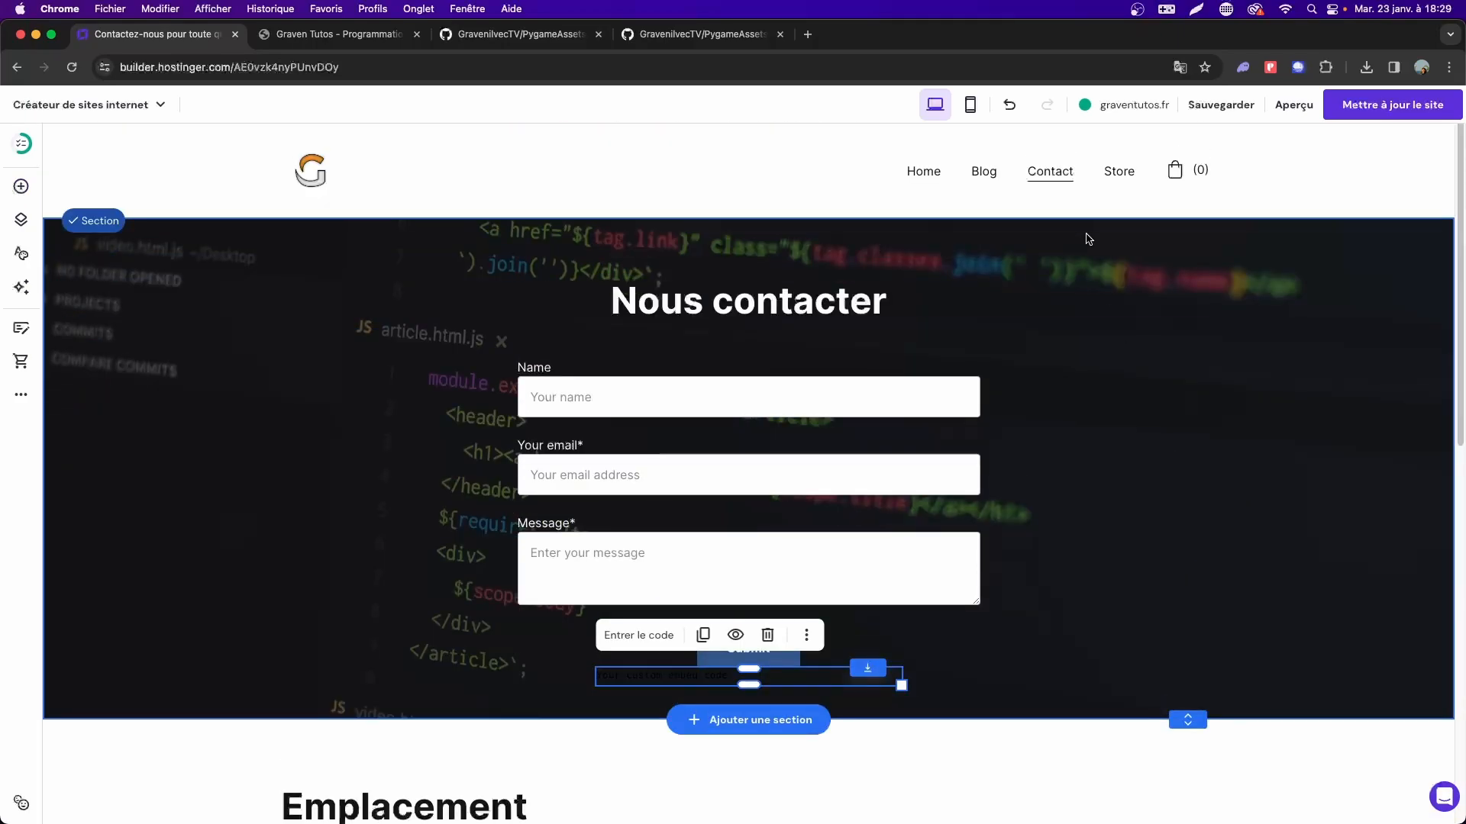
pyautogui.click(919, 169)
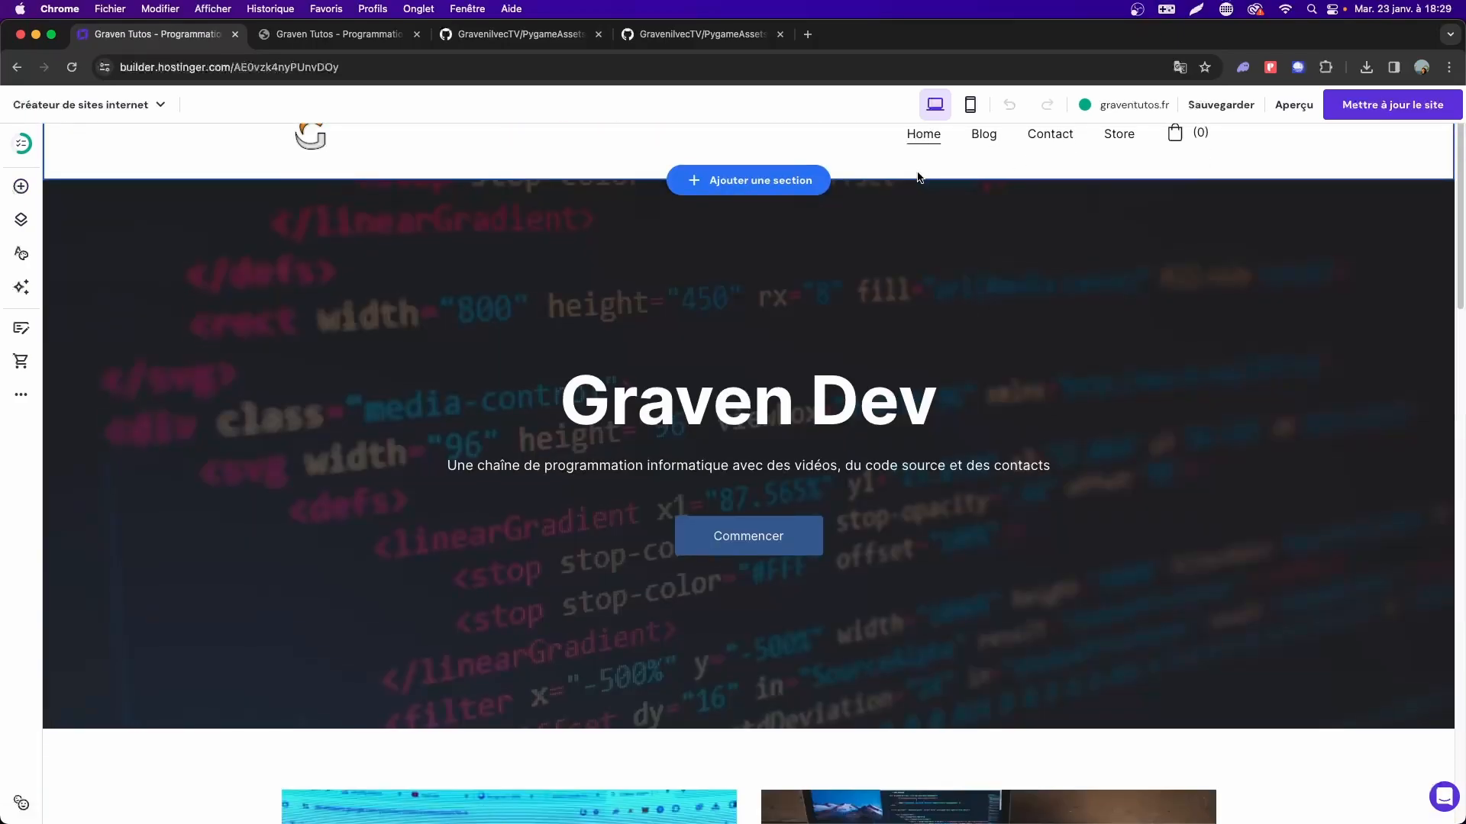